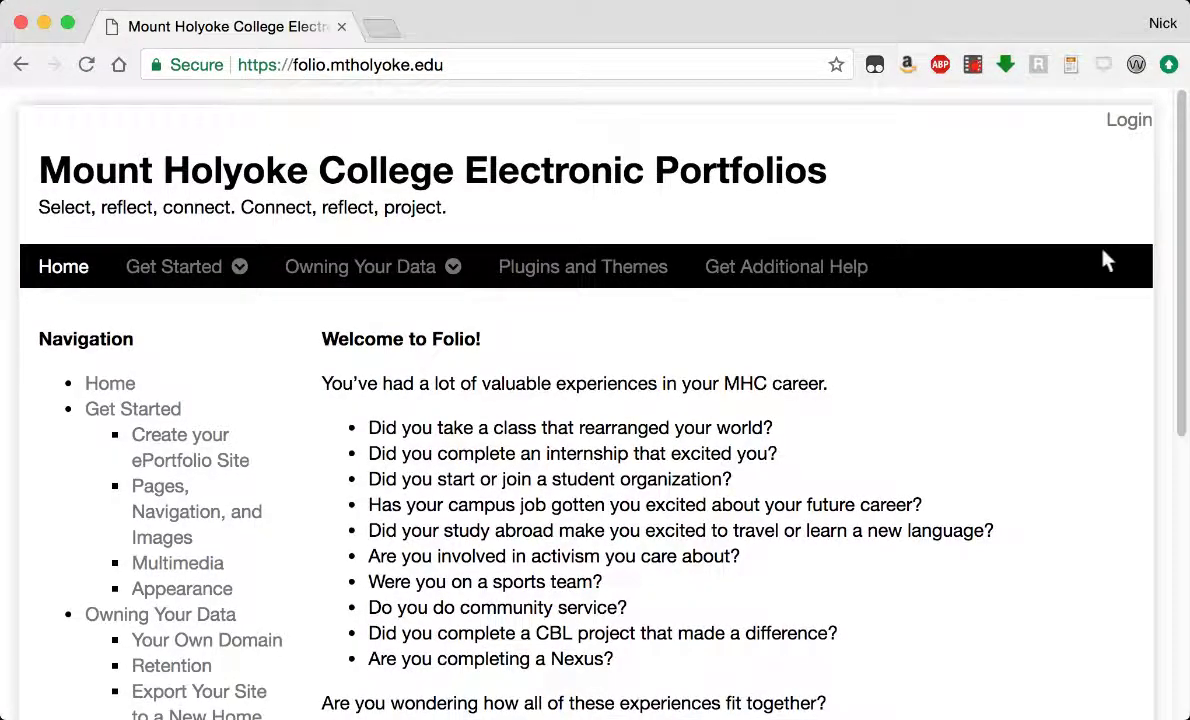
# Sign in to the Folio portfolio network with the account's username and password.
pyautogui.click(1118, 123)
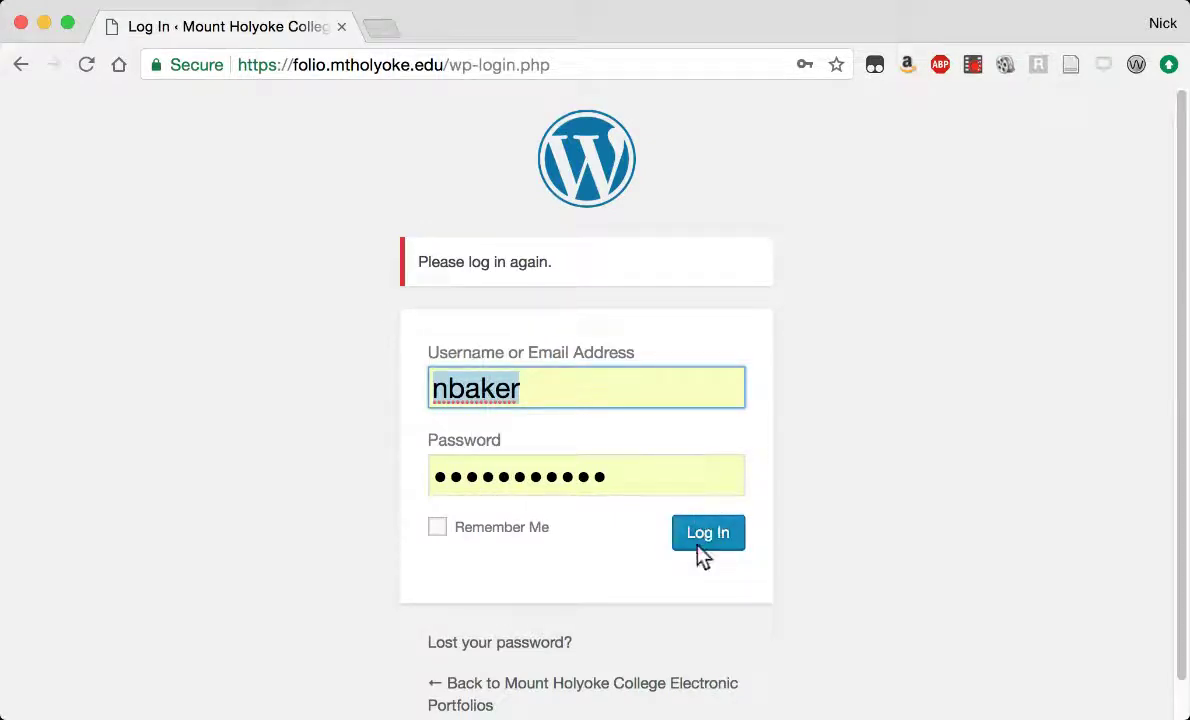
pyautogui.click(705, 540)
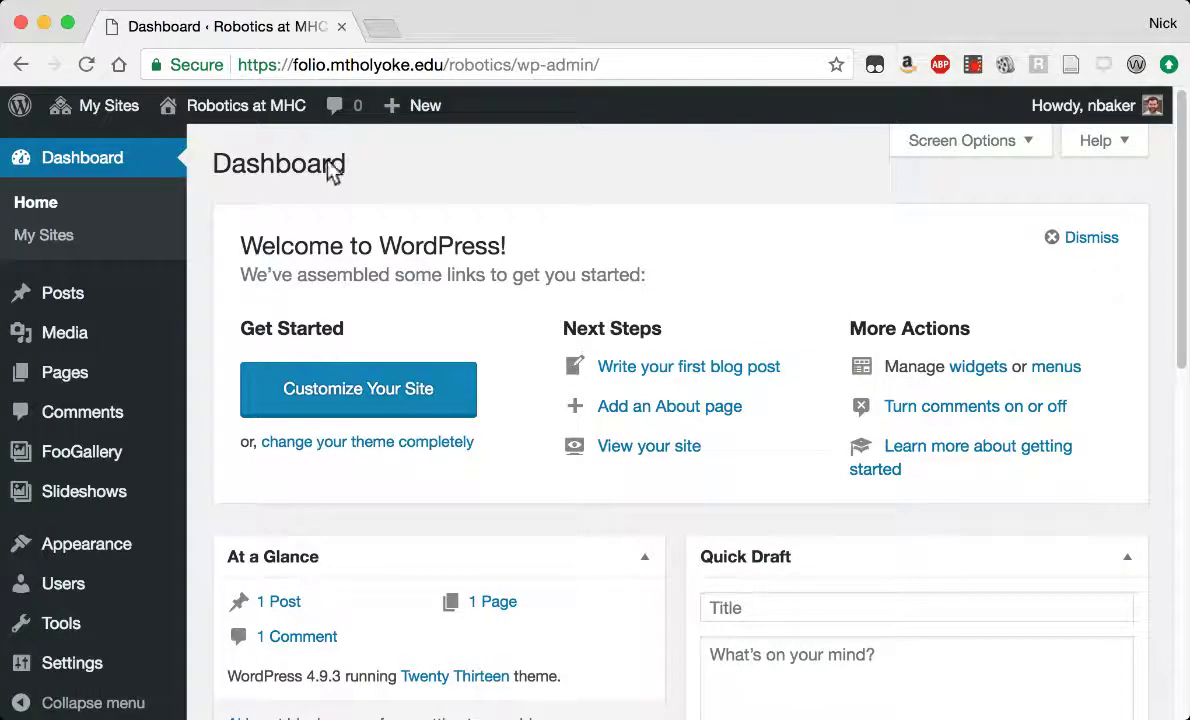
# Open the My Sites page listing all five sites on the account.
pyautogui.moveTo(107, 107)
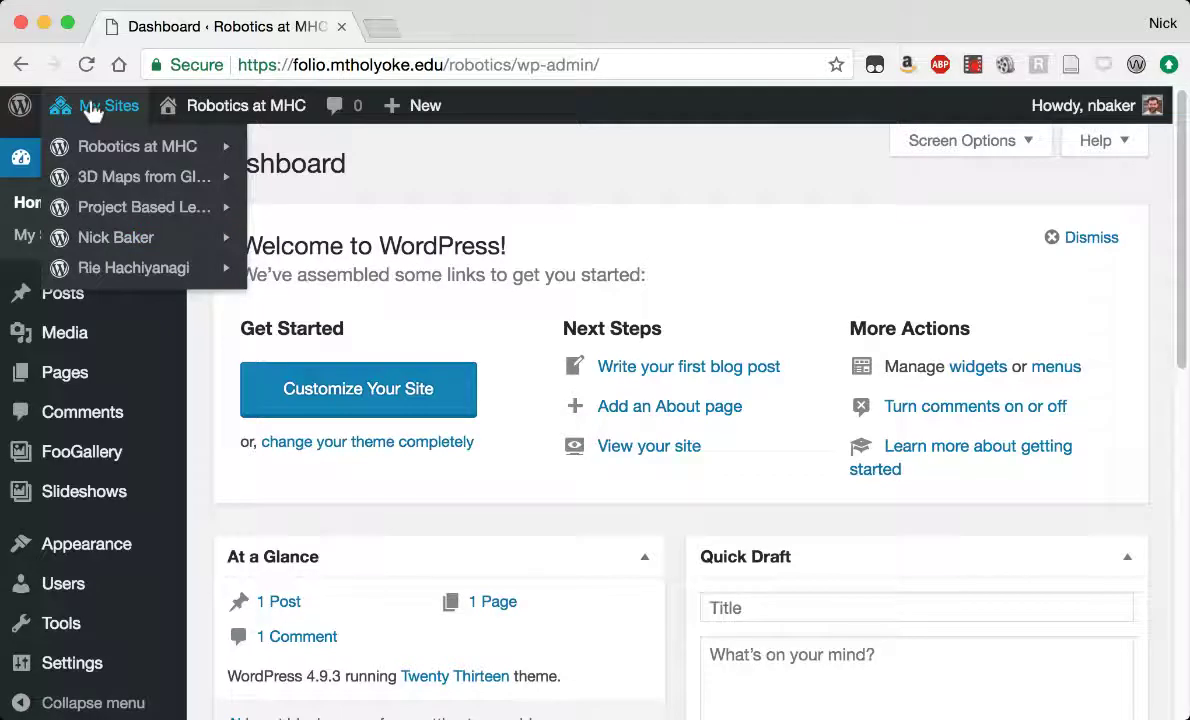
pyautogui.click(92, 112)
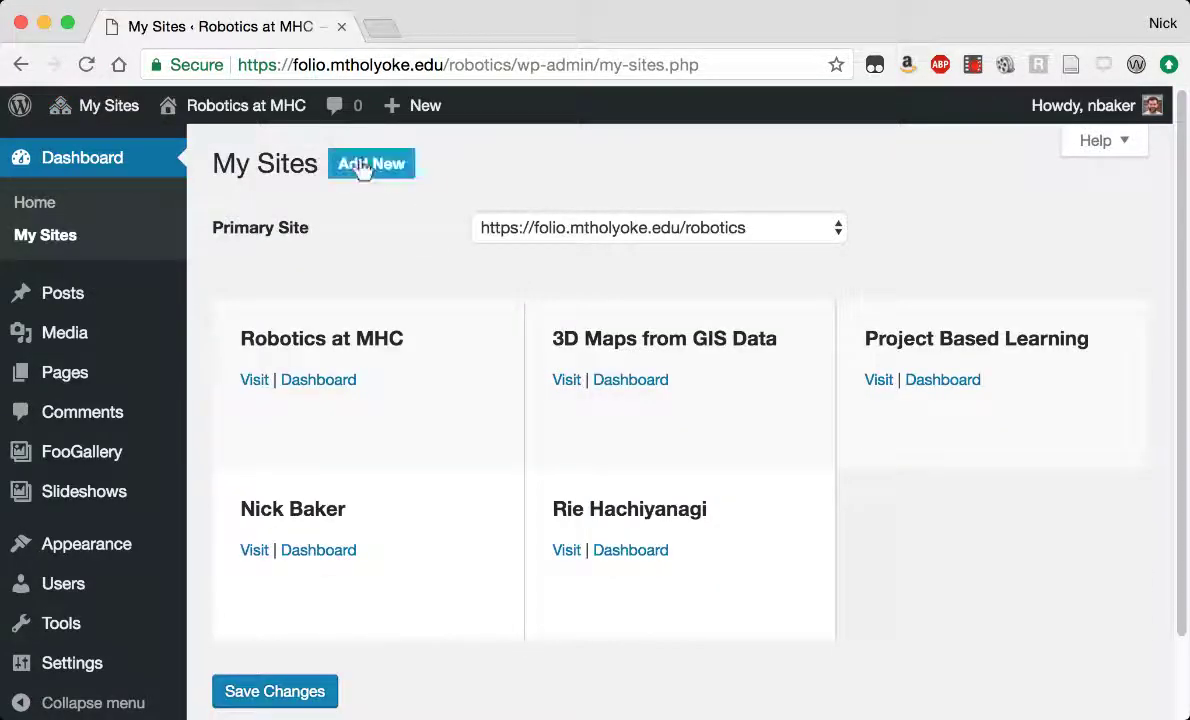
# Create a new site addressed with the owner's name, titled with the name plus ', Artist'.
pyautogui.click(372, 164)
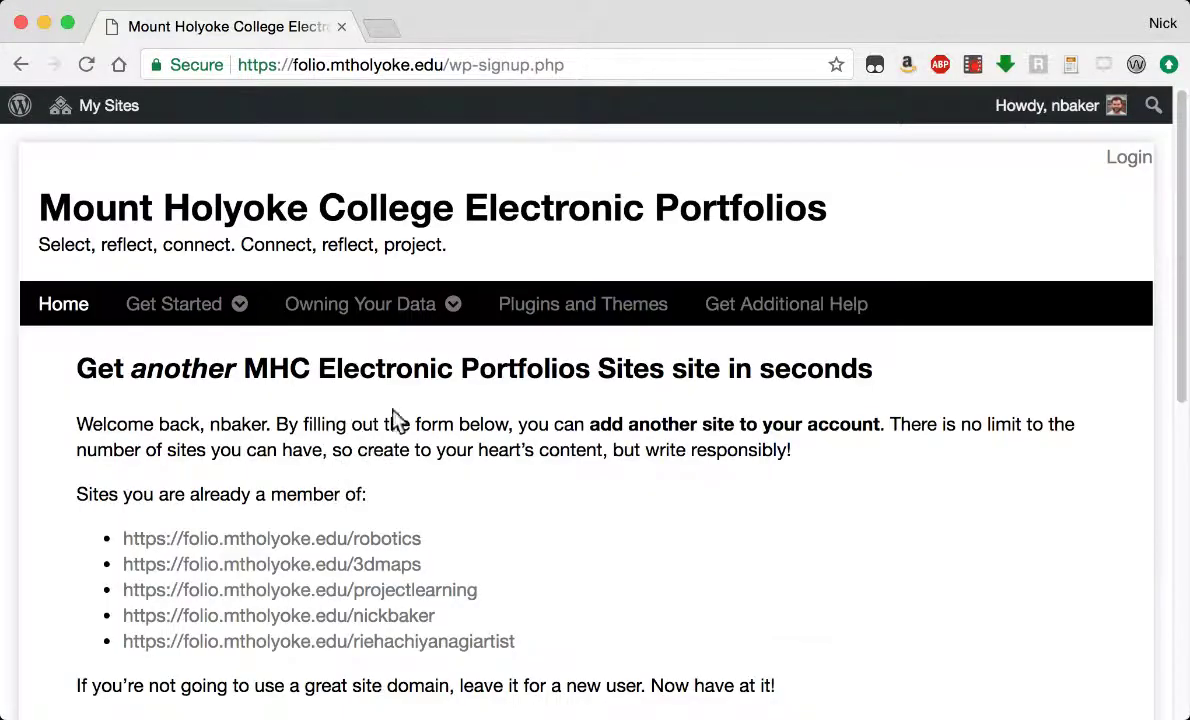
pyautogui.scroll(-5, 598, 532)
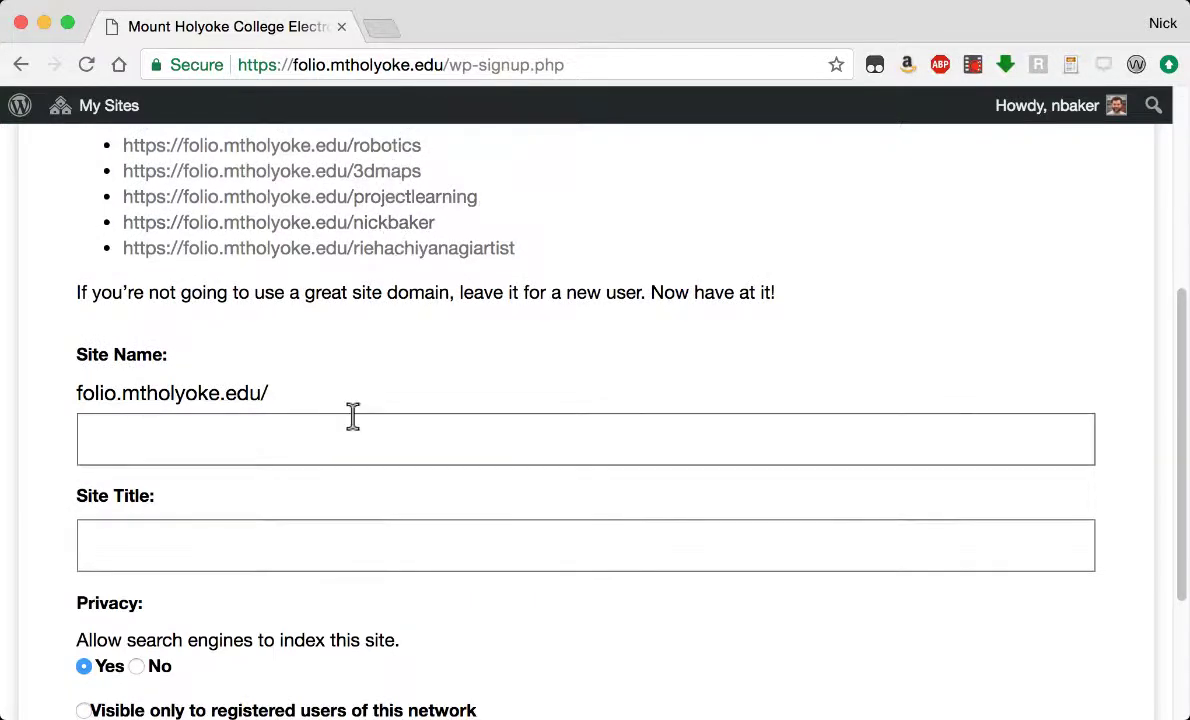
pyautogui.scroll(-1, 343, 420)
pyautogui.click(320, 330)
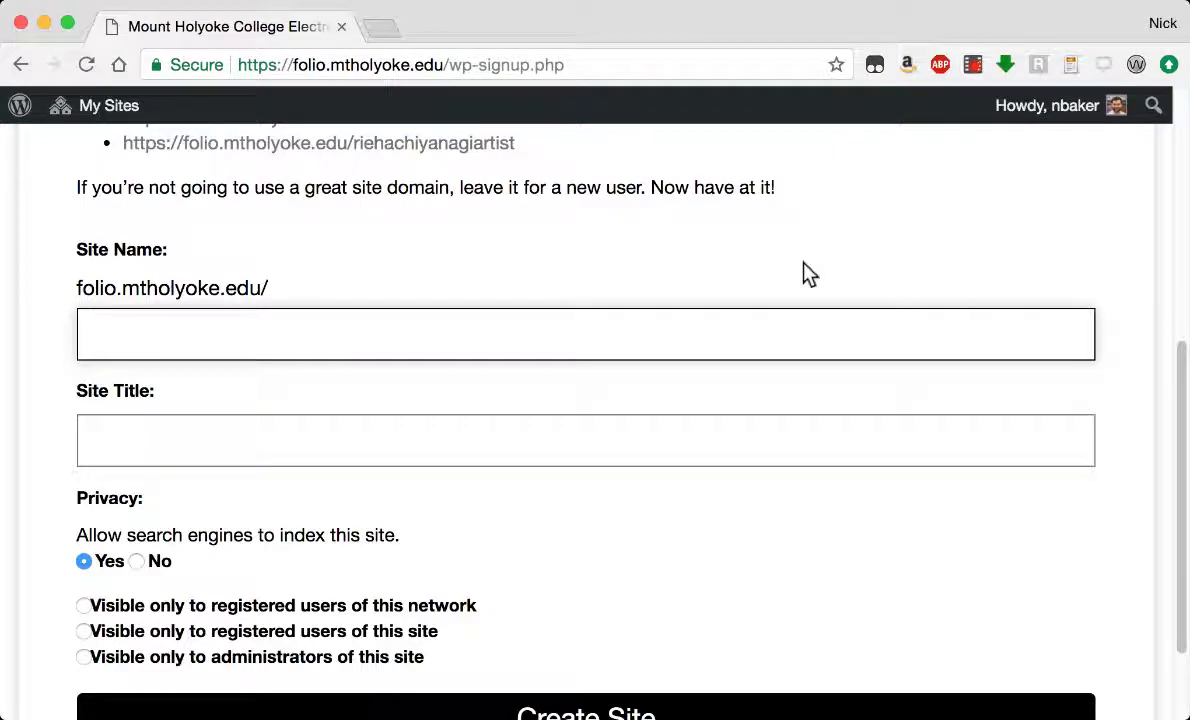
pyautogui.write('nicholasbaker')
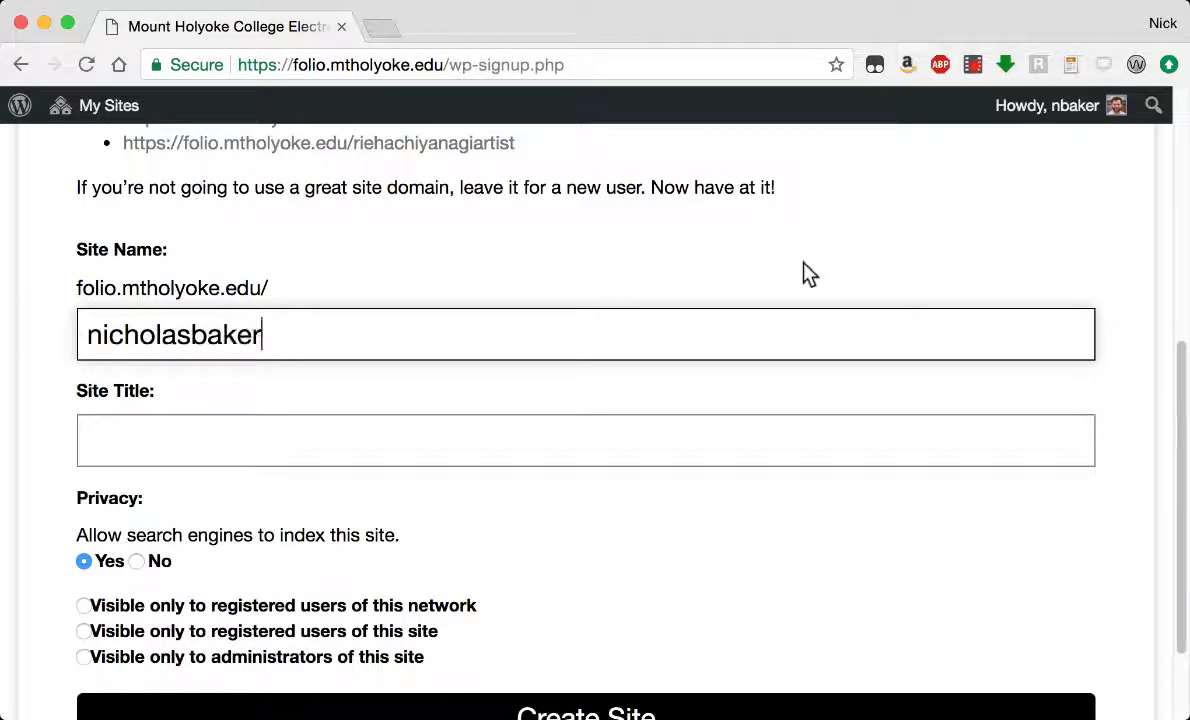
pyautogui.click(498, 440)
pyautogui.write('Nicholas Baker, Artist')
pyautogui.scroll(-3, 618, 570)
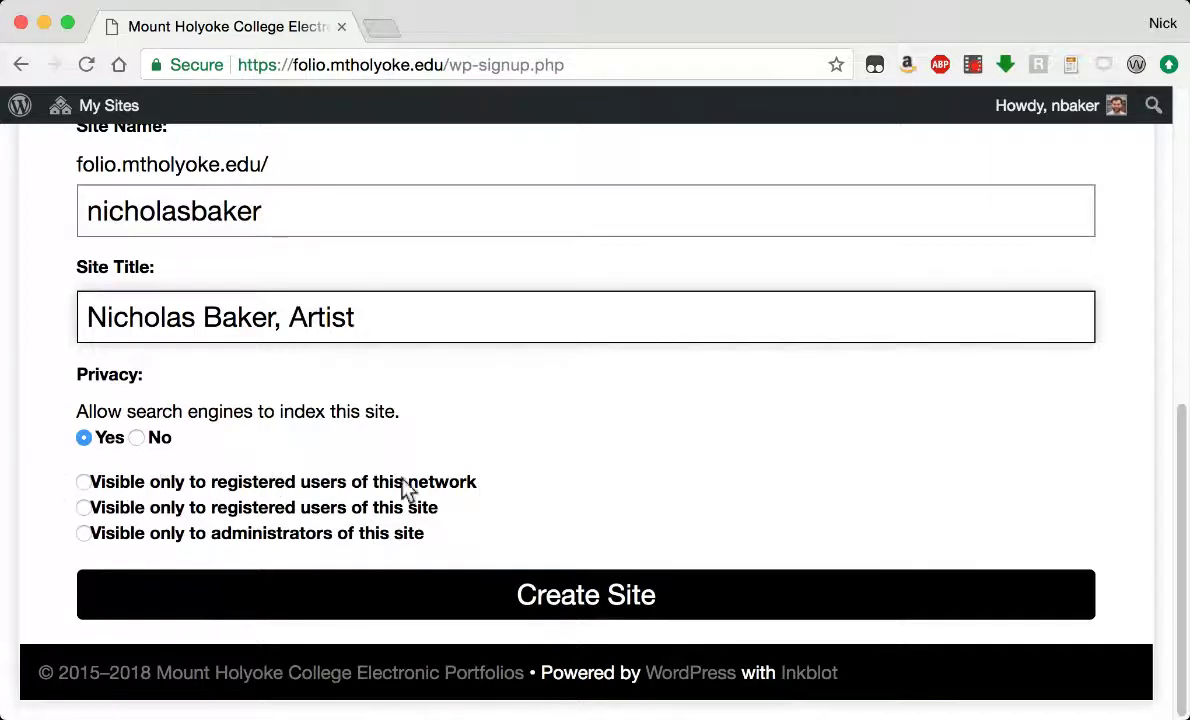
pyautogui.click(603, 597)
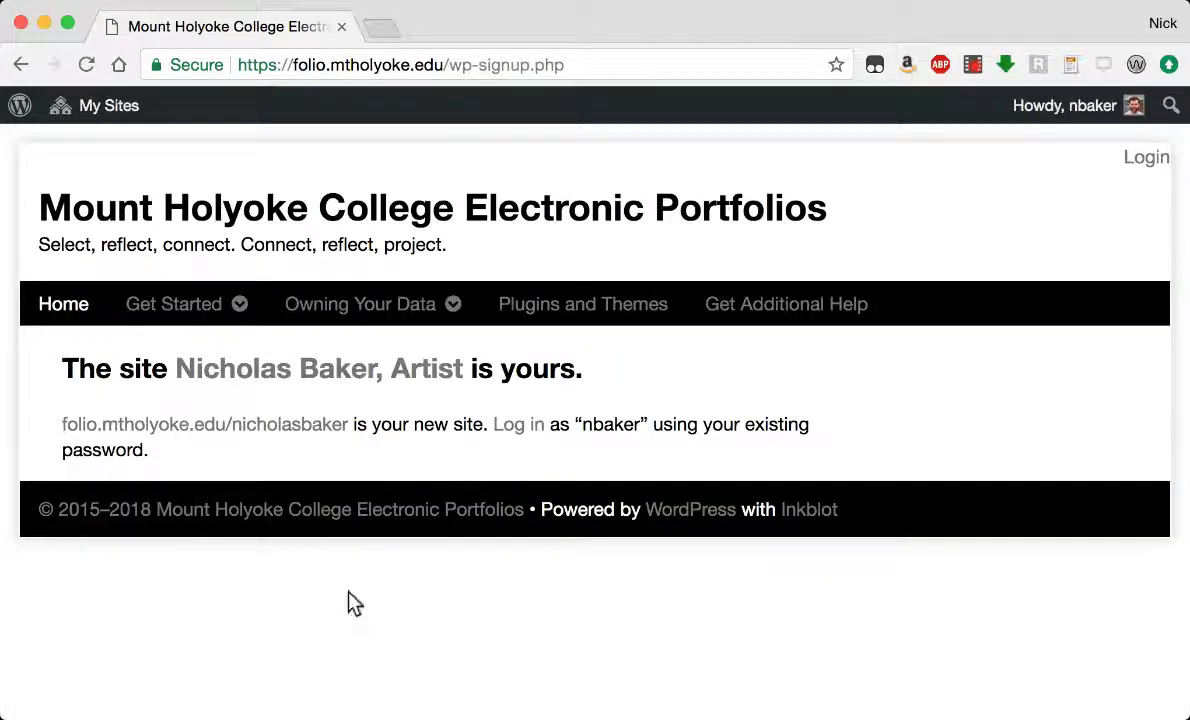
# Visit the new Artist site and open it in the Customizer.
pyautogui.click(358, 360)
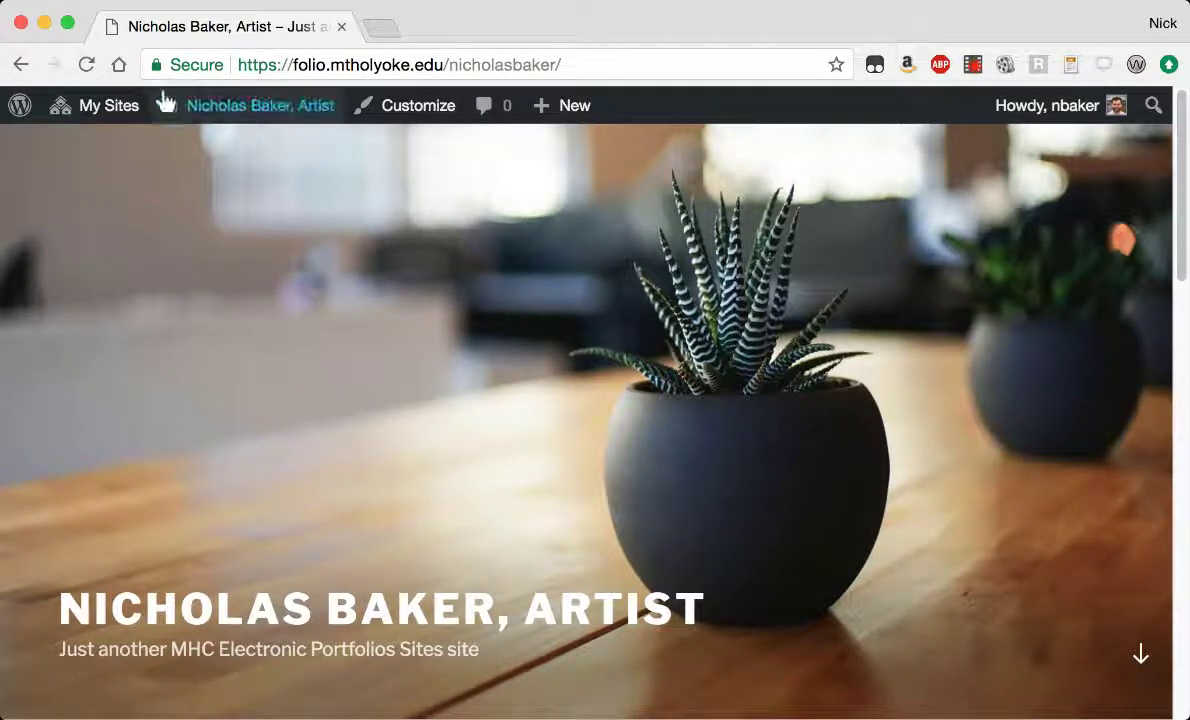
pyautogui.click(417, 110)
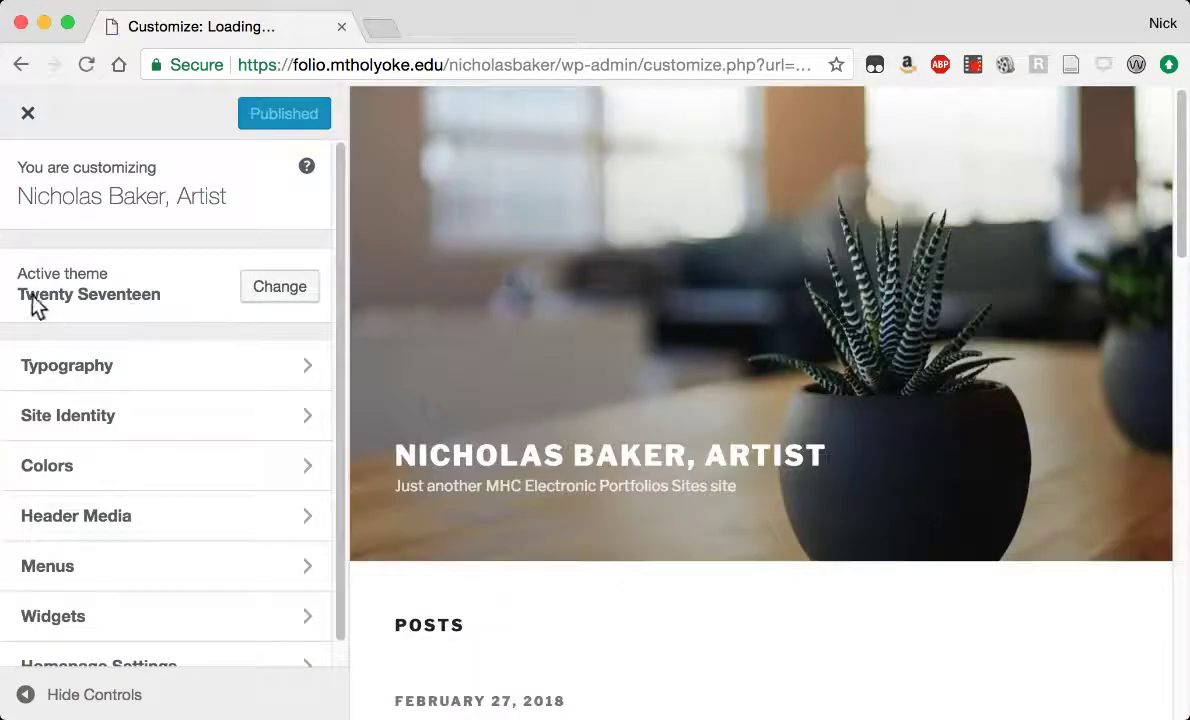
# Browse the nine installed themes and return without switching from Twenty Seventeen.
pyautogui.click(281, 292)
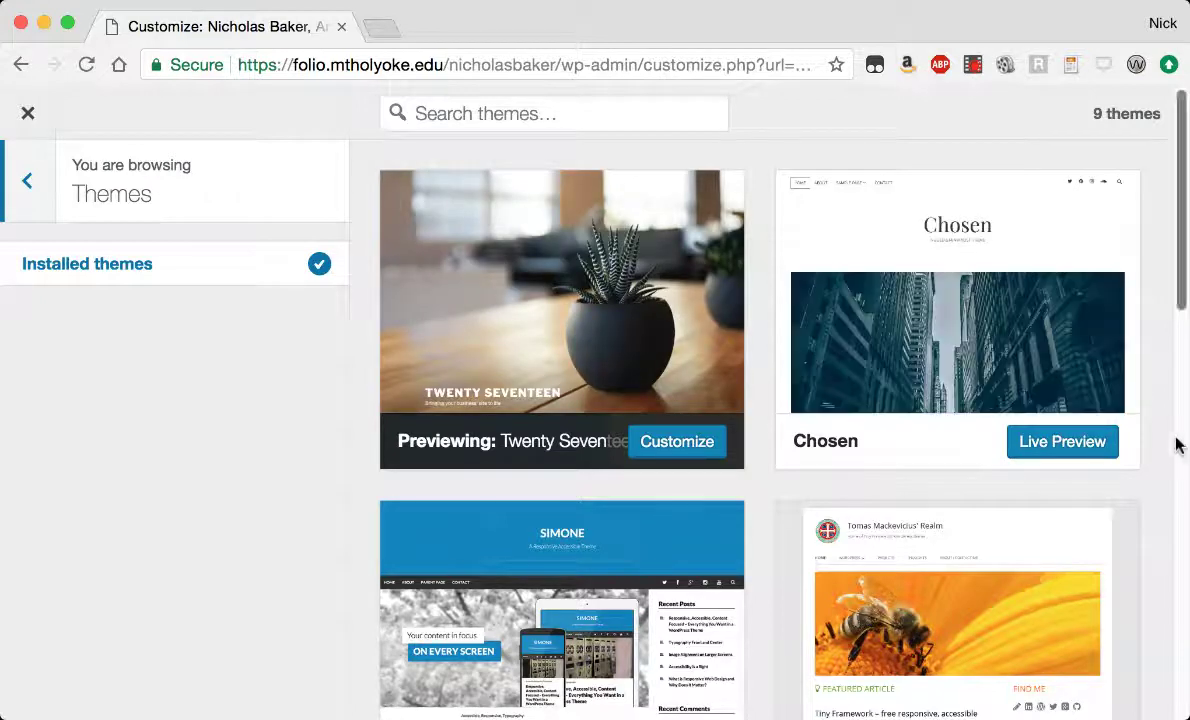
pyautogui.scroll(-6, 1168, 435)
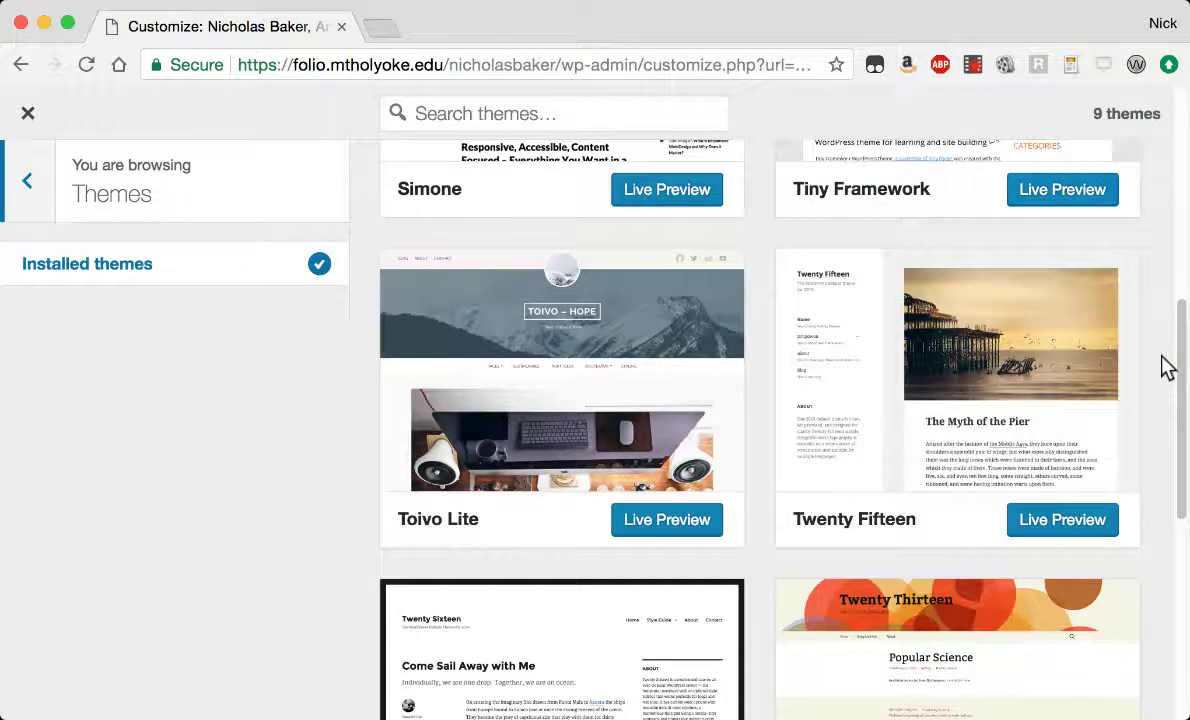
pyautogui.scroll(6, 1165, 367)
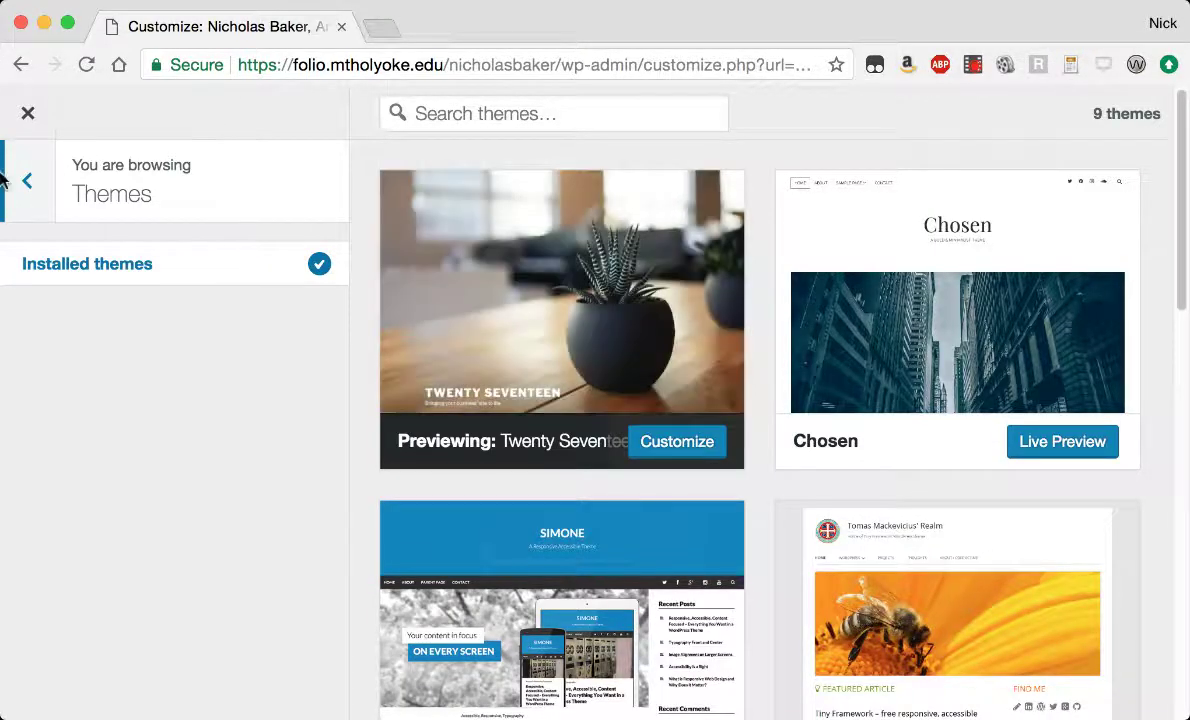
pyautogui.click(29, 184)
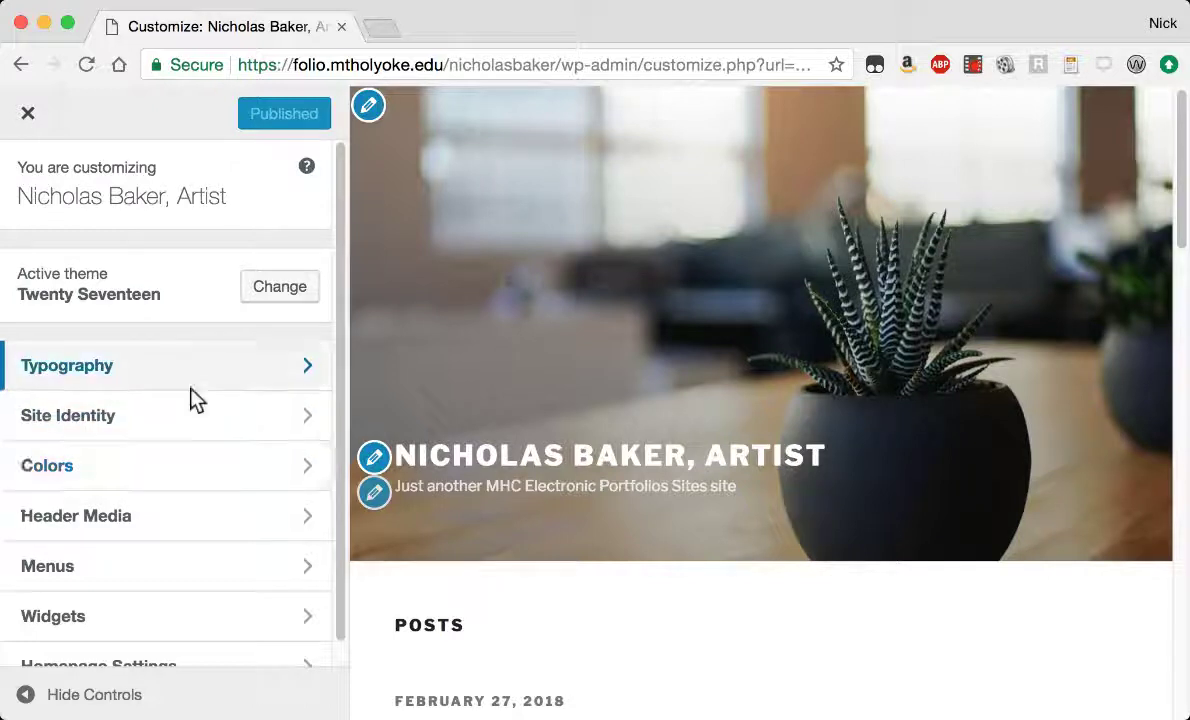
pyautogui.scroll(-1, 197, 396)
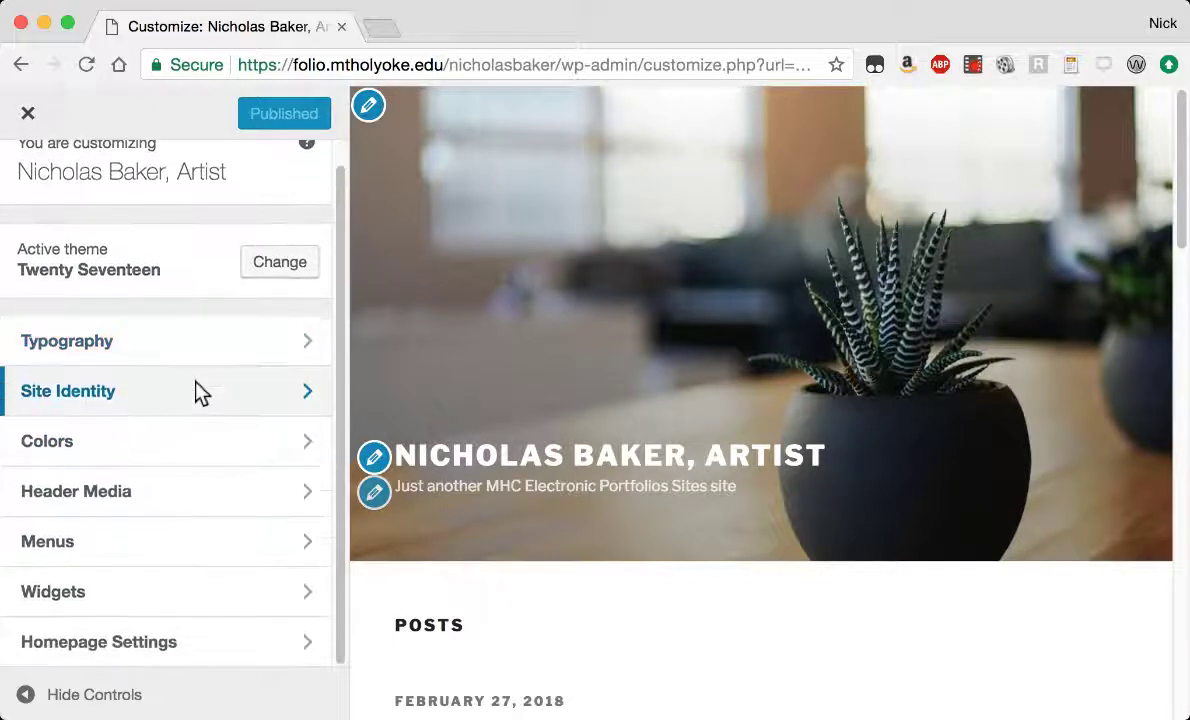
pyautogui.scroll(1, 197, 393)
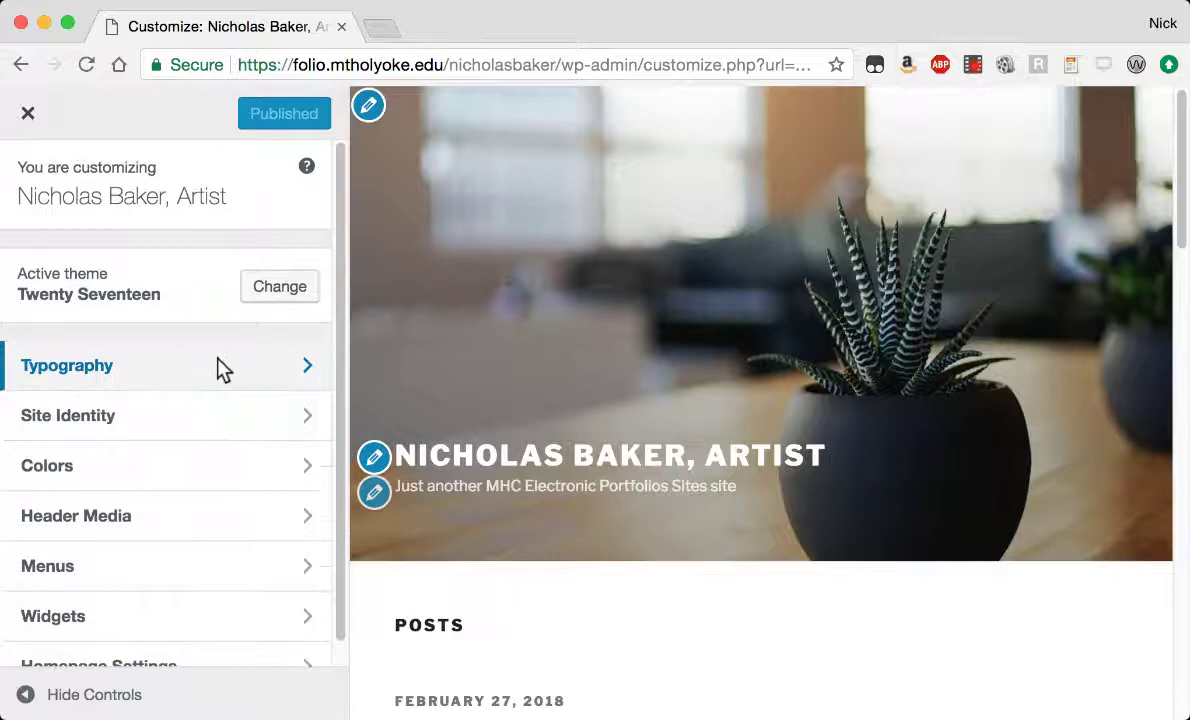
pyautogui.click(180, 364)
pyautogui.click(117, 266)
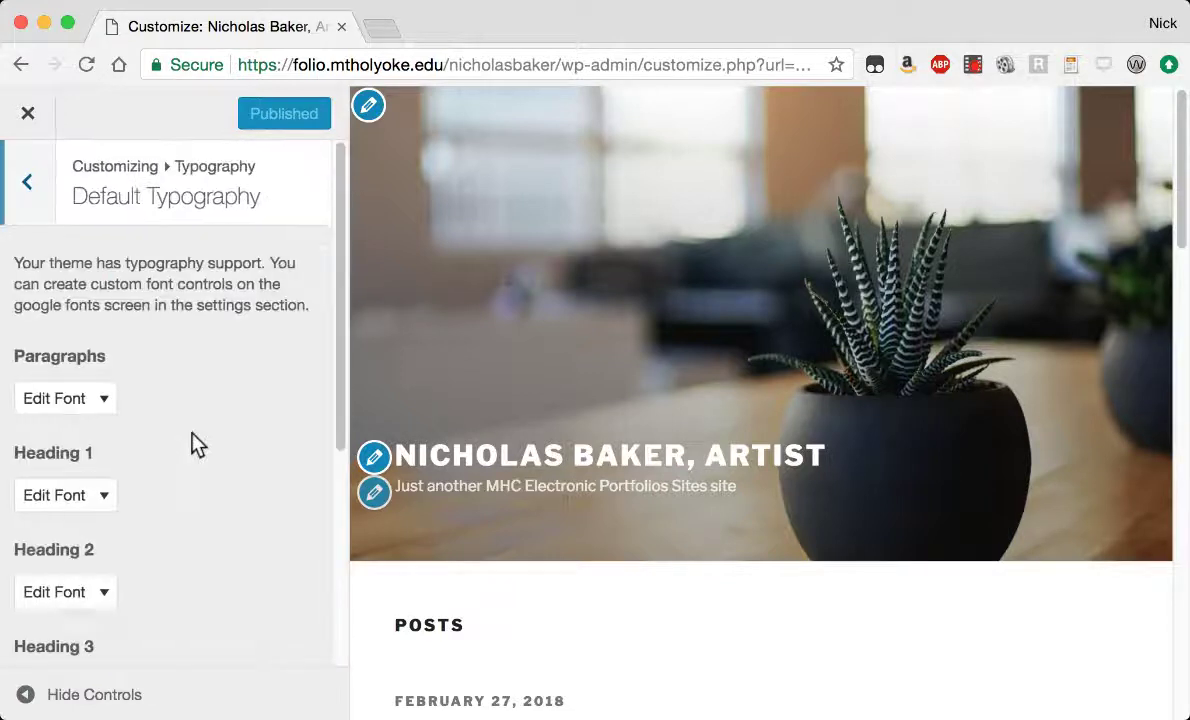
pyautogui.click(28, 182)
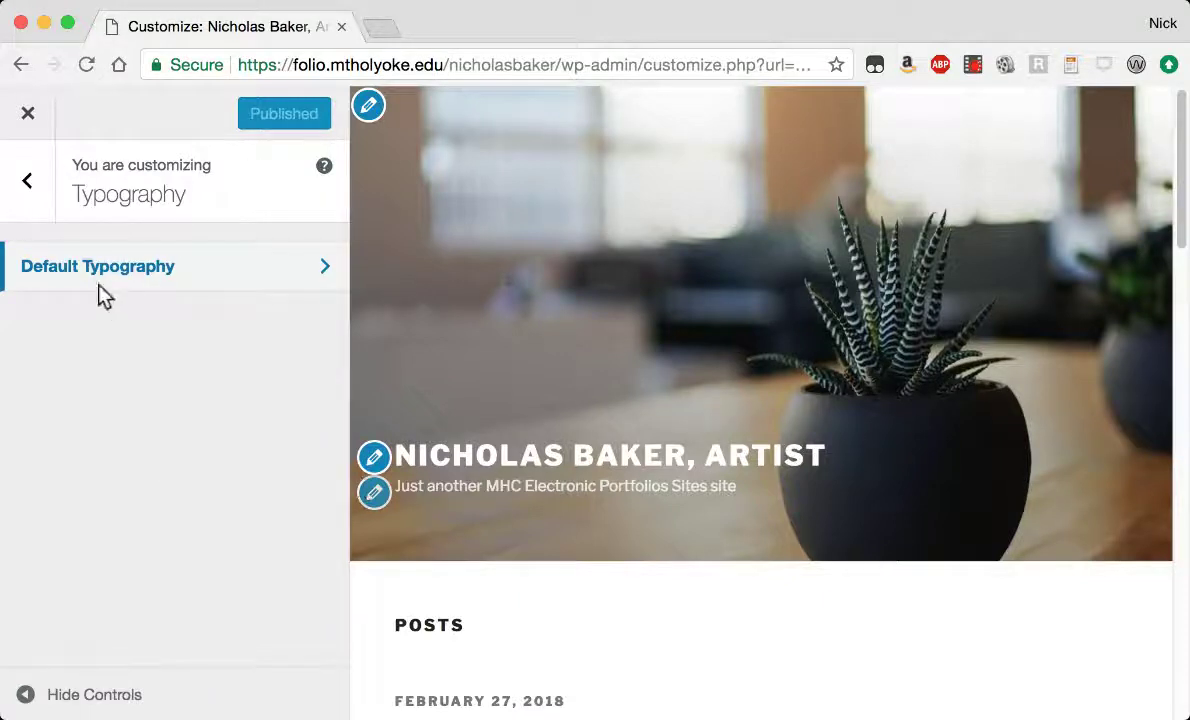
pyautogui.click(44, 180)
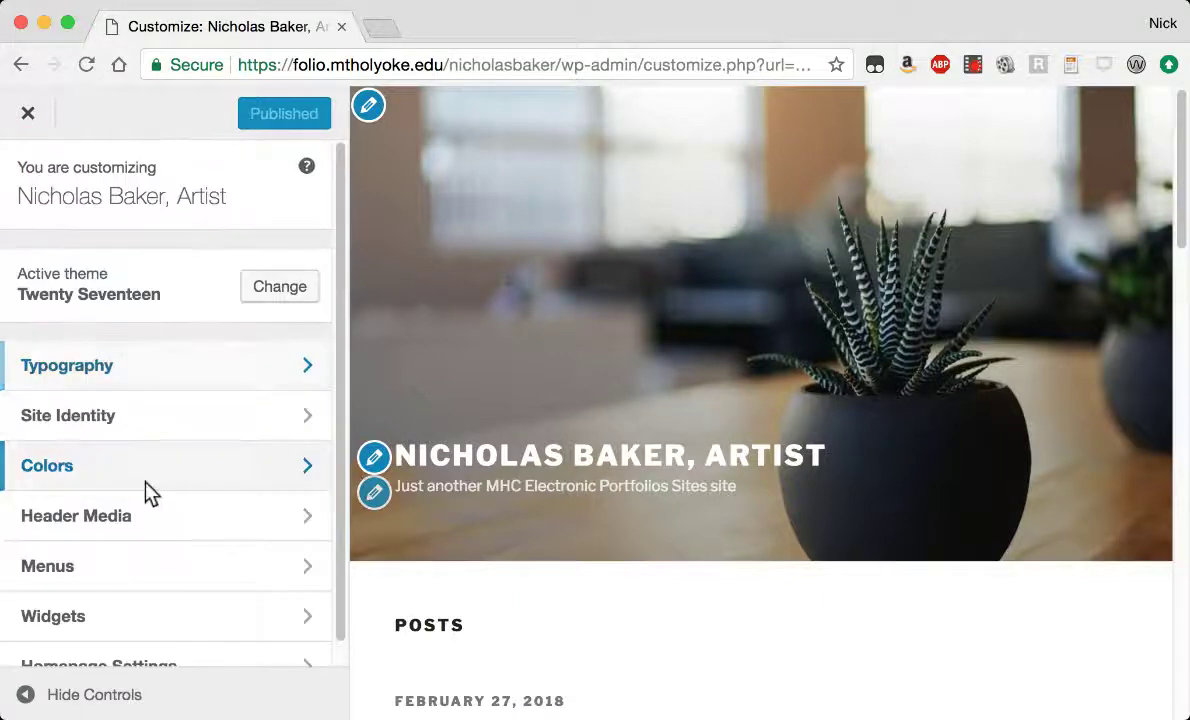
# Remove ', Artist' from the site title and set the tagline to 'Artist, Librarian'.
pyautogui.click(136, 418)
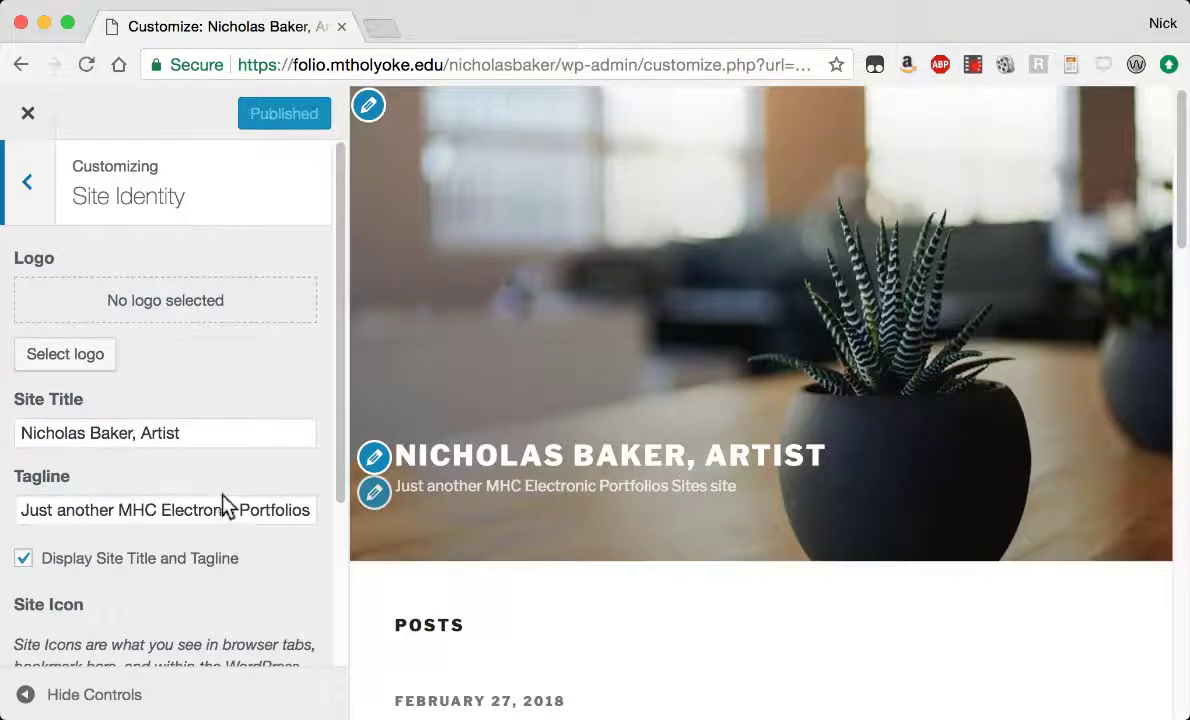
pyautogui.scroll(-2, 222, 497)
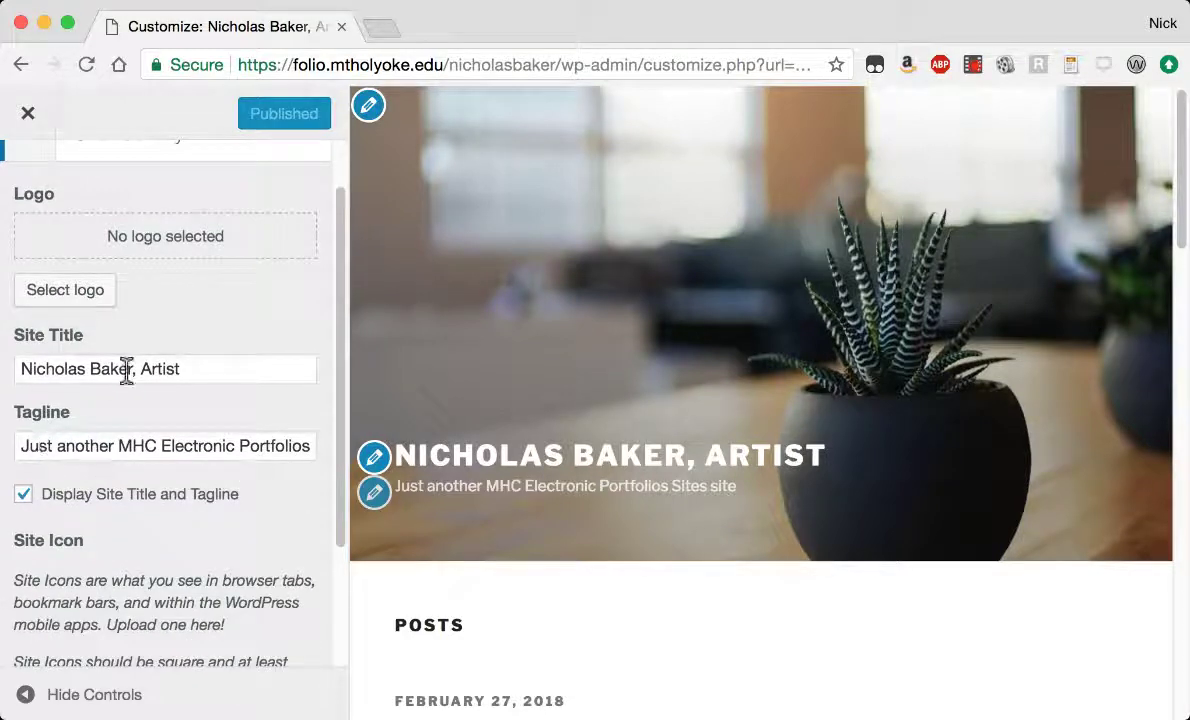
pyautogui.moveTo(133, 369); pyautogui.dragTo(239, 372)
pyautogui.press('BackSpace')
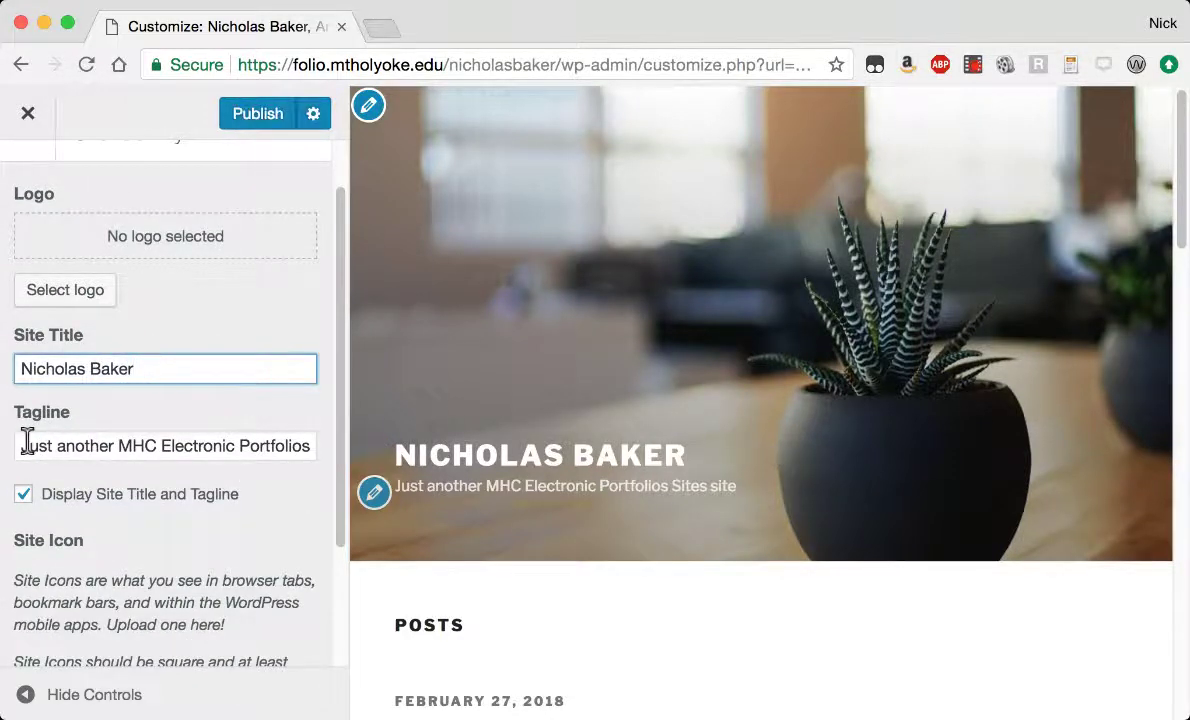
pyautogui.moveTo(27, 443); pyautogui.dragTo(425, 452)
pyautogui.write('A')
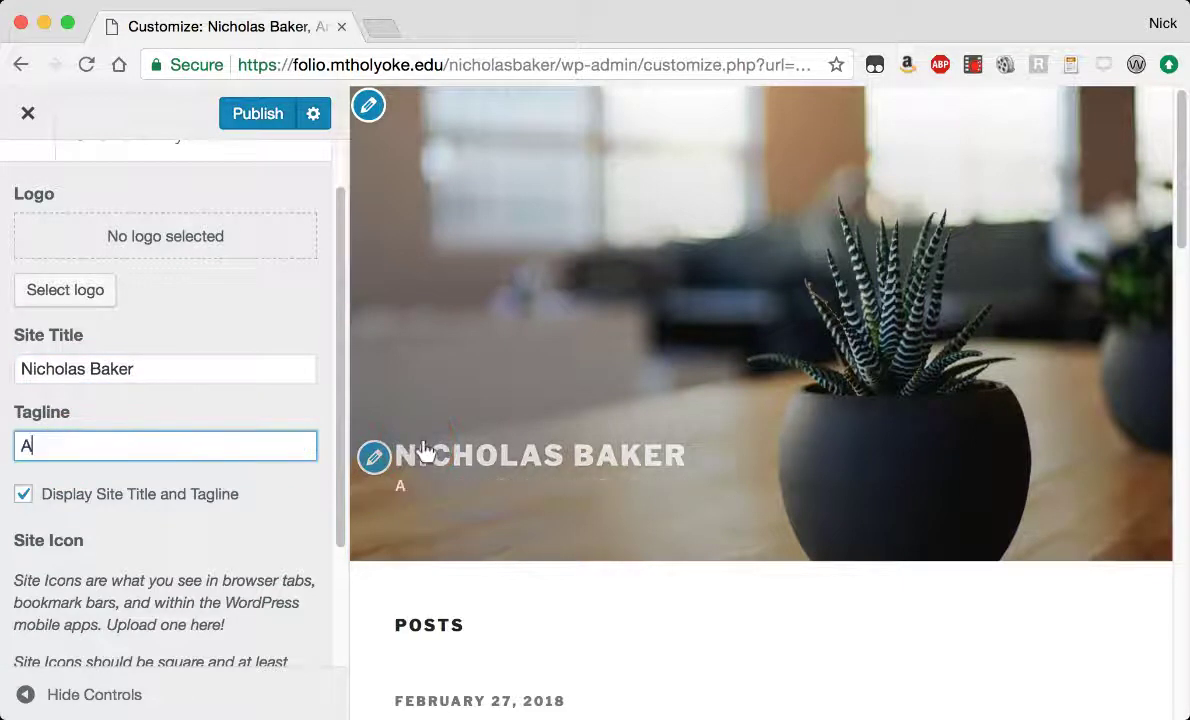
pyautogui.write('rtist, Librarian')
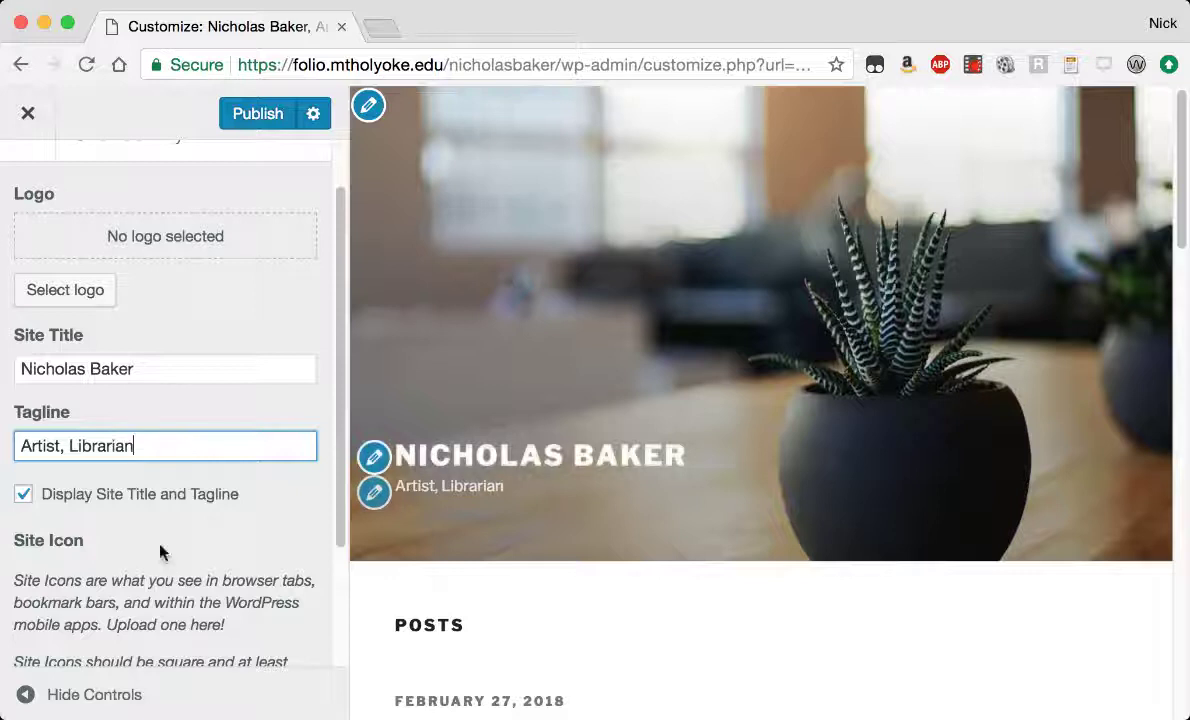
pyautogui.scroll(-1, 126, 545)
pyautogui.scroll(-5, 126, 545)
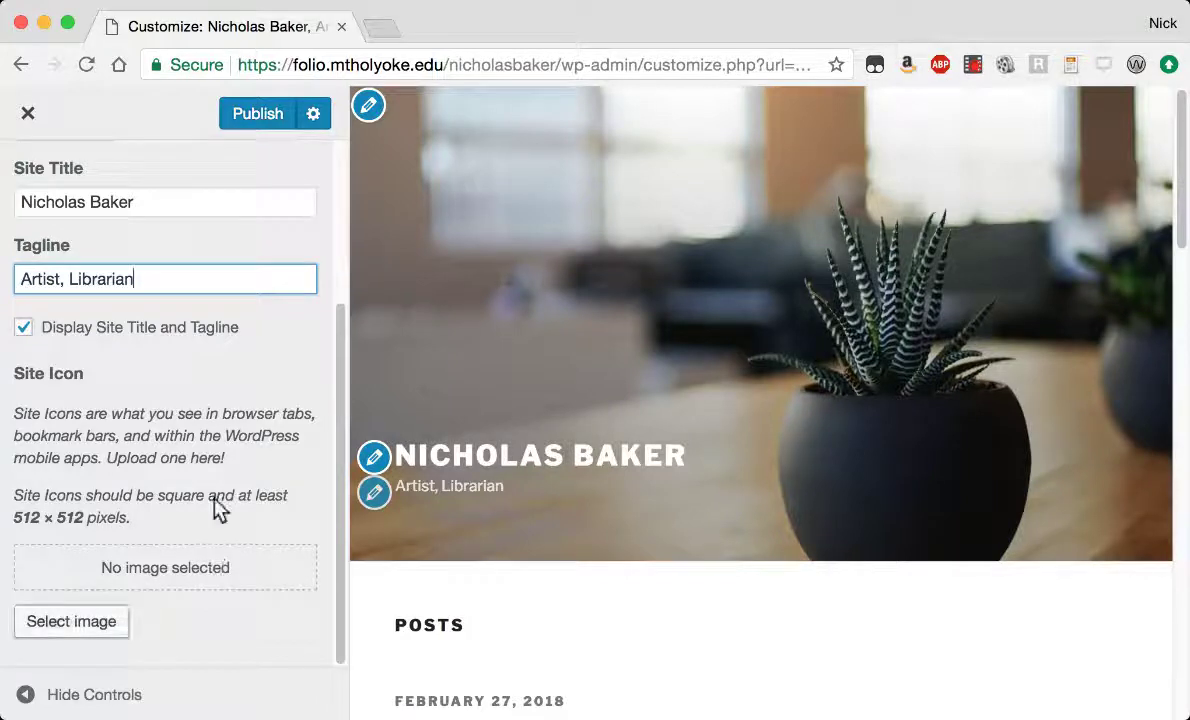
# Switch the site's colour scheme to Dark.
pyautogui.scroll(5, 188, 265)
pyautogui.click(30, 182)
pyautogui.click(143, 467)
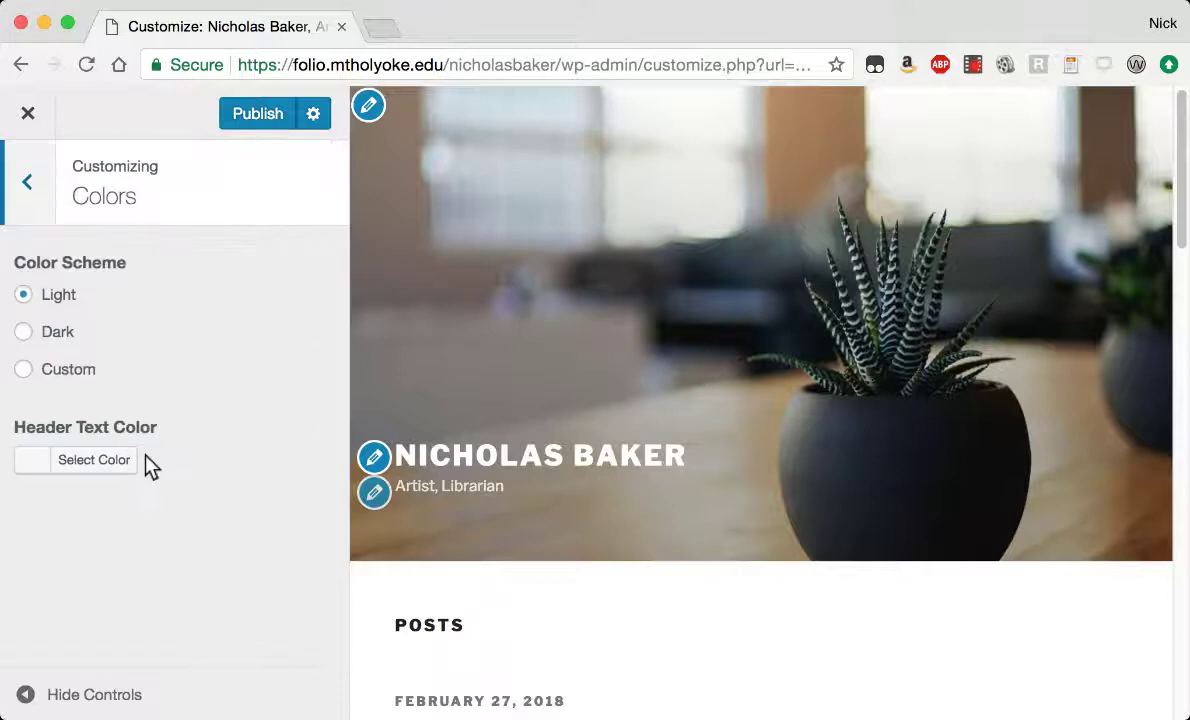
pyautogui.click(22, 331)
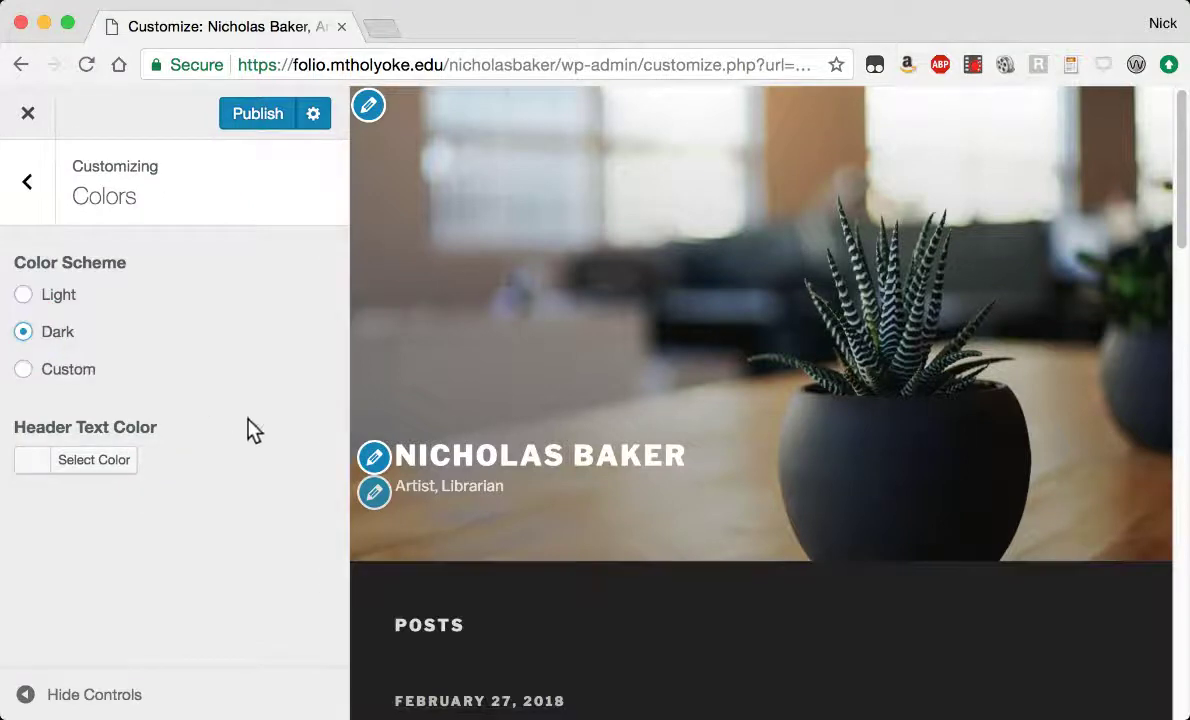
# Bring up the Header Media settings at the Current header section.
pyautogui.click(27, 185)
pyautogui.click(141, 518)
pyautogui.scroll(-3, 260, 480)
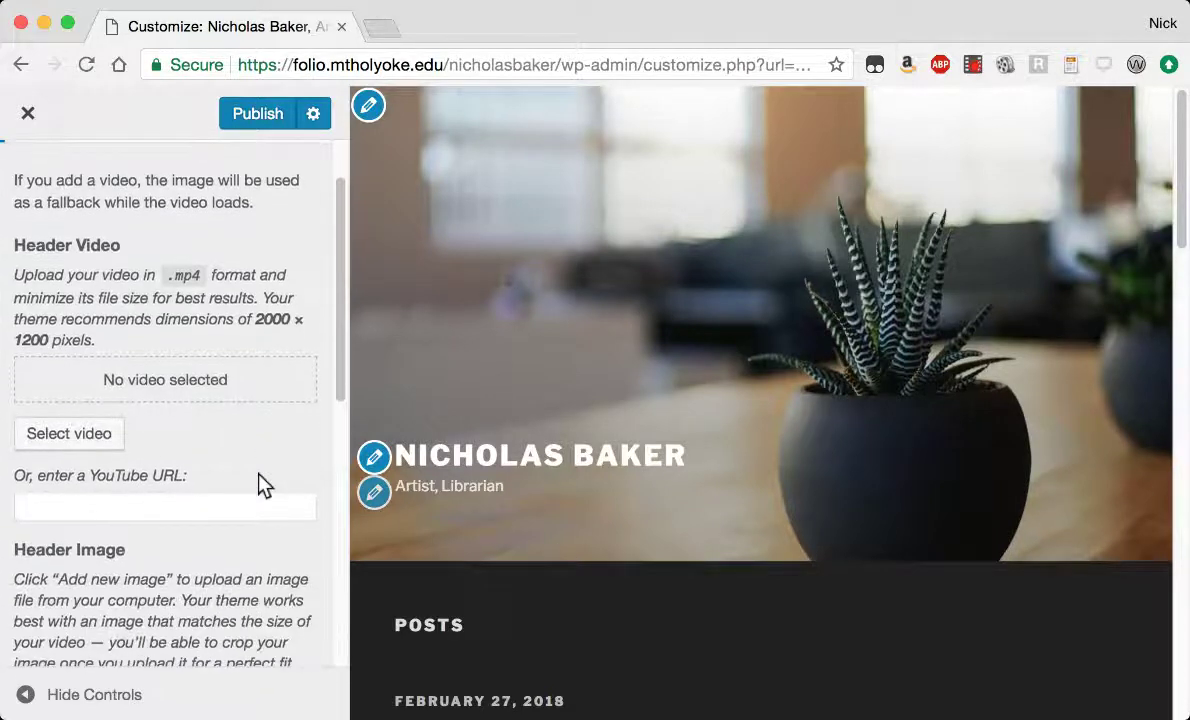
pyautogui.scroll(-10, 240, 441)
pyautogui.scroll(-3, 237, 440)
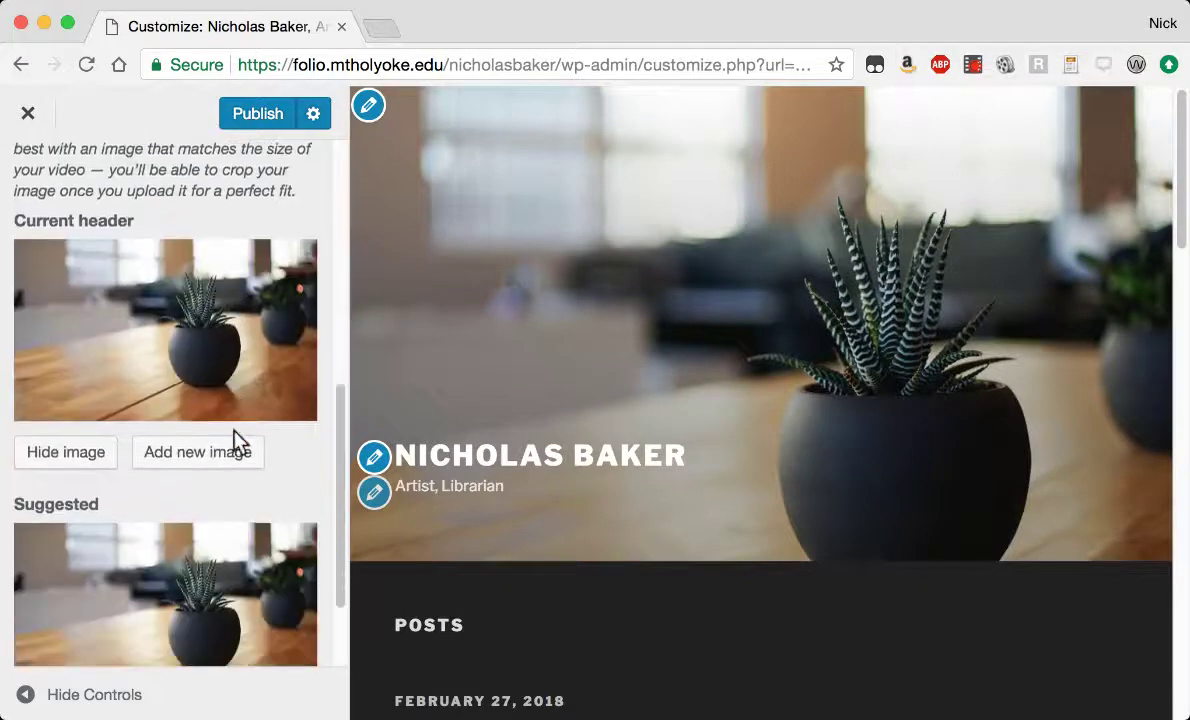
# Upload Grains-detail.jpg, shift the crop lower, and set it as the header image.
pyautogui.click(193, 452)
pyautogui.click(328, 514)
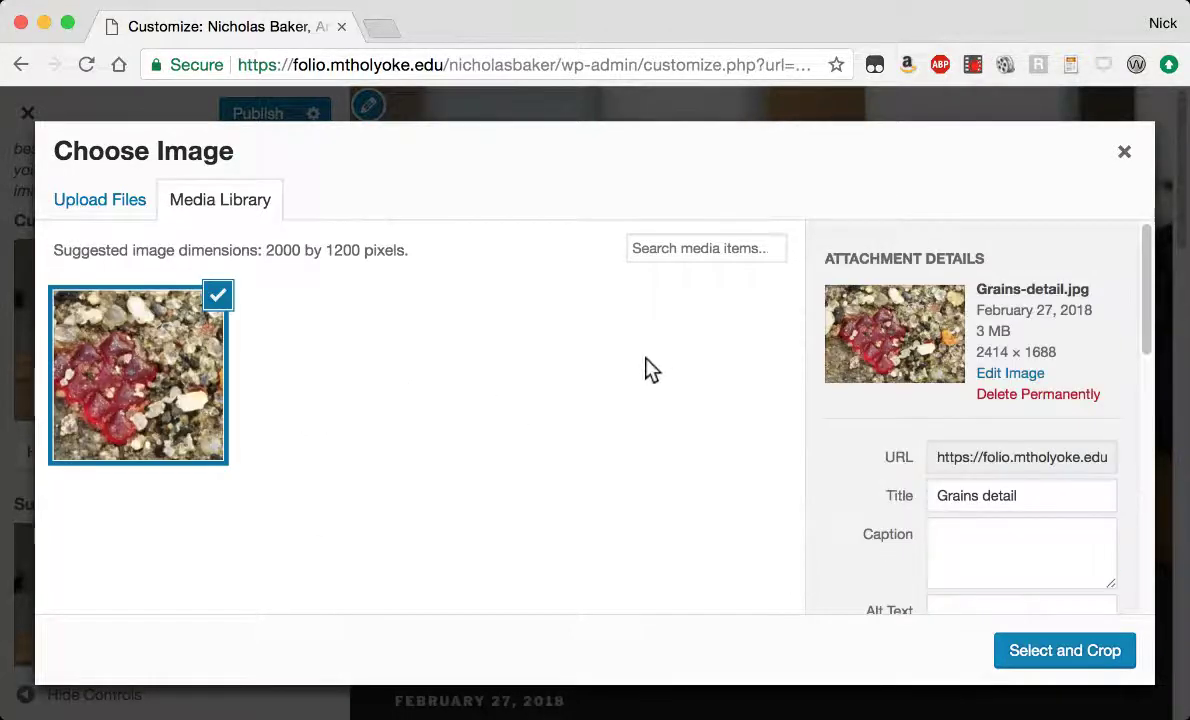
pyautogui.click(1060, 653)
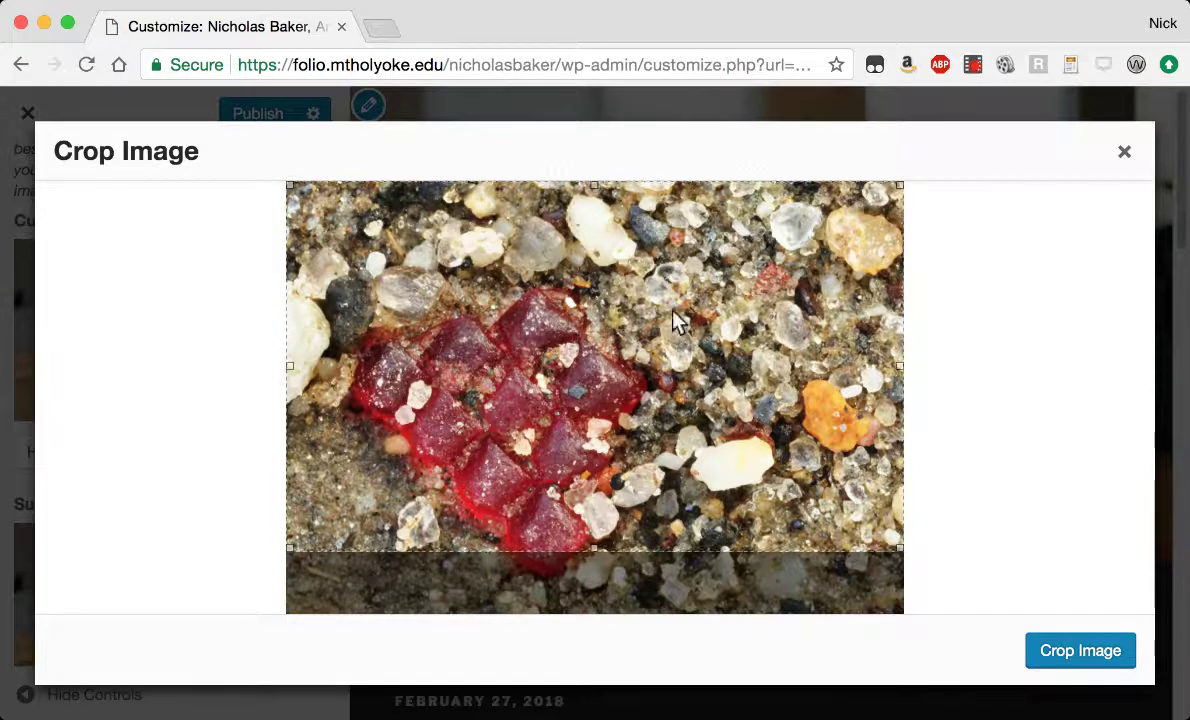
pyautogui.moveTo(677, 320); pyautogui.dragTo(672, 376)
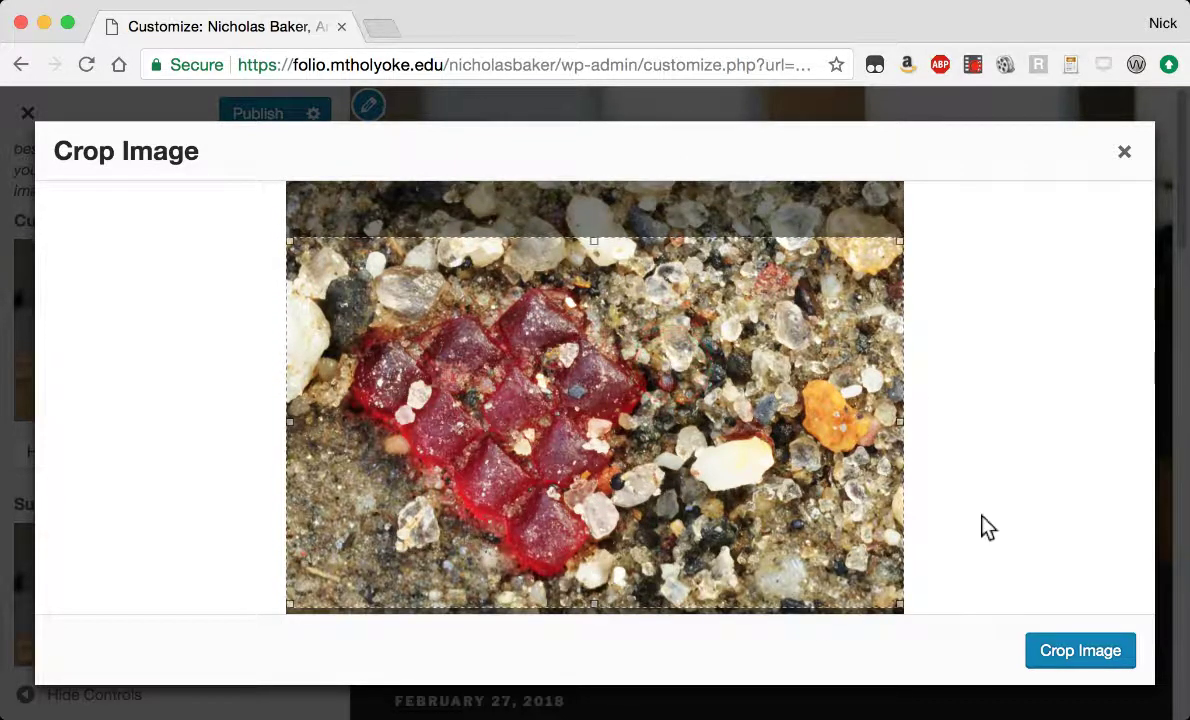
pyautogui.click(1078, 648)
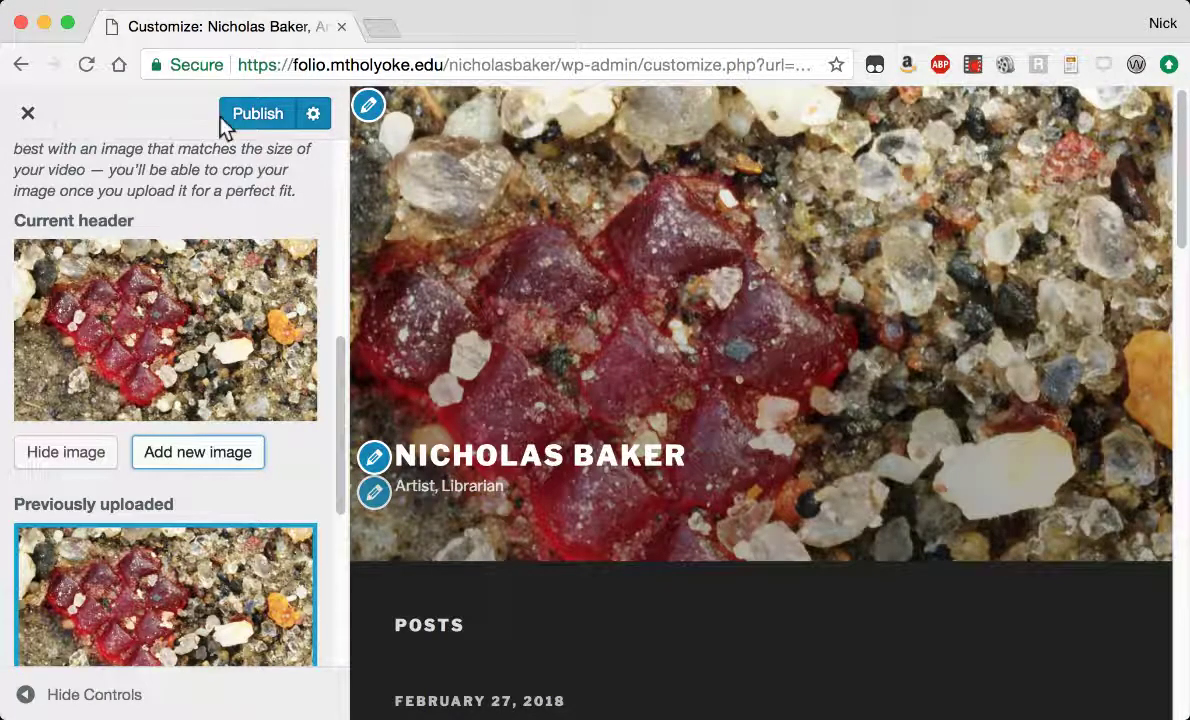
pyautogui.scroll(5, 62, 190)
# Create a new menu named 'Main Menu' assigned to the Top Menu location.
pyautogui.click(20, 178)
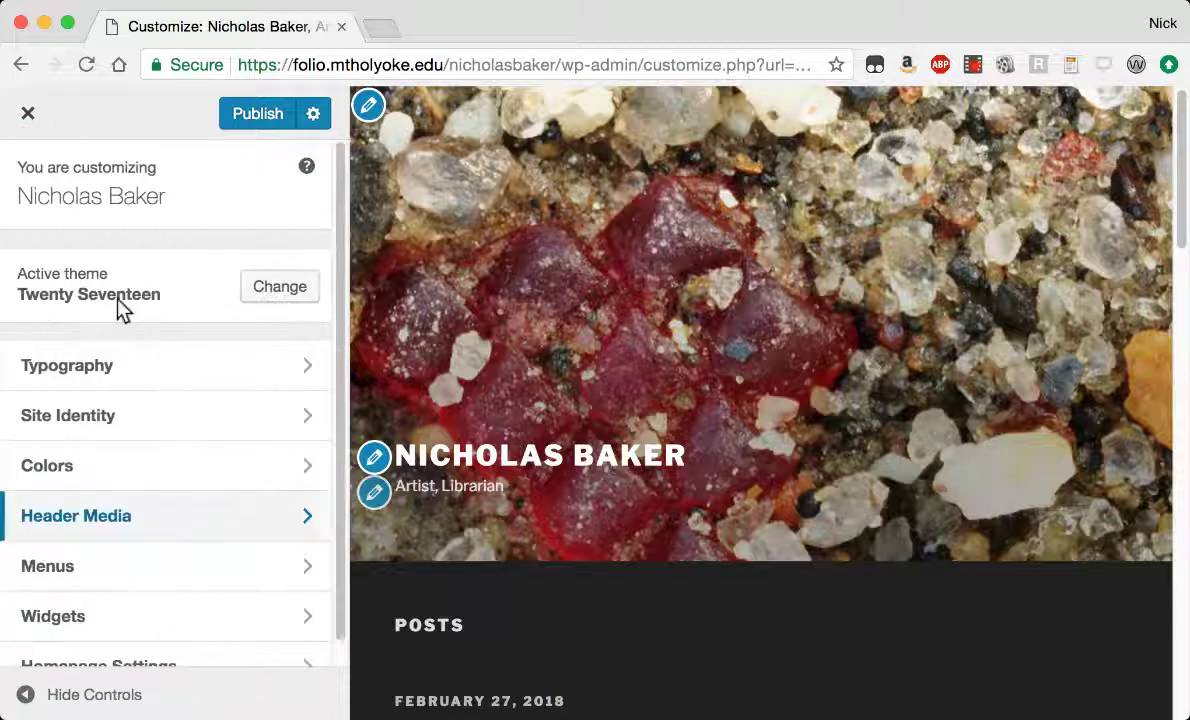
pyautogui.scroll(-1, 224, 512)
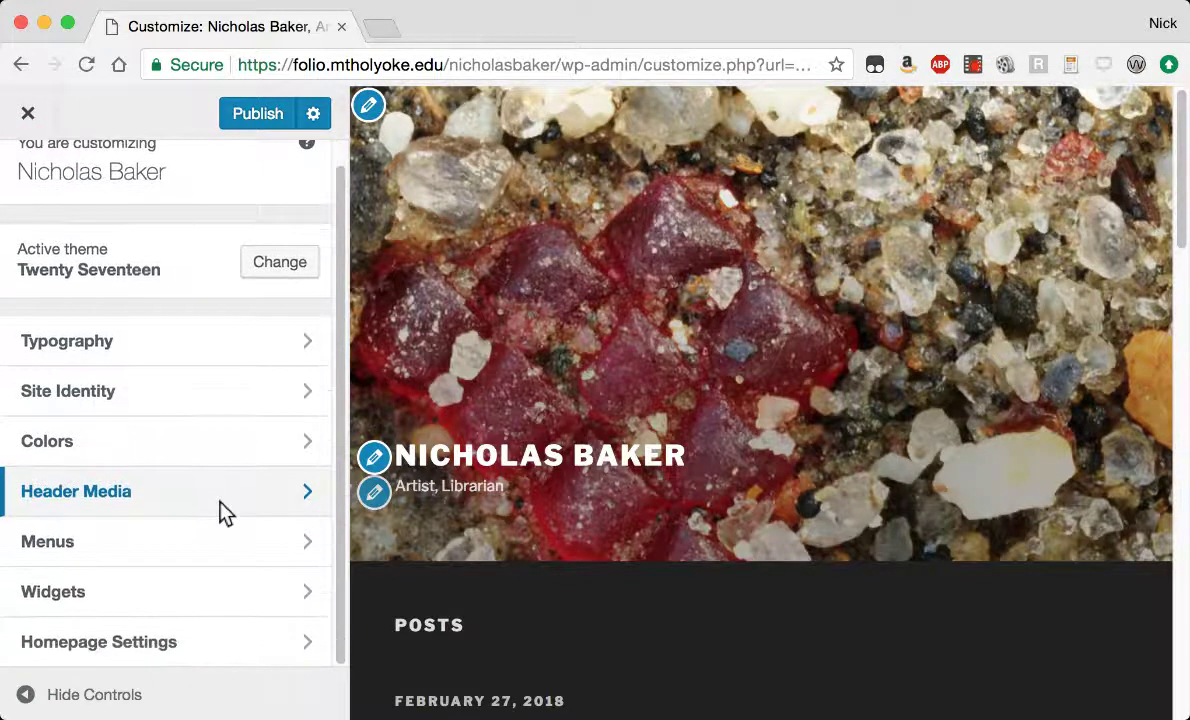
pyautogui.click(116, 543)
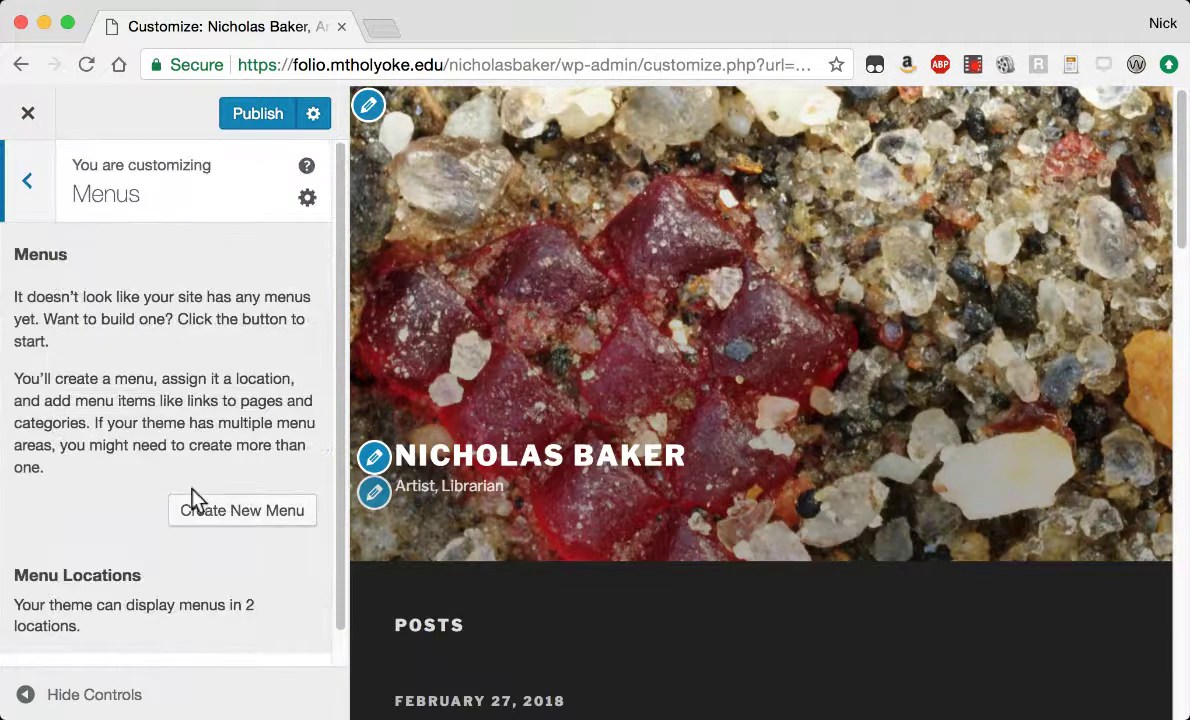
pyautogui.click(195, 509)
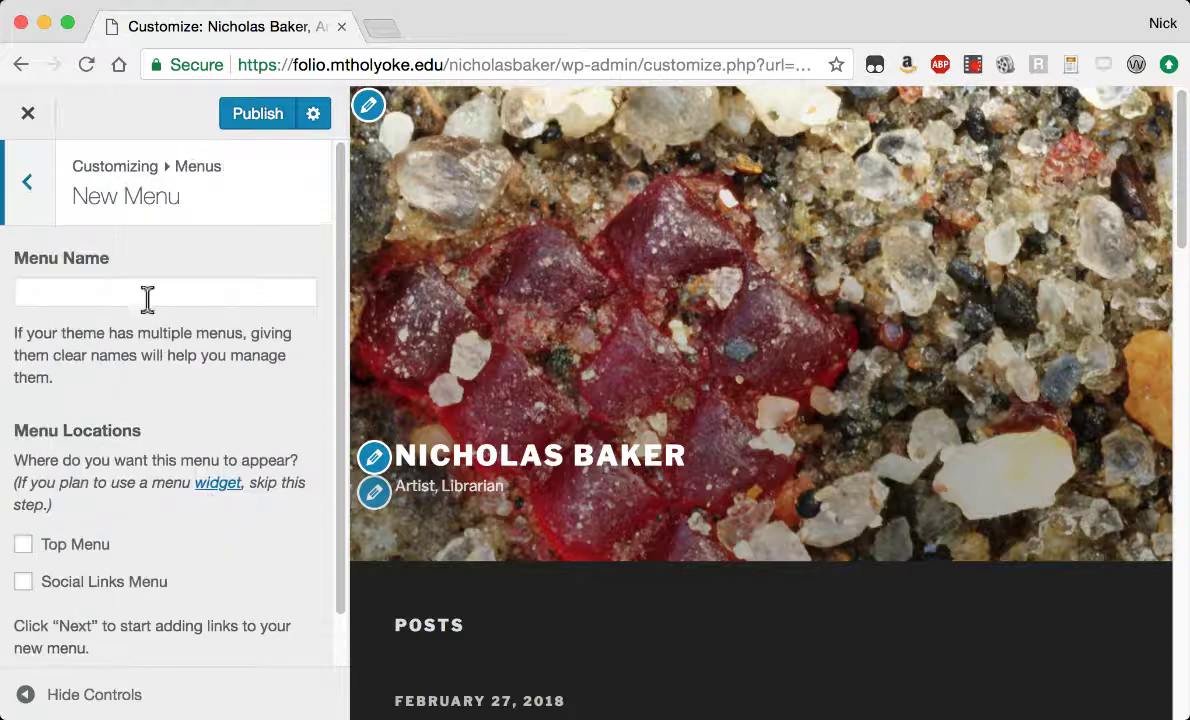
pyautogui.click(149, 293)
pyautogui.write('Main Menu')
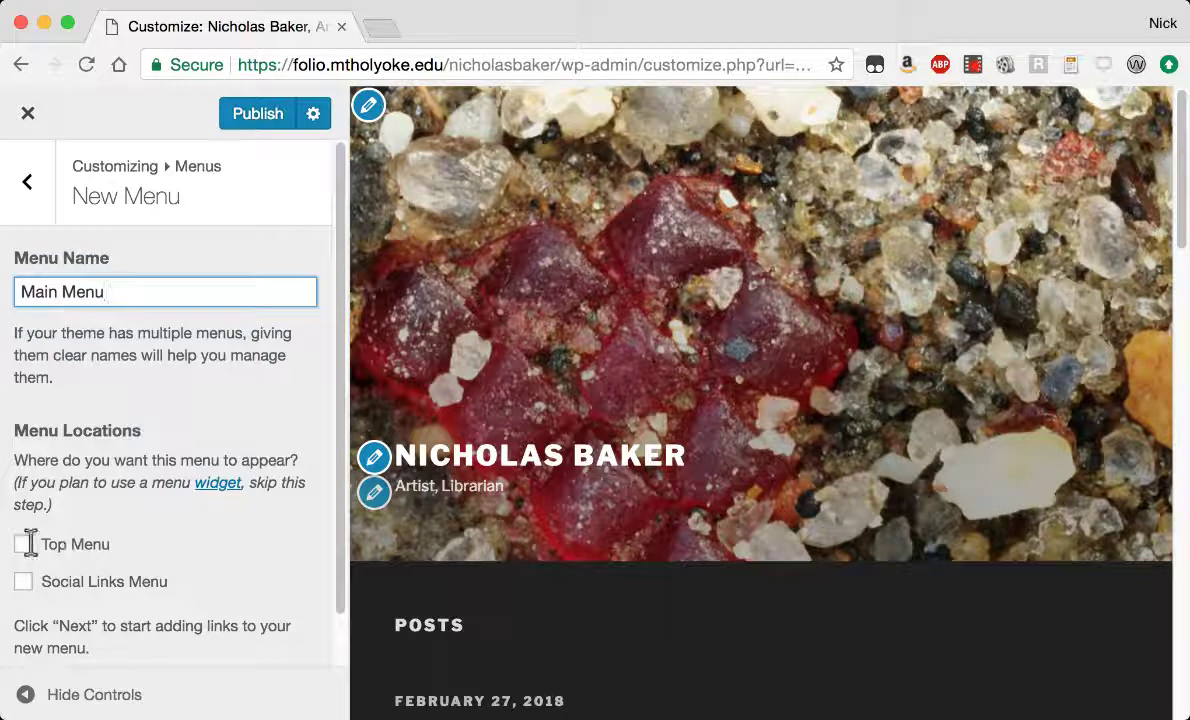
pyautogui.click(30, 543)
pyautogui.scroll(-1, 165, 548)
pyautogui.click(260, 645)
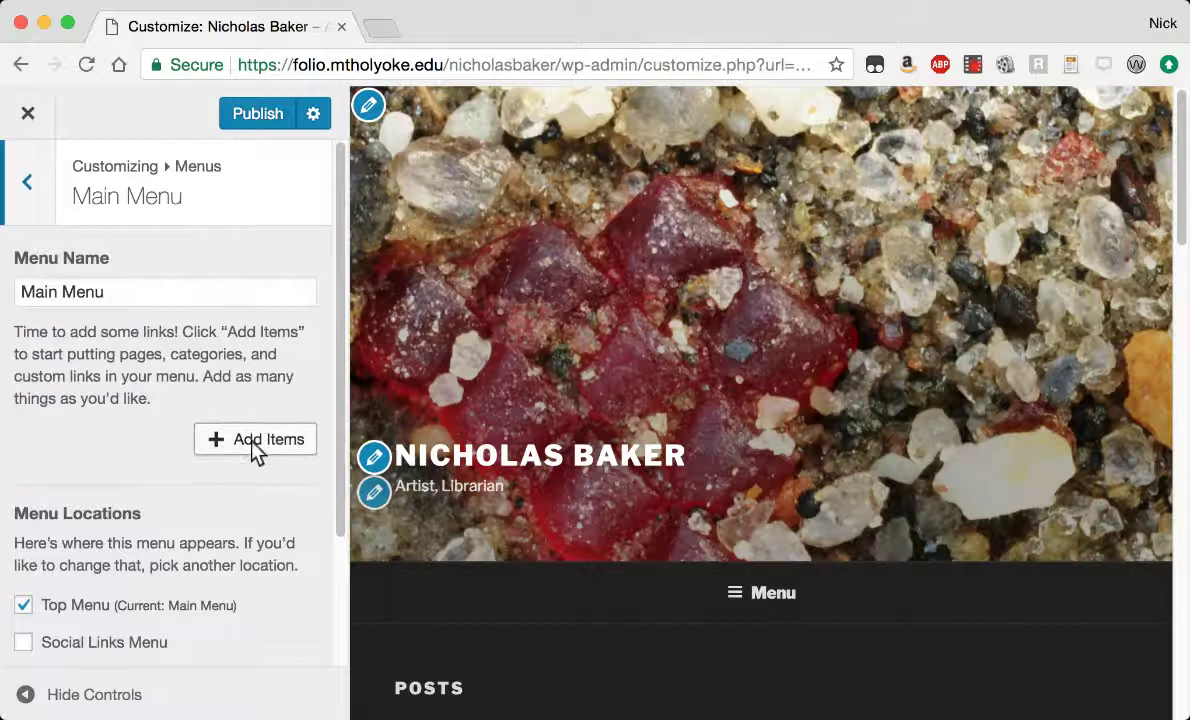
# Add Home to Main Menu and enable auto-adding new top-level pages.
pyautogui.click(252, 445)
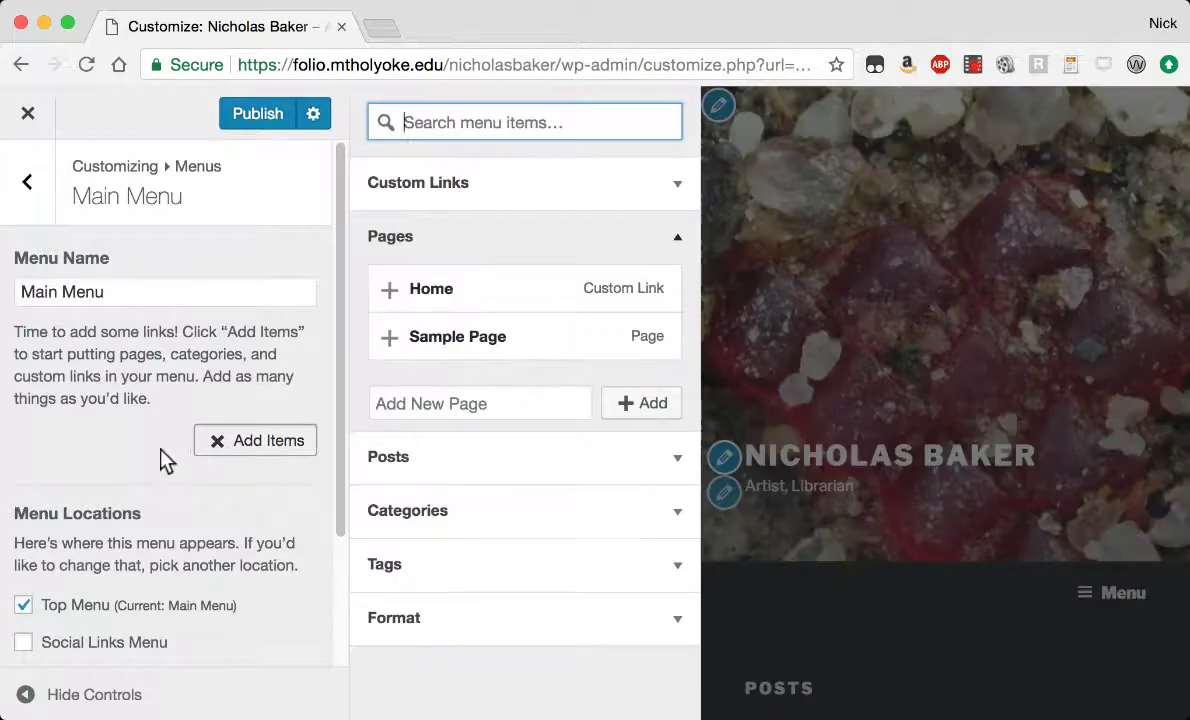
pyautogui.click(389, 293)
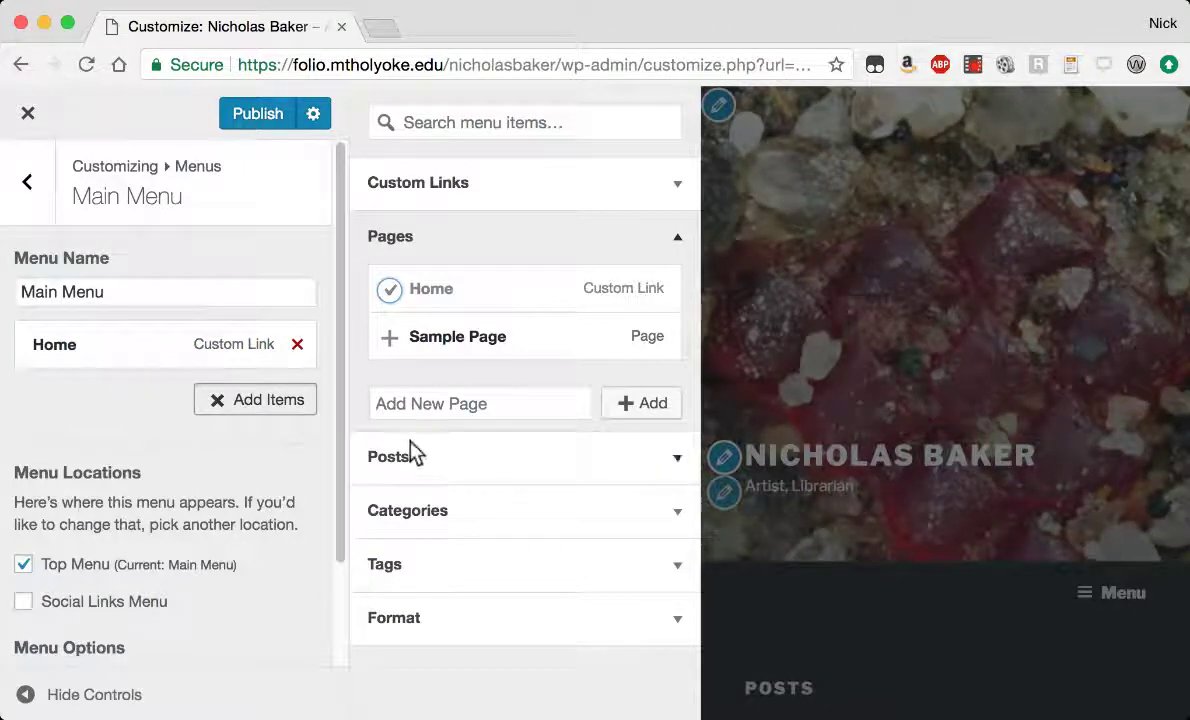
pyautogui.scroll(-3, 200, 487)
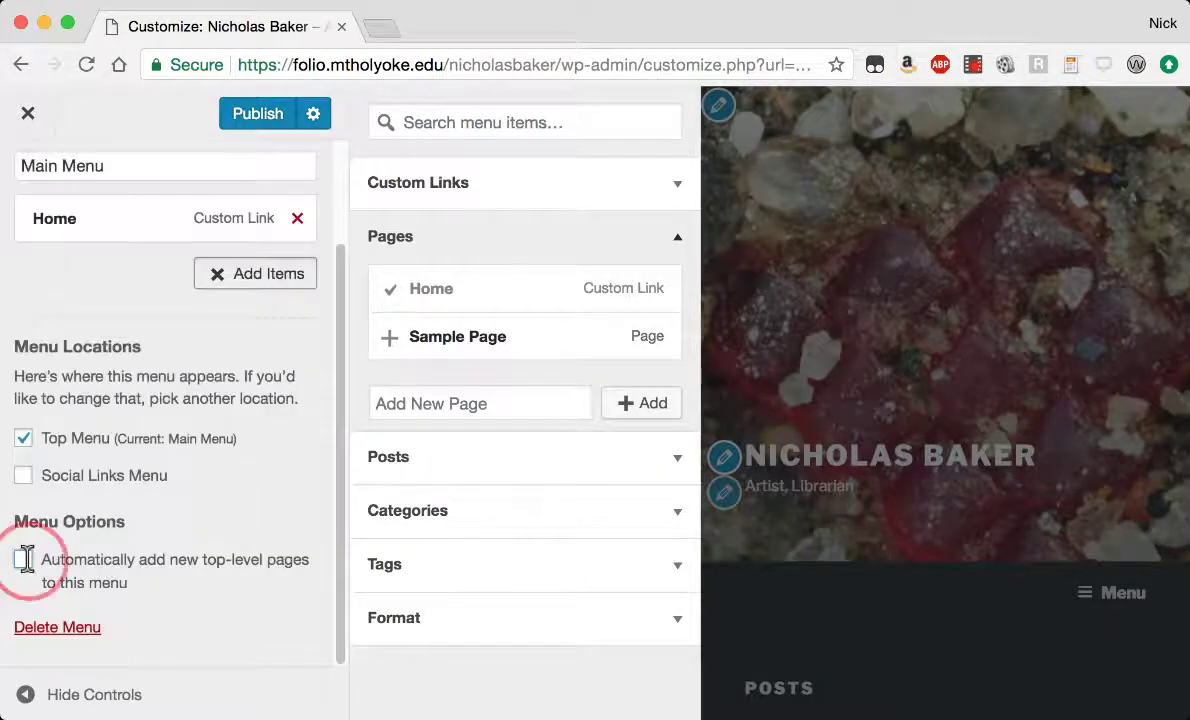
pyautogui.click(165, 564)
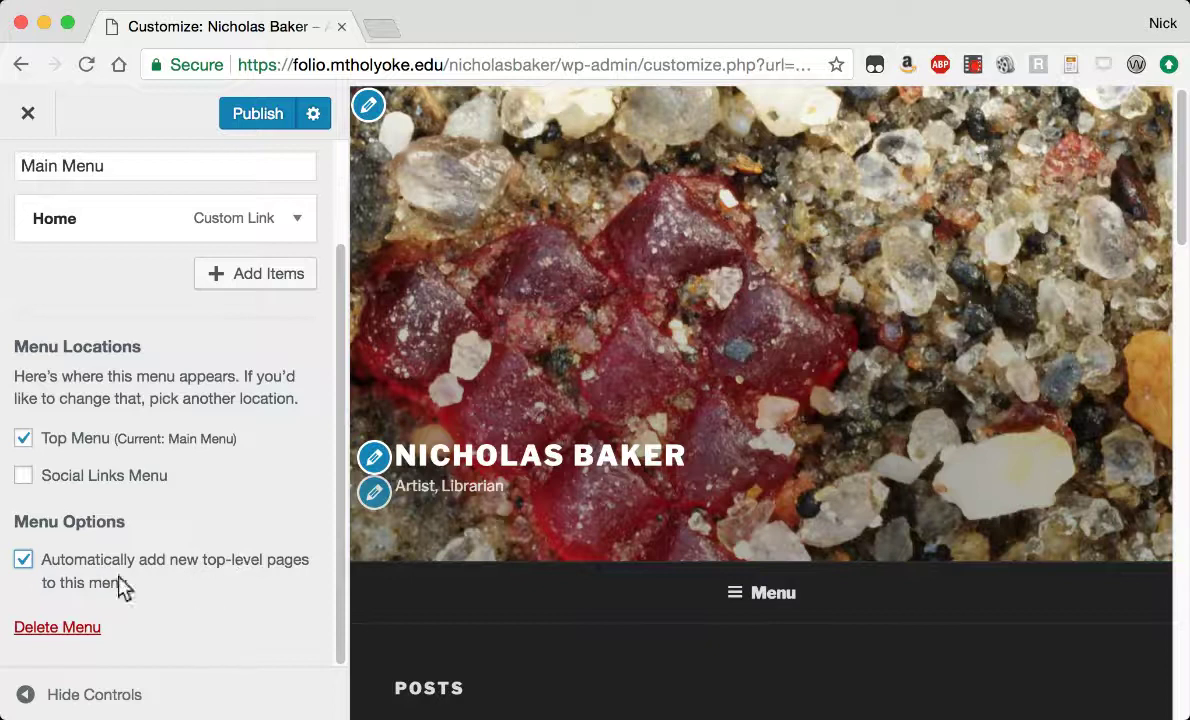
pyautogui.scroll(3, 245, 478)
pyautogui.click(27, 188)
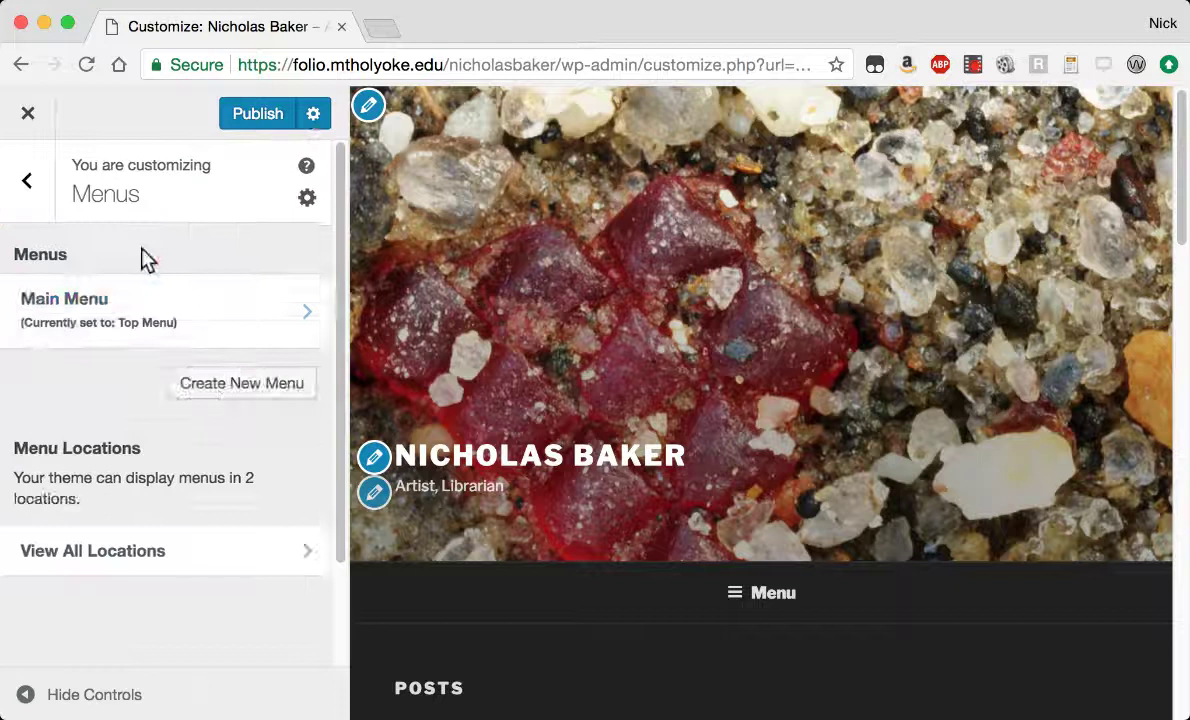
# Add a Text widget to the Footer 1 widget area.
pyautogui.click(27, 188)
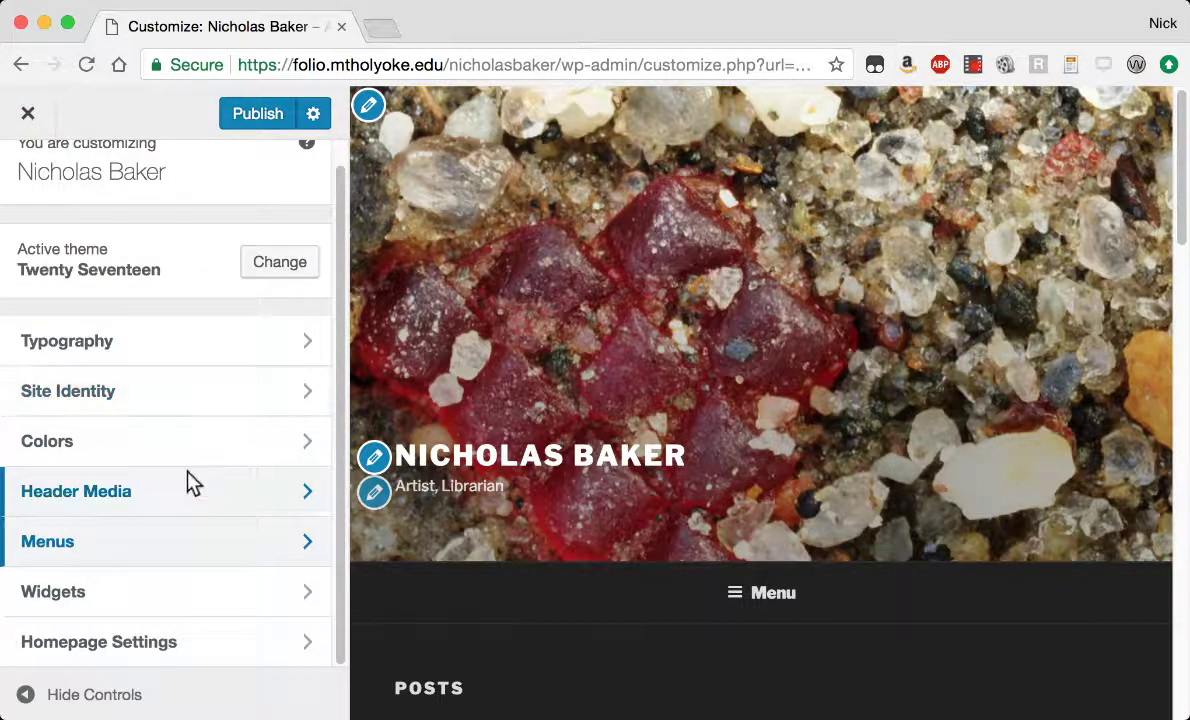
pyautogui.click(93, 592)
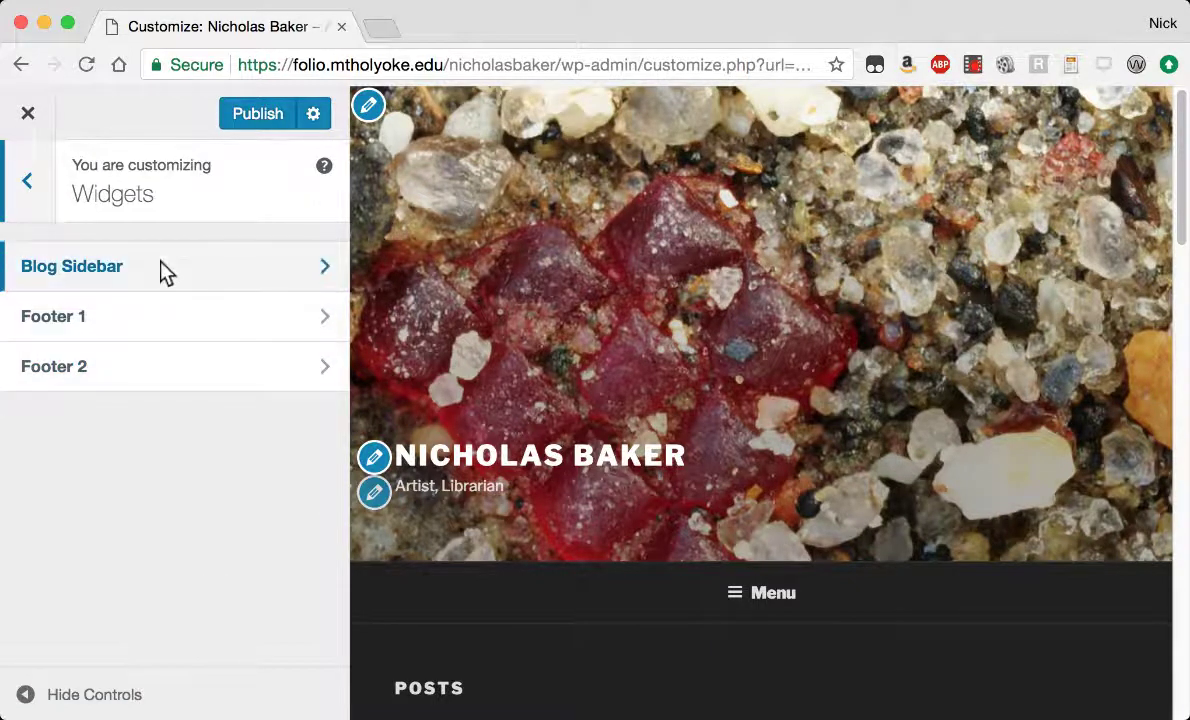
pyautogui.click(180, 326)
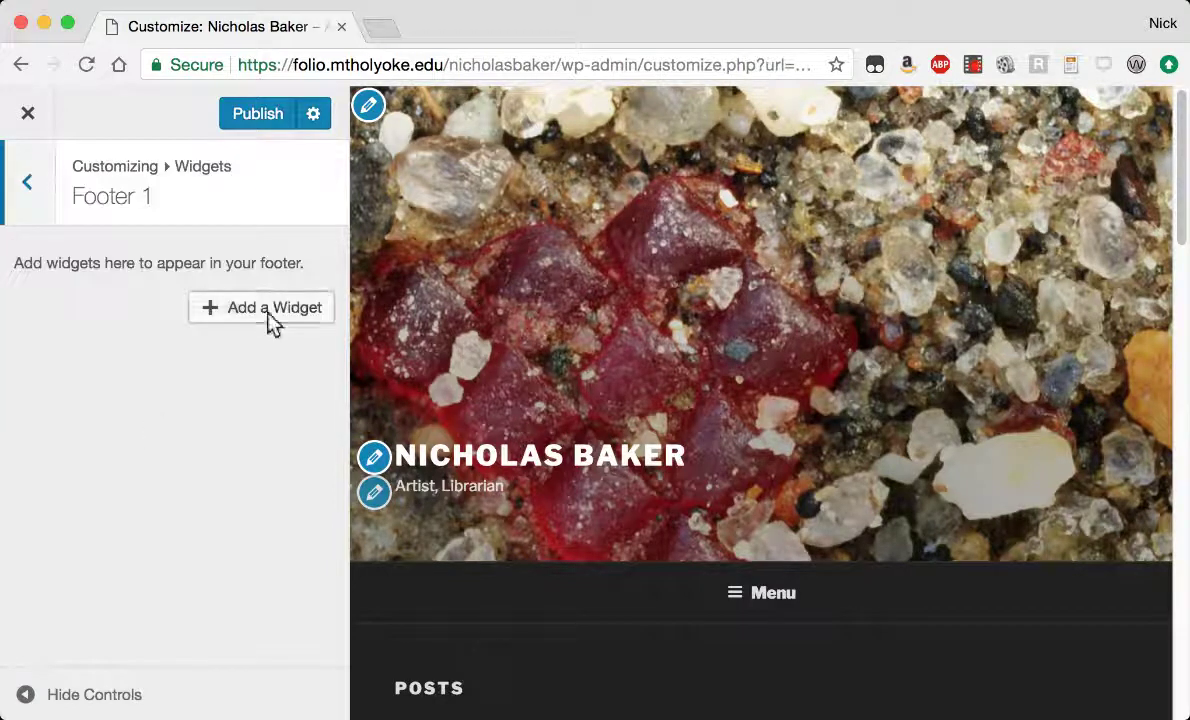
pyautogui.click(268, 315)
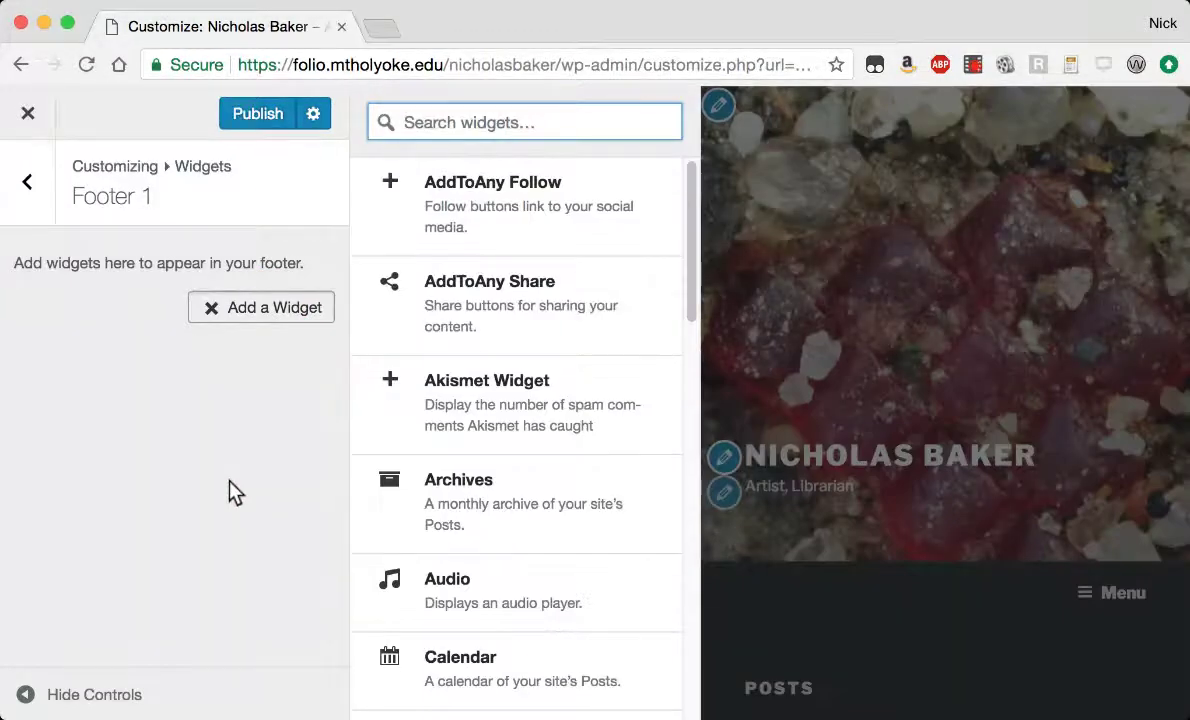
pyautogui.scroll(-5, 545, 490)
pyautogui.scroll(-5, 552, 486)
pyautogui.scroll(-5, 447, 478)
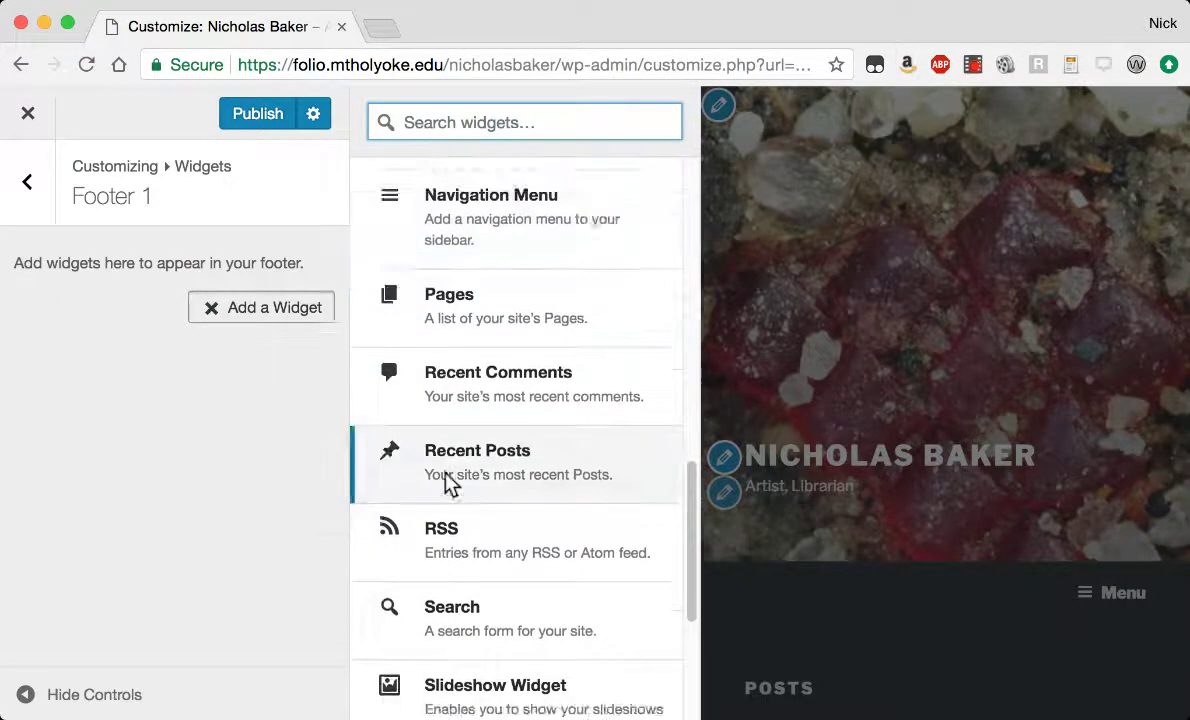
pyautogui.click(447, 552)
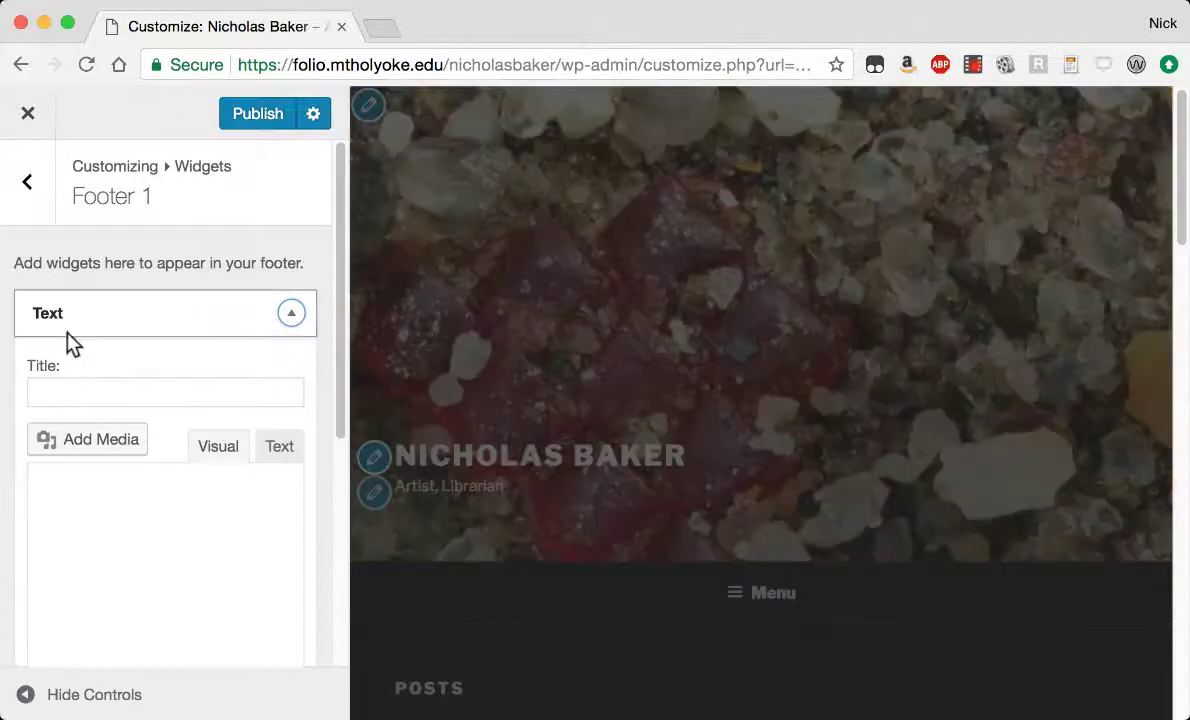
# Fill the Text widget body with 'Copyright' followed by the owner's name.
pyautogui.click(89, 393)
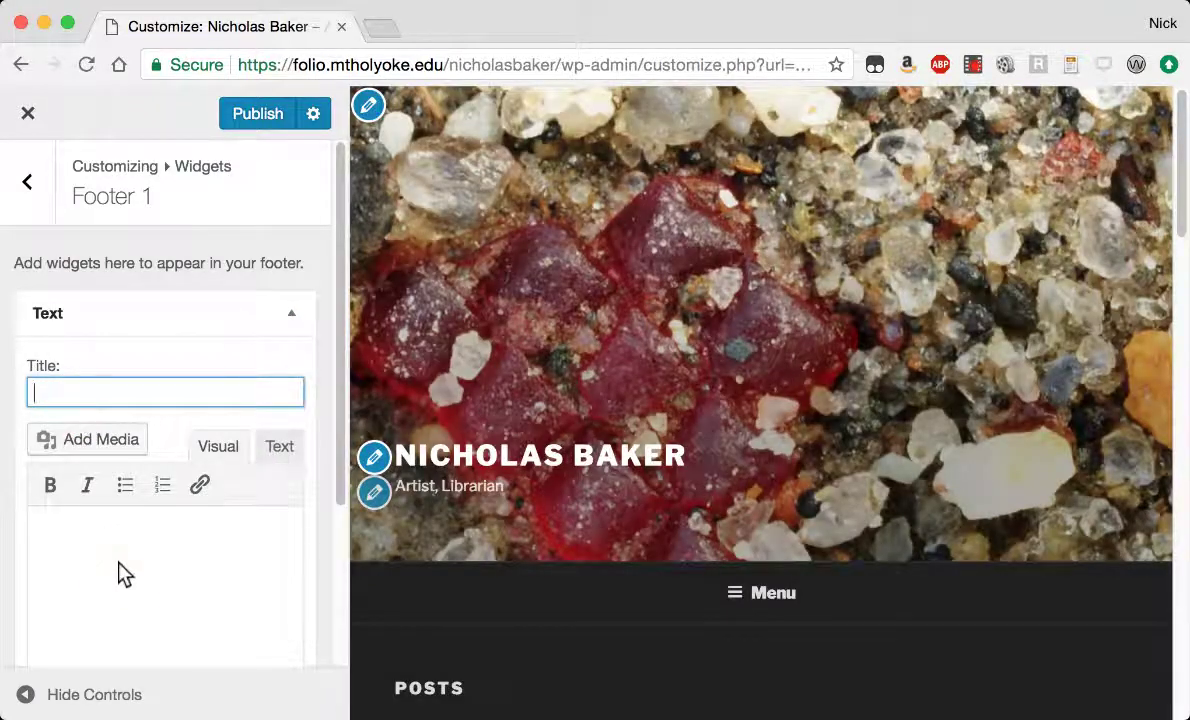
pyautogui.click(119, 563)
pyautogui.write('Copyright Nick Baker!')
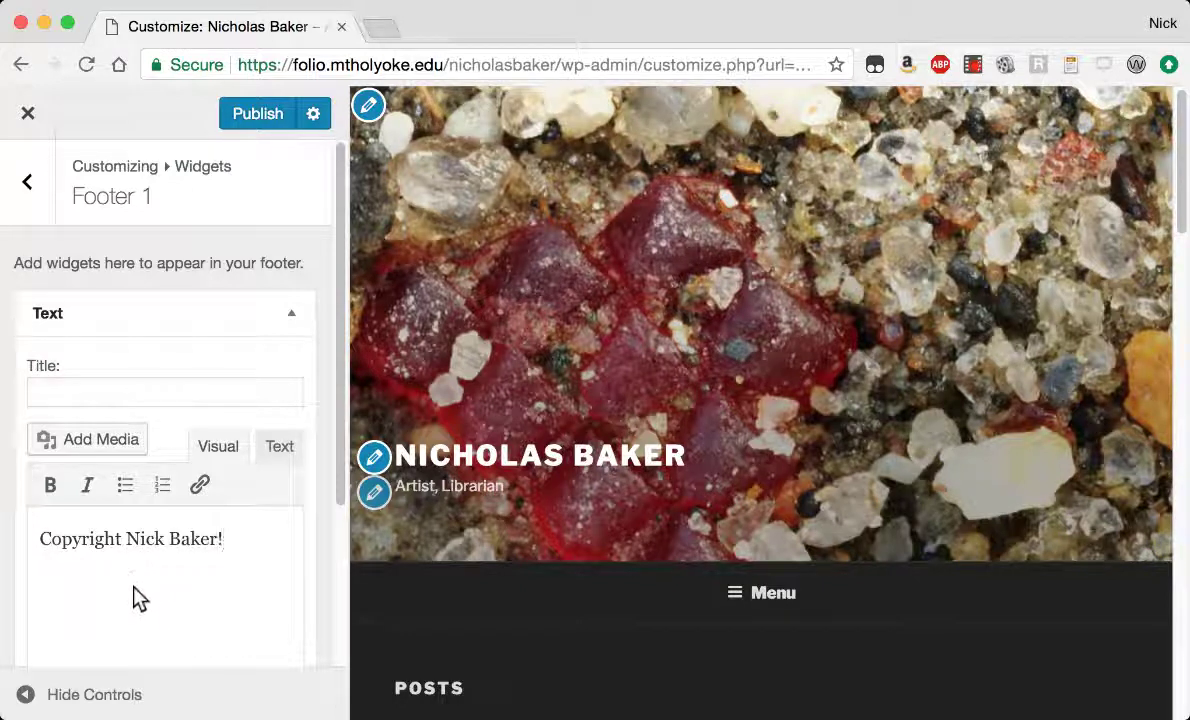
pyautogui.press('BackSpace')
pyautogui.scroll(-3, 172, 466)
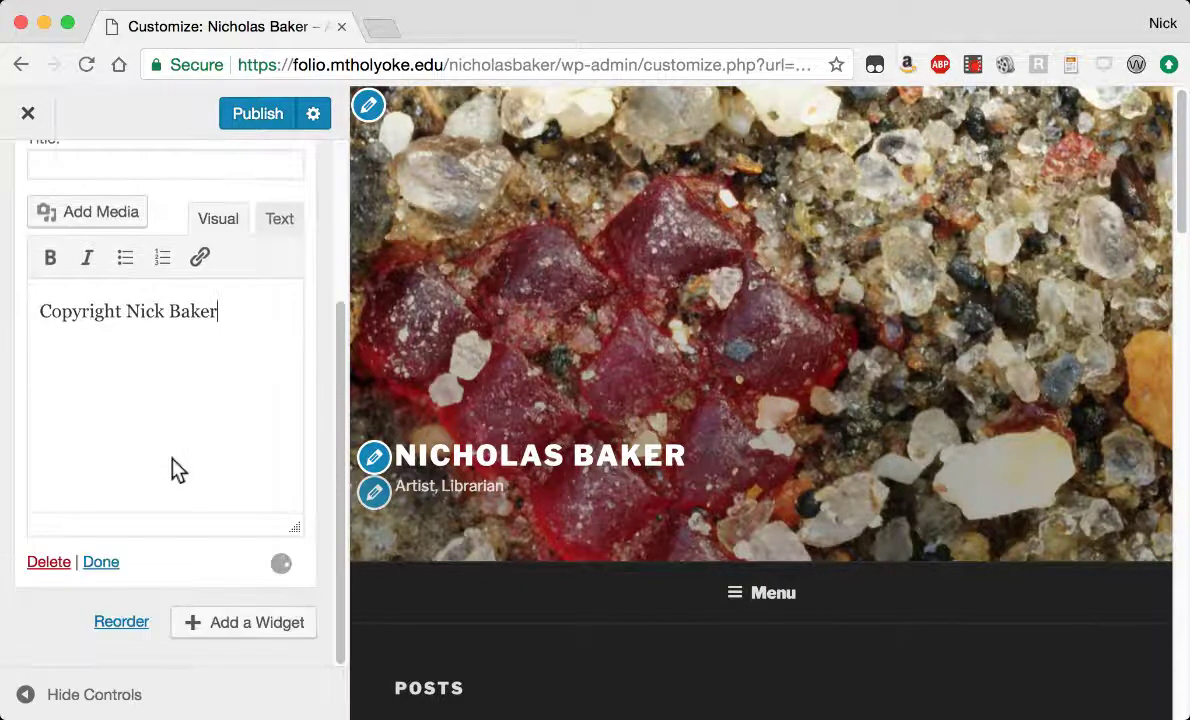
pyautogui.click(100, 562)
pyautogui.click(31, 184)
# Set Homepage Settings to A static page, with Sample Page as the homepage.
pyautogui.click(44, 193)
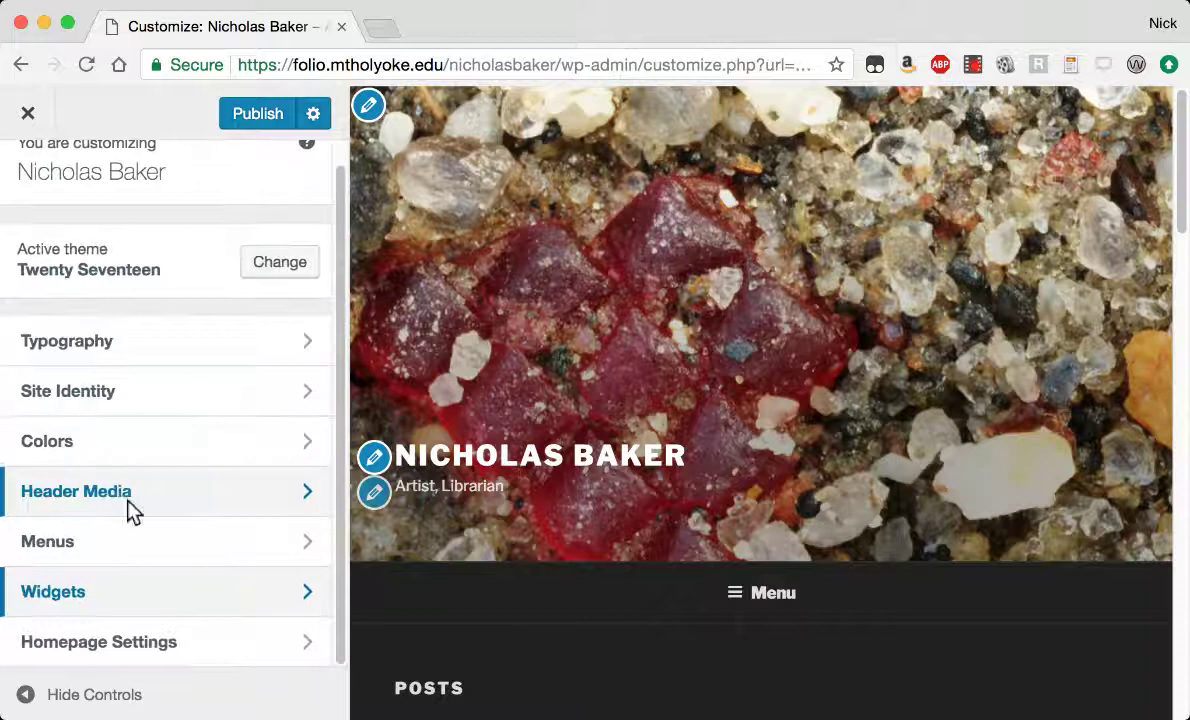
pyautogui.click(96, 644)
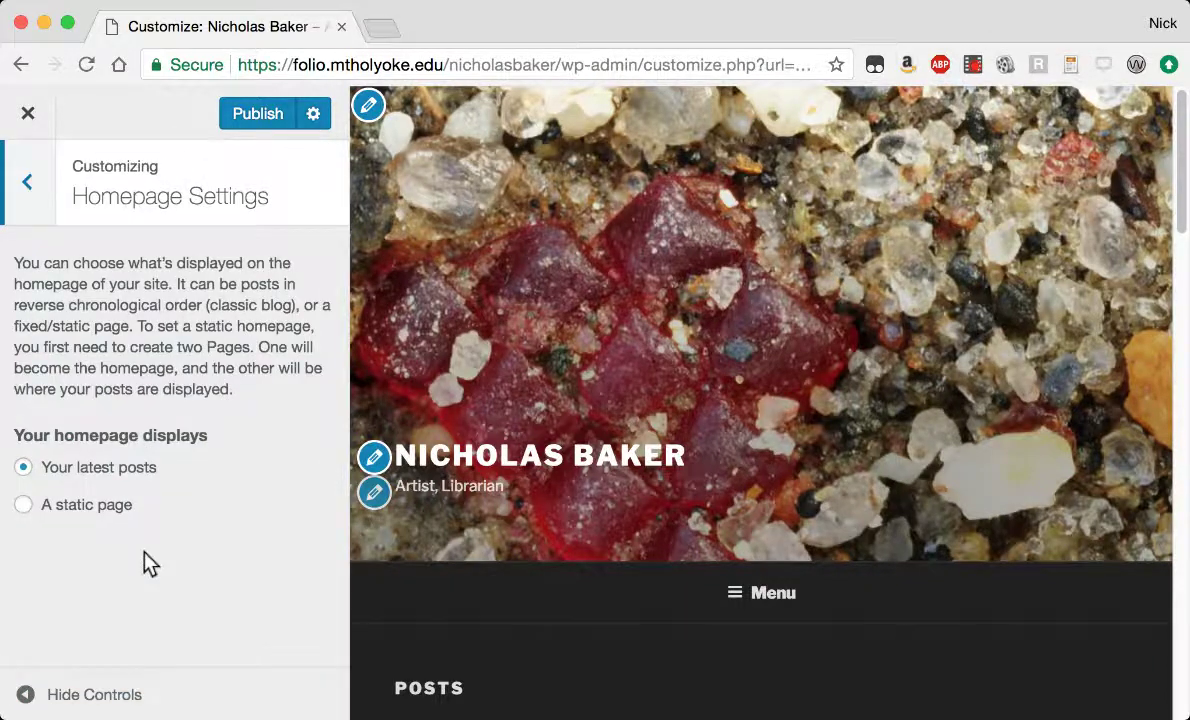
pyautogui.click(90, 507)
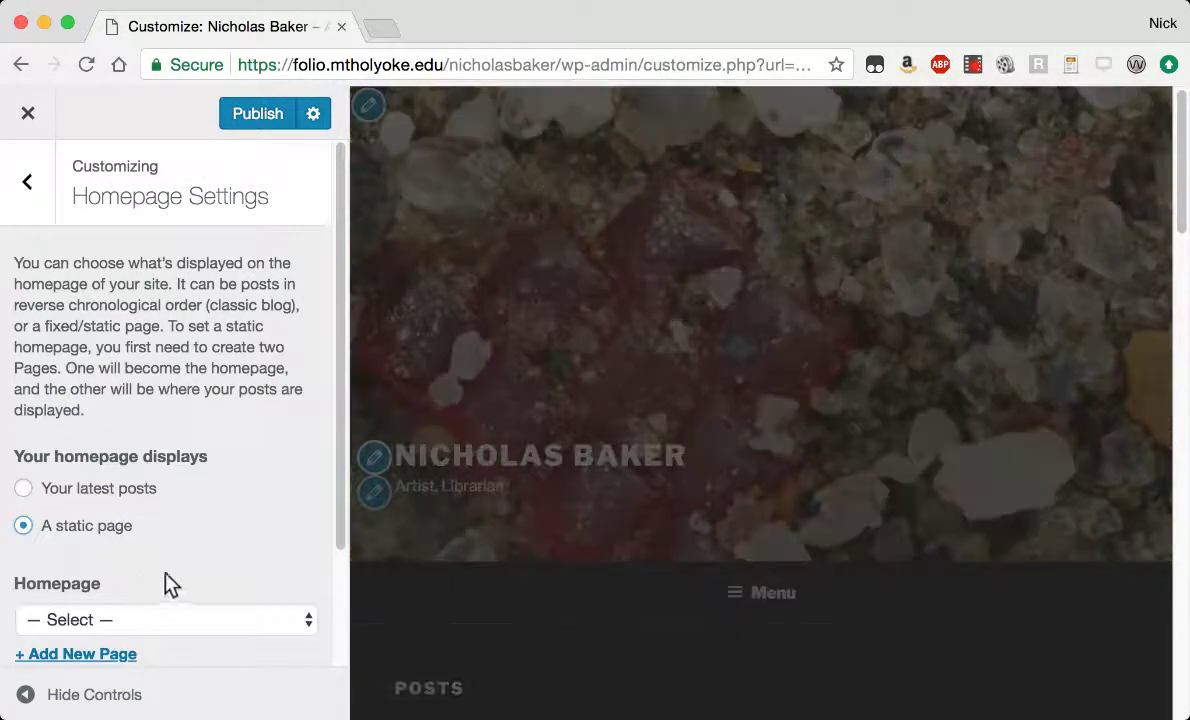
pyautogui.click(268, 620)
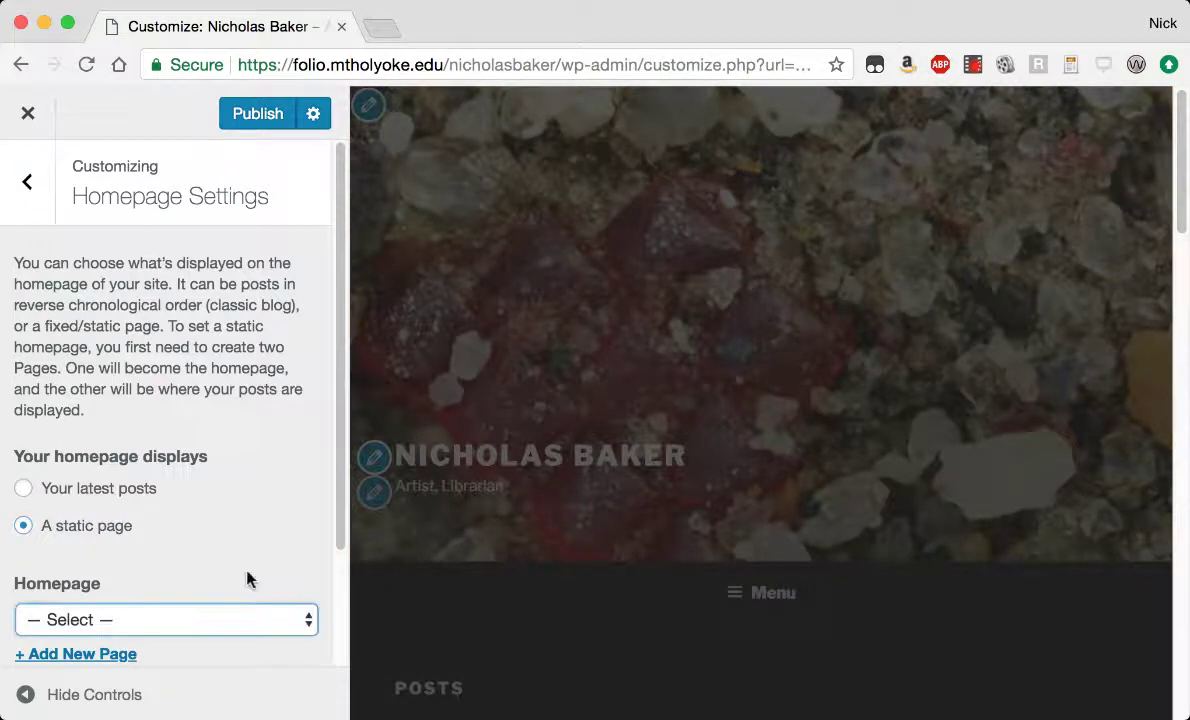
pyautogui.click(244, 457)
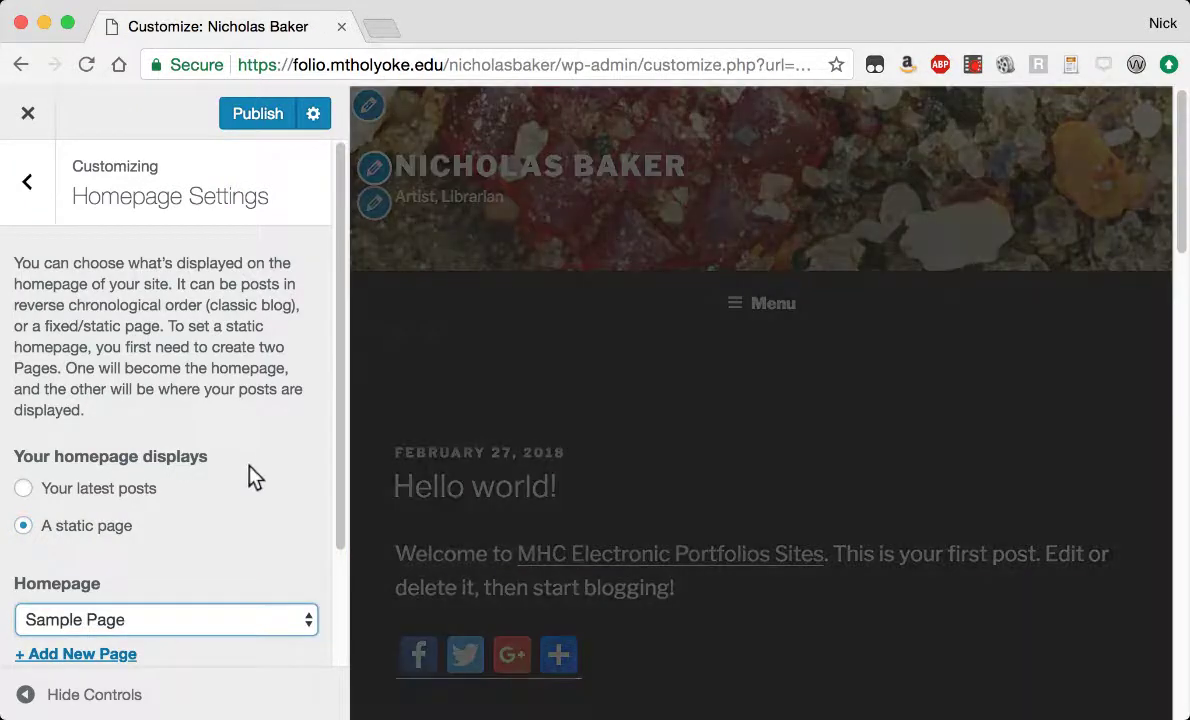
pyautogui.scroll(-3, 250, 470)
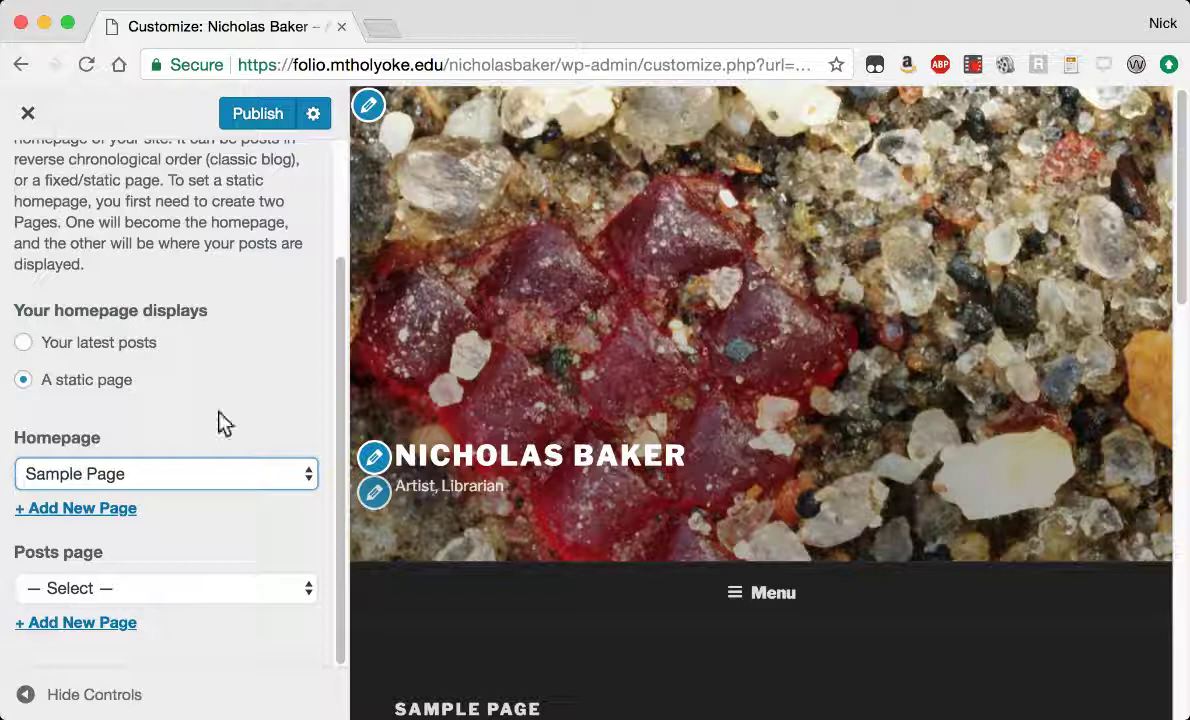
pyautogui.scroll(3, 239, 367)
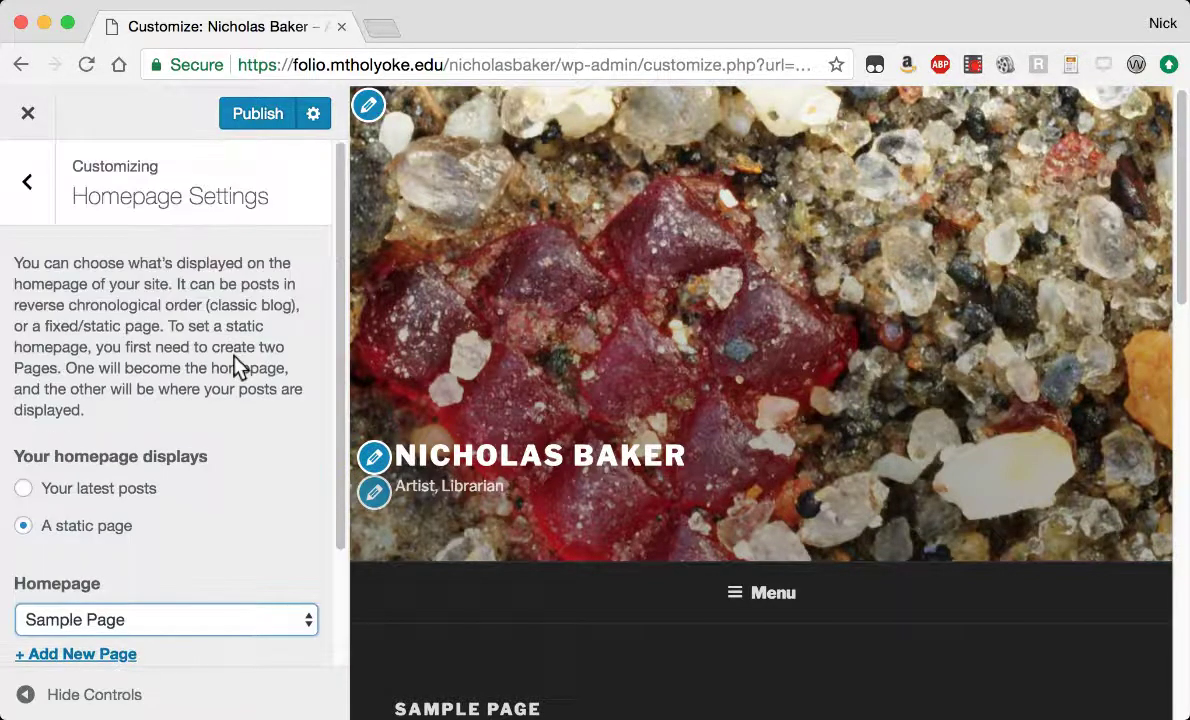
pyautogui.click(27, 176)
# Set the Theme Options page layout to One Column, publish, and close the Customizer.
pyautogui.scroll(-1, 157, 398)
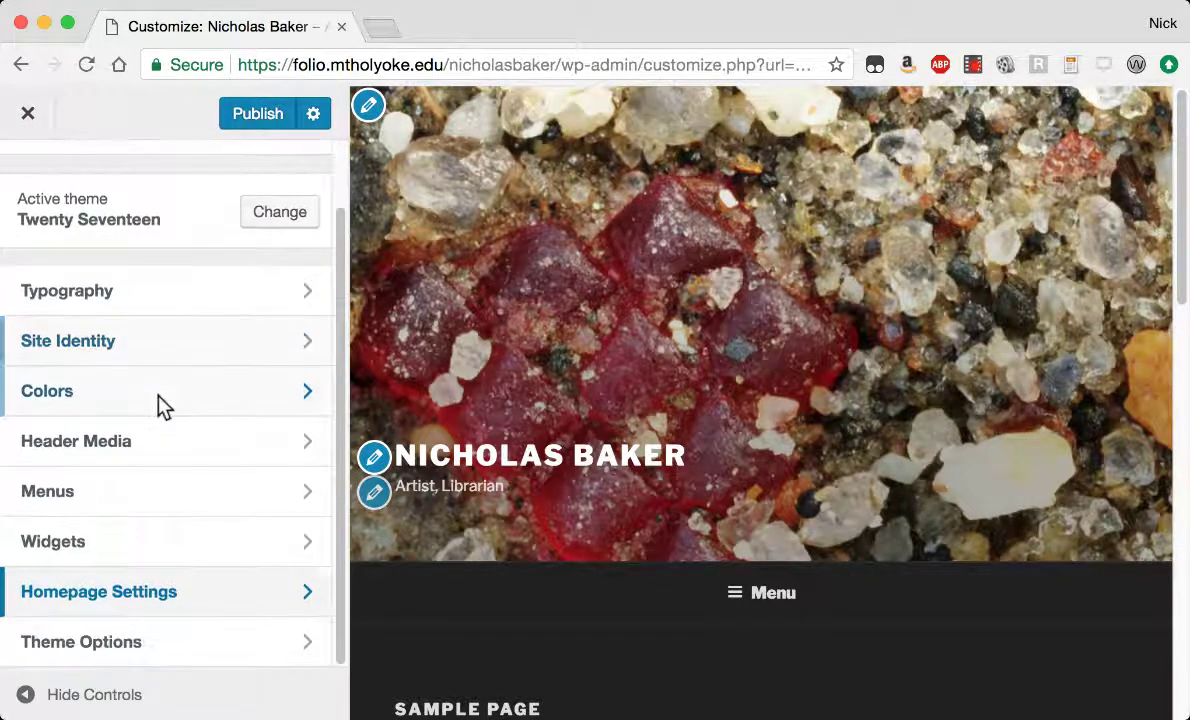
pyautogui.click(72, 645)
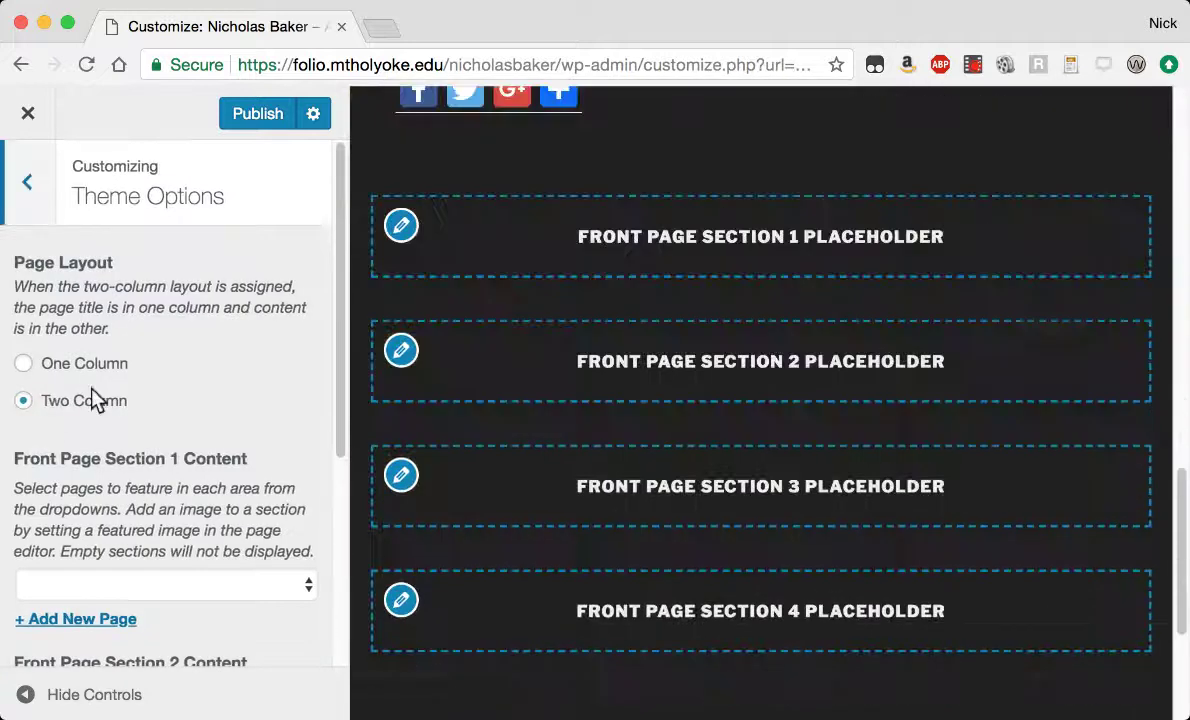
pyautogui.click(40, 366)
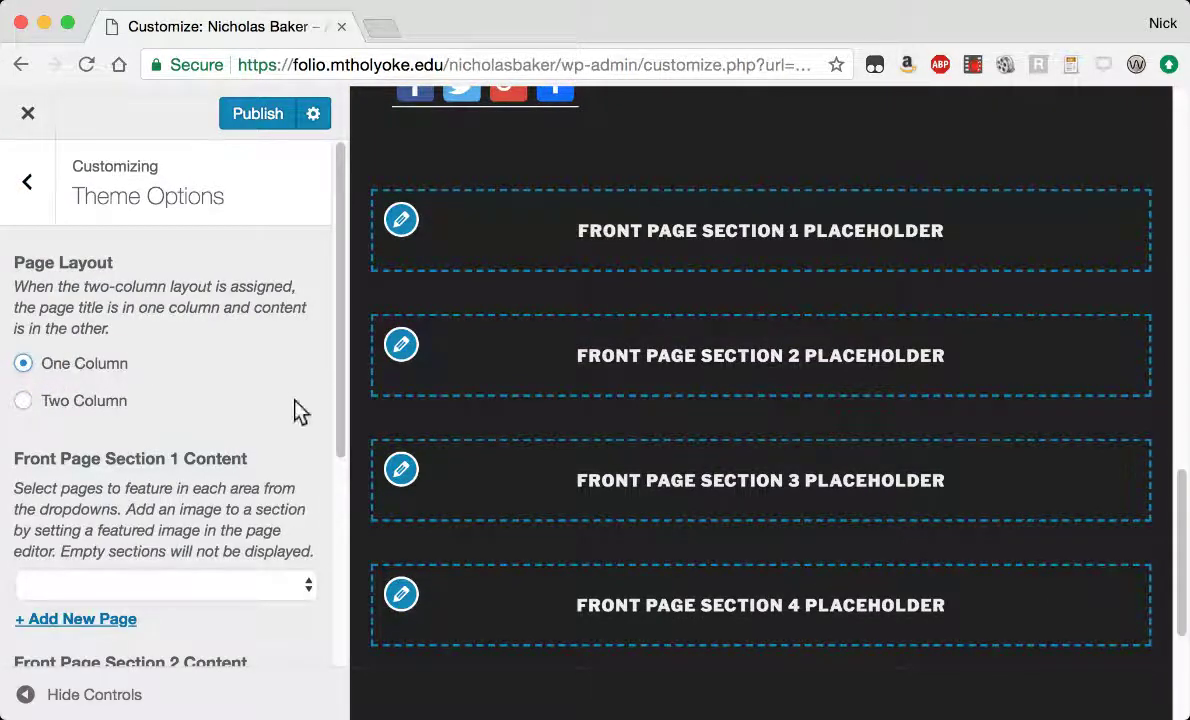
pyautogui.scroll(-5, 300, 412)
pyautogui.scroll(5, 300, 411)
pyautogui.click(259, 116)
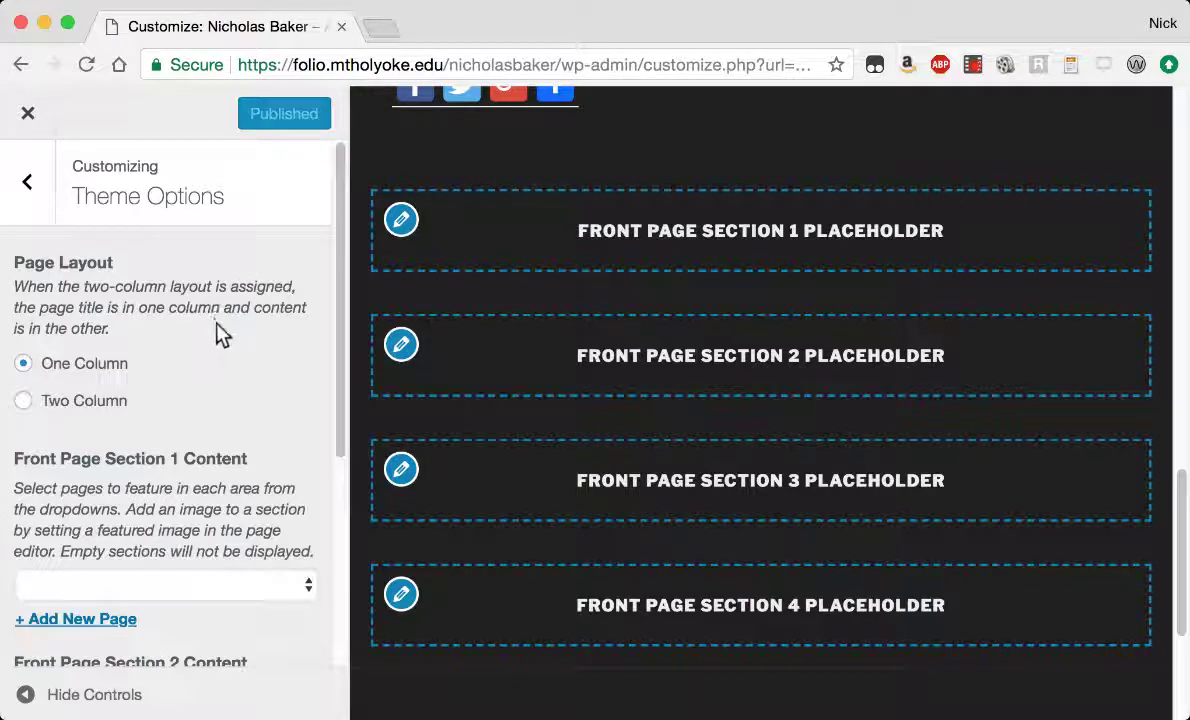
pyautogui.click(27, 113)
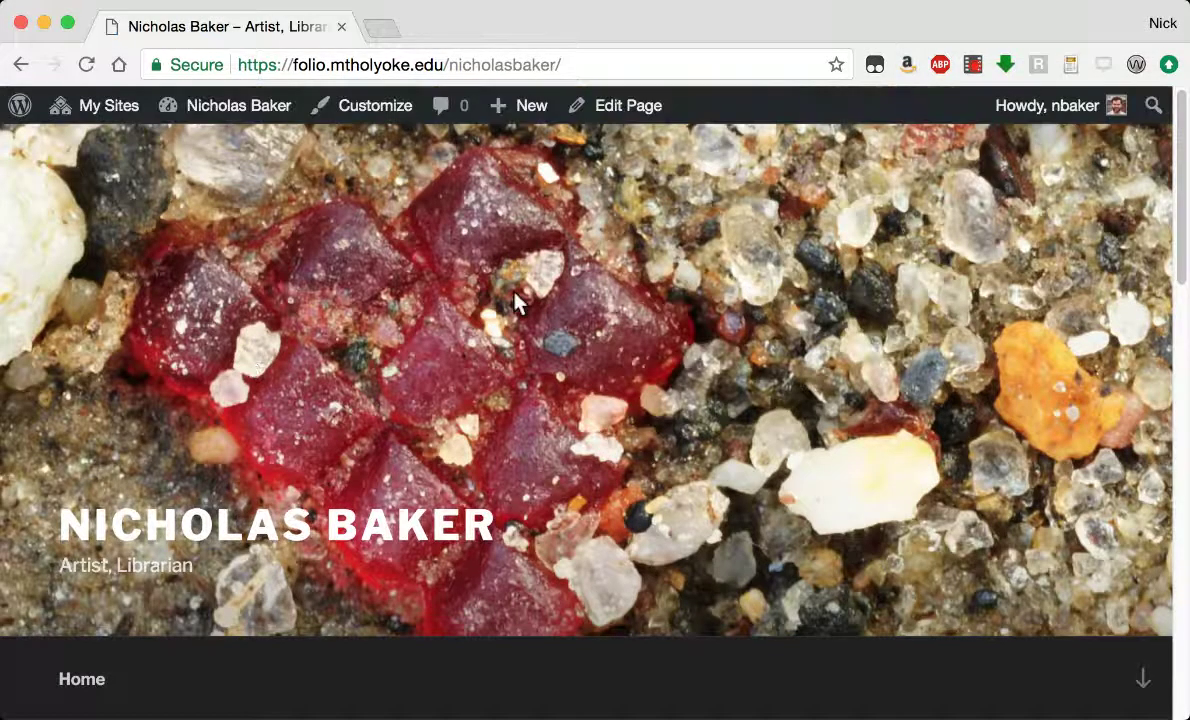
pyautogui.scroll(-15, 515, 303)
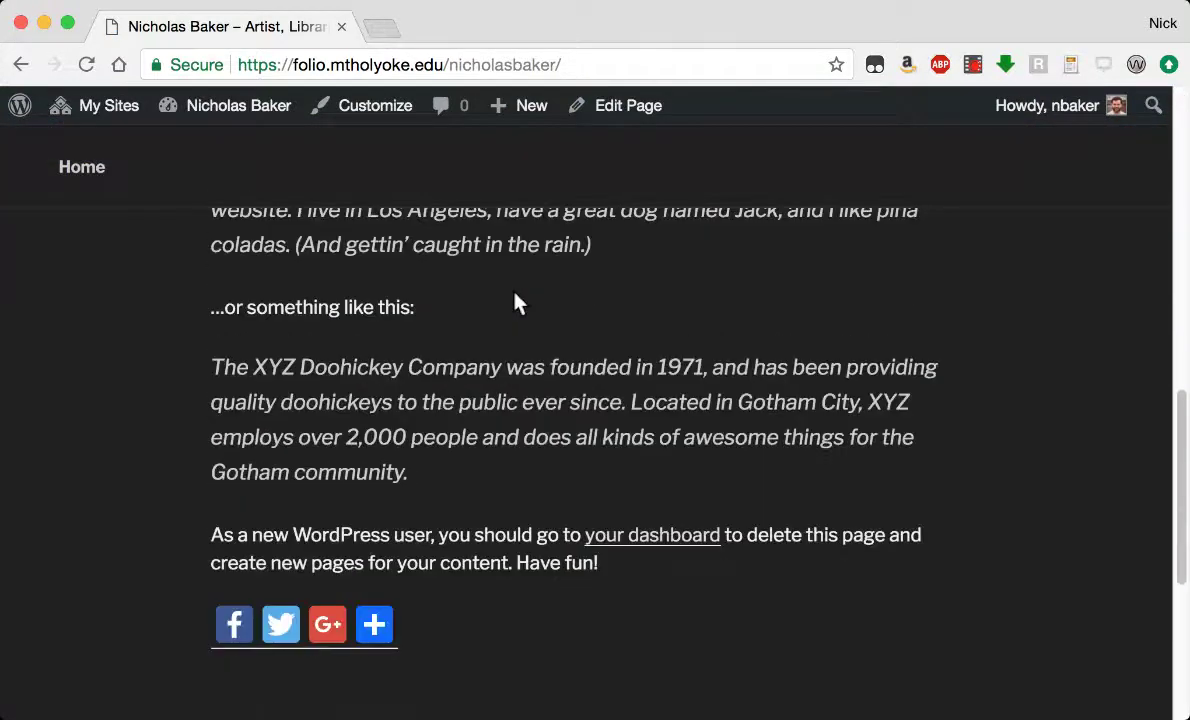
pyautogui.scroll(3, 518, 303)
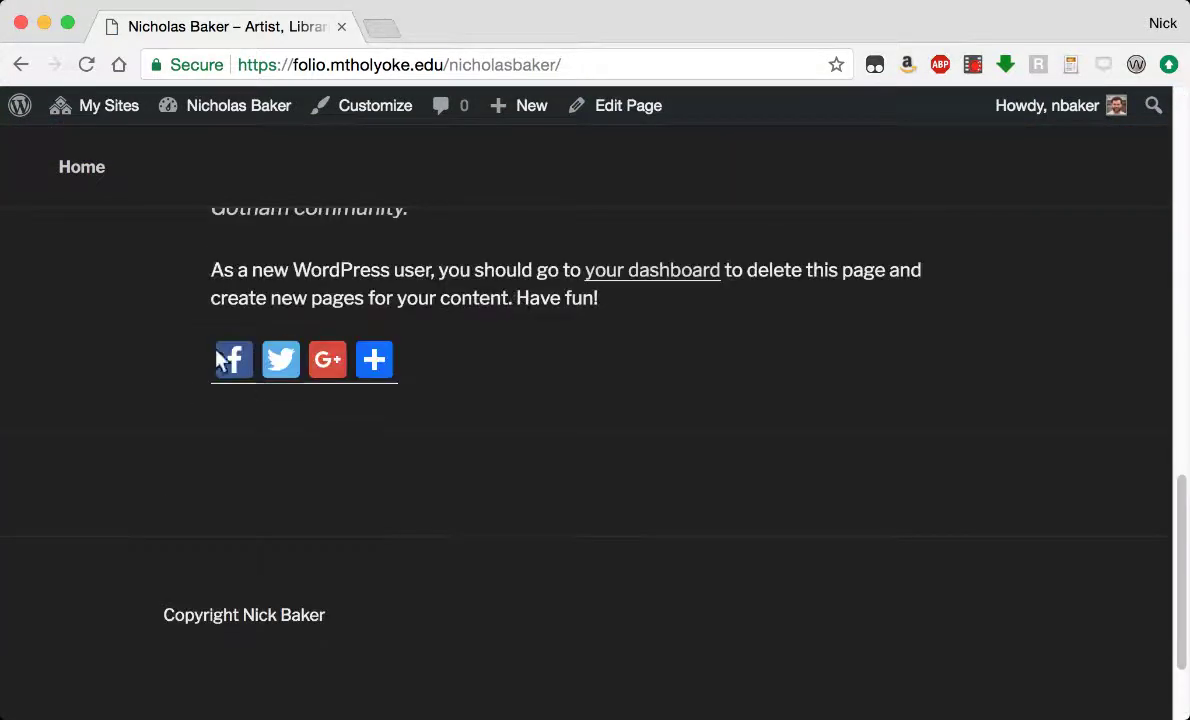
pyautogui.moveTo(378, 363)
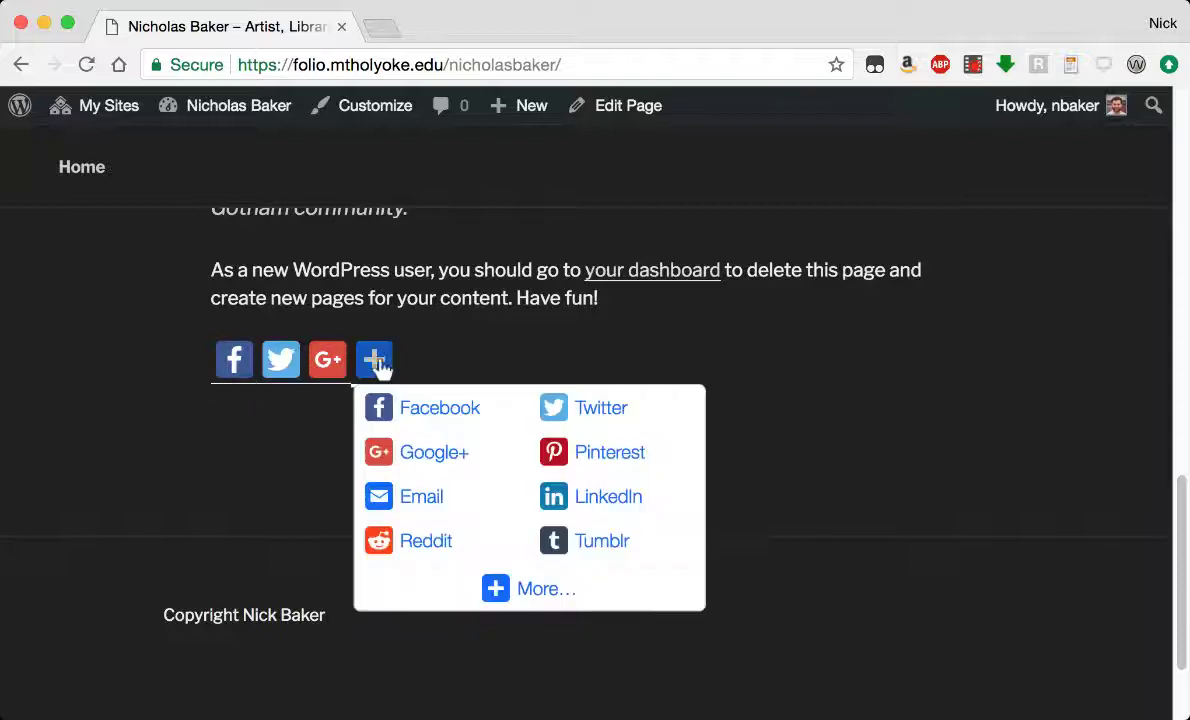
pyautogui.scroll(-3, 175, 377)
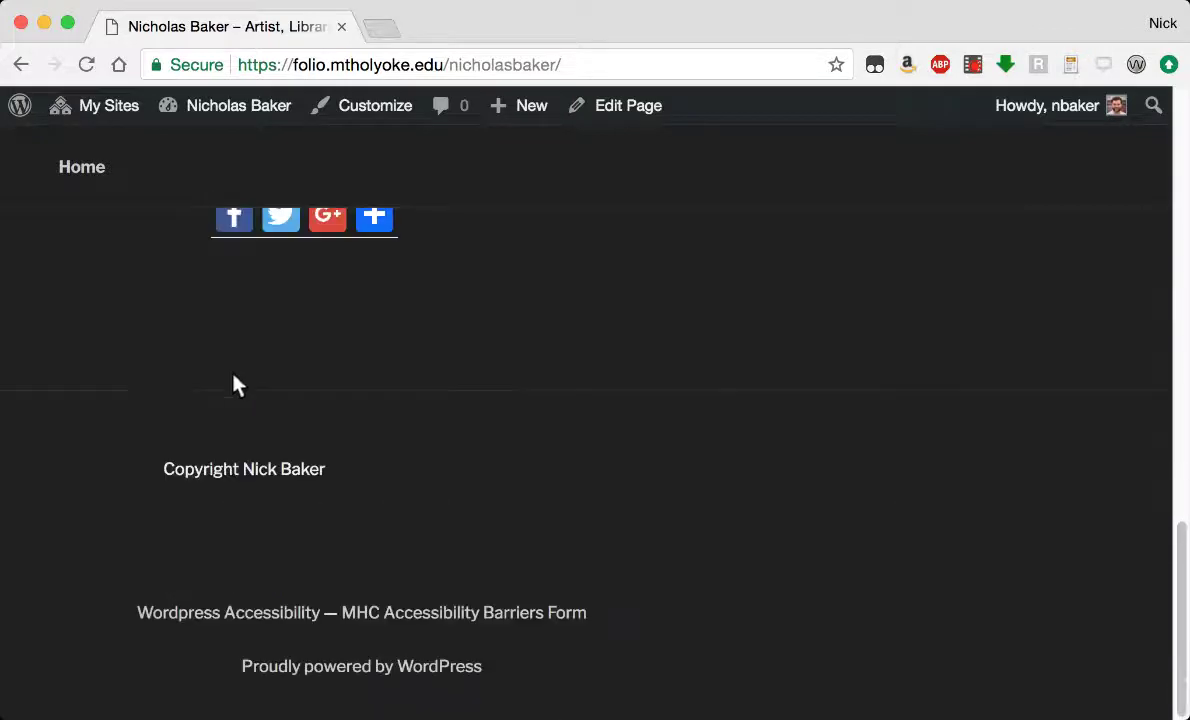
pyautogui.scroll(15, 320, 390)
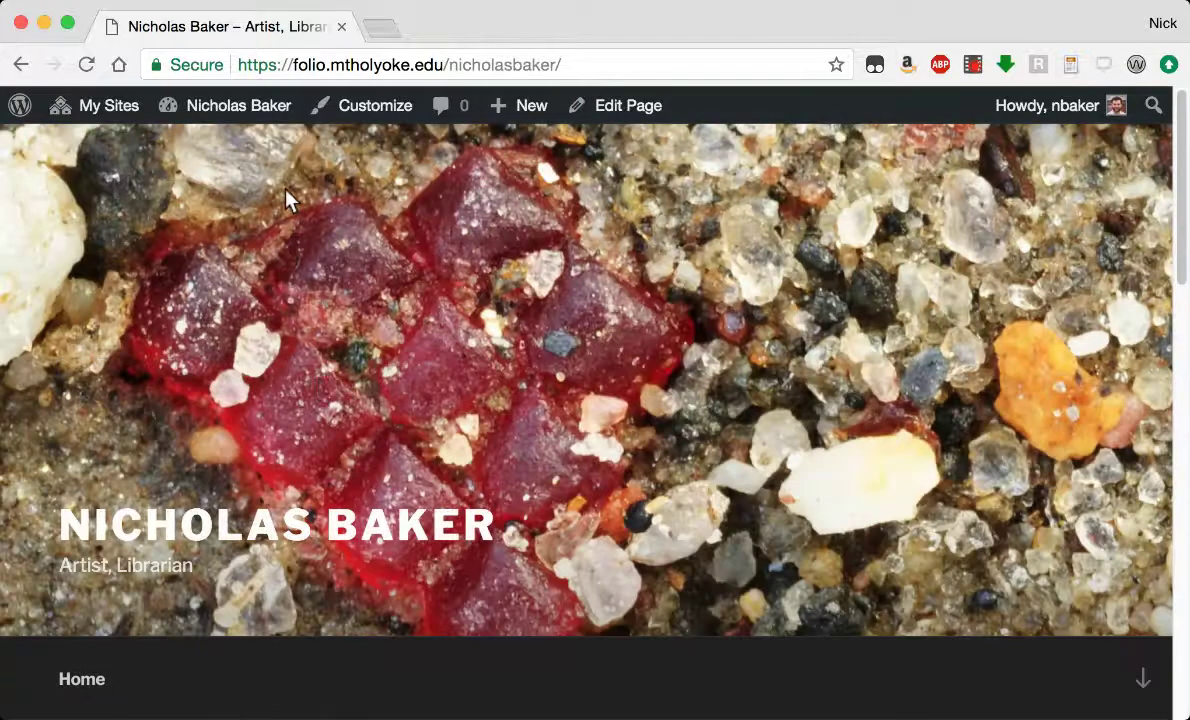
# From the Dashboard, uncheck 'Allow people to post comments on new articles' in Settings > Discussion.
pyautogui.moveTo(213, 110)
pyautogui.click(193, 150)
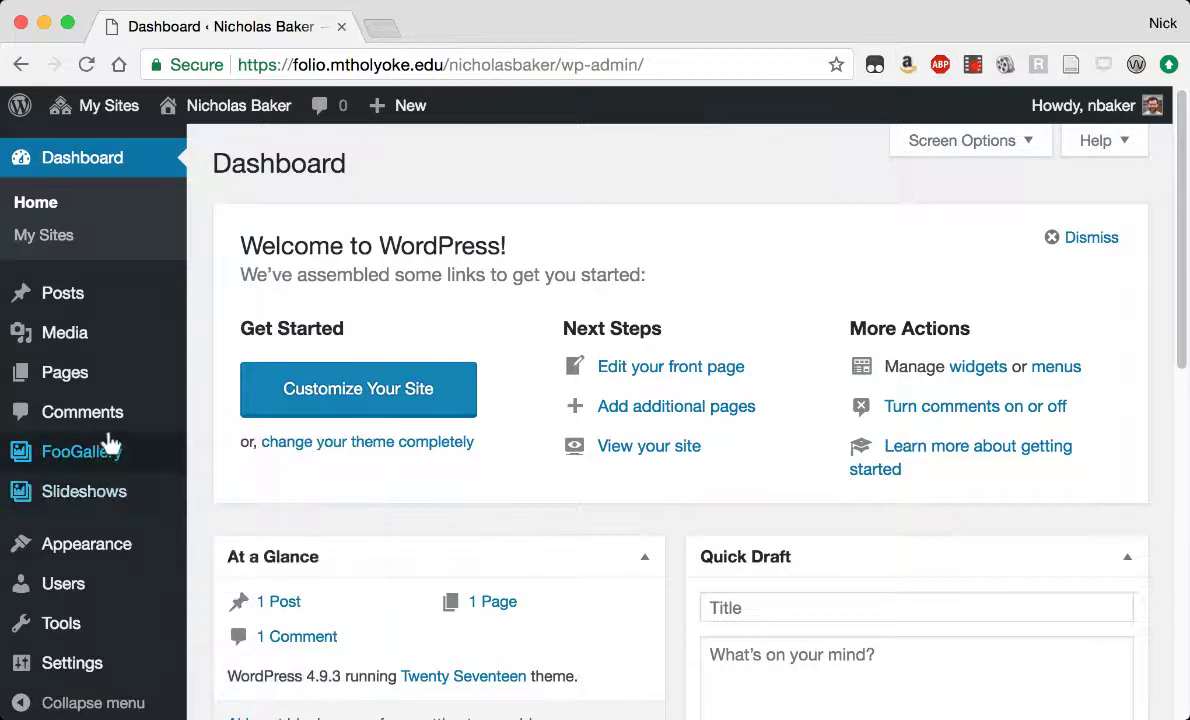
pyautogui.moveTo(103, 558)
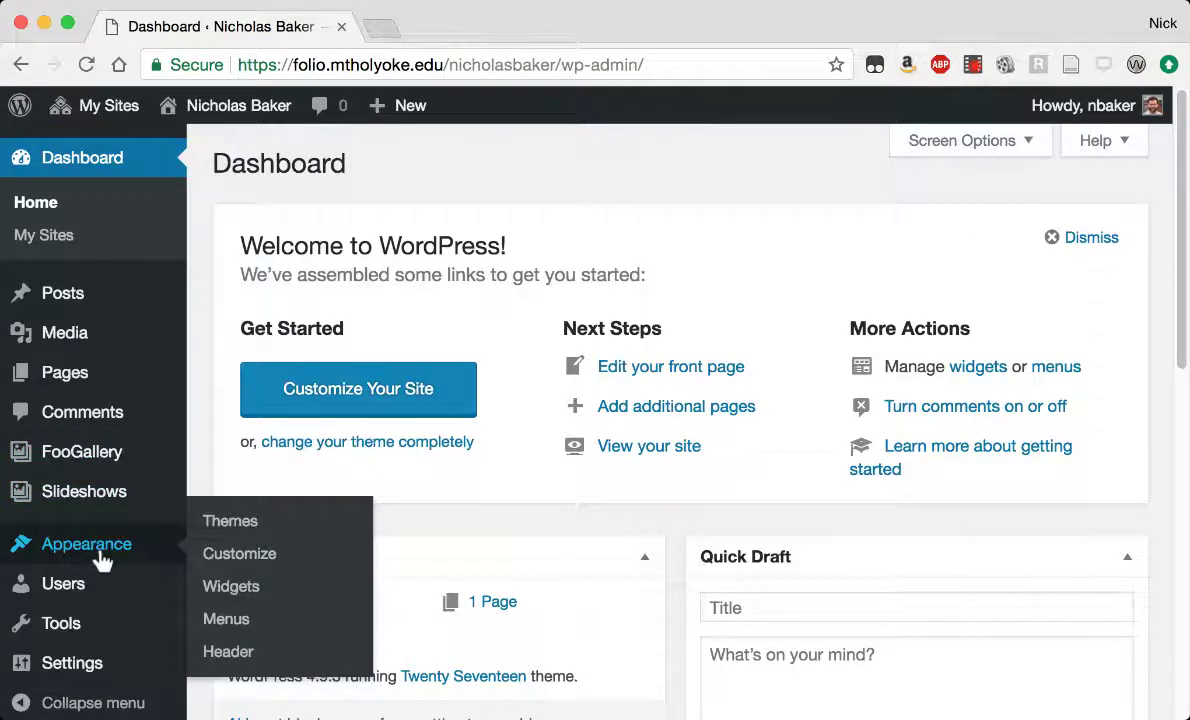
pyautogui.moveTo(87, 615)
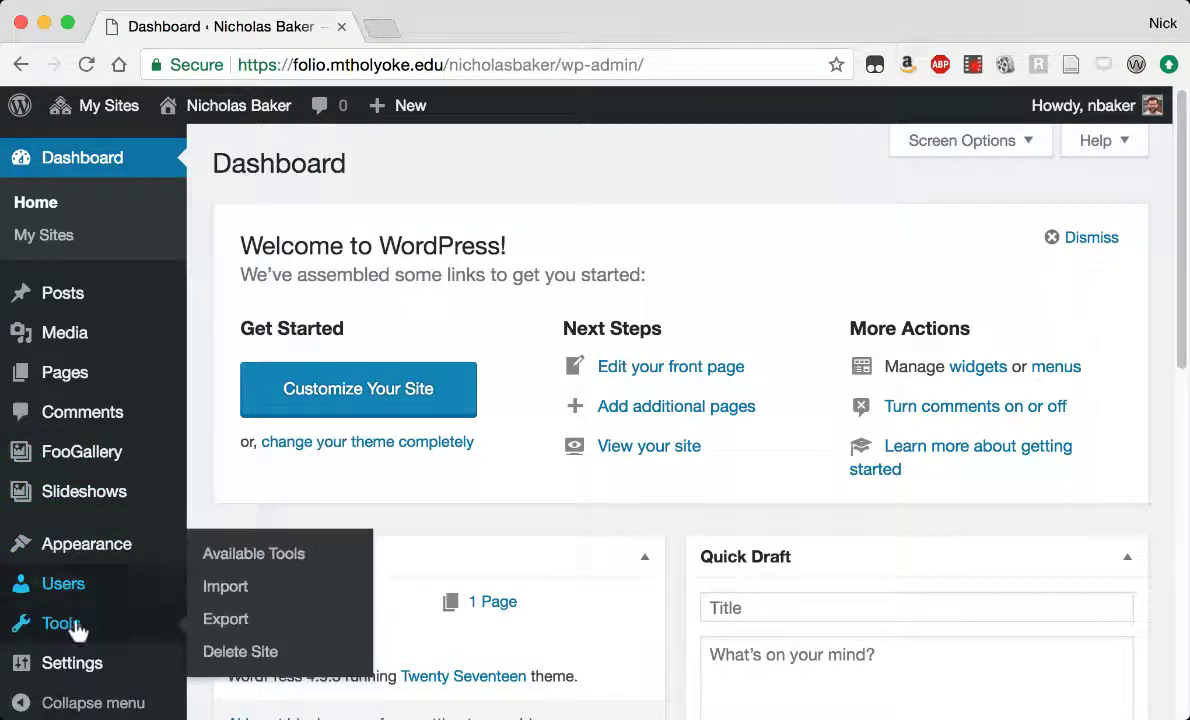
pyautogui.scroll(-6, 101, 582)
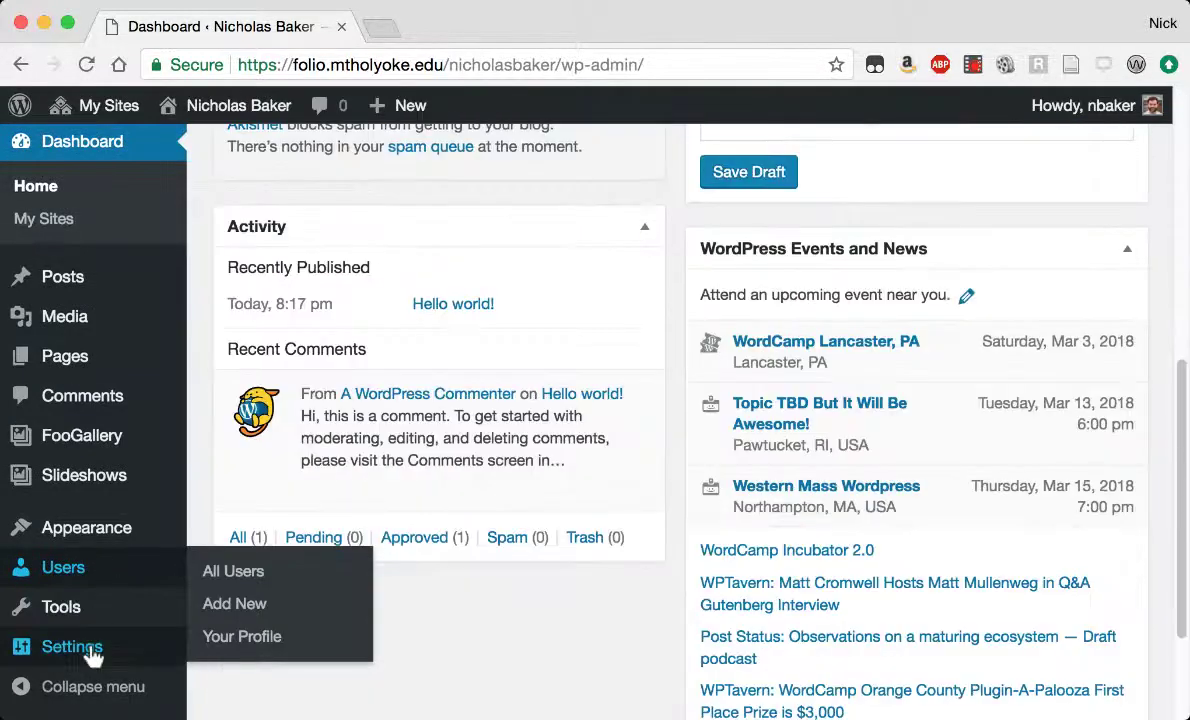
pyautogui.moveTo(93, 652)
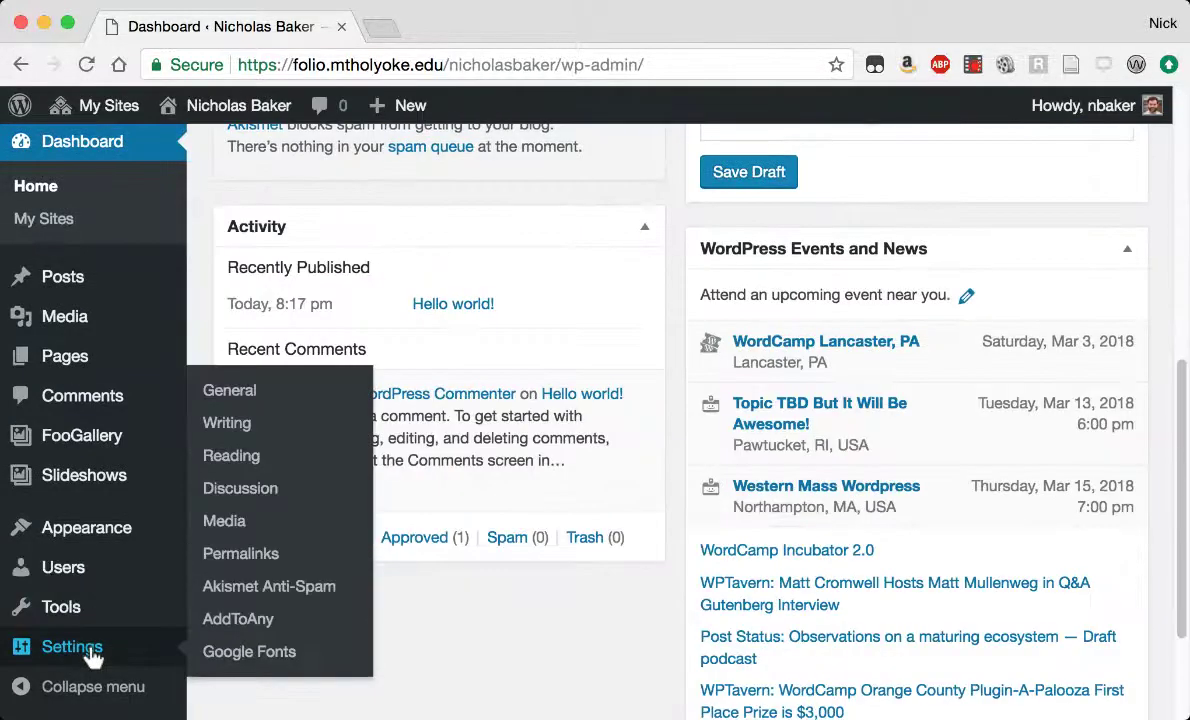
pyautogui.click(257, 489)
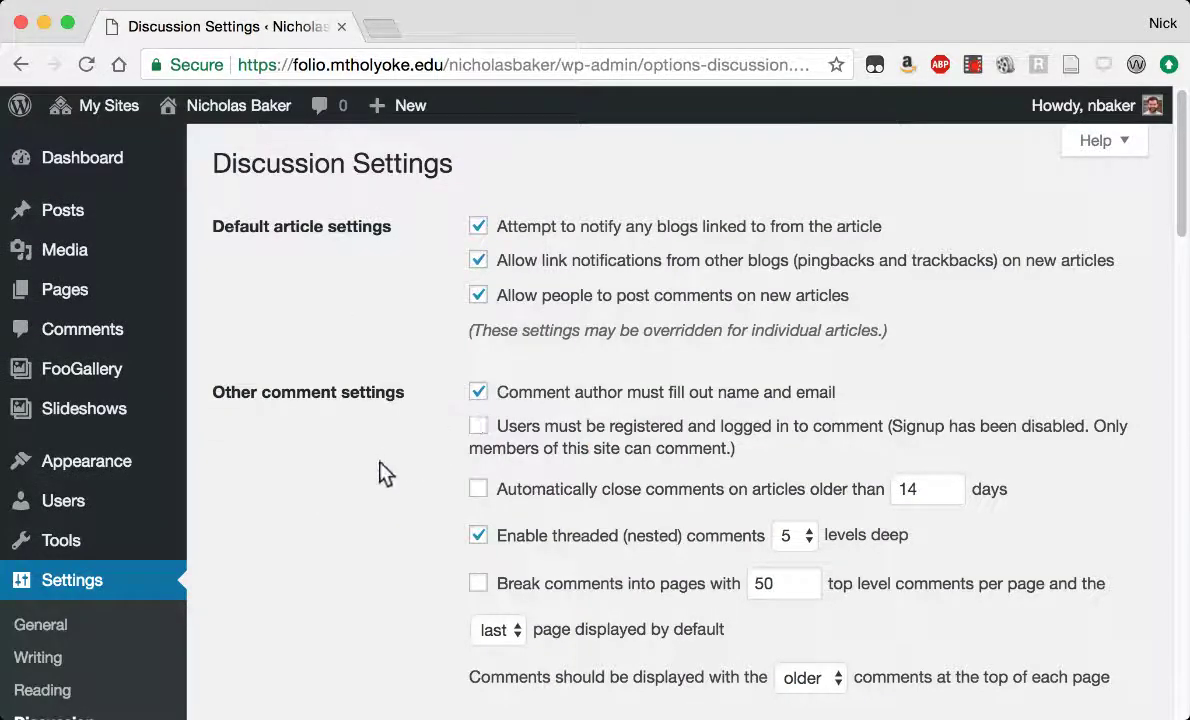
pyautogui.click(478, 295)
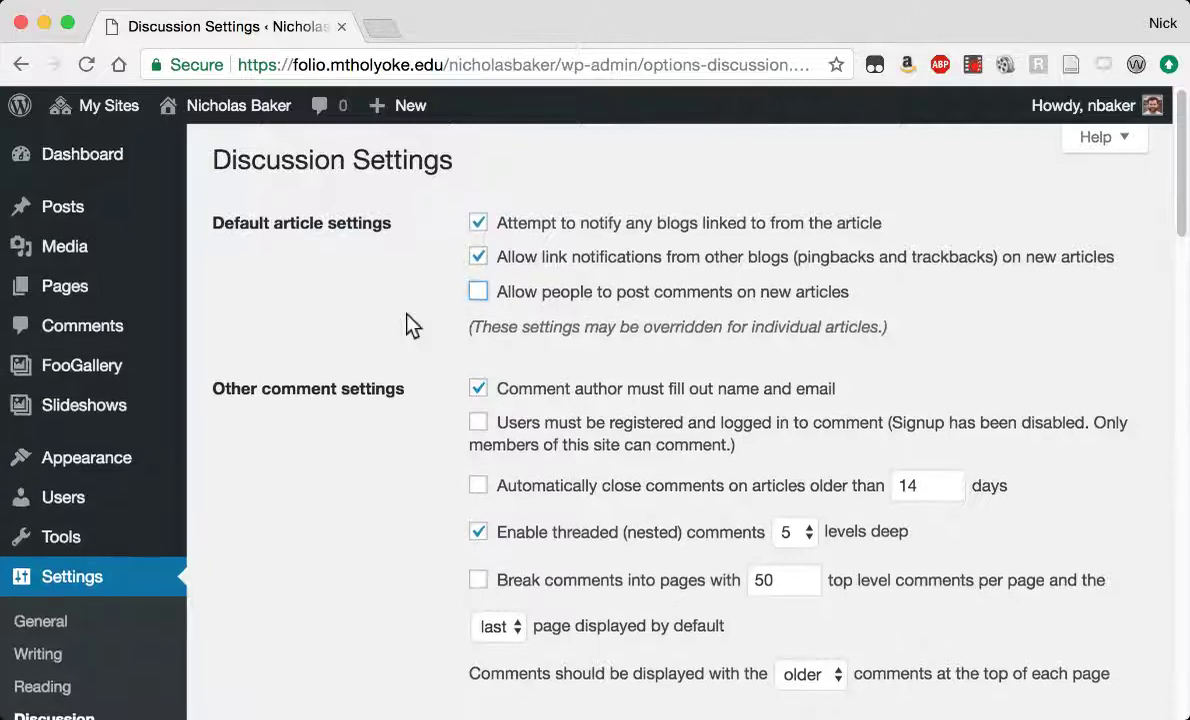
pyautogui.scroll(-1, 410, 322)
pyautogui.scroll(-9, 410, 322)
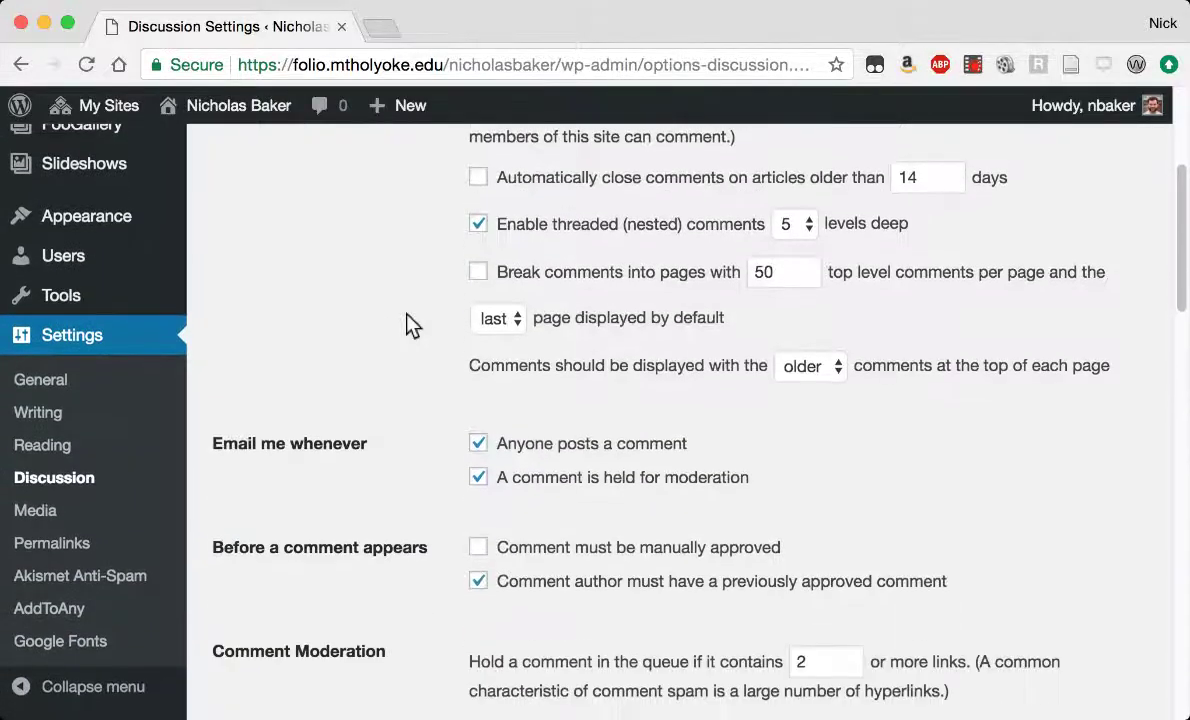
pyautogui.scroll(-20, 410, 325)
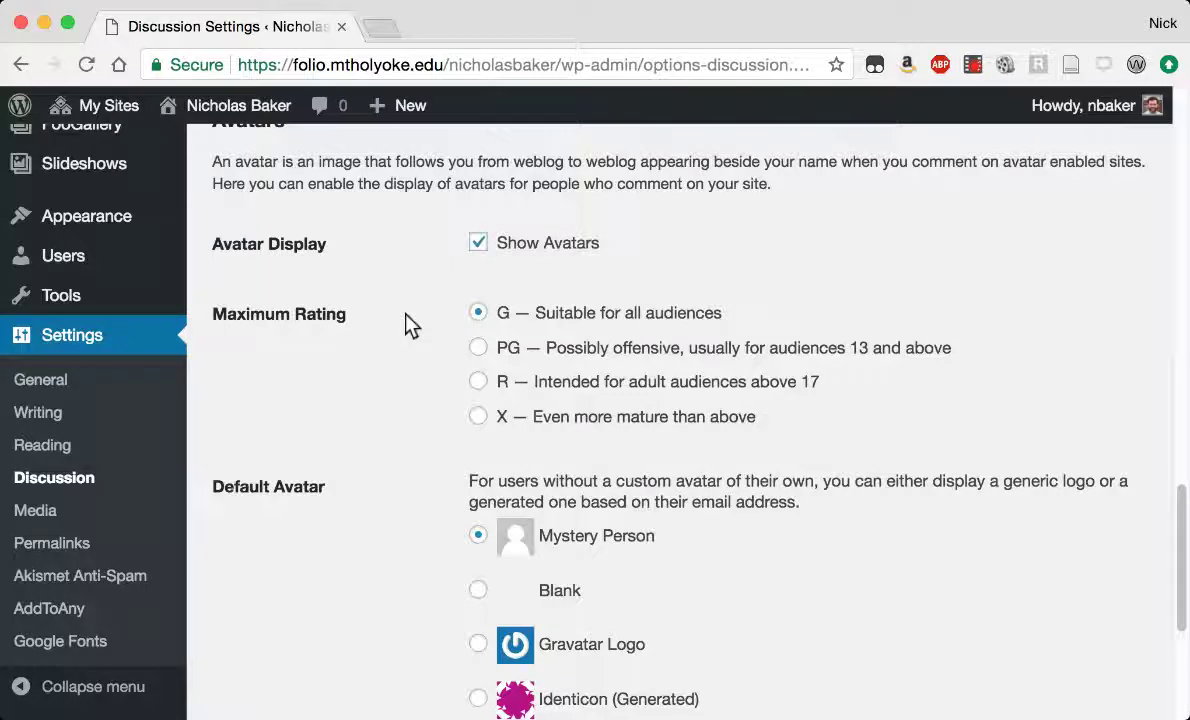
pyautogui.scroll(2, 410, 325)
pyautogui.scroll(-4, 410, 325)
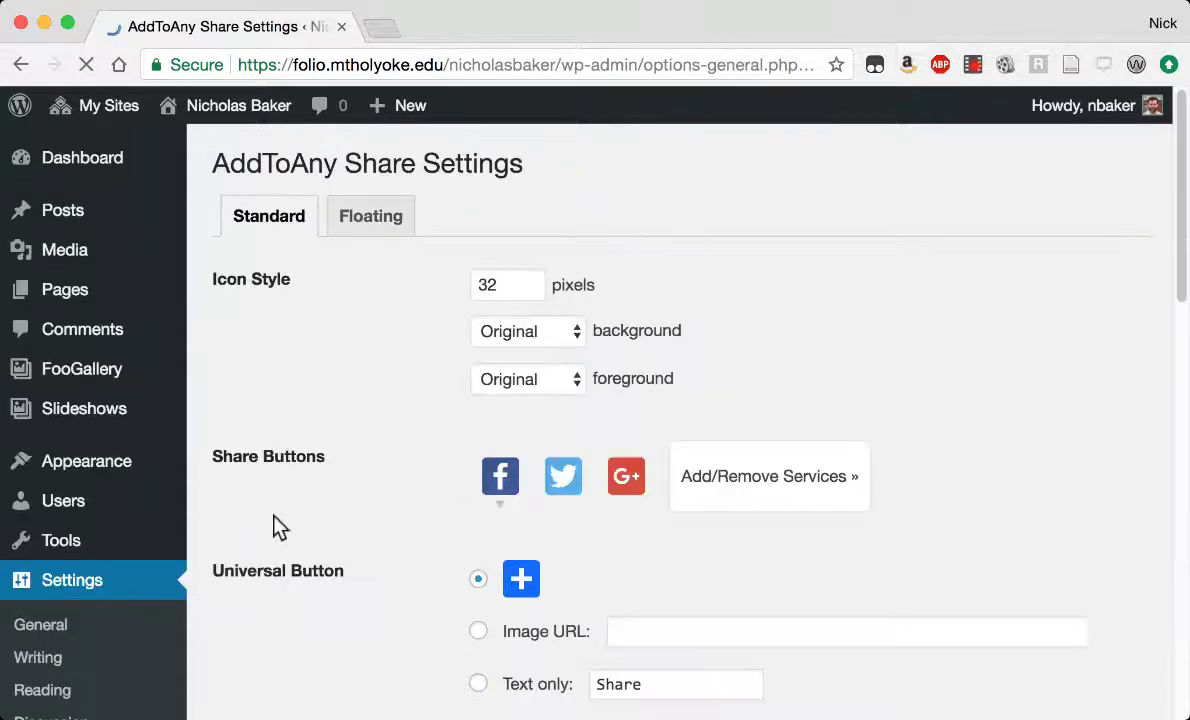
# Set the AddToAny Universal Button to None.
pyautogui.scroll(-3, 418, 396)
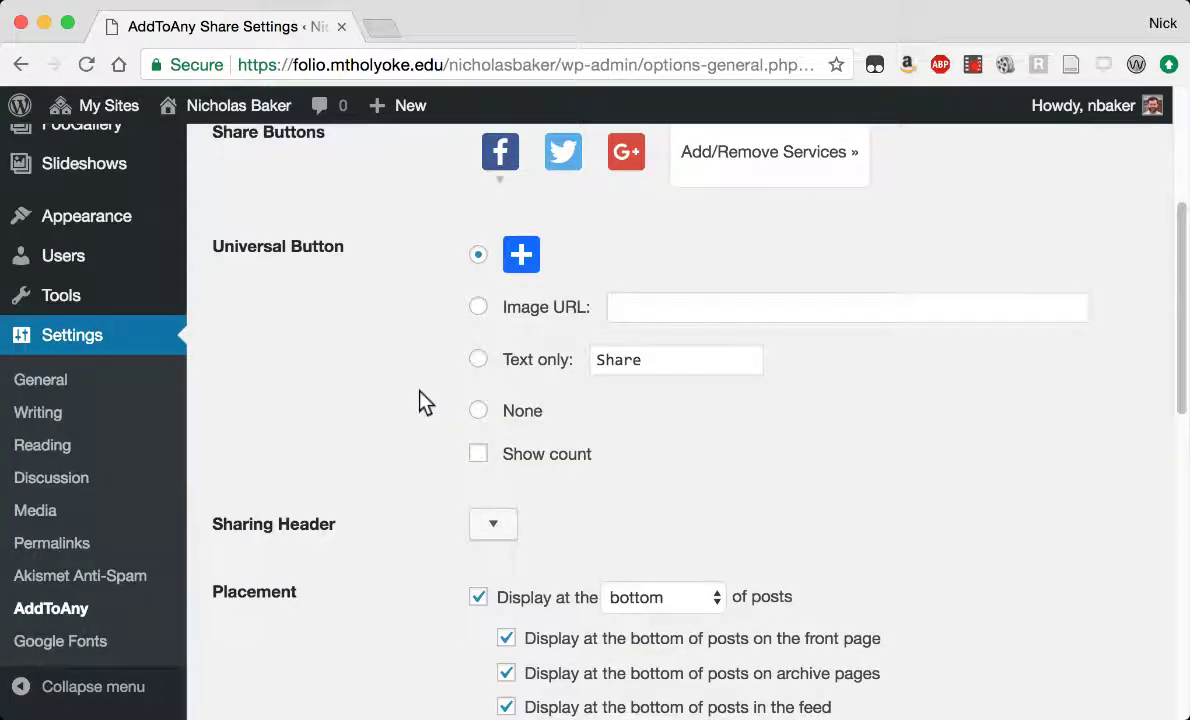
pyautogui.click(476, 408)
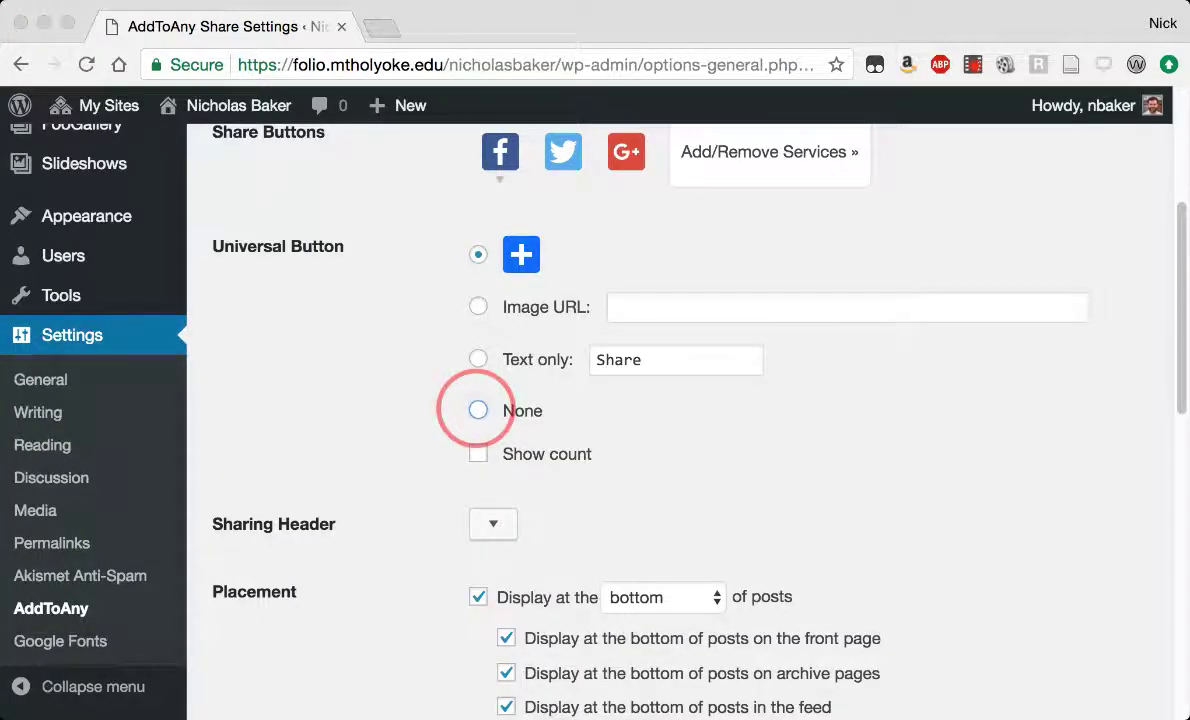
pyautogui.click(478, 410)
pyautogui.scroll(3, 352, 416)
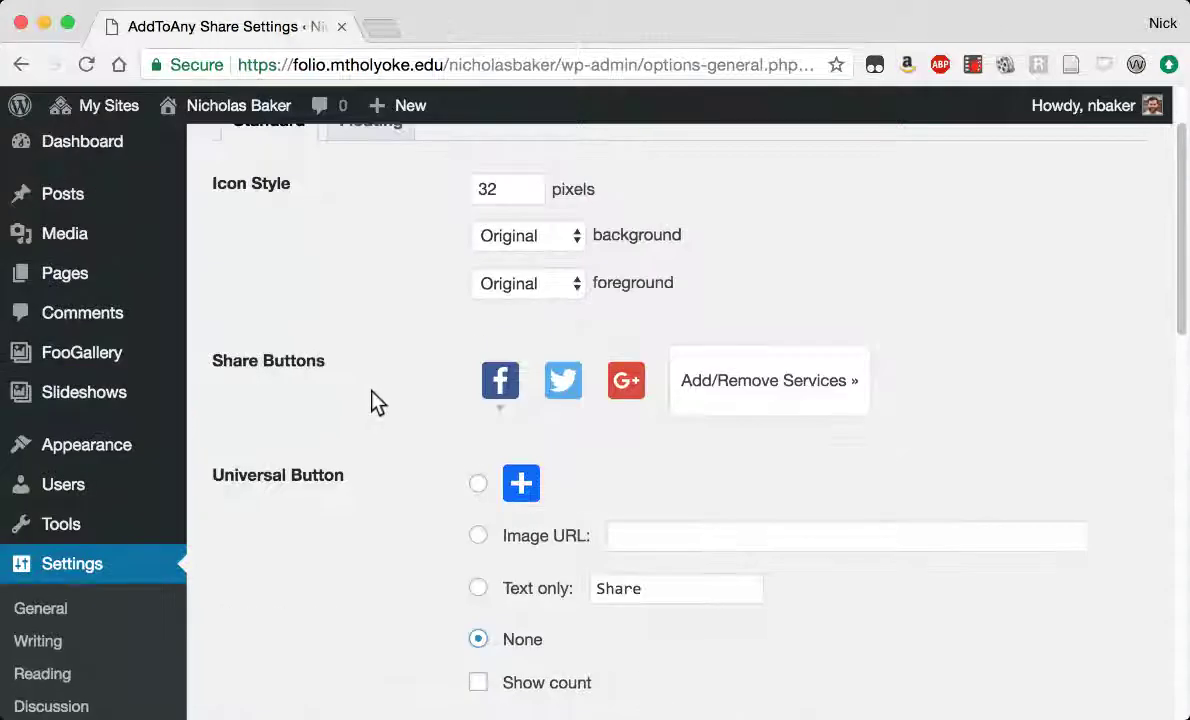
pyautogui.scroll(1, 375, 400)
pyautogui.scroll(-6, 375, 400)
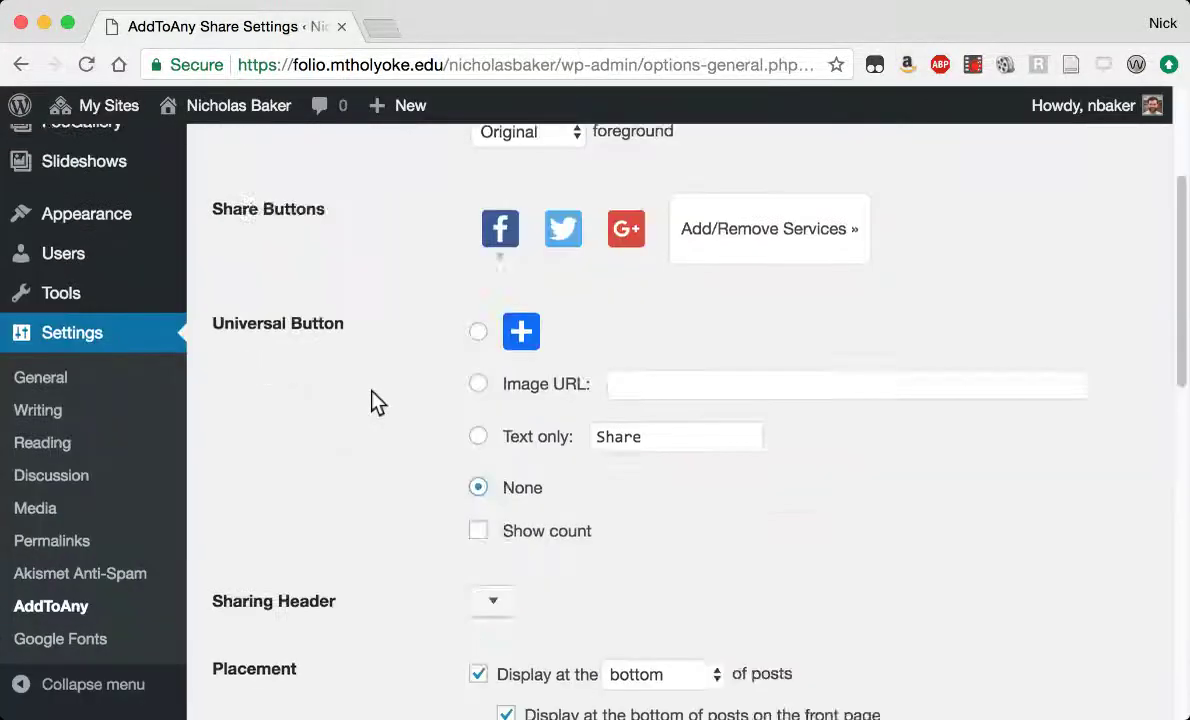
# Uncheck bottom share buttons on posts, excerpts, pages and media pages, and save.
pyautogui.click(478, 314)
pyautogui.click(480, 460)
pyautogui.click(479, 493)
pyautogui.click(479, 528)
pyautogui.scroll(-8, 341, 455)
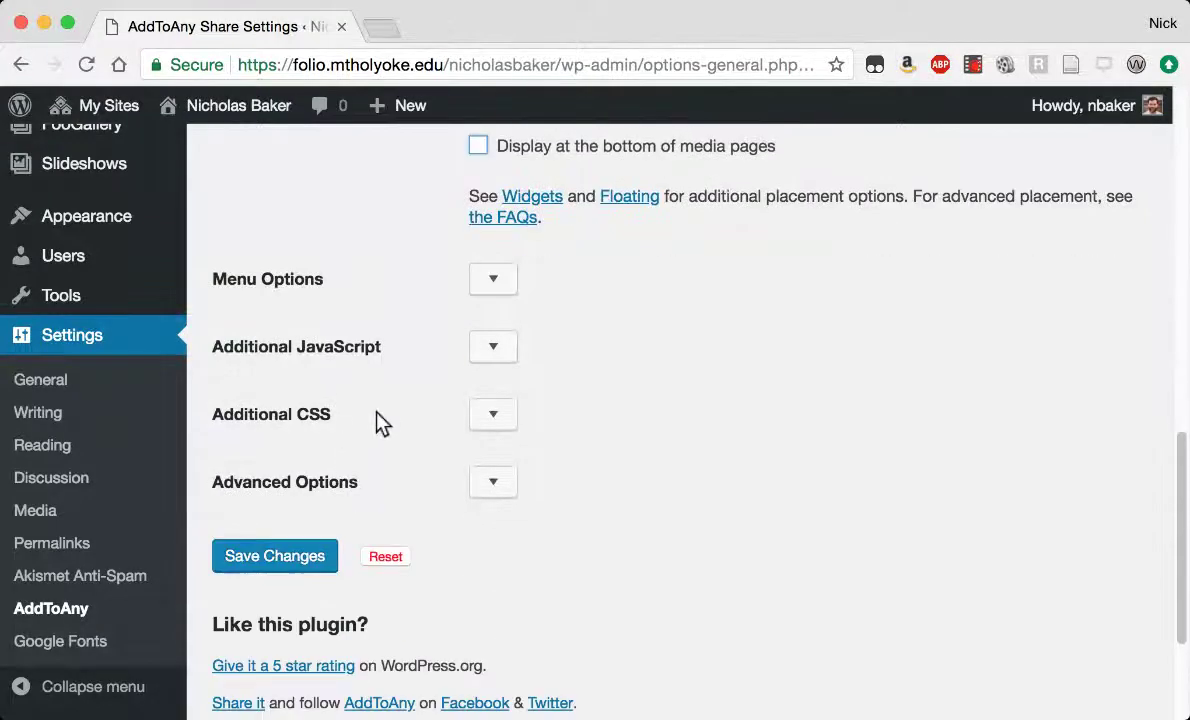
pyautogui.scroll(-4, 350, 430)
pyautogui.click(266, 351)
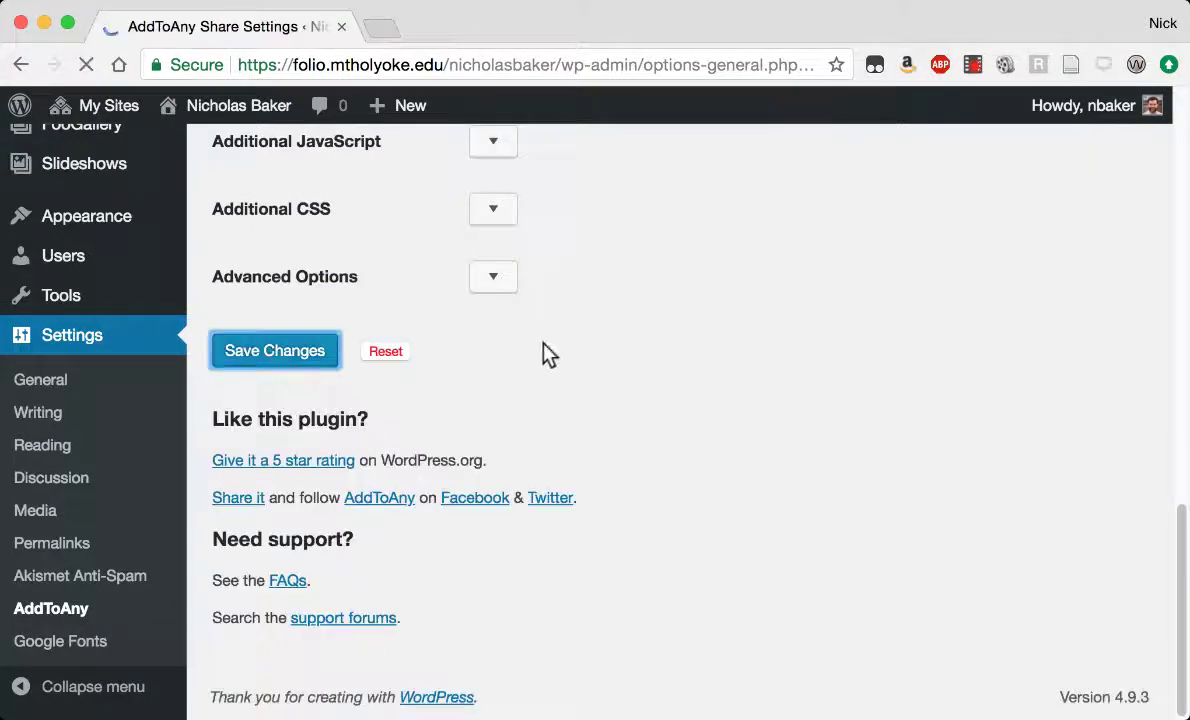
pyautogui.scroll(-5, 258, 428)
# Uncheck 'Allow people to post comments on new articles' and save the Discussion settings.
pyautogui.click(55, 478)
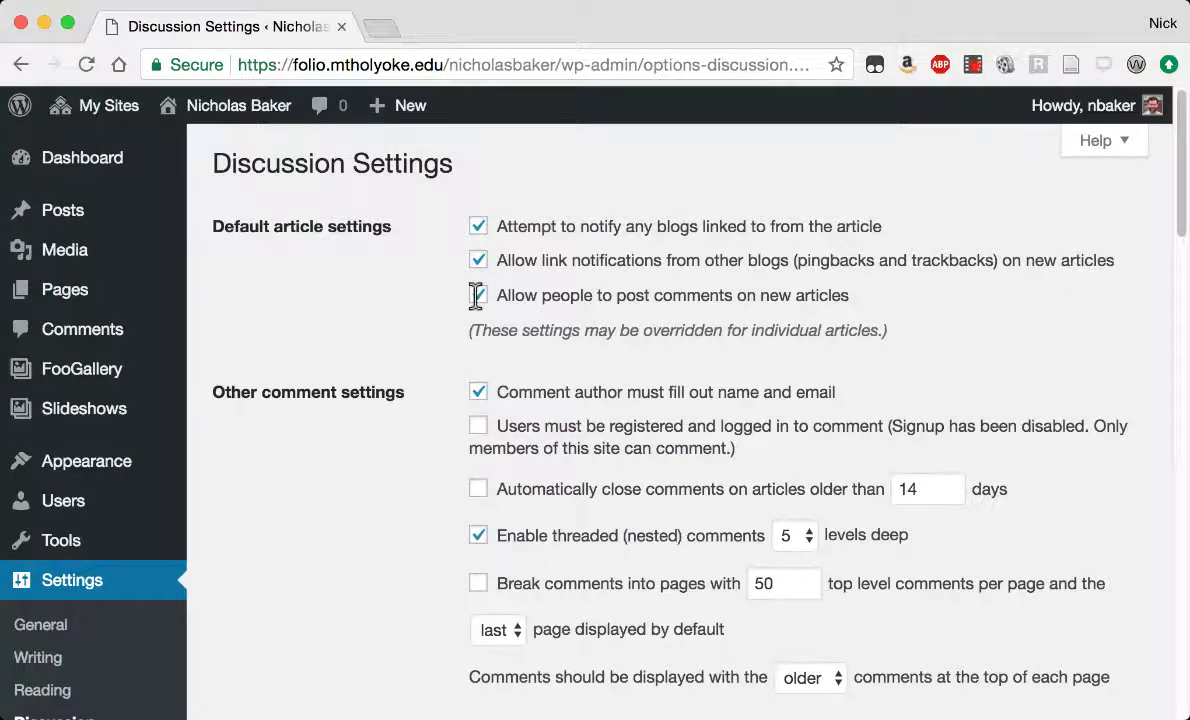
pyautogui.click(477, 295)
pyautogui.scroll(-7, 312, 512)
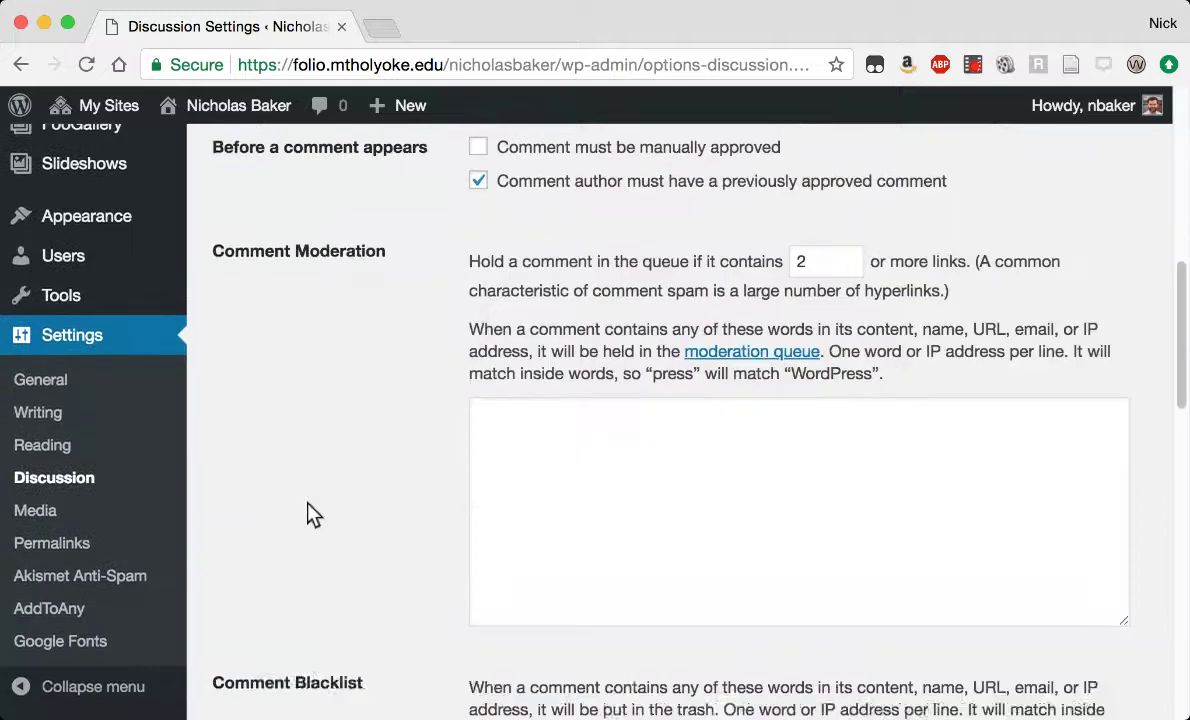
pyautogui.scroll(-15, 312, 512)
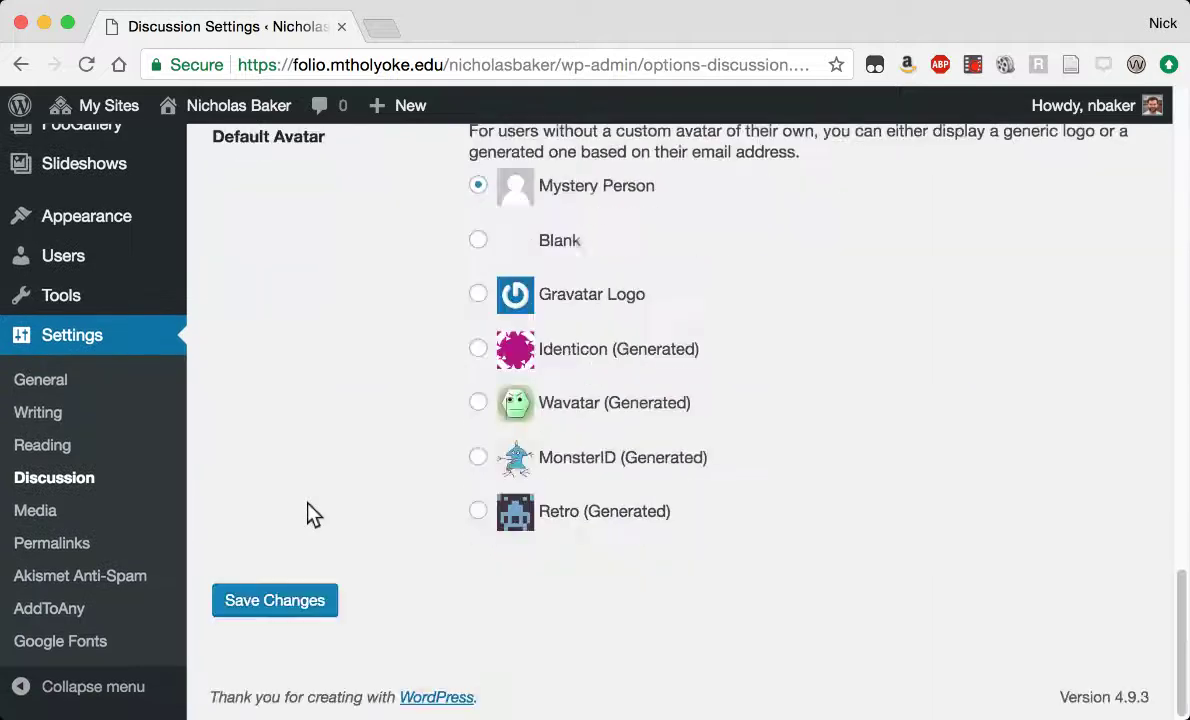
pyautogui.click(250, 608)
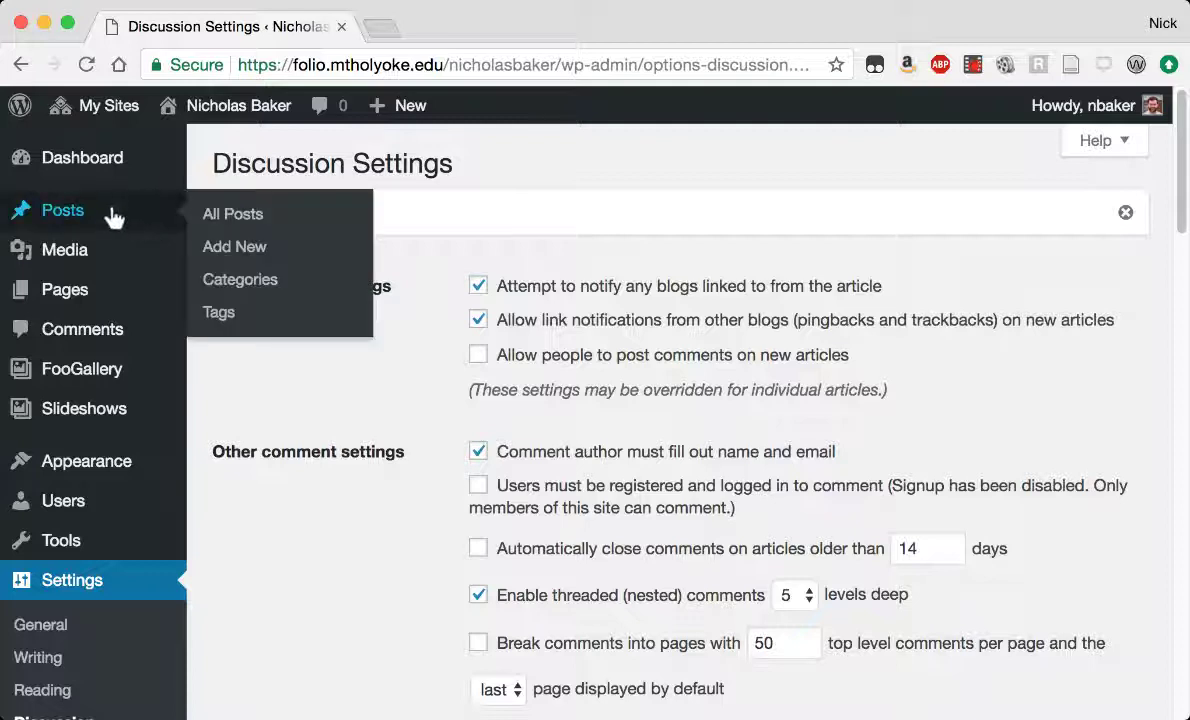
pyautogui.moveTo(76, 260)
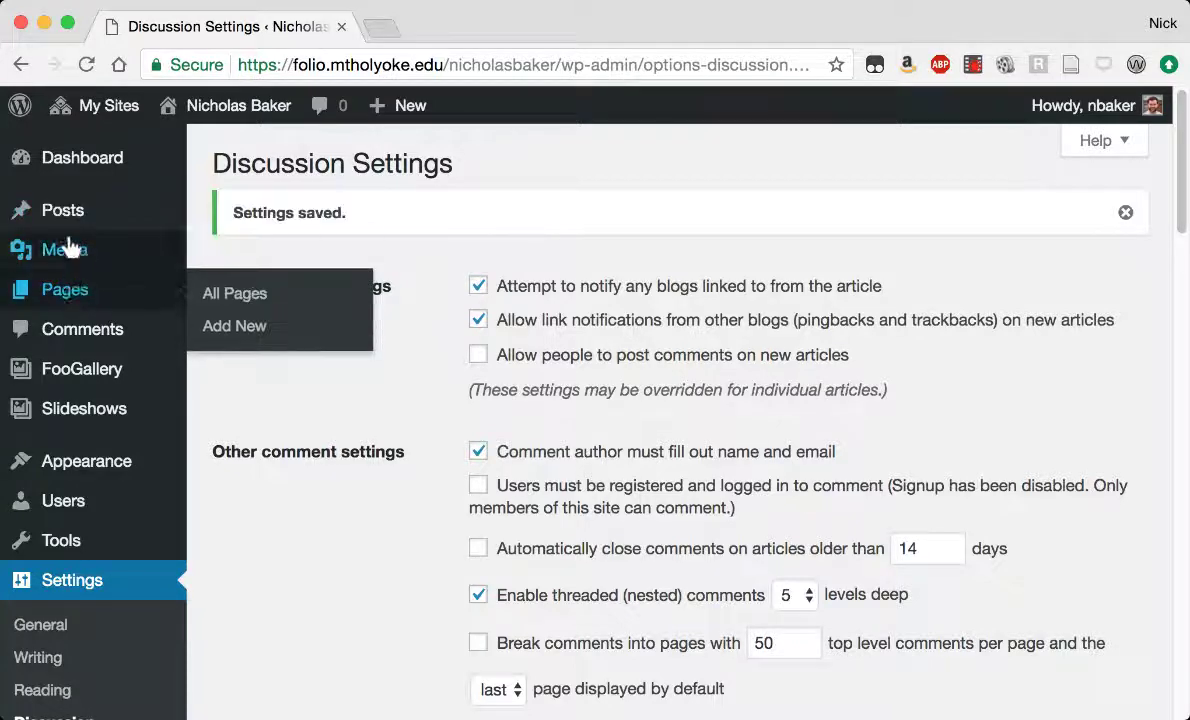
pyautogui.moveTo(70, 290)
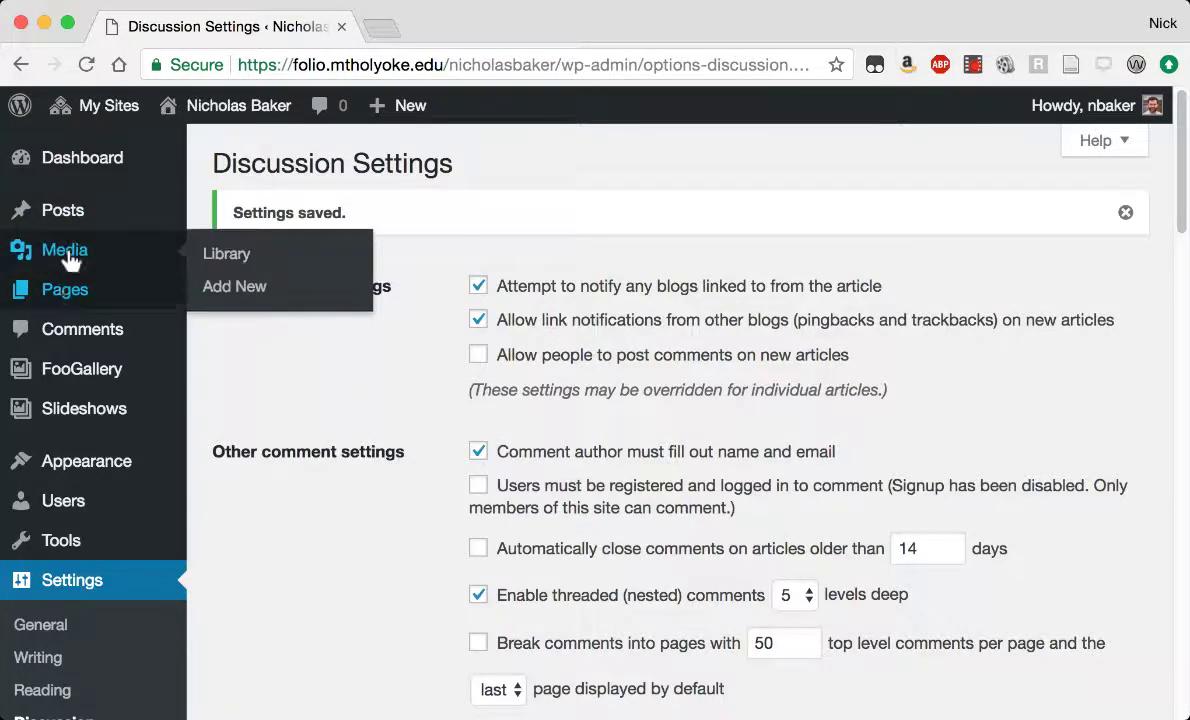
# Upload the portfolio image files from the computer into the Media Library and review the thumbnails.
pyautogui.click(66, 258)
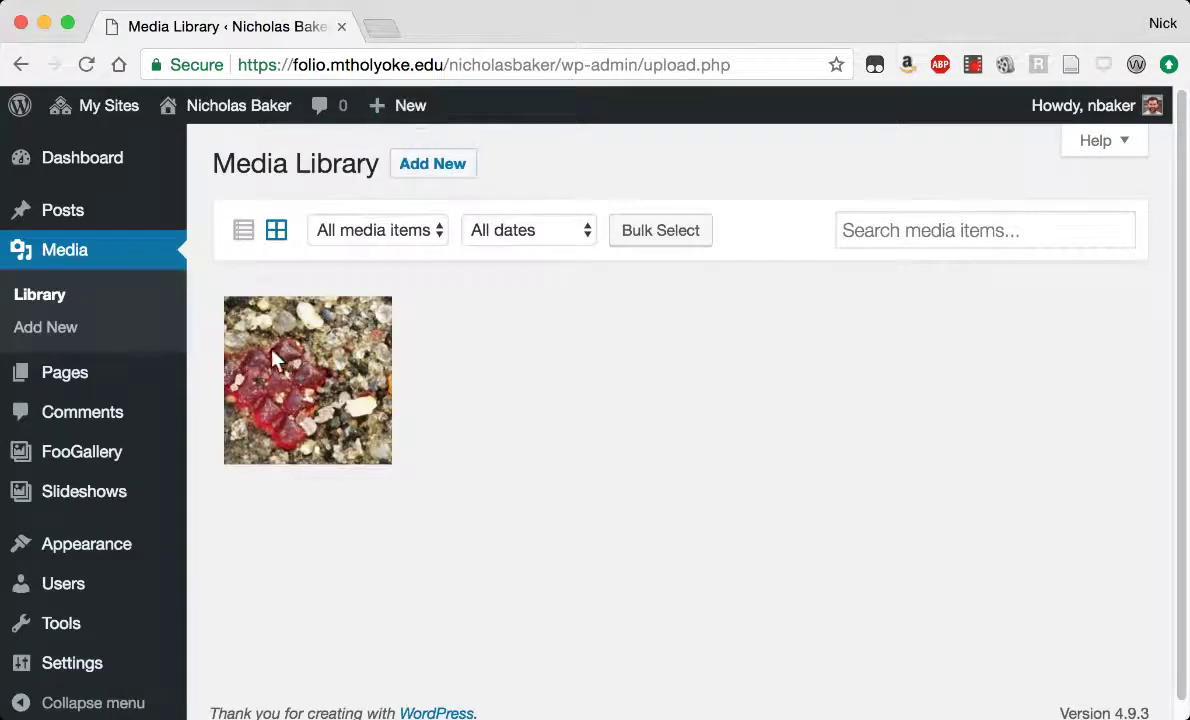
pyautogui.click(434, 166)
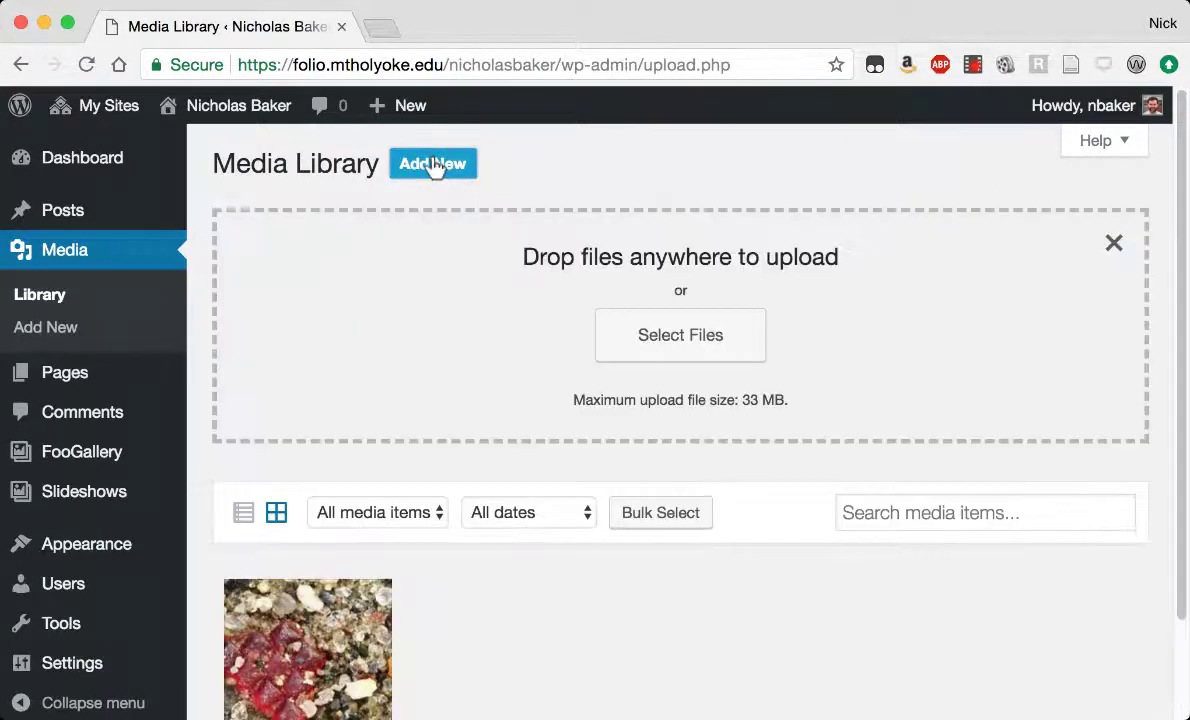
pyautogui.click(631, 342)
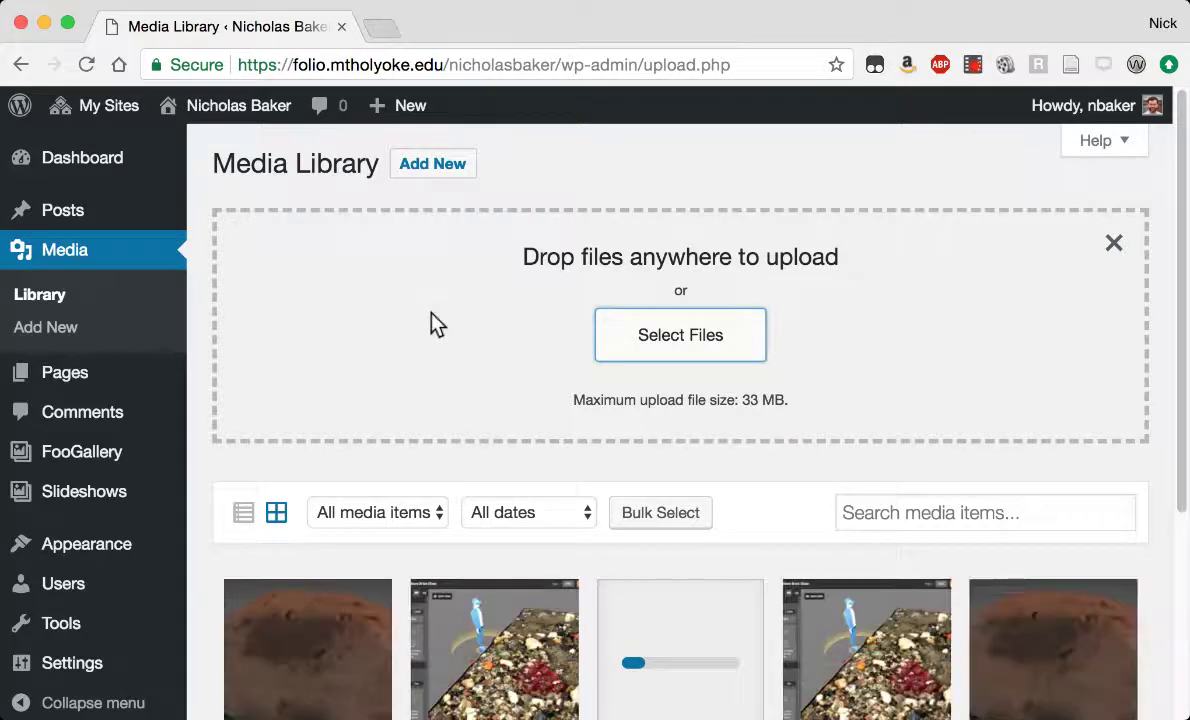
pyautogui.scroll(-4, 435, 322)
pyautogui.scroll(-2, 435, 320)
pyautogui.scroll(-1, 435, 322)
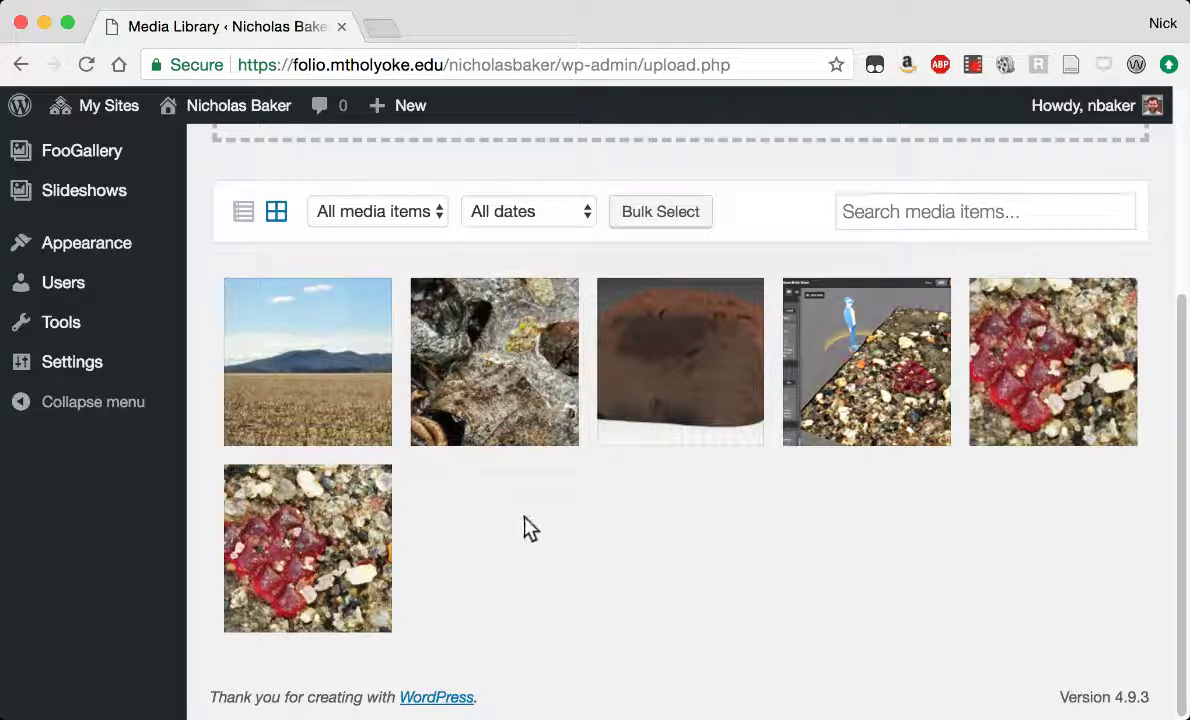
pyautogui.scroll(2, 533, 520)
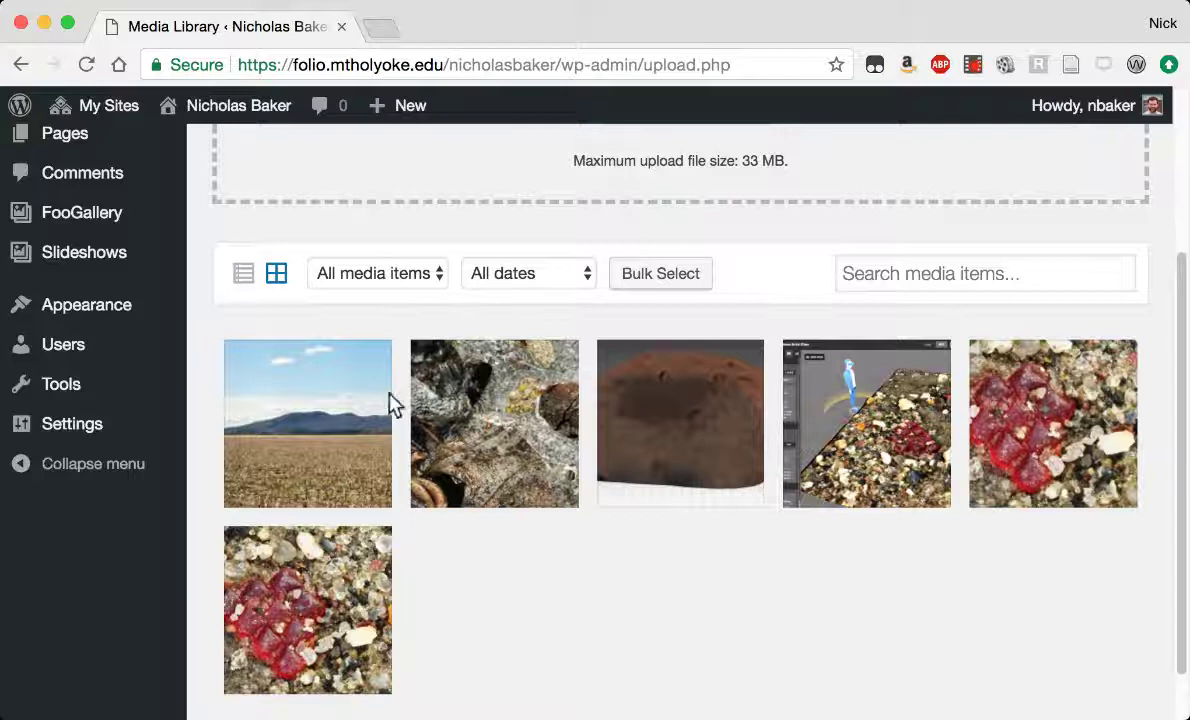
# Copy the mountain and Tobacco Tin detail image titles into their Alt Text fields.
pyautogui.click(292, 390)
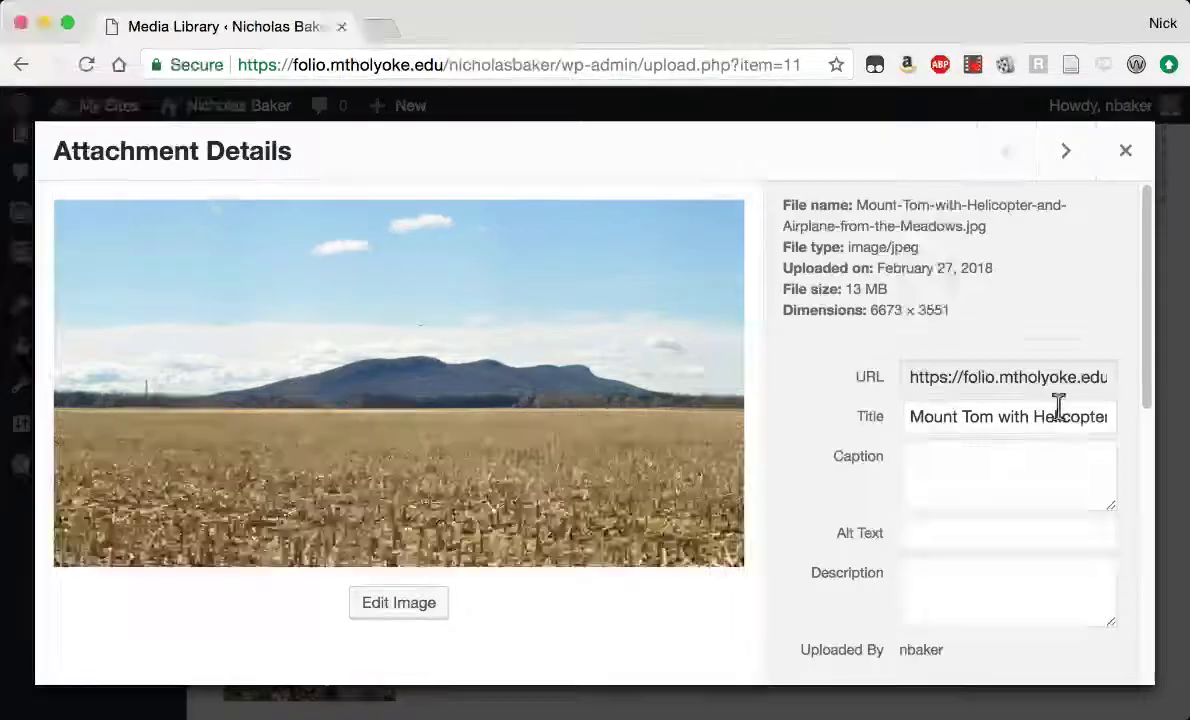
pyautogui.moveTo(911, 417); pyautogui.dragTo(1137, 433)
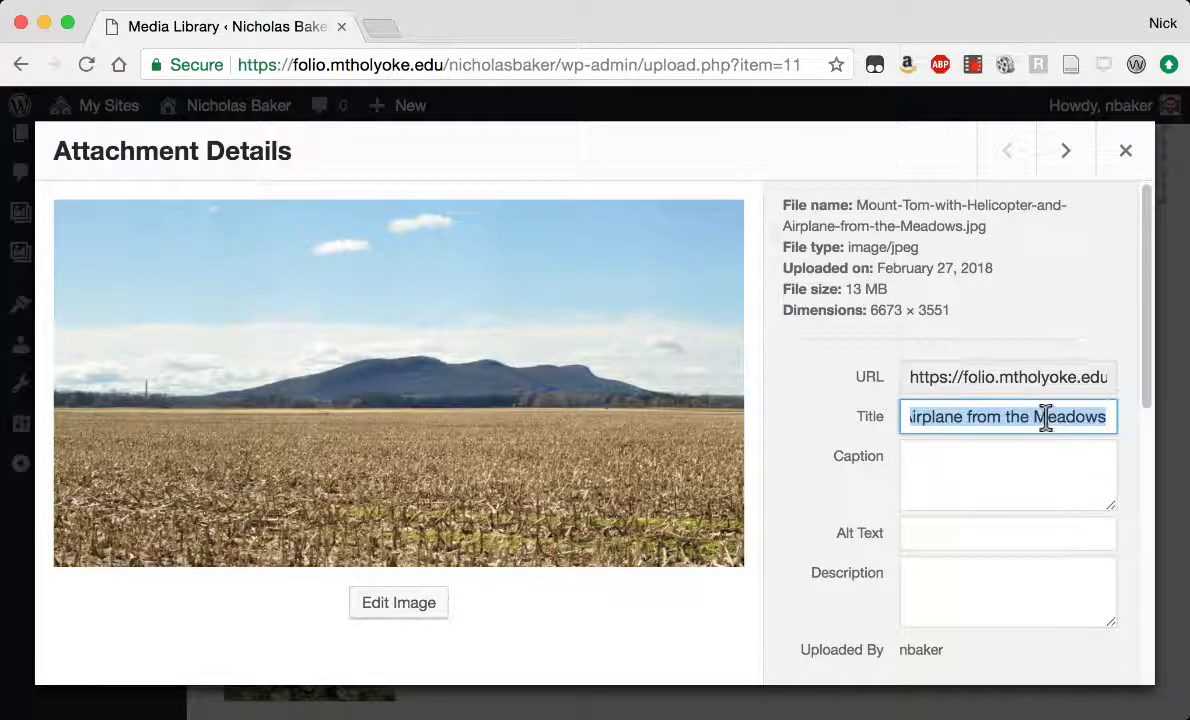
pyautogui.click(922, 541)
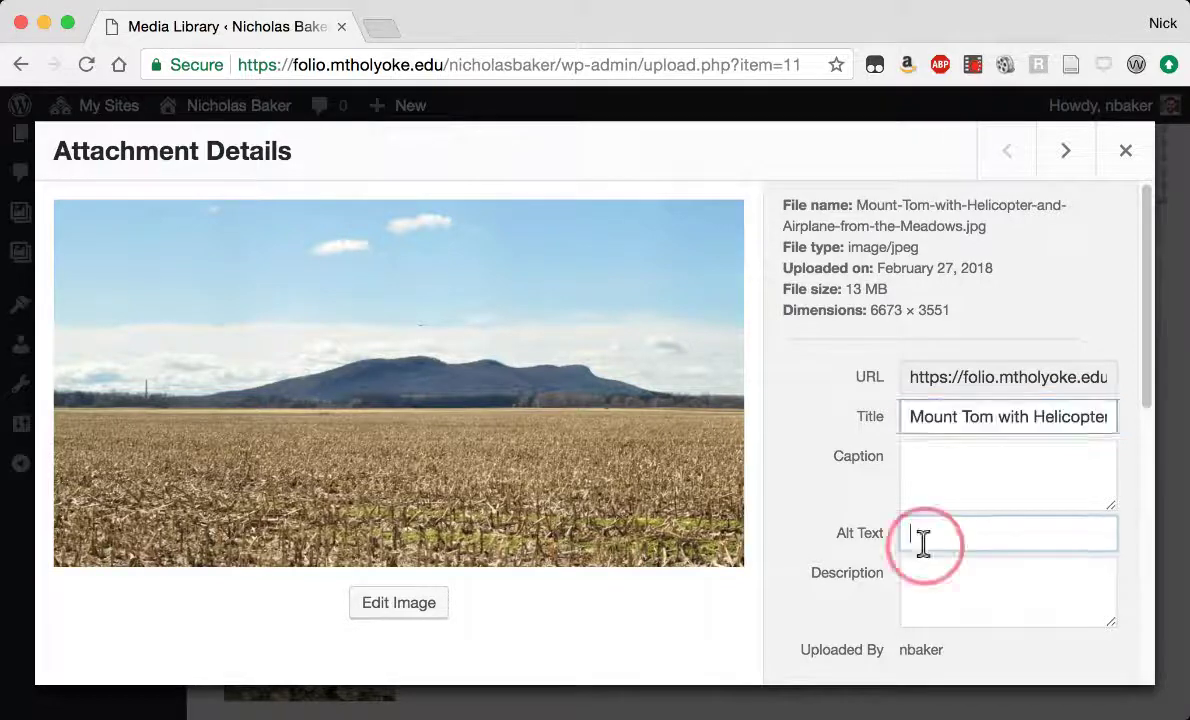
pyautogui.hotkey('ctrl', 'v')
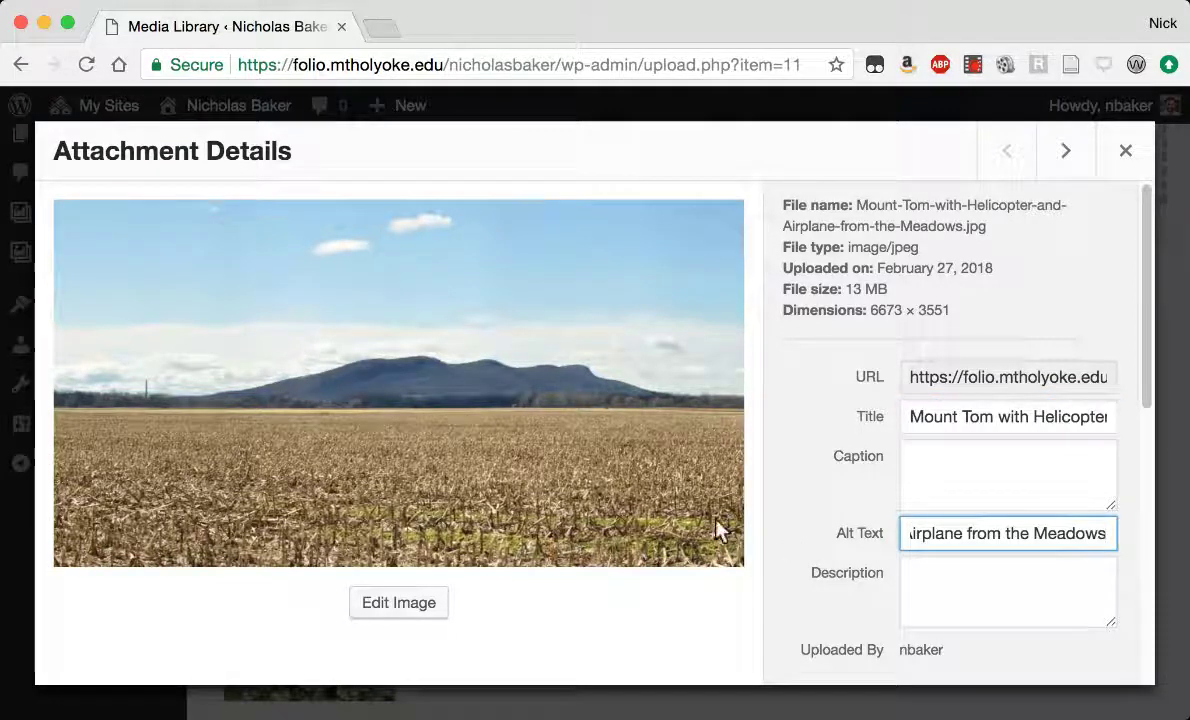
pyautogui.click(1066, 151)
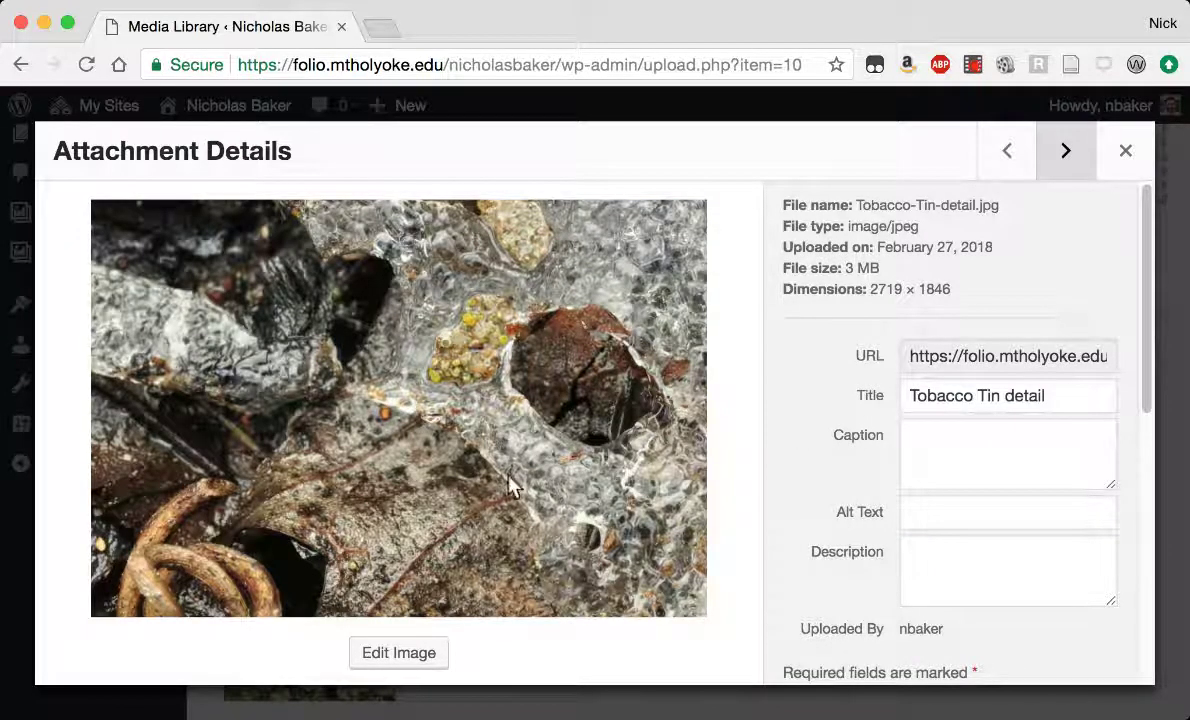
pyautogui.moveTo(1064, 396); pyautogui.dragTo(845, 393)
pyautogui.press('super+c')
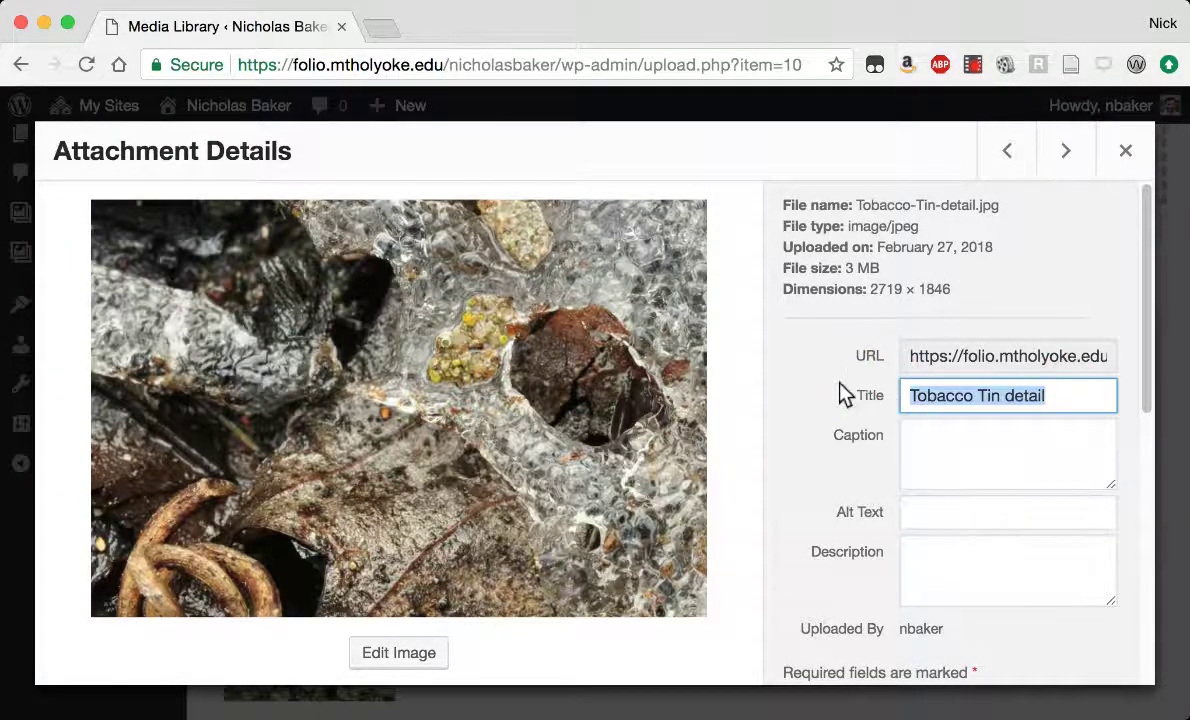
pyautogui.click(935, 512)
pyautogui.press('super+v')
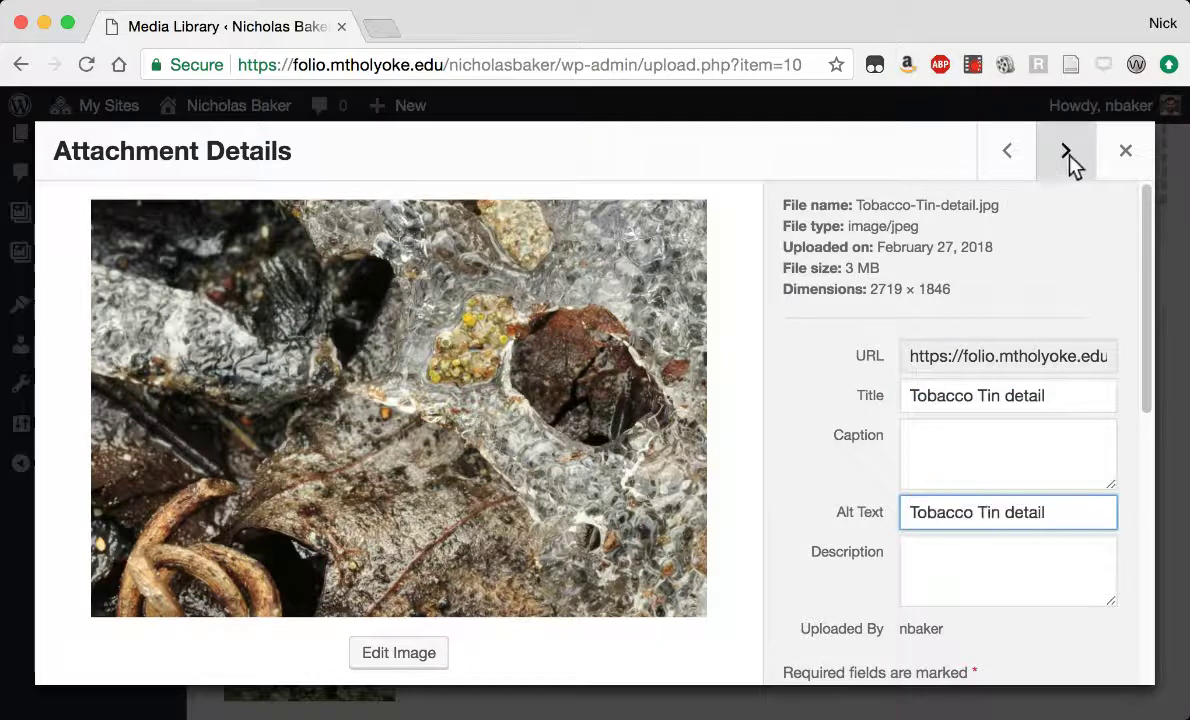
# Retitle the brick image '3D brick' and the screenshot 'Virtual Reality', then close the details.
pyautogui.click(1066, 152)
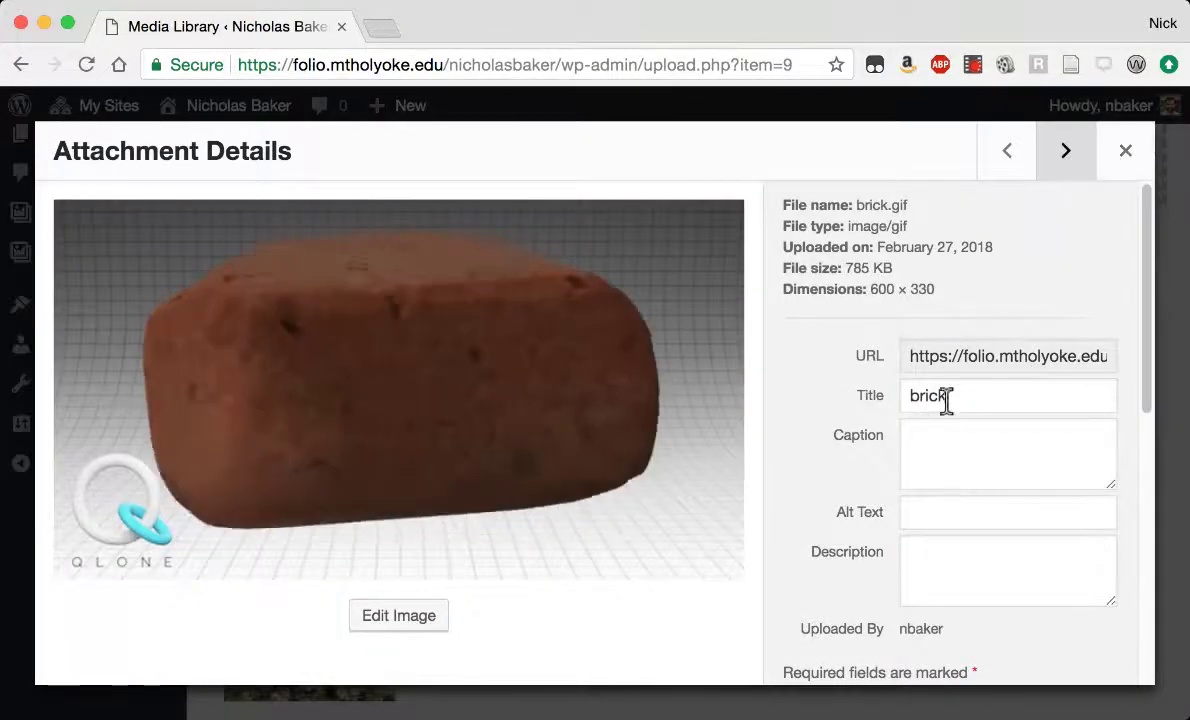
pyautogui.click(925, 400)
pyautogui.write('3D')
pyautogui.click(1066, 152)
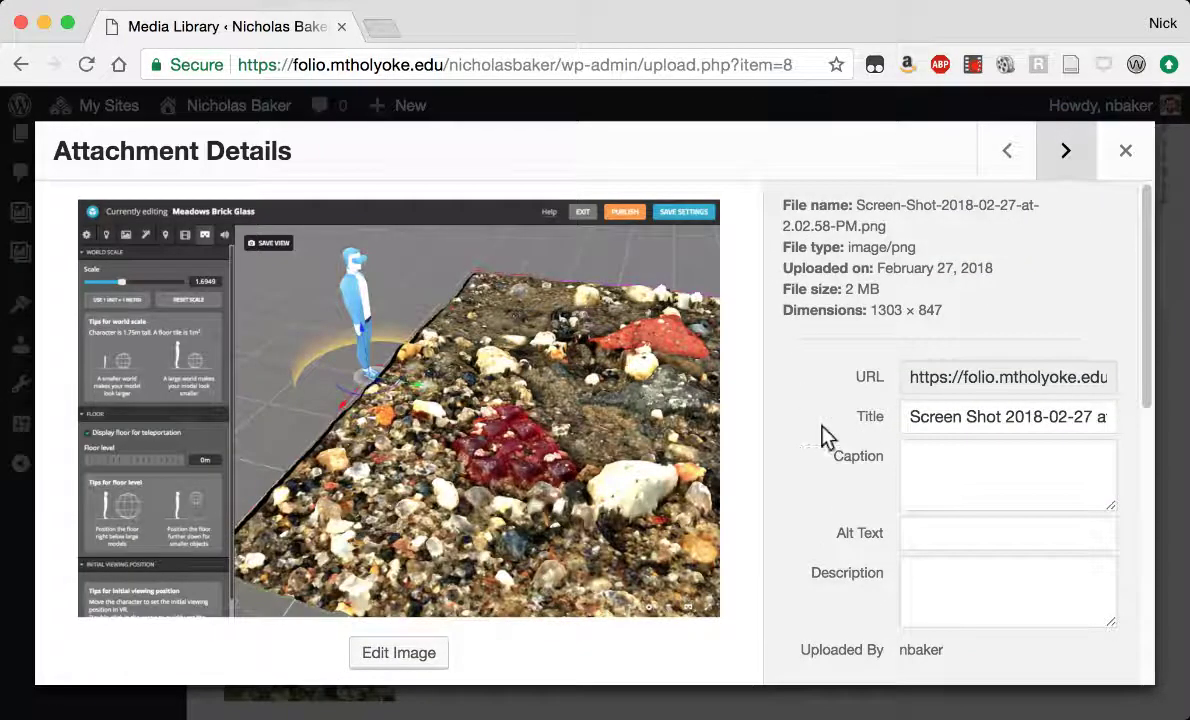
pyautogui.moveTo(907, 414); pyautogui.dragTo(1185, 412)
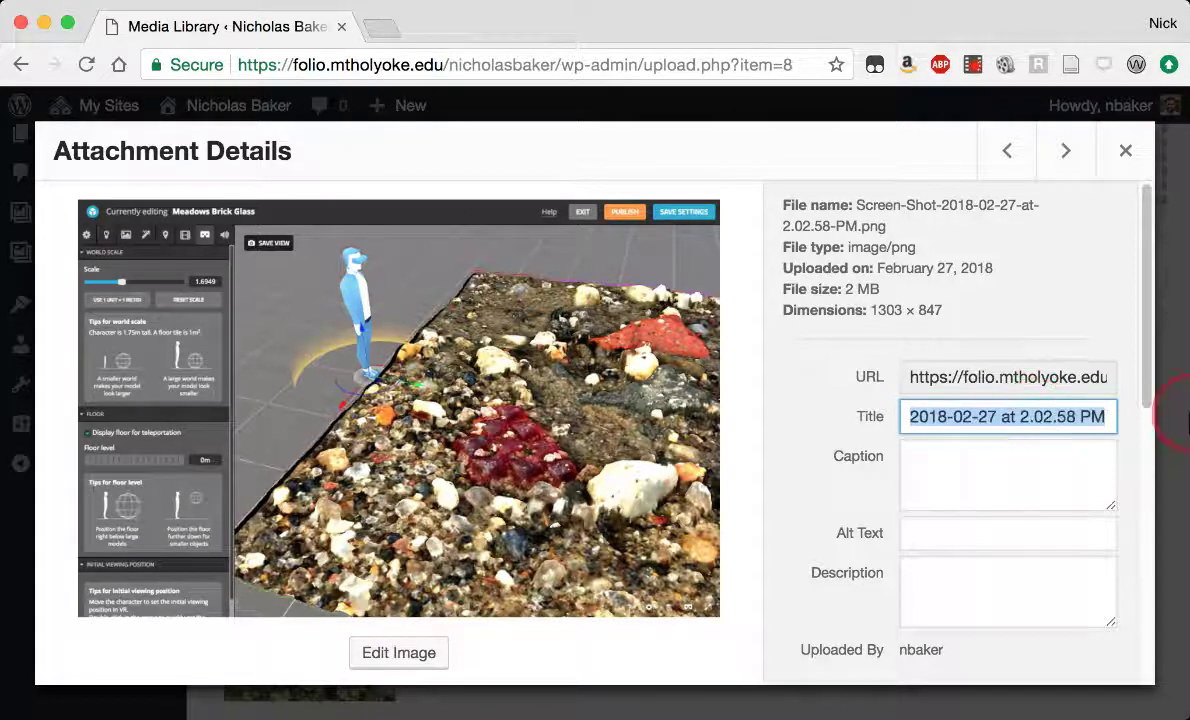
pyautogui.write('Virtual Reality')
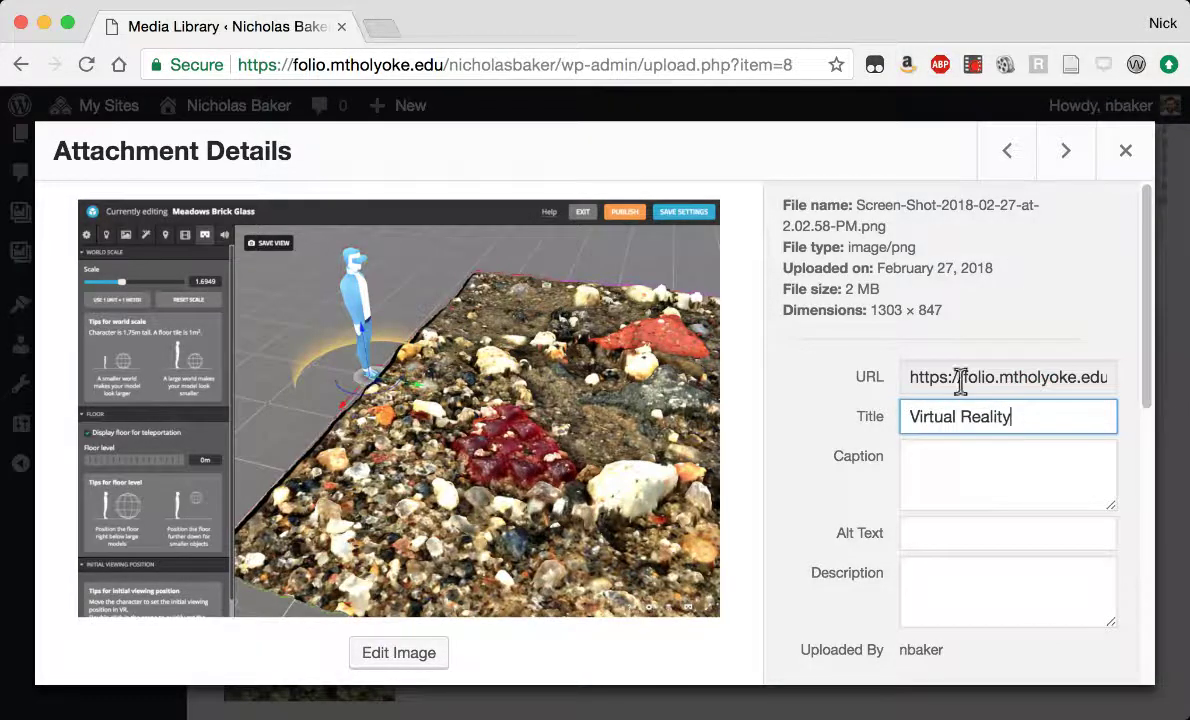
pyautogui.click(1066, 152)
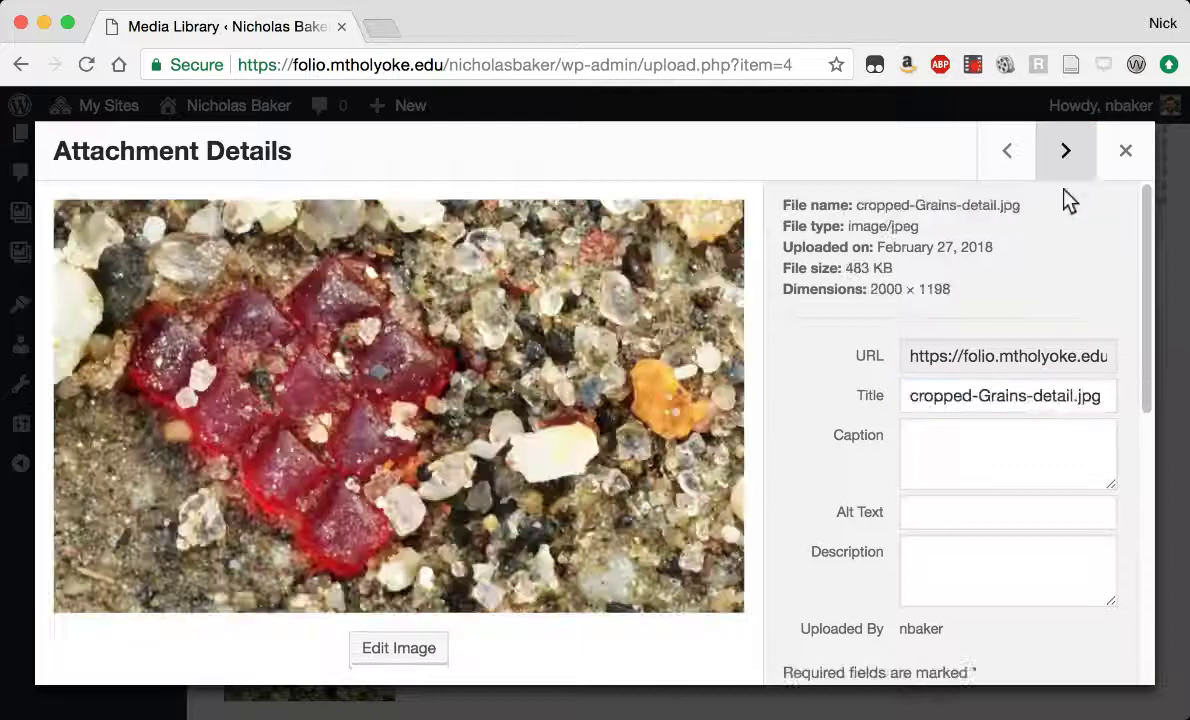
pyautogui.click(1118, 140)
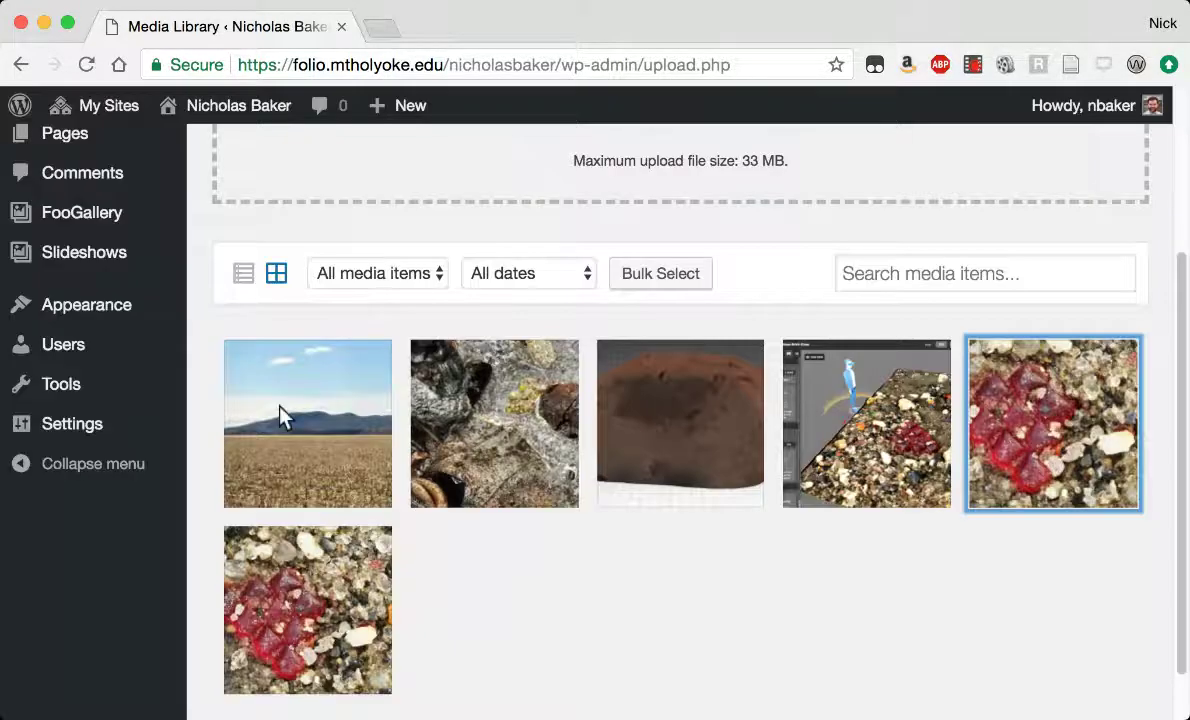
pyautogui.scroll(5, 278, 414)
# Open Sample Page from All Pages for editing and retitle it Home.
pyautogui.moveTo(72, 370)
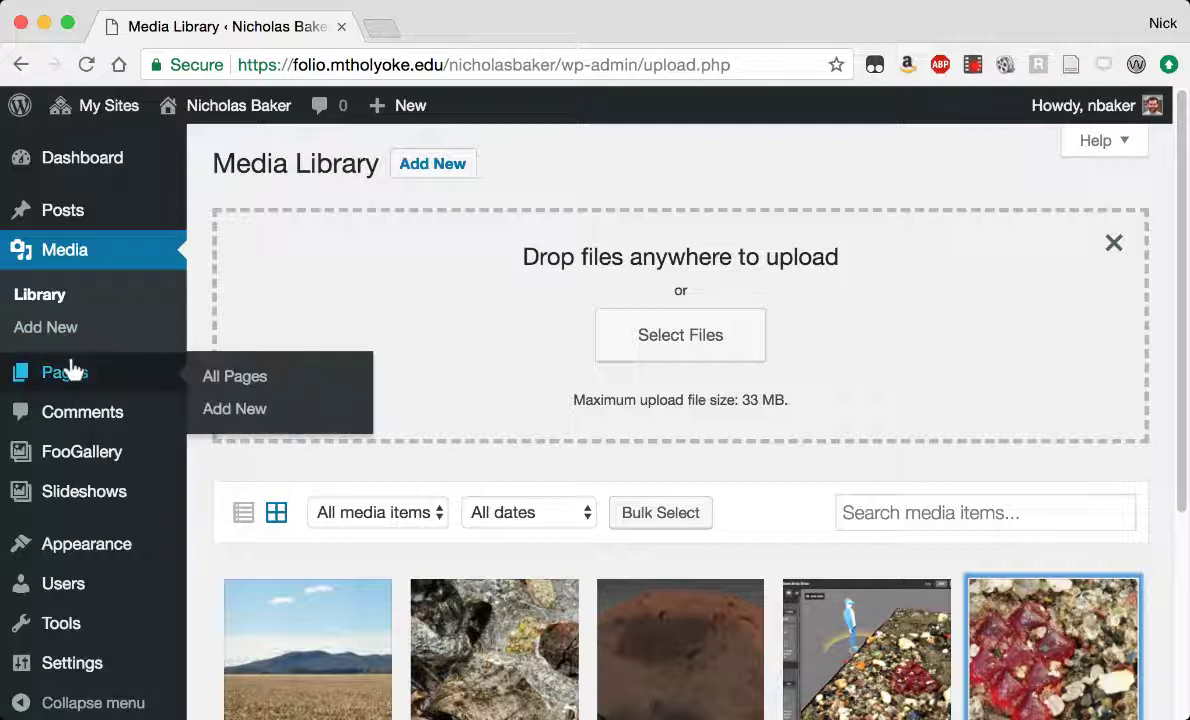
pyautogui.click(238, 380)
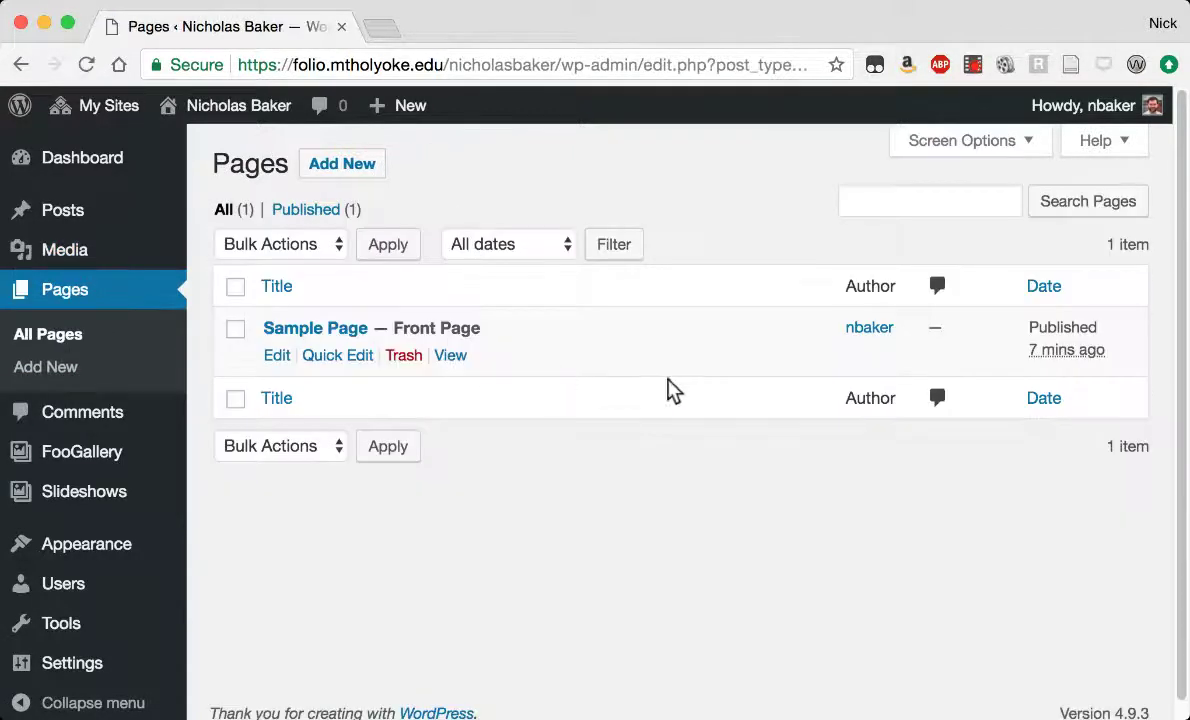
pyautogui.moveTo(372, 376)
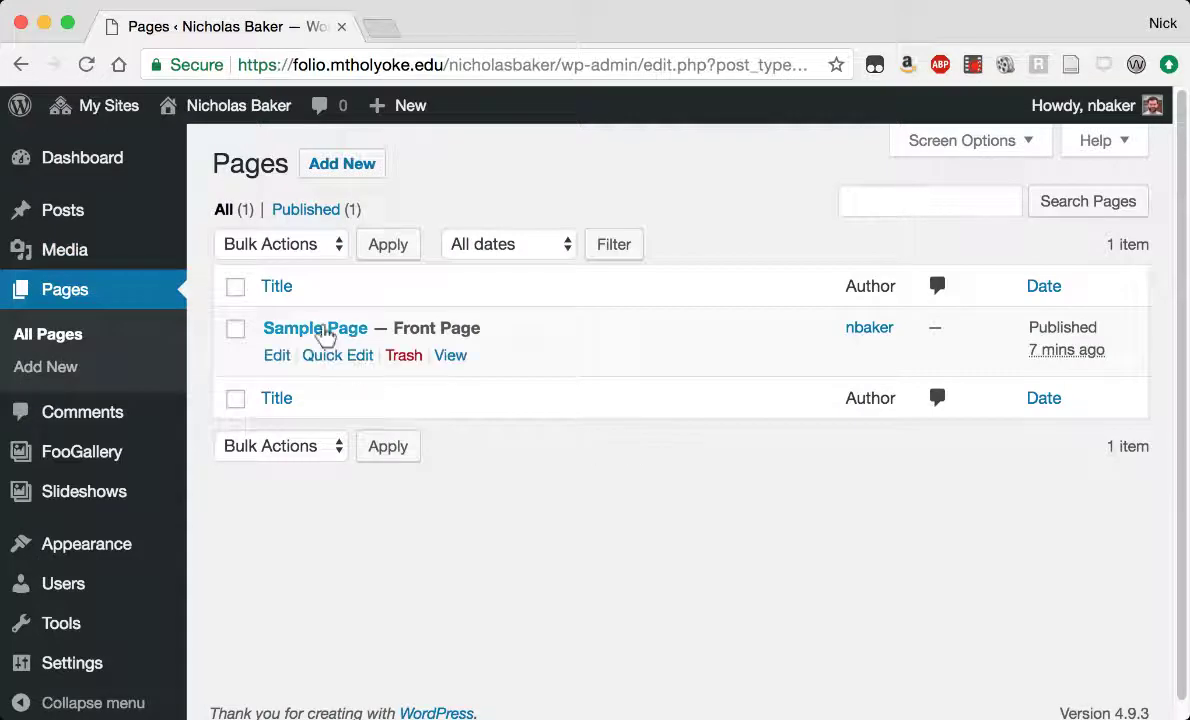
pyautogui.click(277, 357)
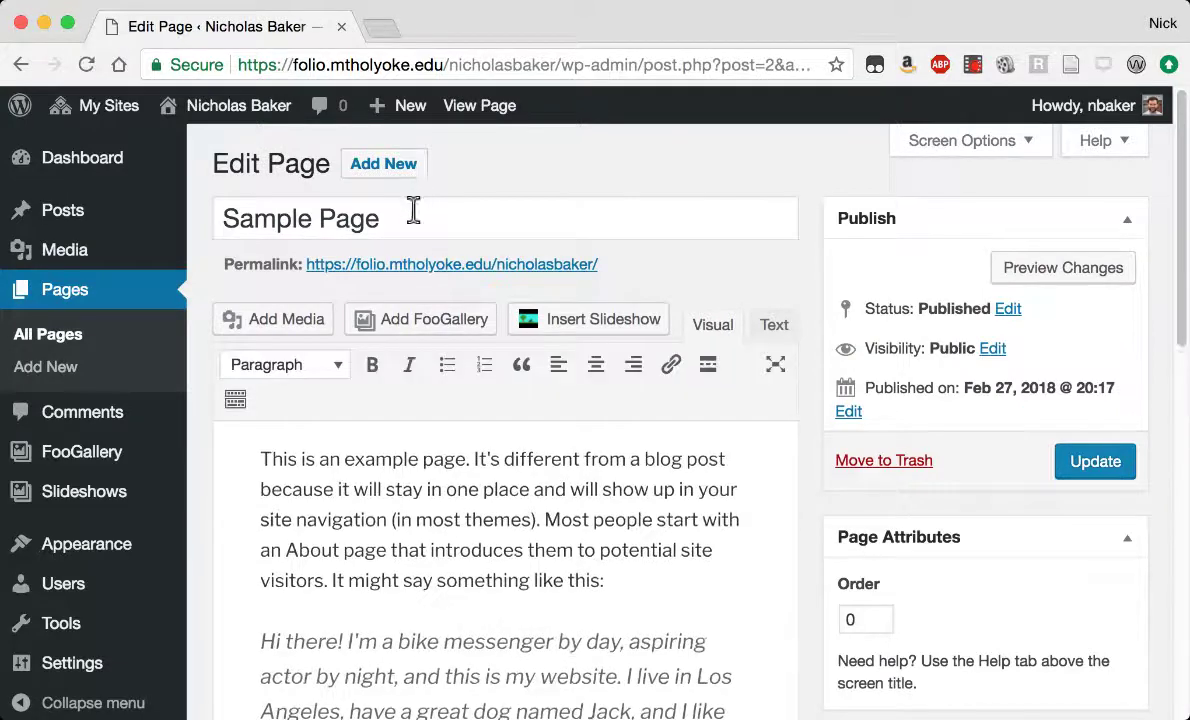
pyautogui.click(410, 208)
# Replace the body with 'Welcome. This is a sample portfolio.' and update the page.
pyautogui.moveTo(180, 191)
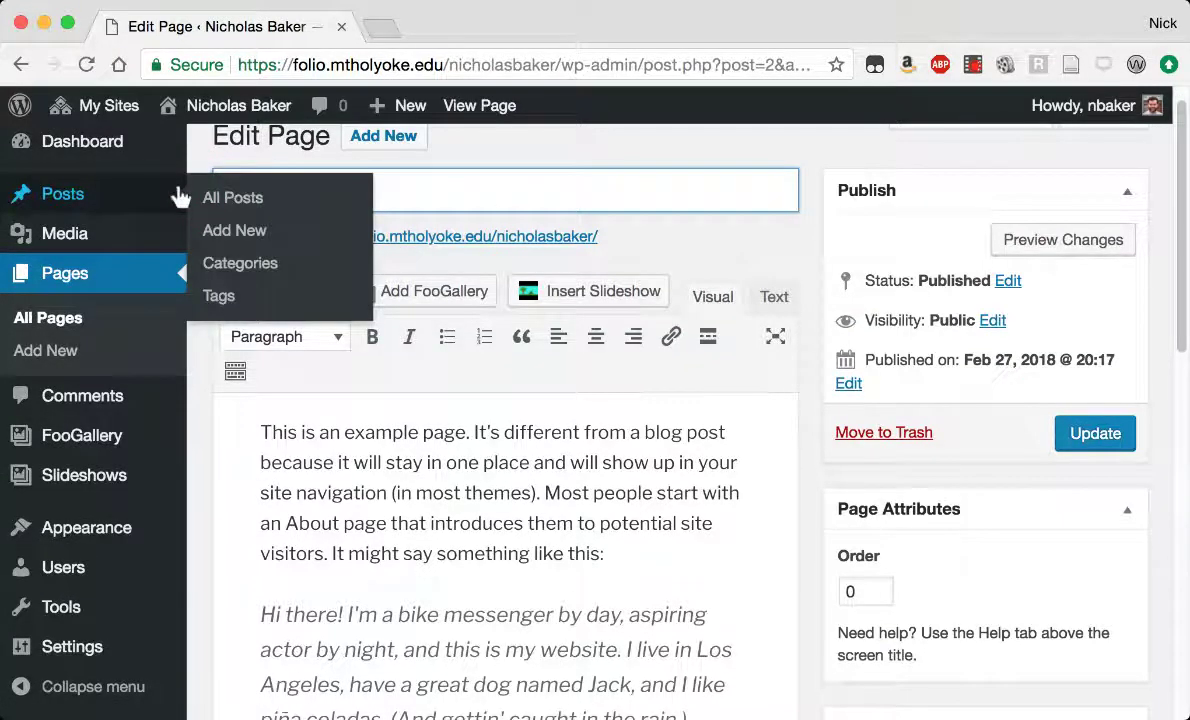
pyautogui.click(272, 434)
pyautogui.scroll(-6, 545, 478)
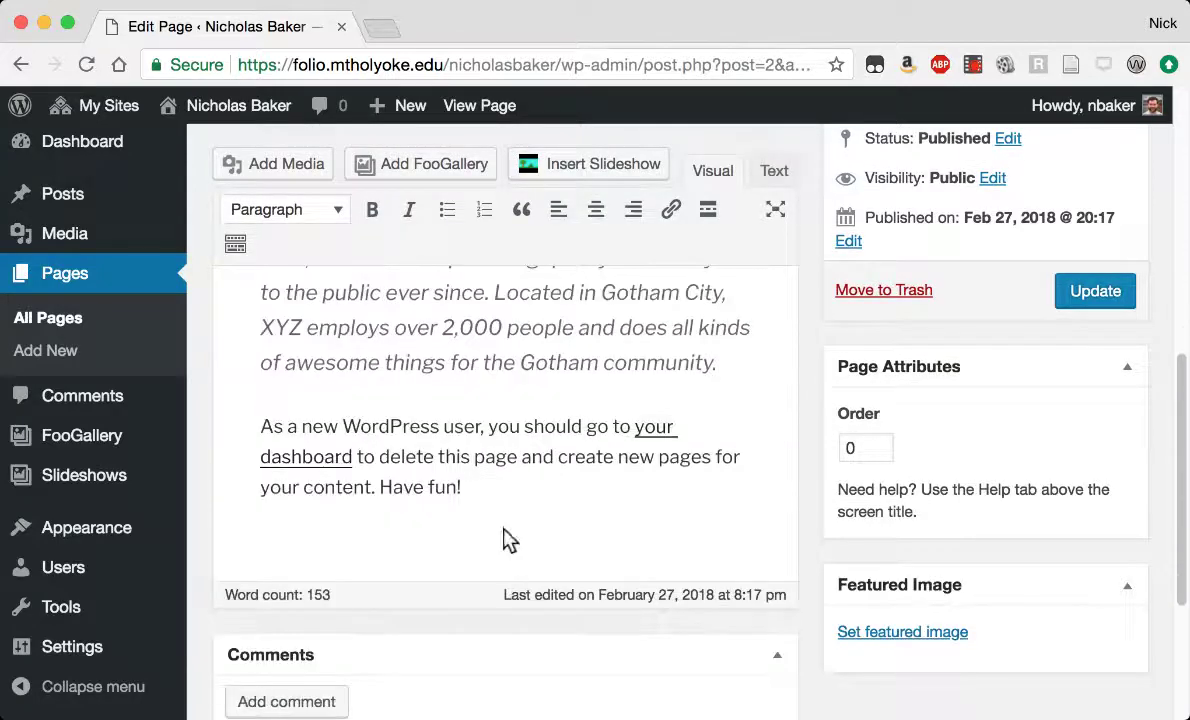
pyautogui.press('super+a')
pyautogui.write('T')
pyautogui.press('BackSpace')
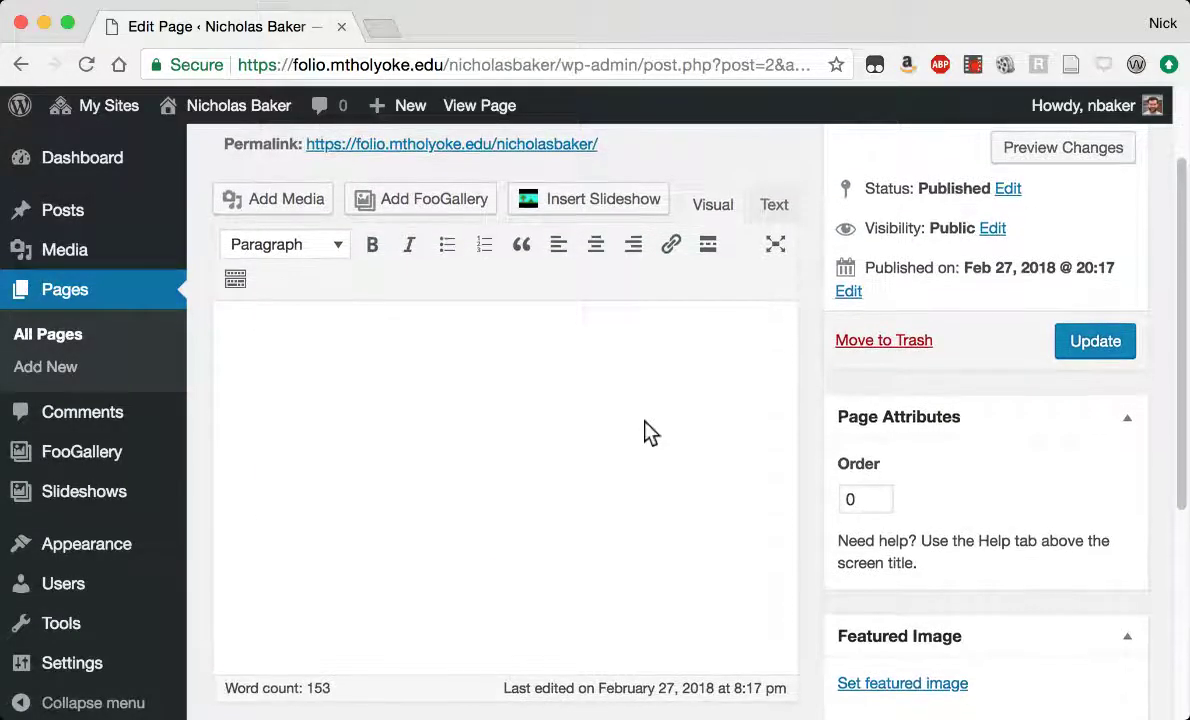
pyautogui.write('Welcome.')
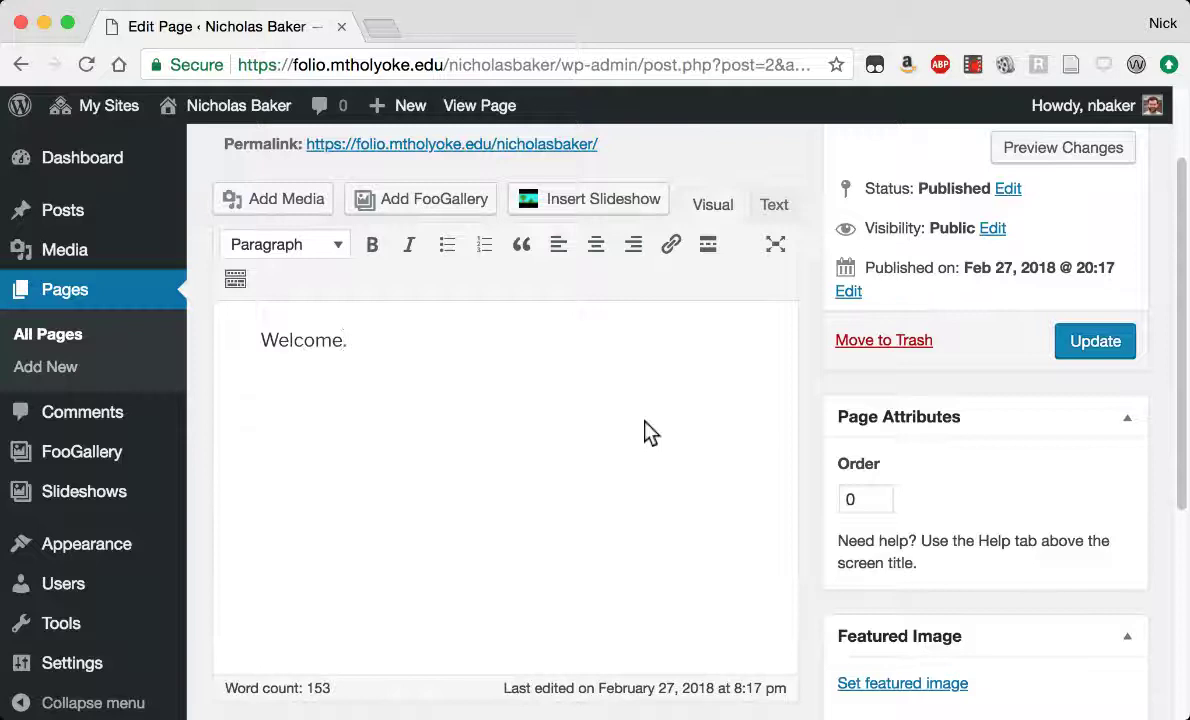
pyautogui.write(' This is a sample portfolio')
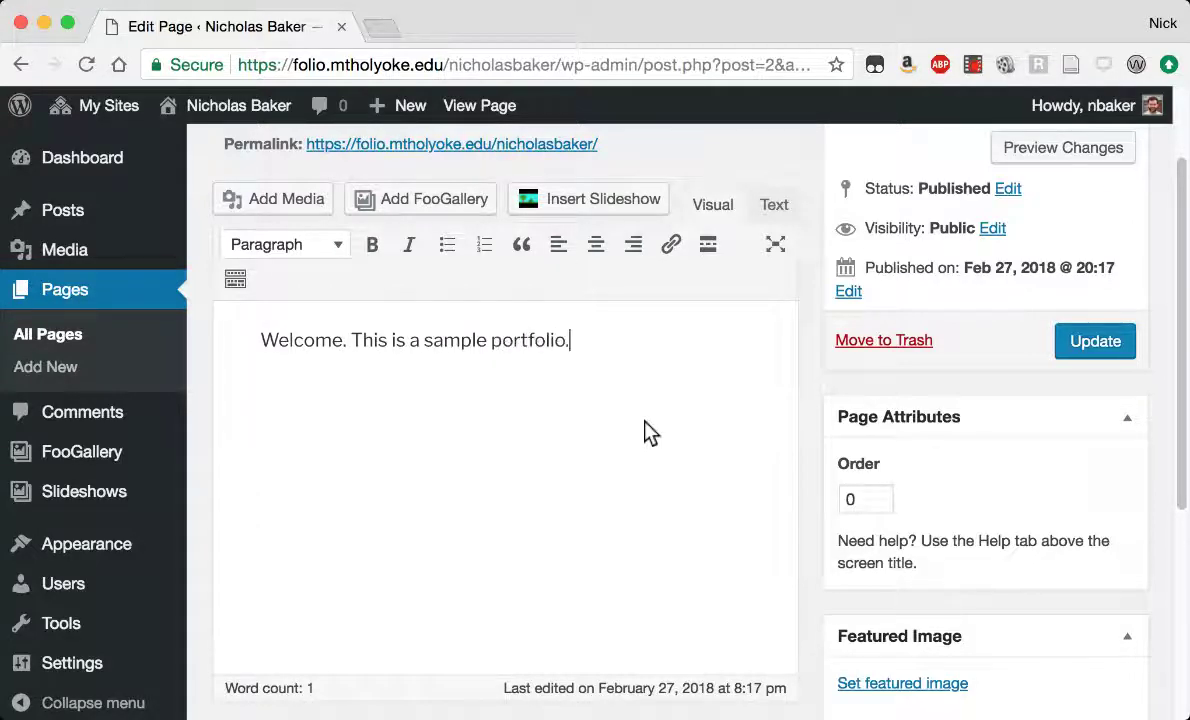
pyautogui.write('.')
pyautogui.click(1085, 345)
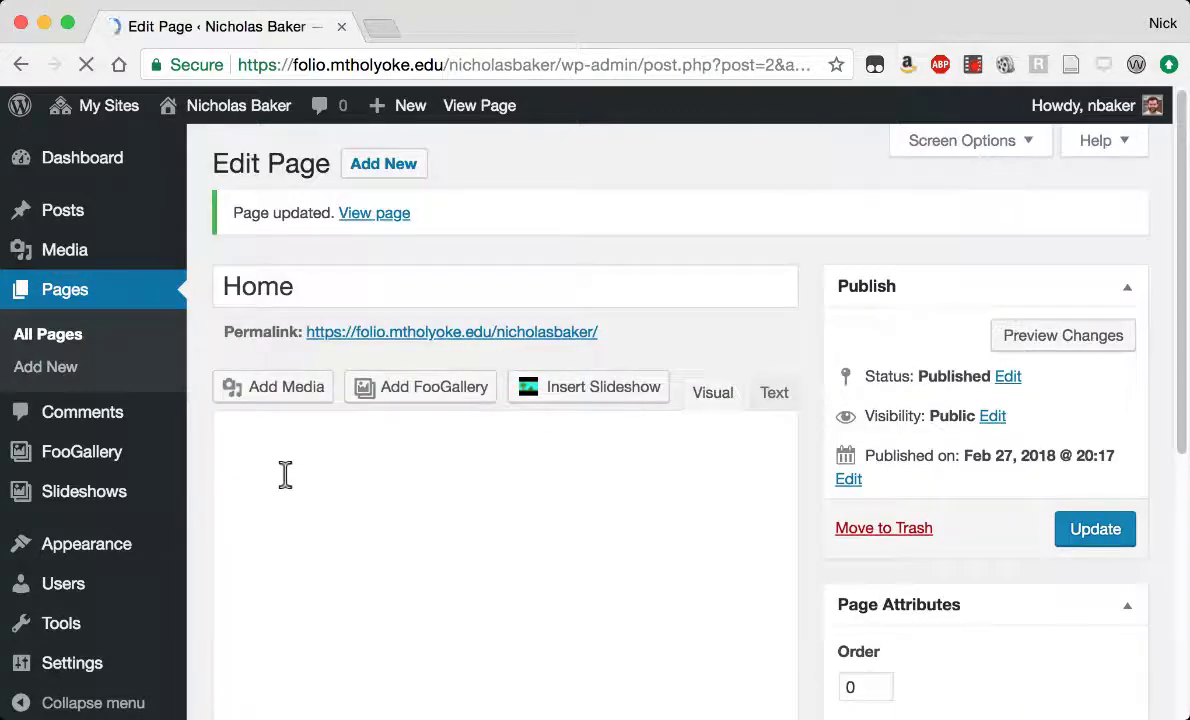
# View the live Home page with its welcome text, then return to the admin Dashboard.
pyautogui.click(405, 334)
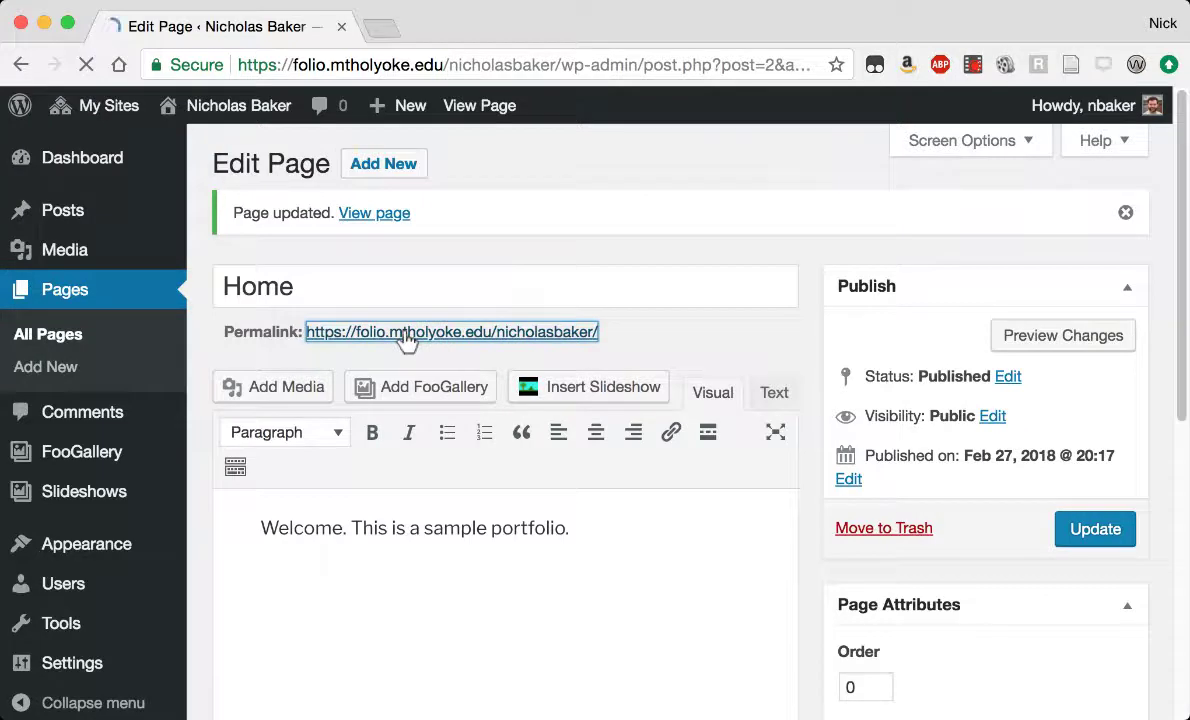
pyautogui.scroll(-5, 333, 293)
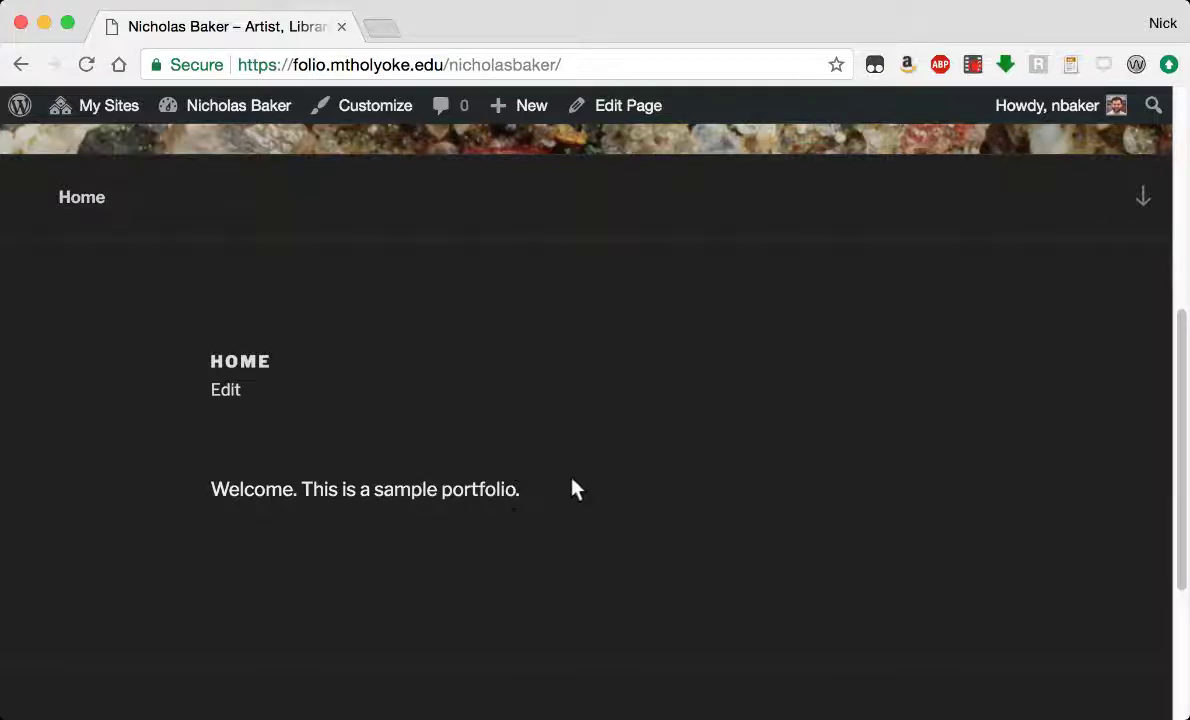
pyautogui.scroll(-3, 573, 488)
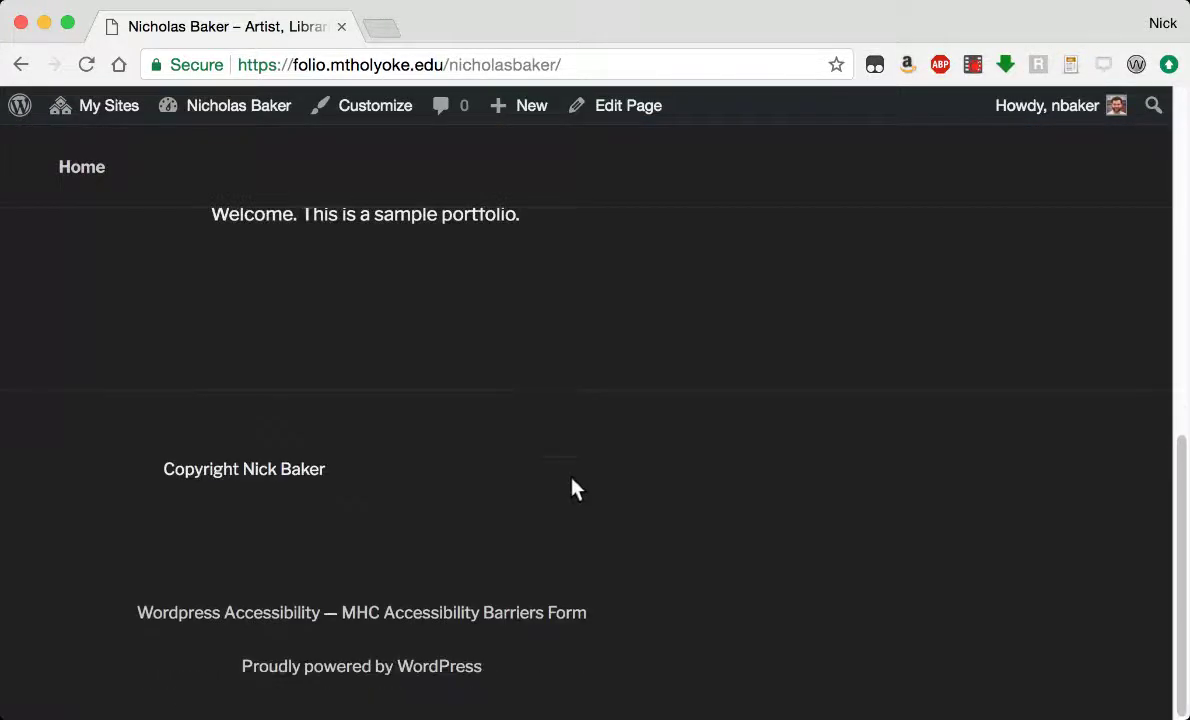
pyautogui.scroll(8, 573, 488)
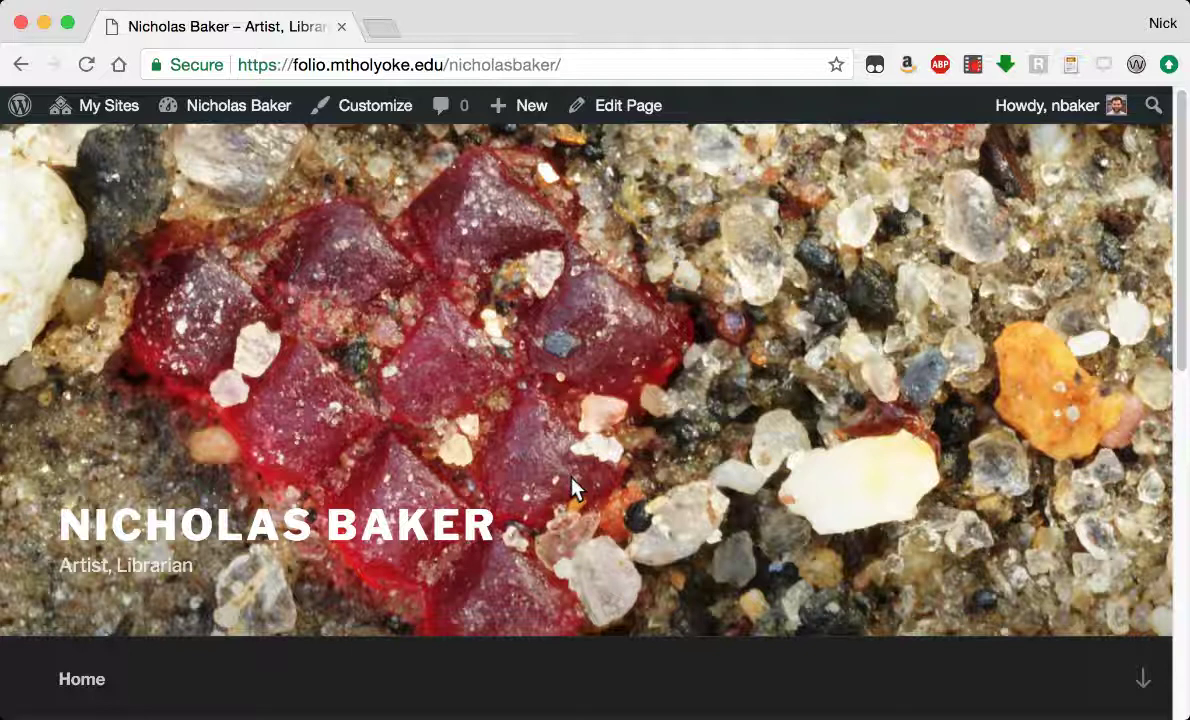
pyautogui.moveTo(194, 106)
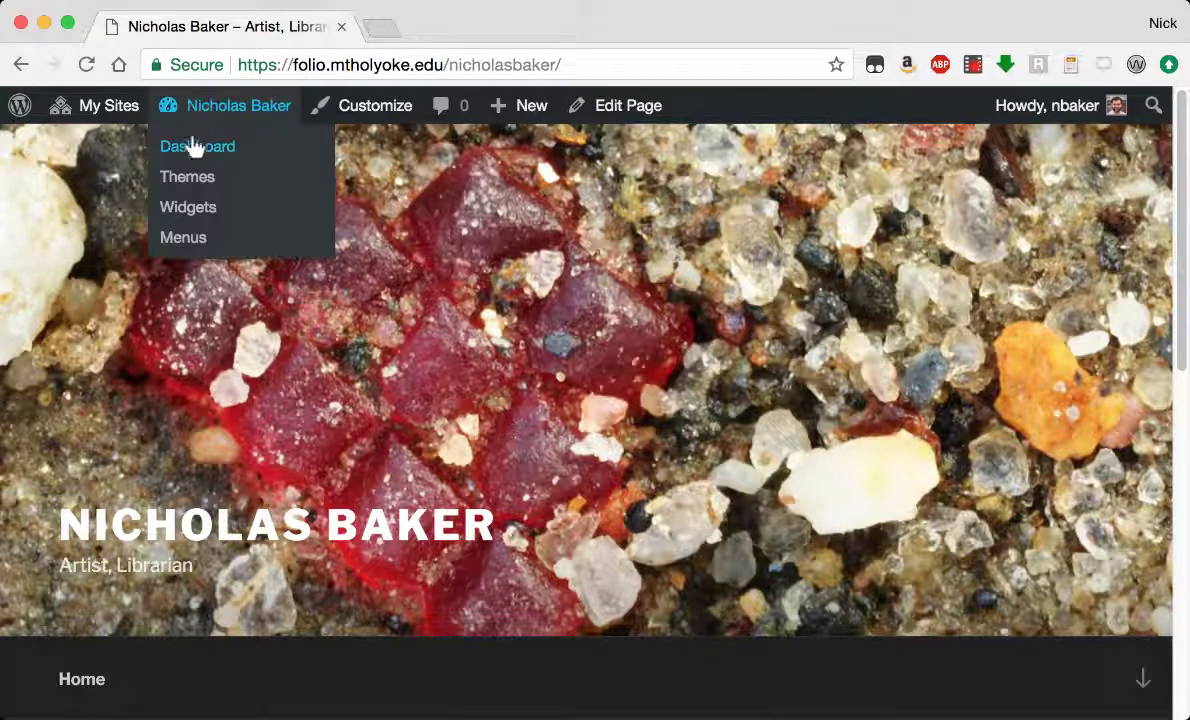
pyautogui.click(185, 152)
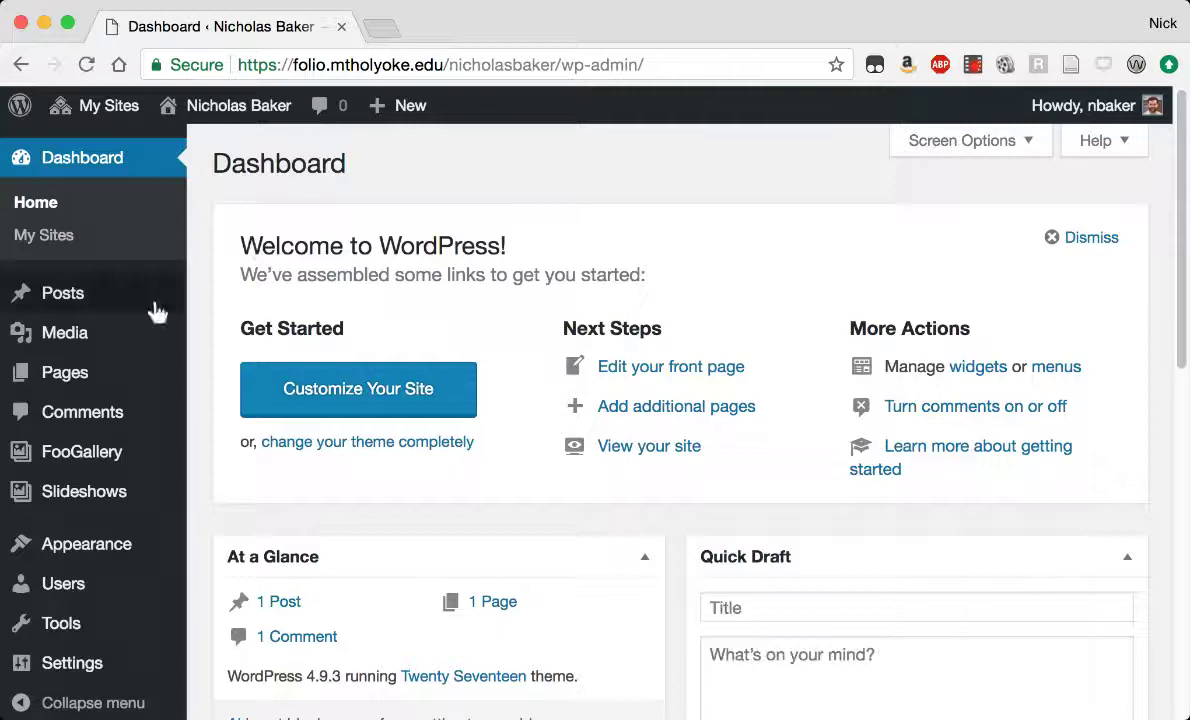
# Create a new page titled 'Works' and place the cursor in its empty body.
pyautogui.moveTo(68, 384)
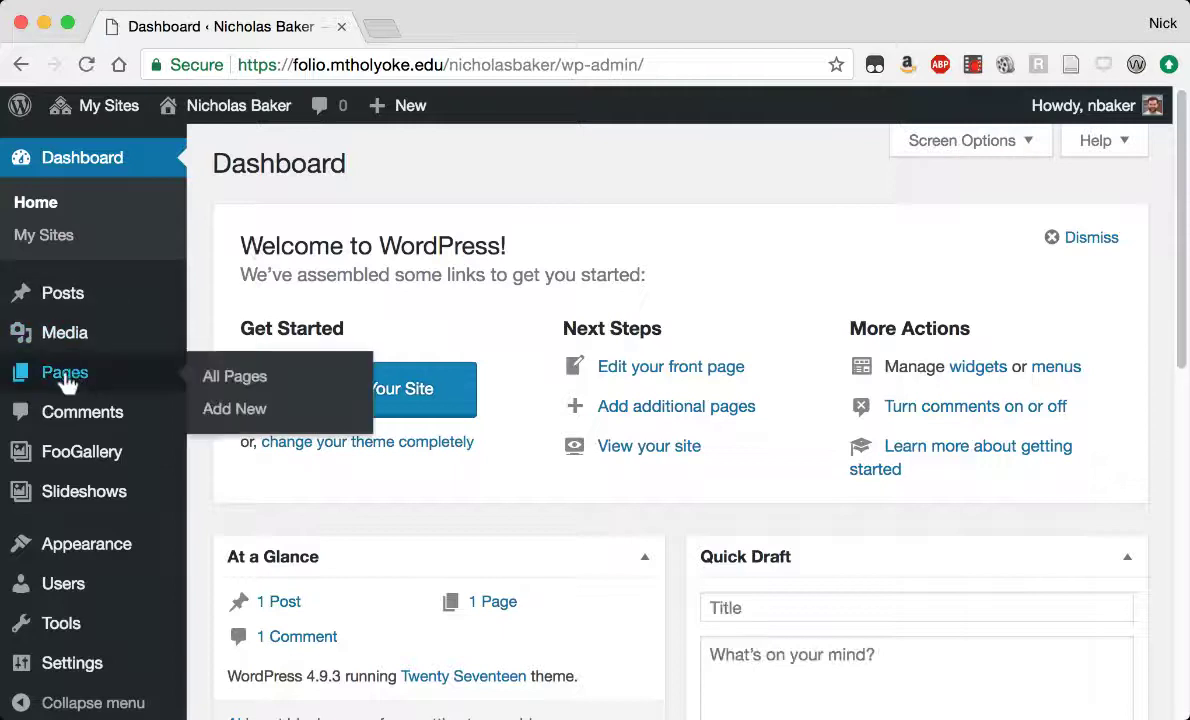
pyautogui.click(236, 412)
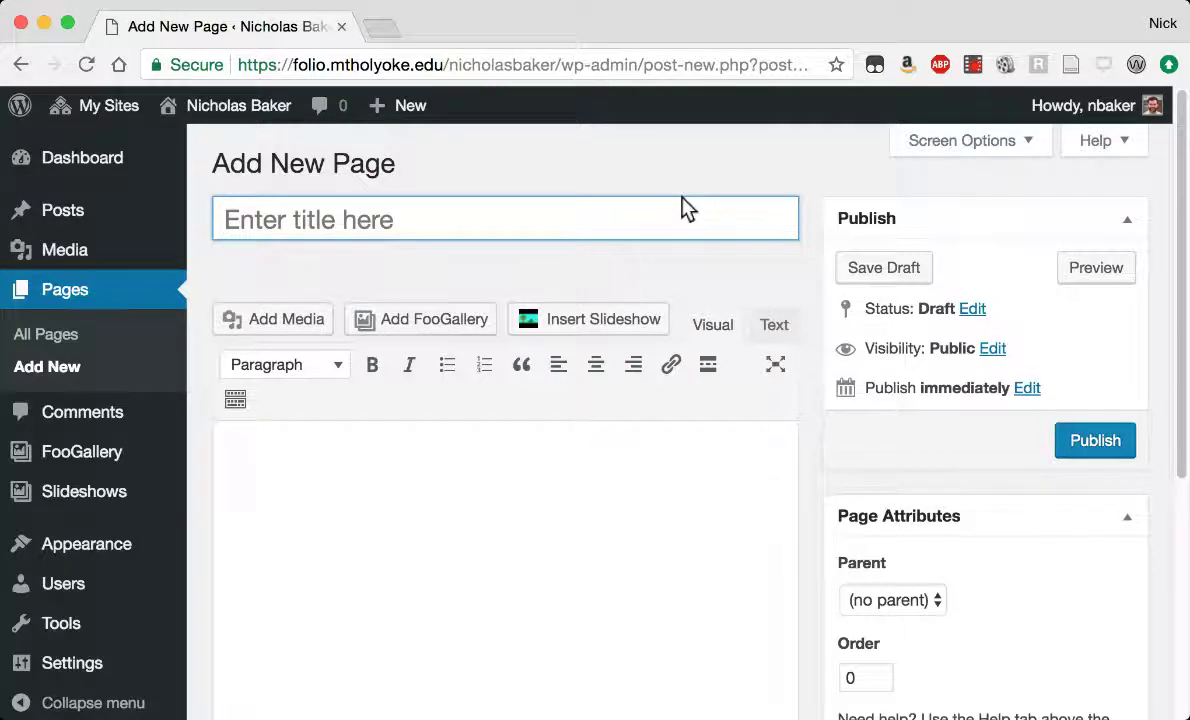
pyautogui.write('Works')
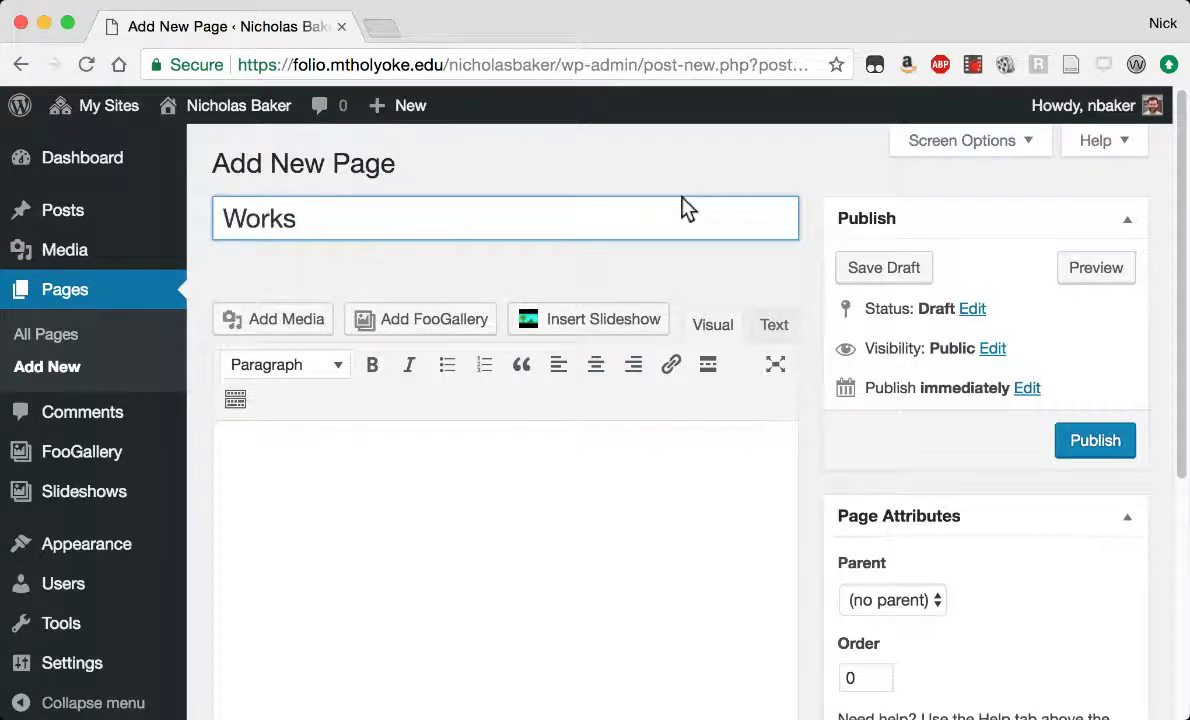
pyautogui.click(502, 522)
pyautogui.scroll(-3, 480, 480)
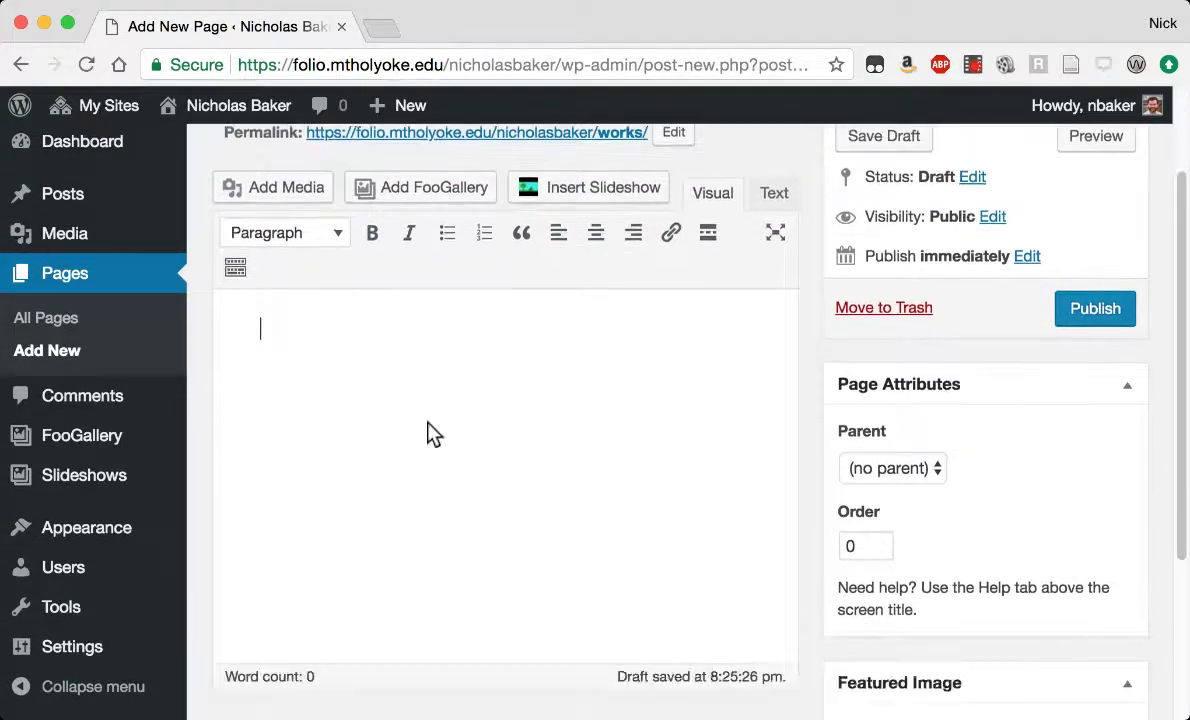
# Select the mountain-and-field photo in the Media Library.
pyautogui.click(284, 189)
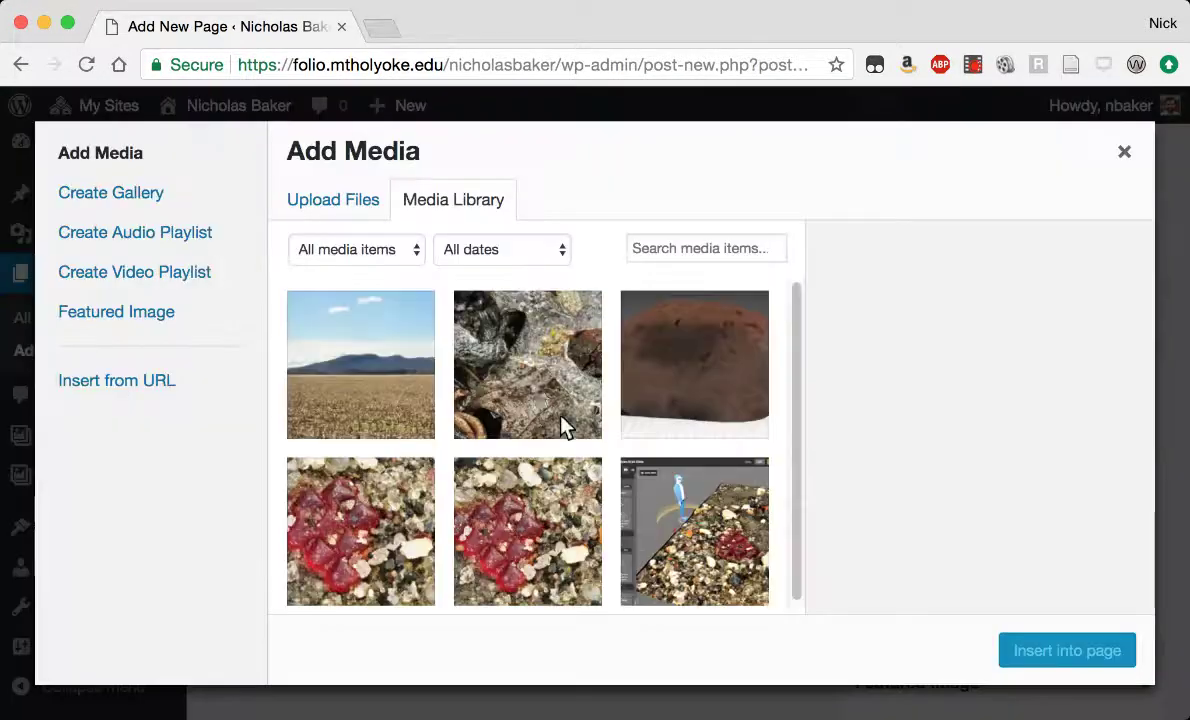
pyautogui.click(385, 372)
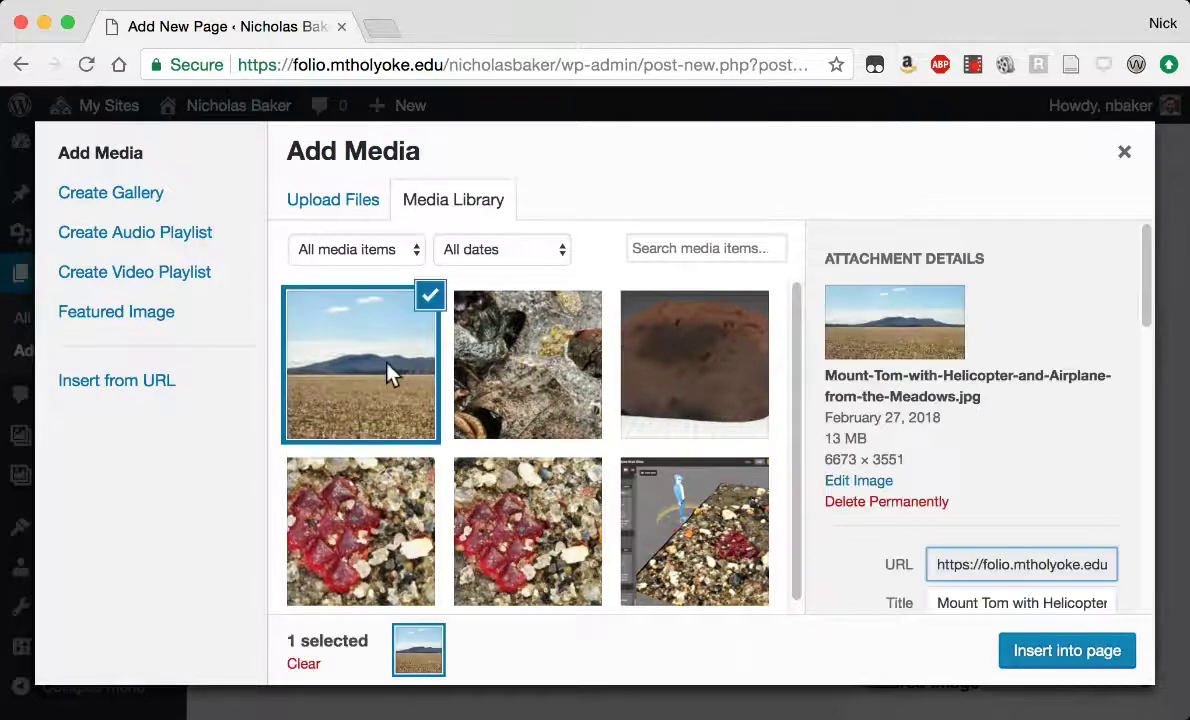
pyautogui.scroll(-3, 1062, 412)
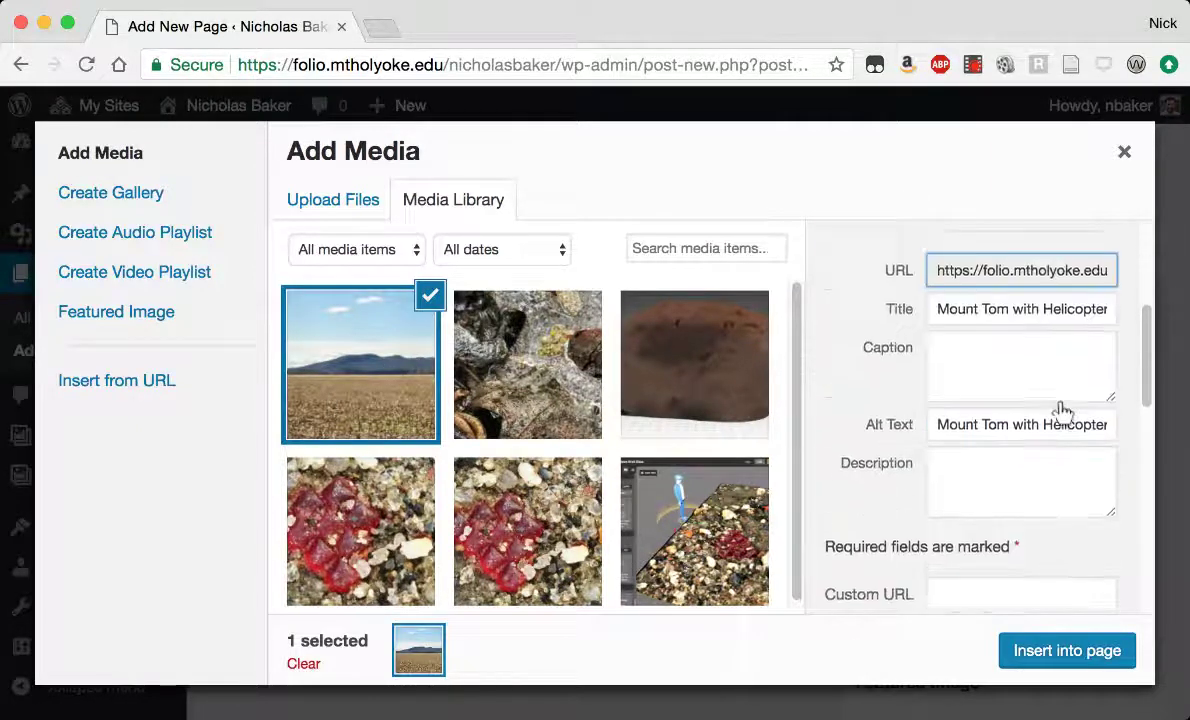
pyautogui.scroll(-5, 1062, 412)
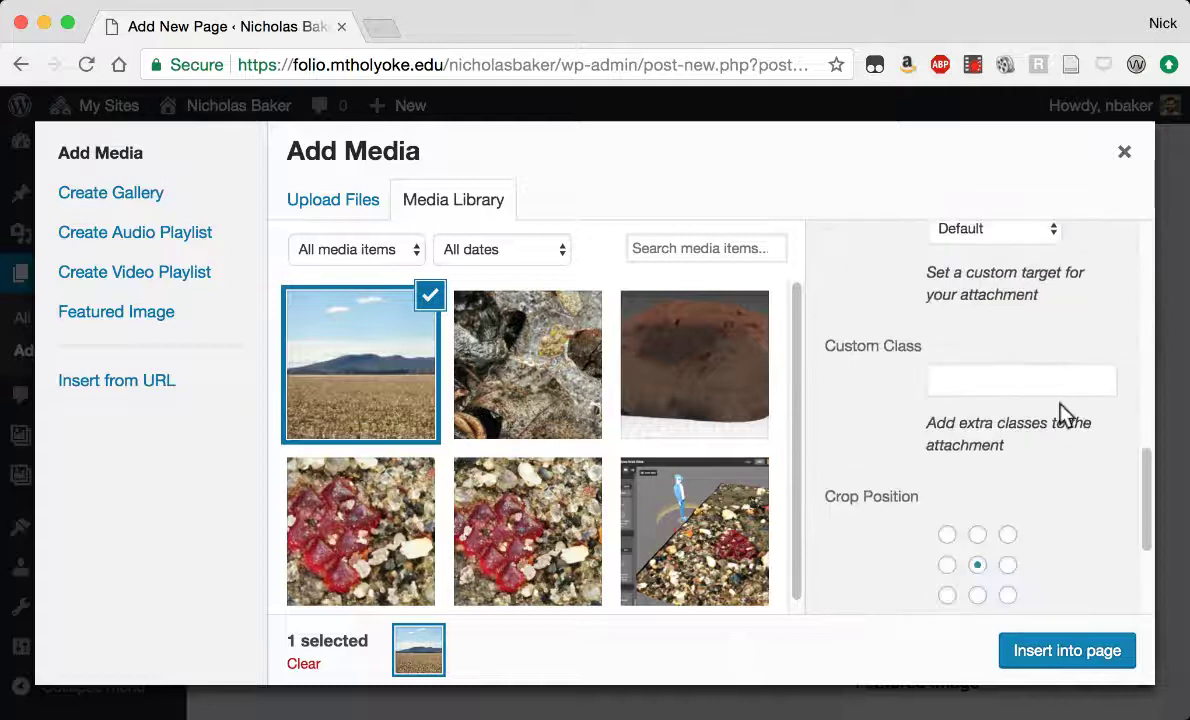
pyautogui.scroll(-3, 1062, 412)
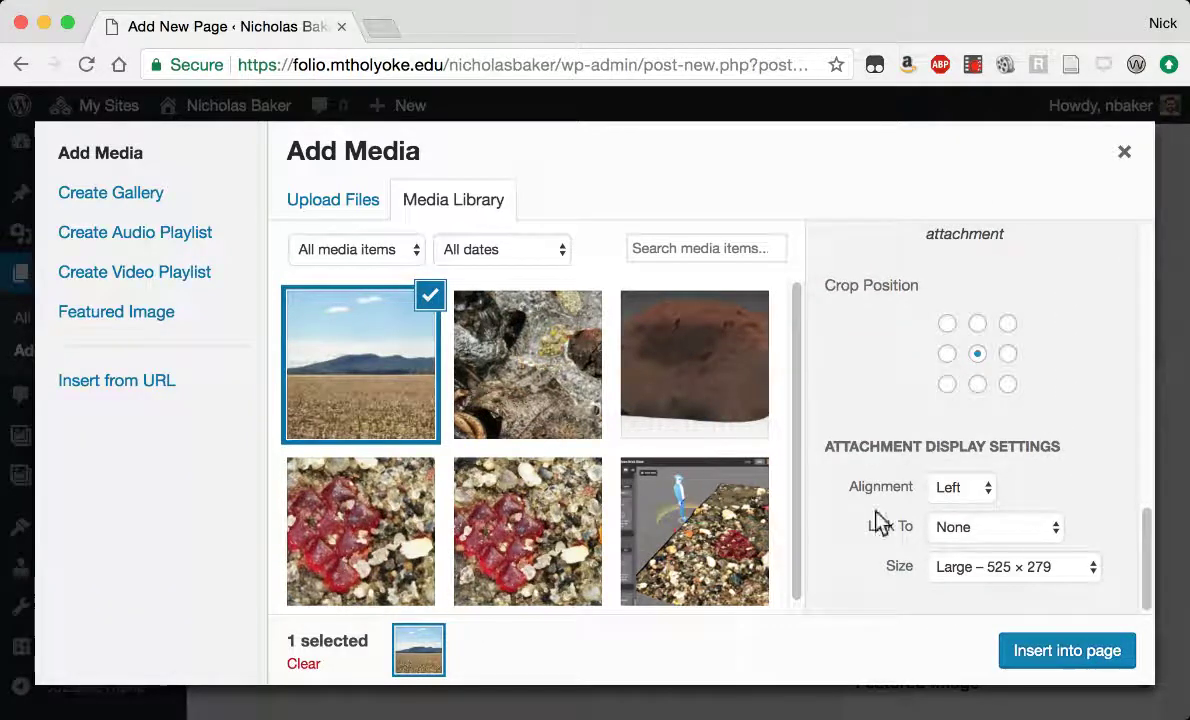
# Set the photo to link to its Media File and insert it into the Works page.
pyautogui.click(965, 488)
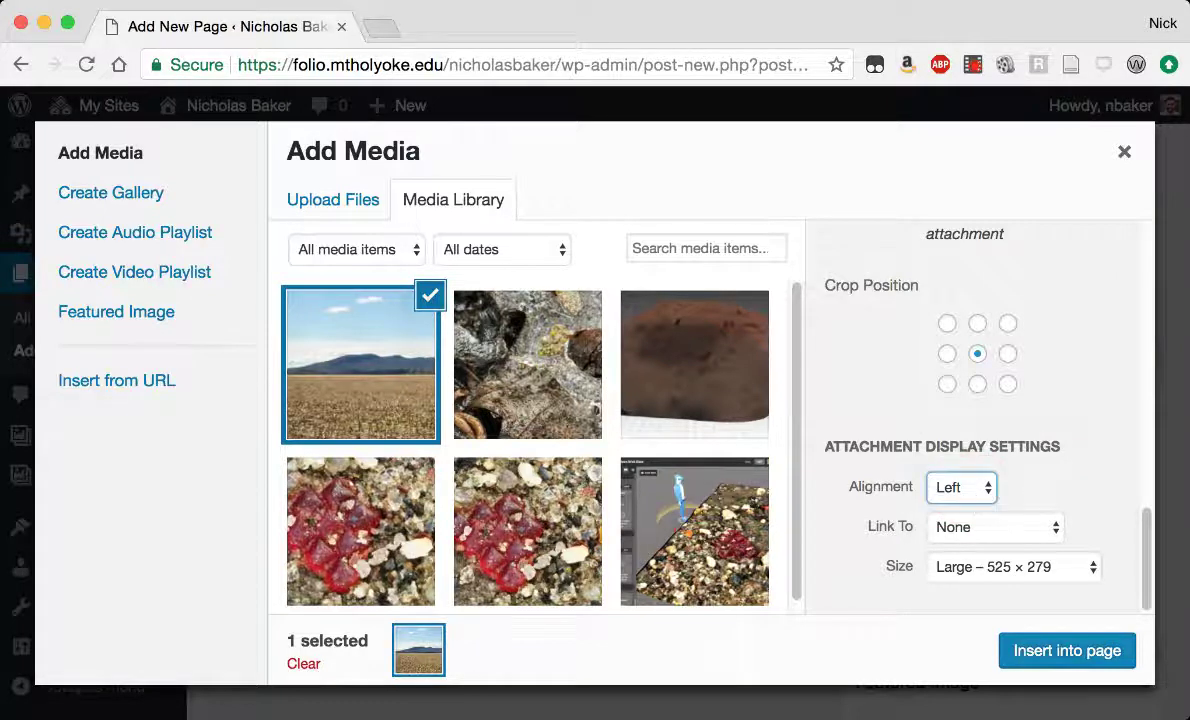
pyautogui.click(962, 529)
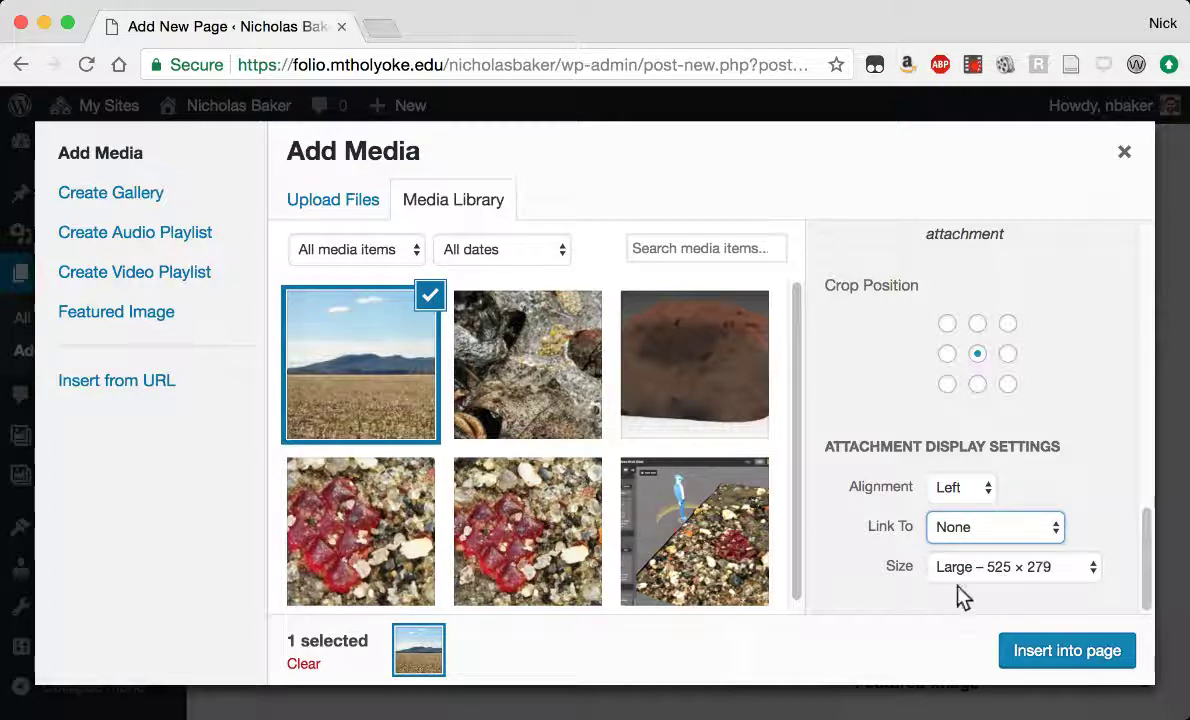
pyautogui.press('Tab')
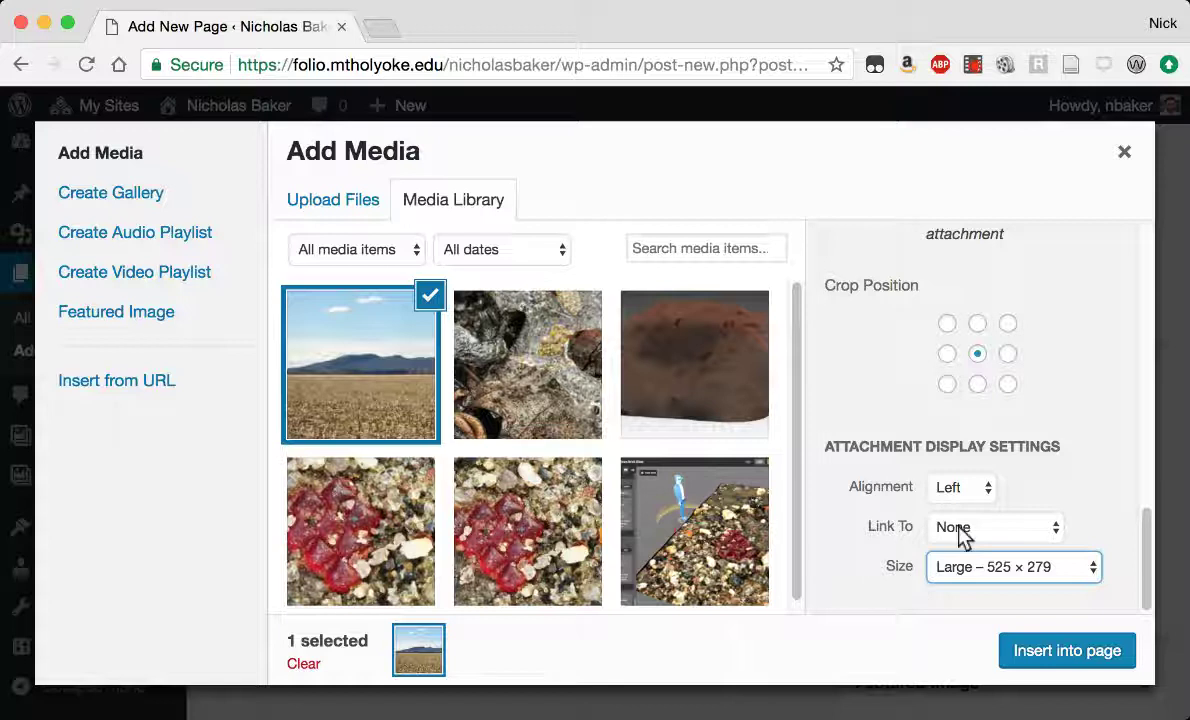
pyautogui.hotkey('shift', 'Tab')
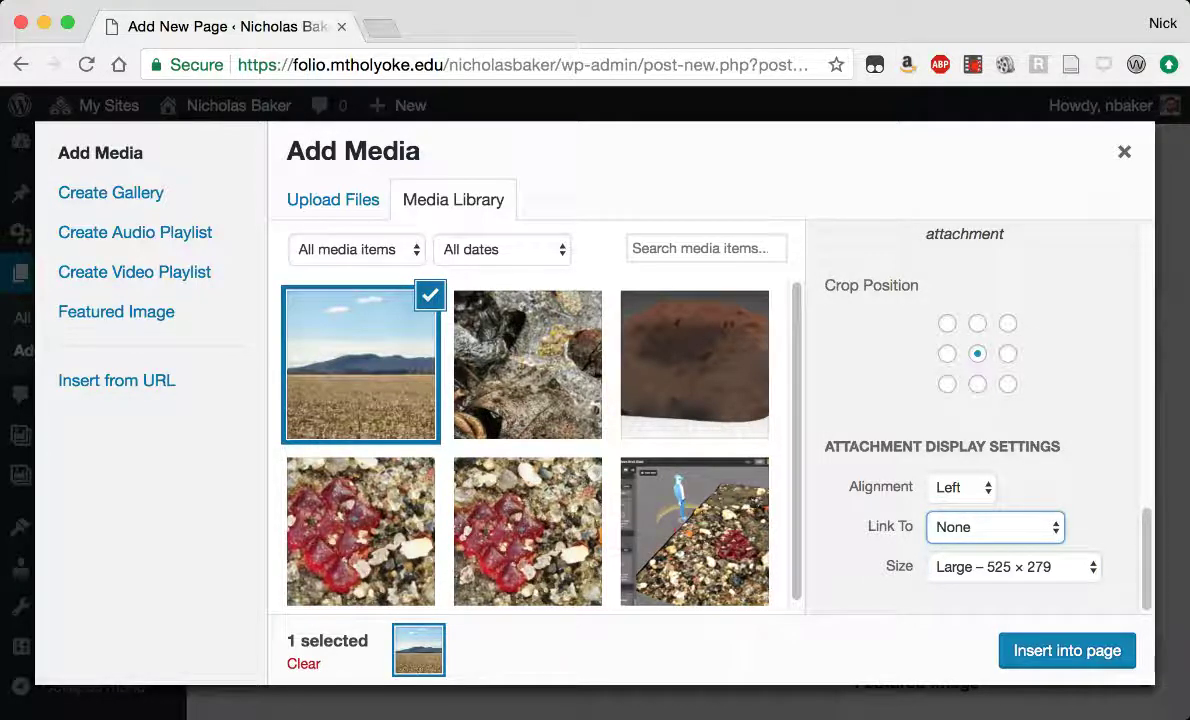
pyautogui.click(1000, 527)
pyautogui.click(1005, 545)
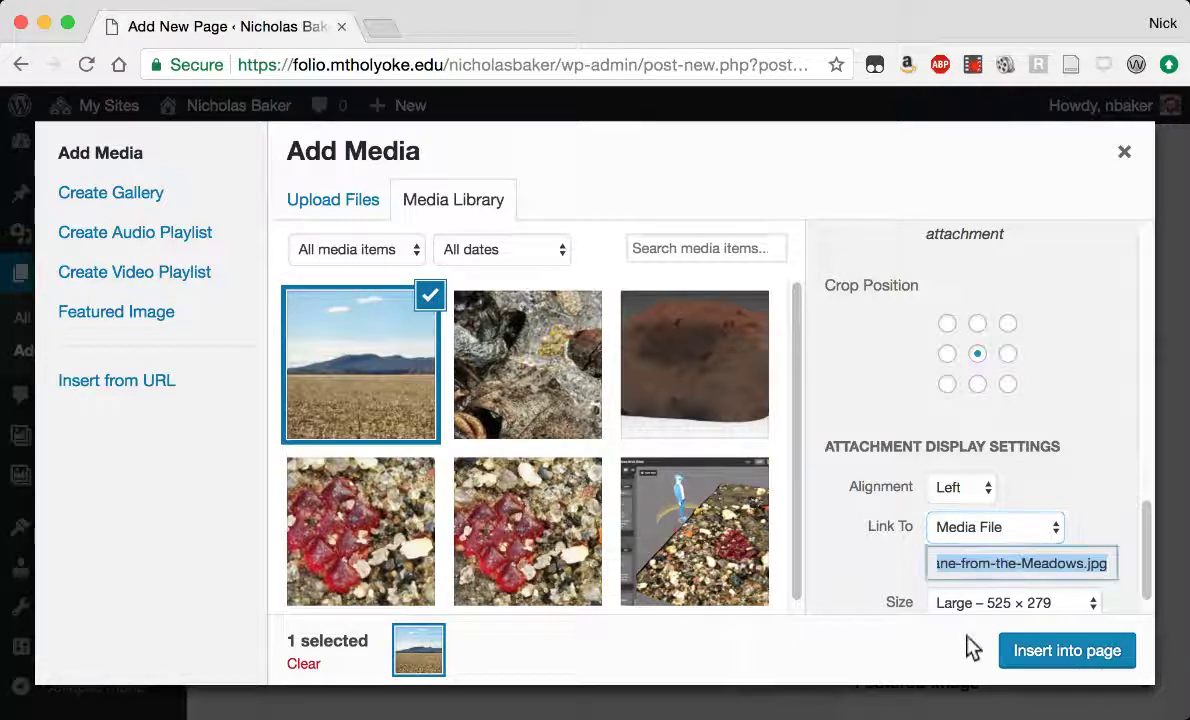
pyautogui.scroll(-1, 836, 566)
pyautogui.click(1070, 655)
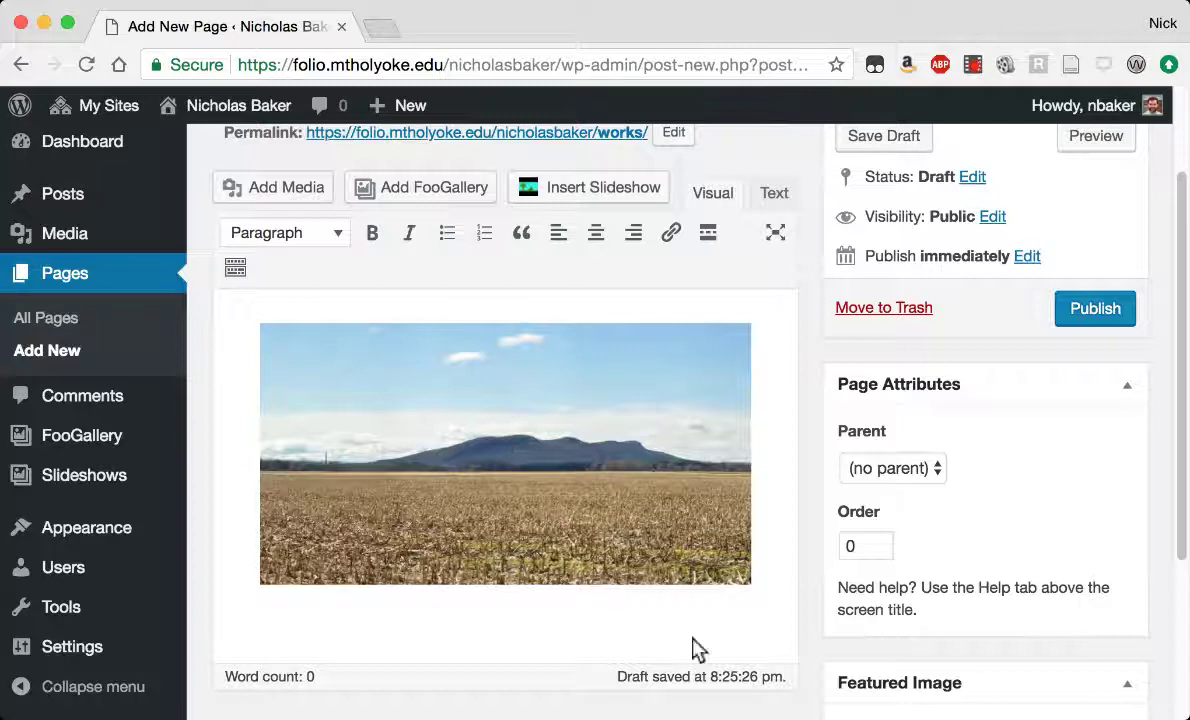
# Publish the Works page.
pyautogui.click(1090, 312)
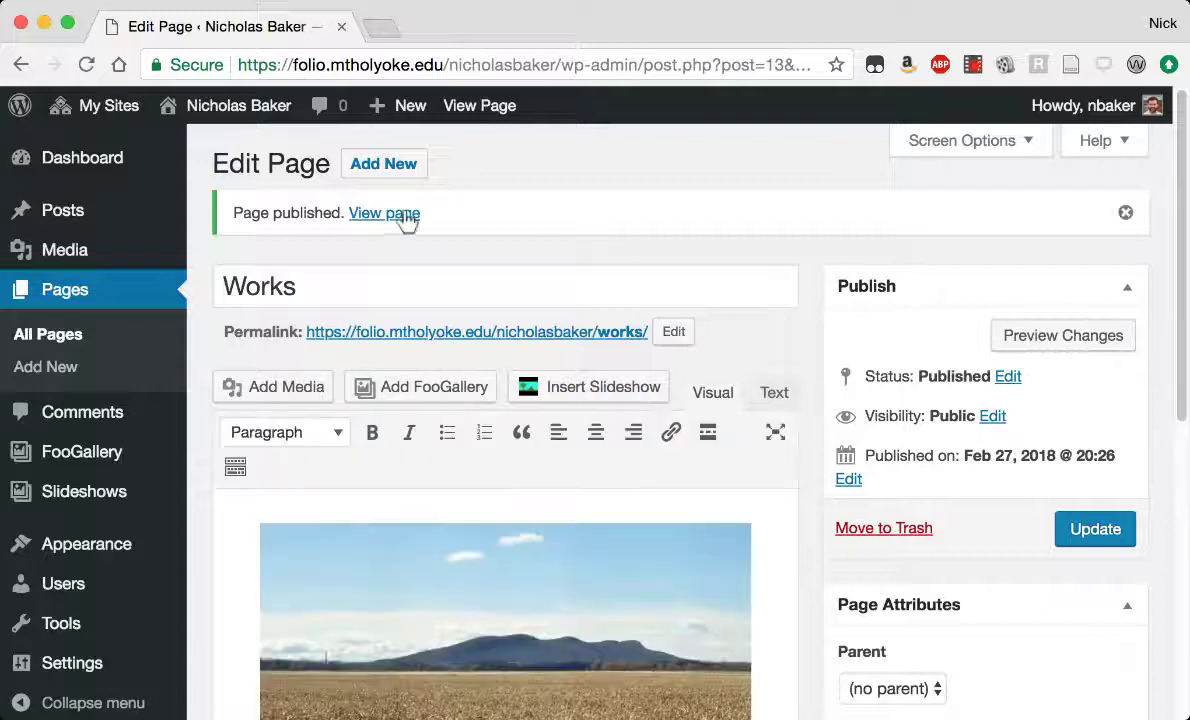
# Open the published Works page on the live site and scroll to its mountain photo.
pyautogui.click(382, 215)
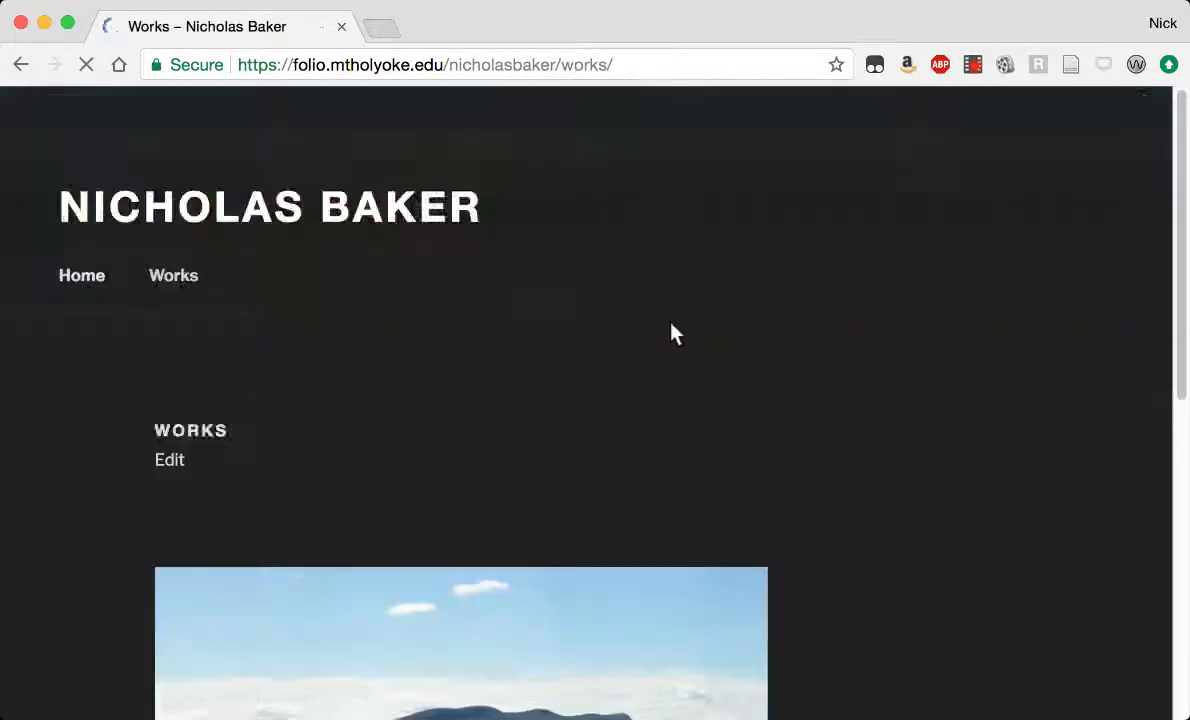
pyautogui.scroll(-4, 408, 510)
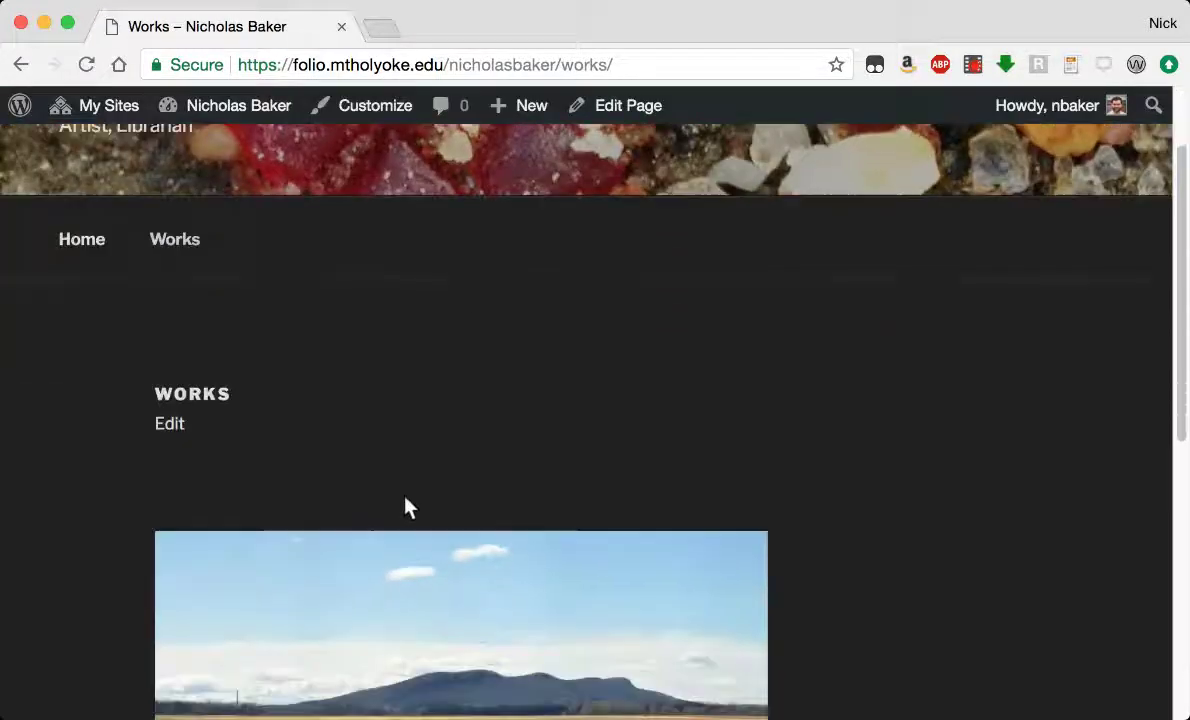
pyautogui.scroll(8, 404, 505)
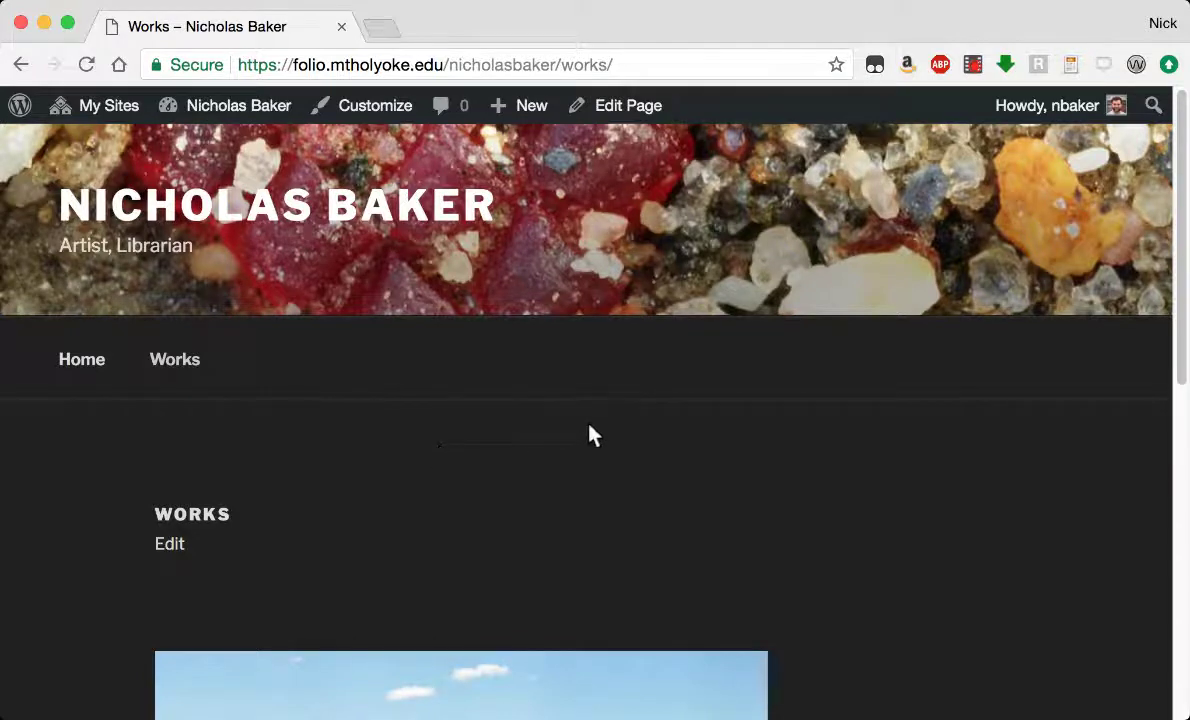
pyautogui.scroll(-5, 590, 435)
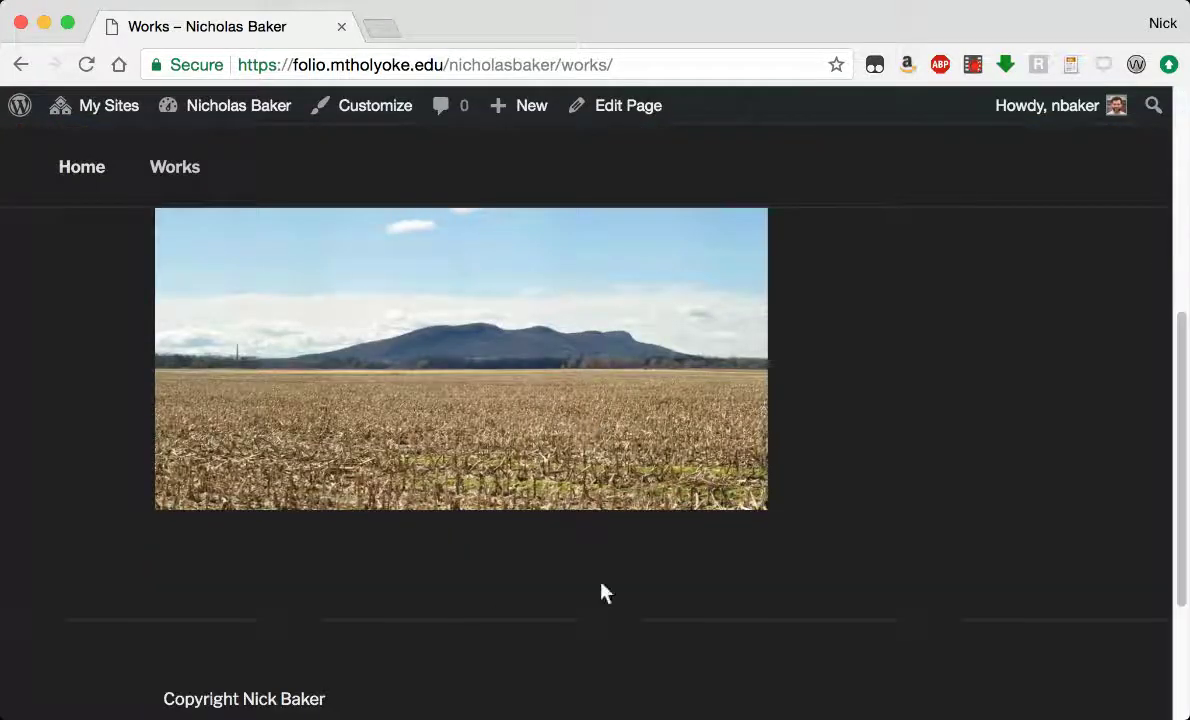
pyautogui.click(470, 369)
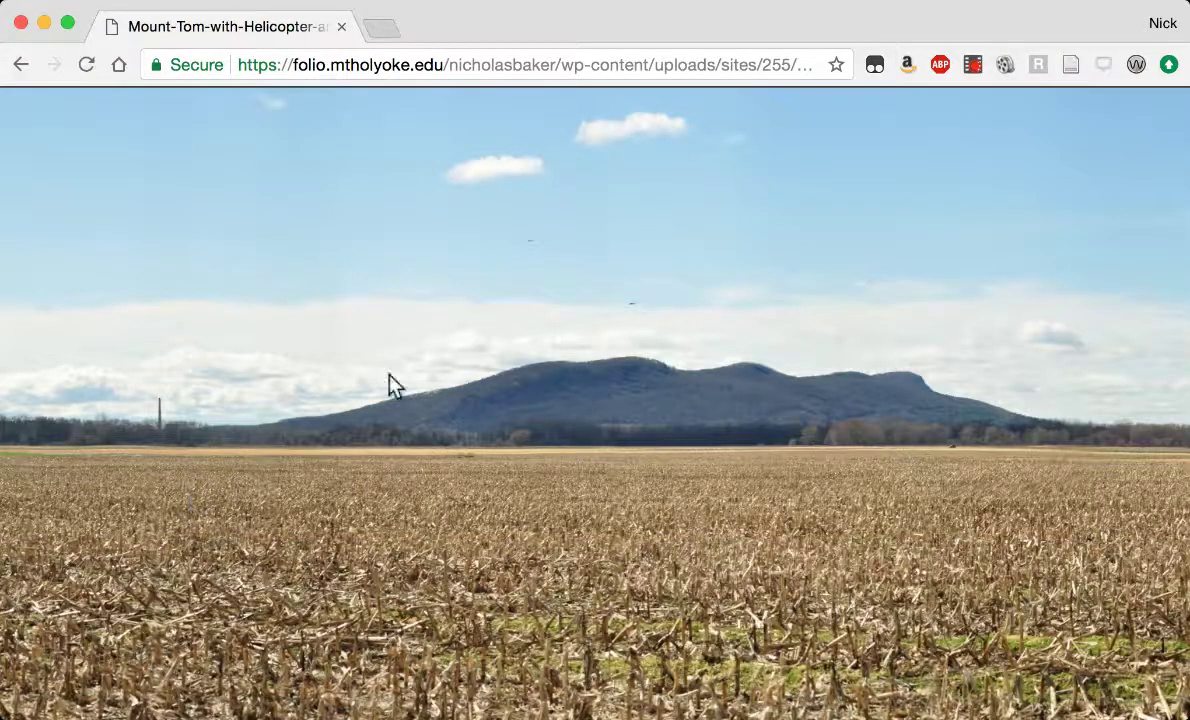
pyautogui.click(574, 400)
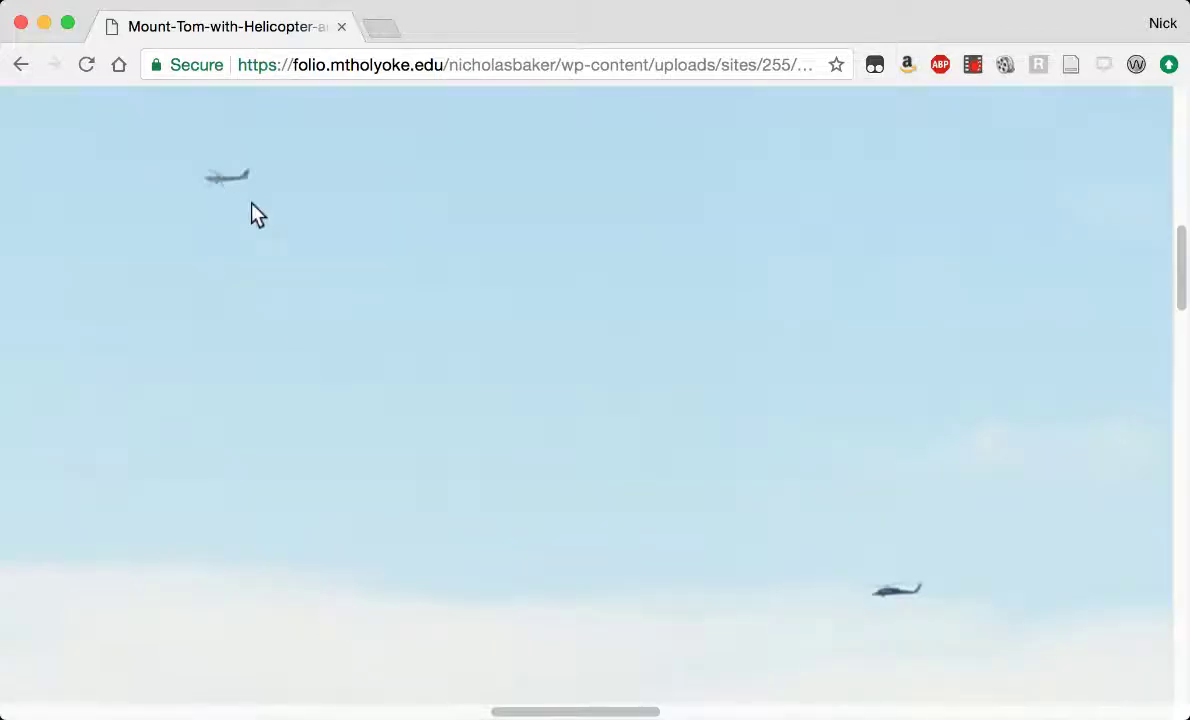
pyautogui.click(533, 455)
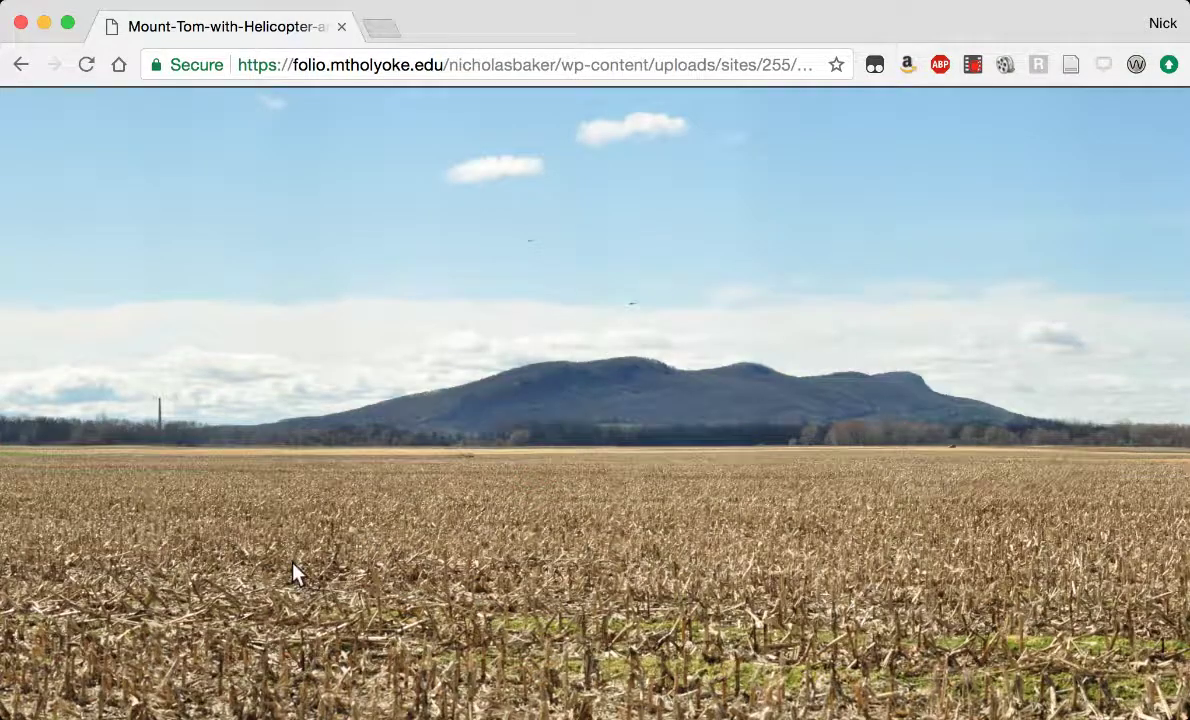
pyautogui.click(155, 406)
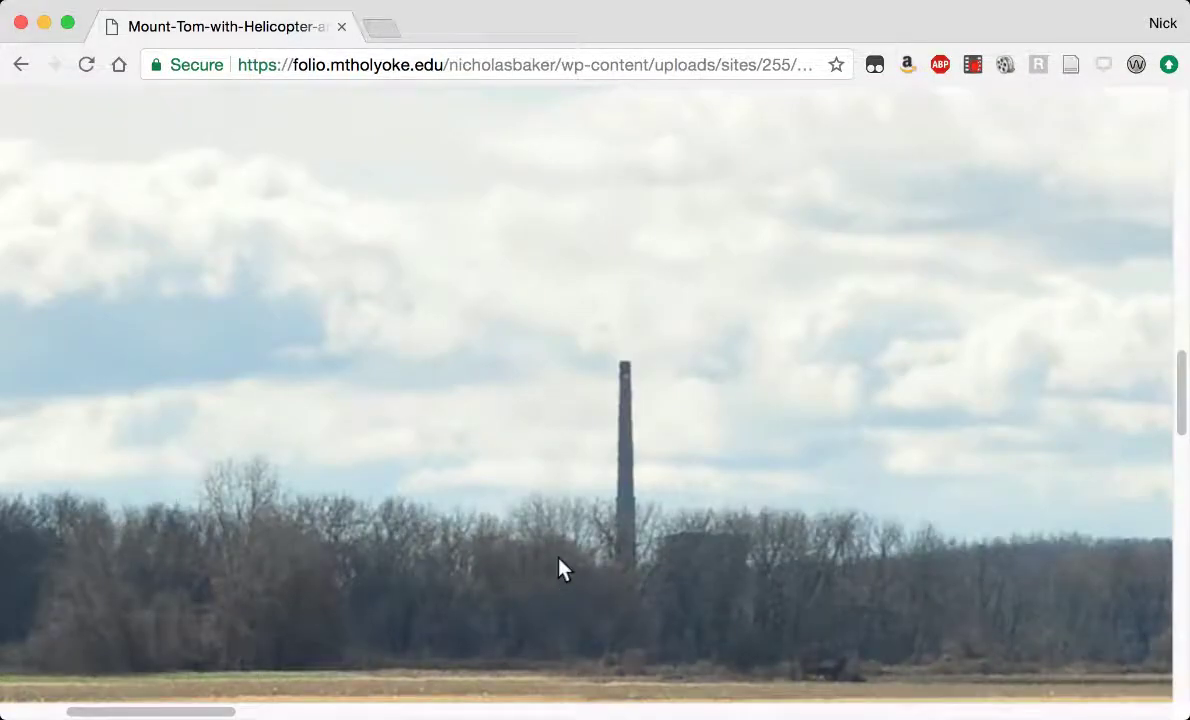
pyautogui.click(643, 549)
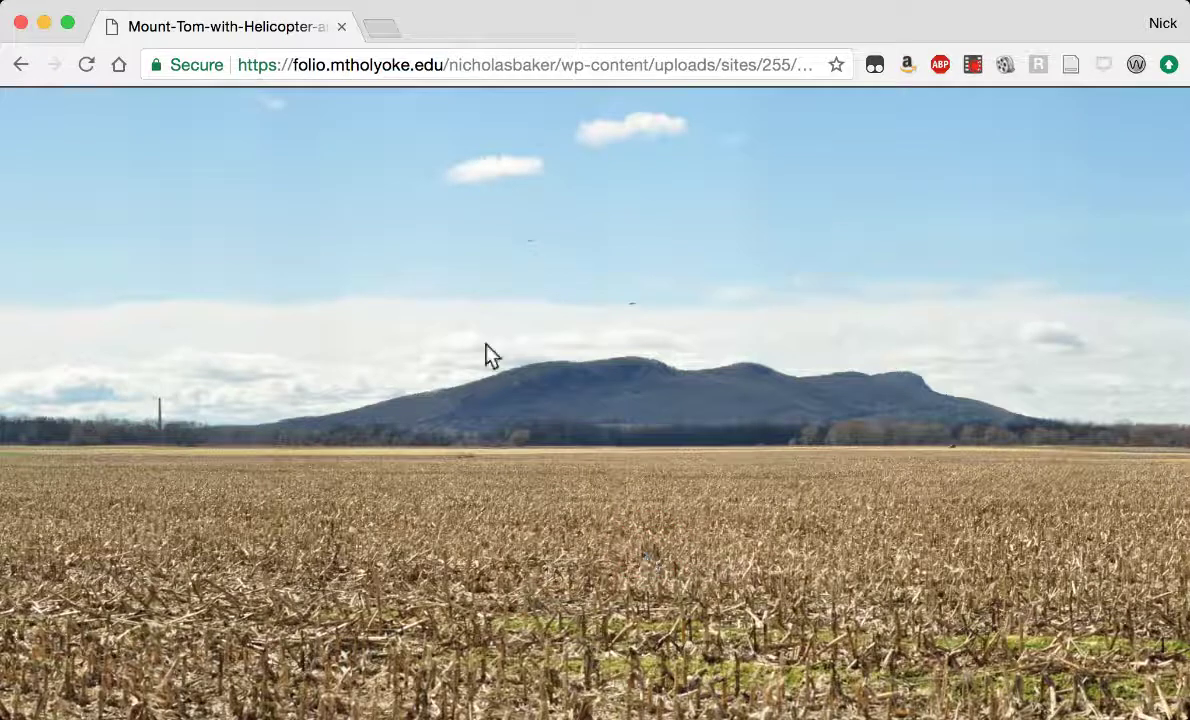
pyautogui.click(21, 64)
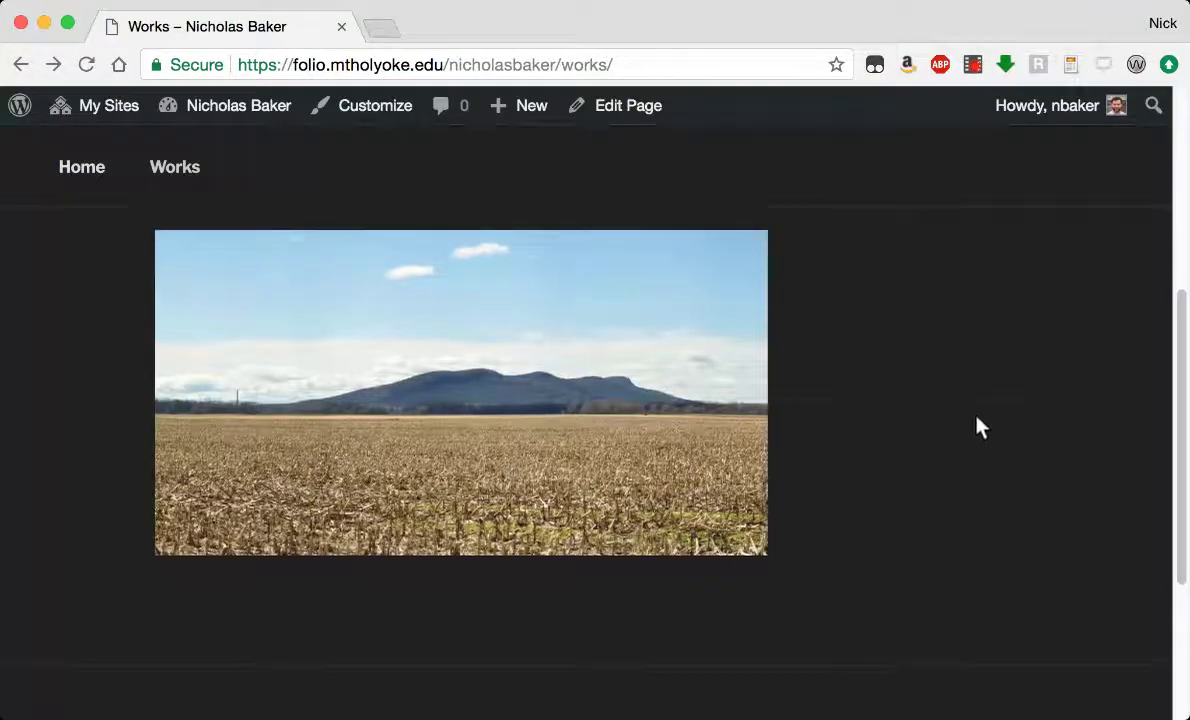
# Go back to the admin Dashboard and start a new blank page from Pages > Add New.
pyautogui.scroll(5, 979, 427)
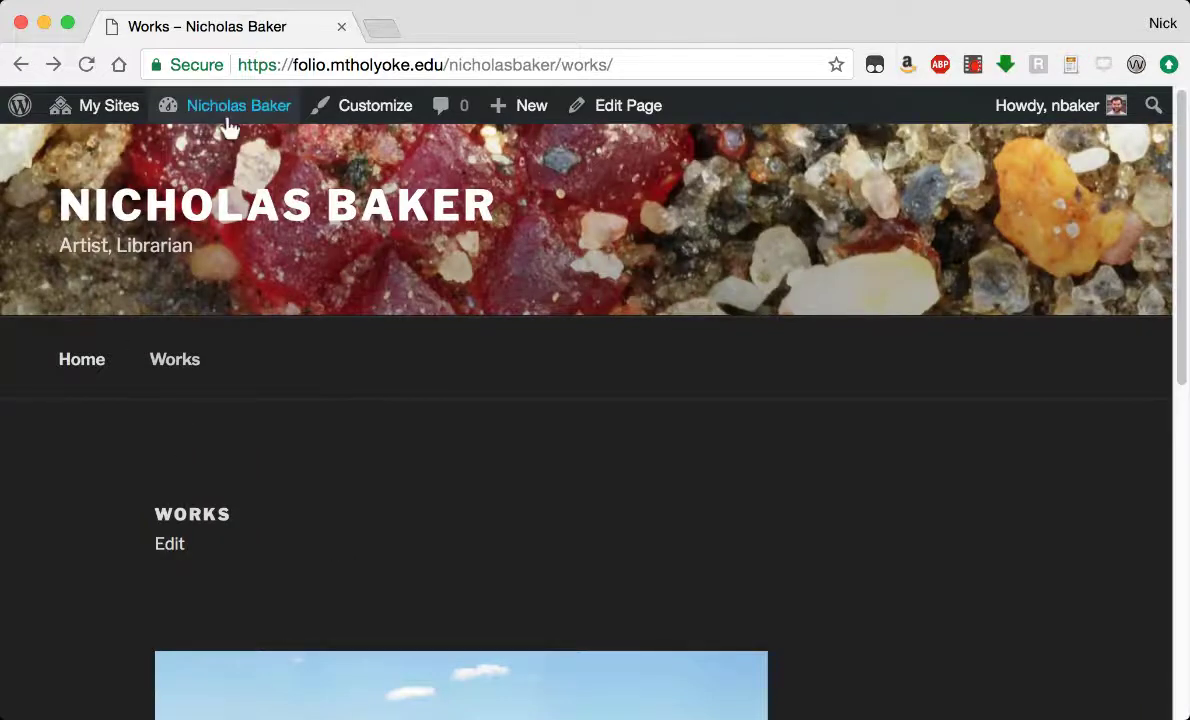
pyautogui.moveTo(228, 112)
pyautogui.click(199, 156)
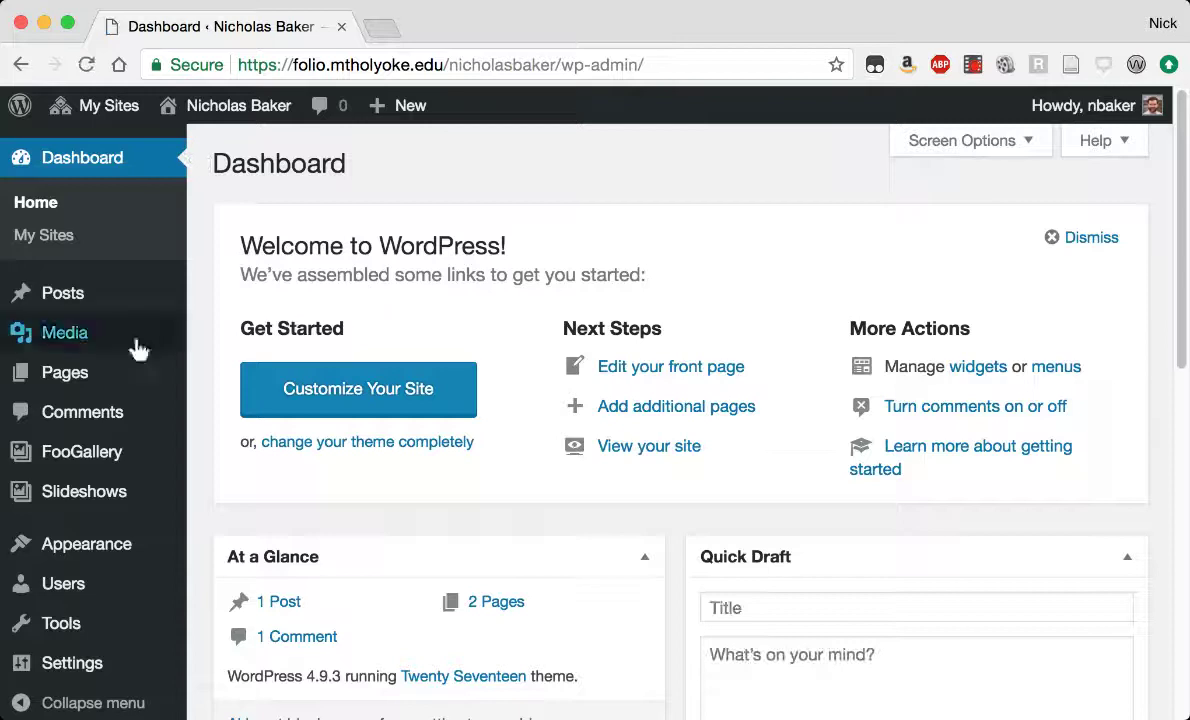
pyautogui.moveTo(62, 376)
pyautogui.click(252, 408)
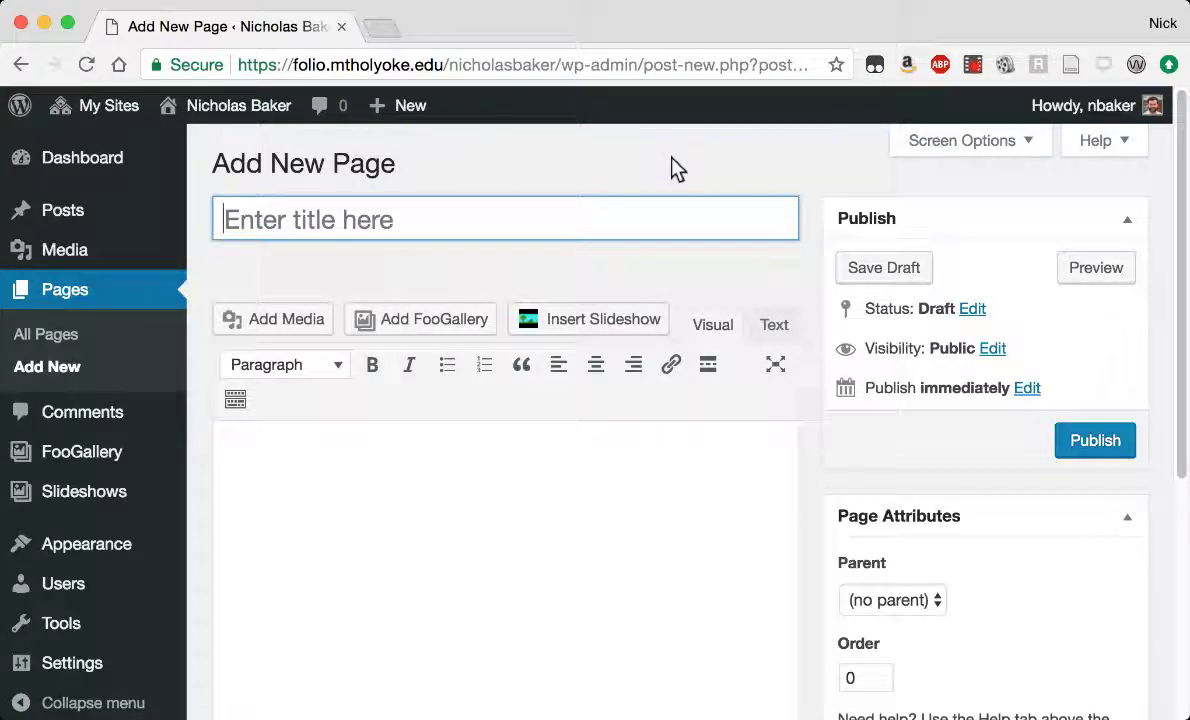
pyautogui.write('Bio')
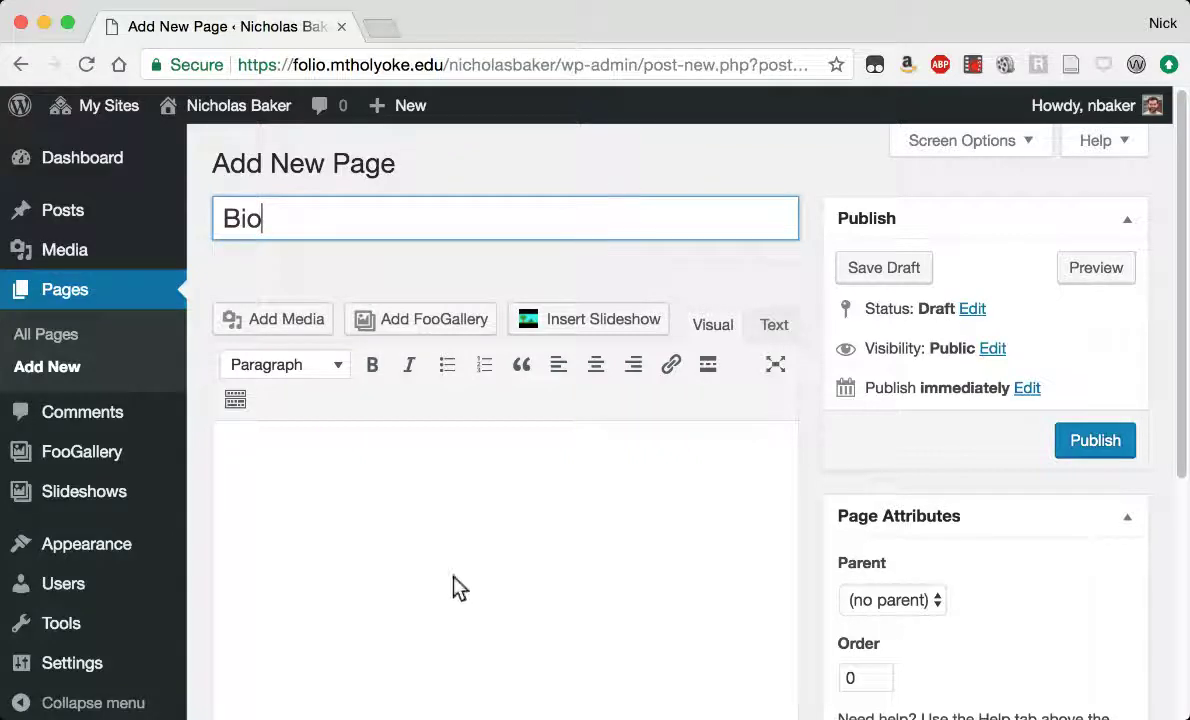
pyautogui.click(393, 475)
pyautogui.write('Nick Ba')
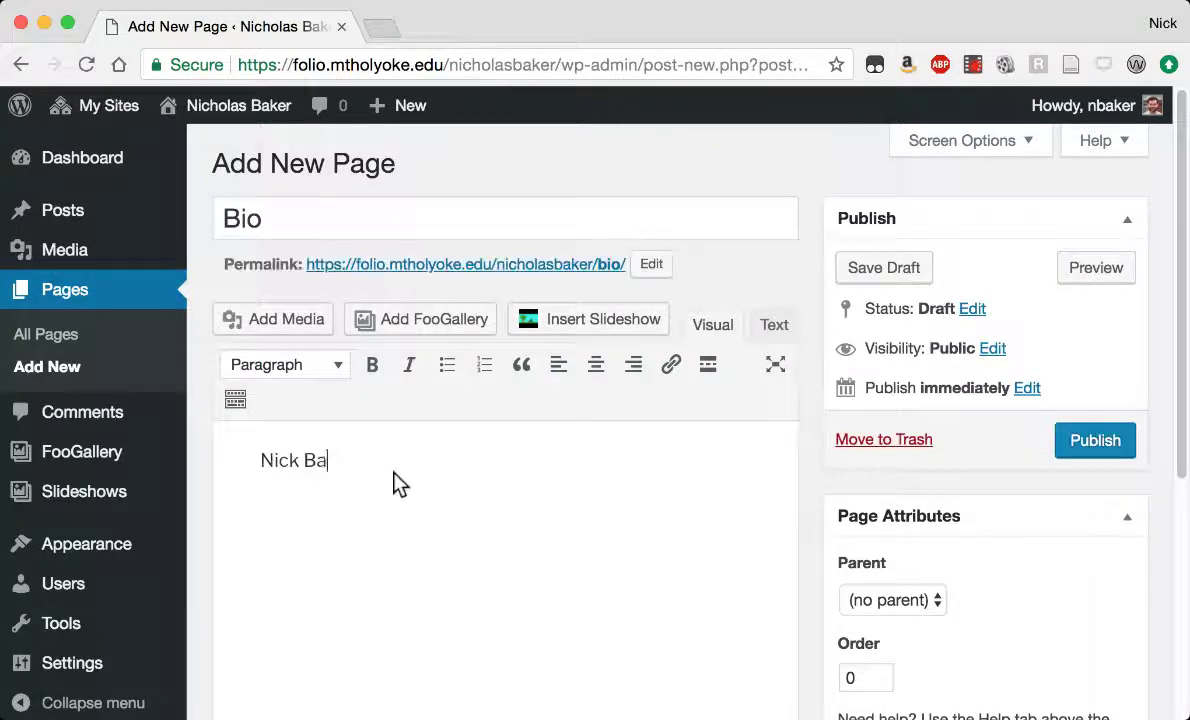
pyautogui.write('ker lives and works in')
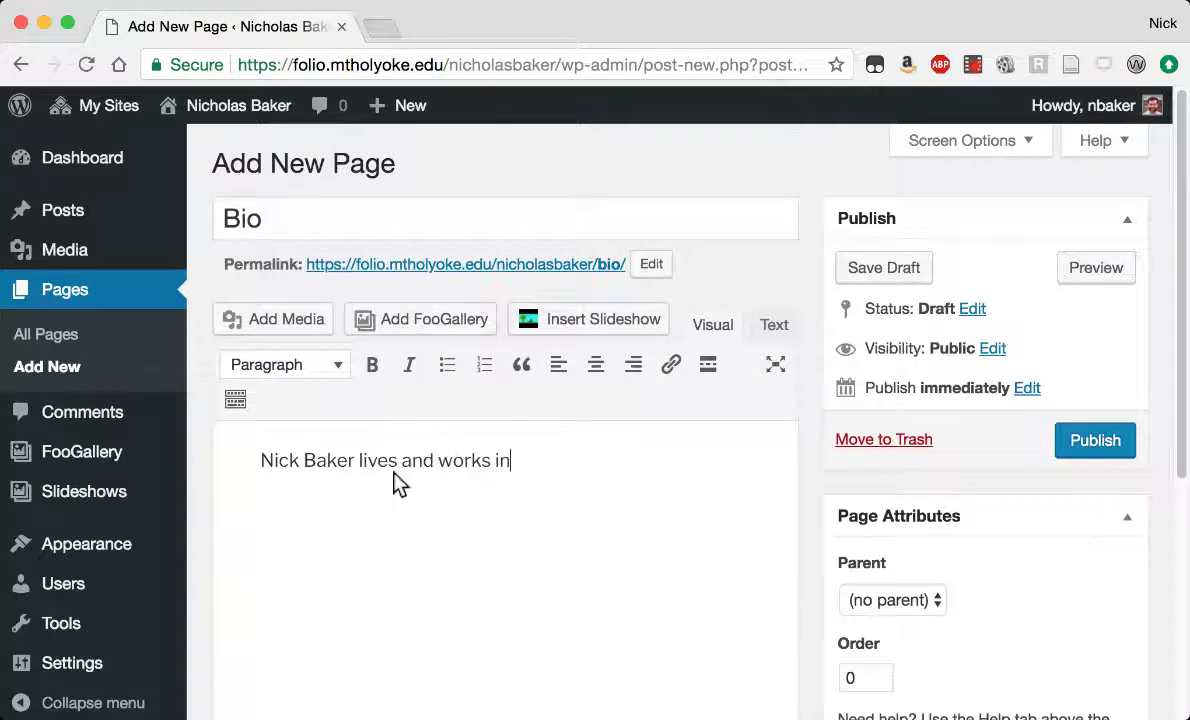
pyautogui.write(' the Pio')
pyautogui.press('BackSpace')
pyautogui.write('ionee')
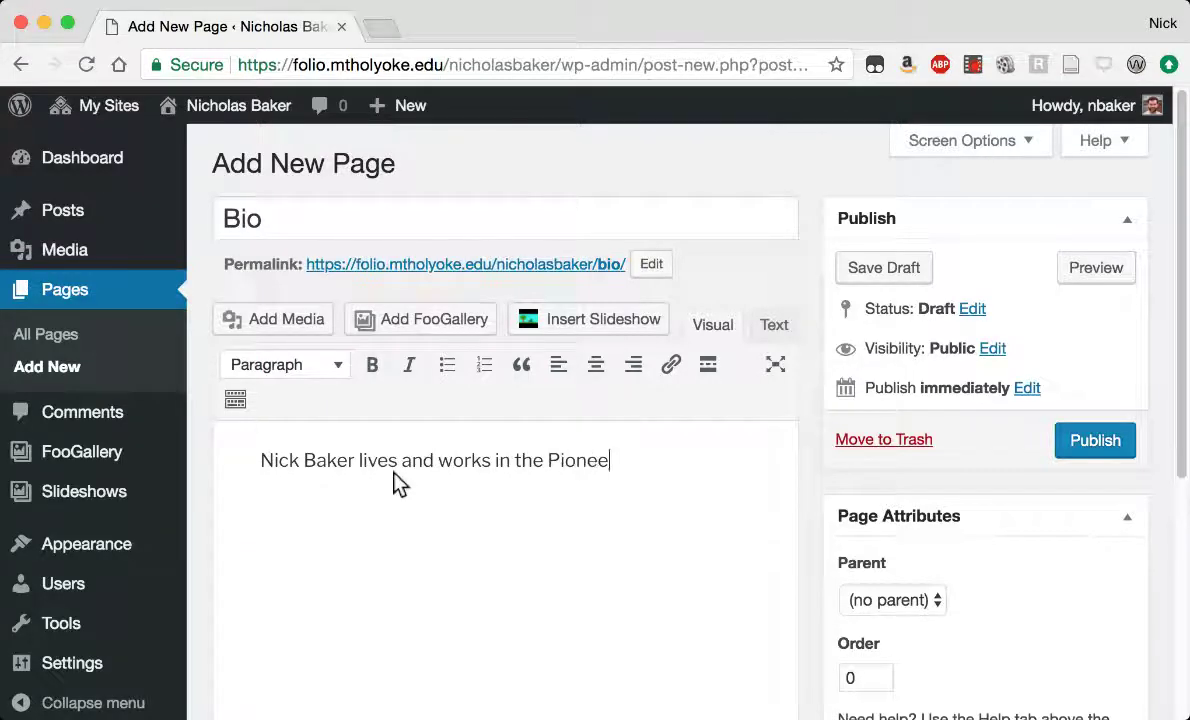
pyautogui.write('r Valley of Weste')
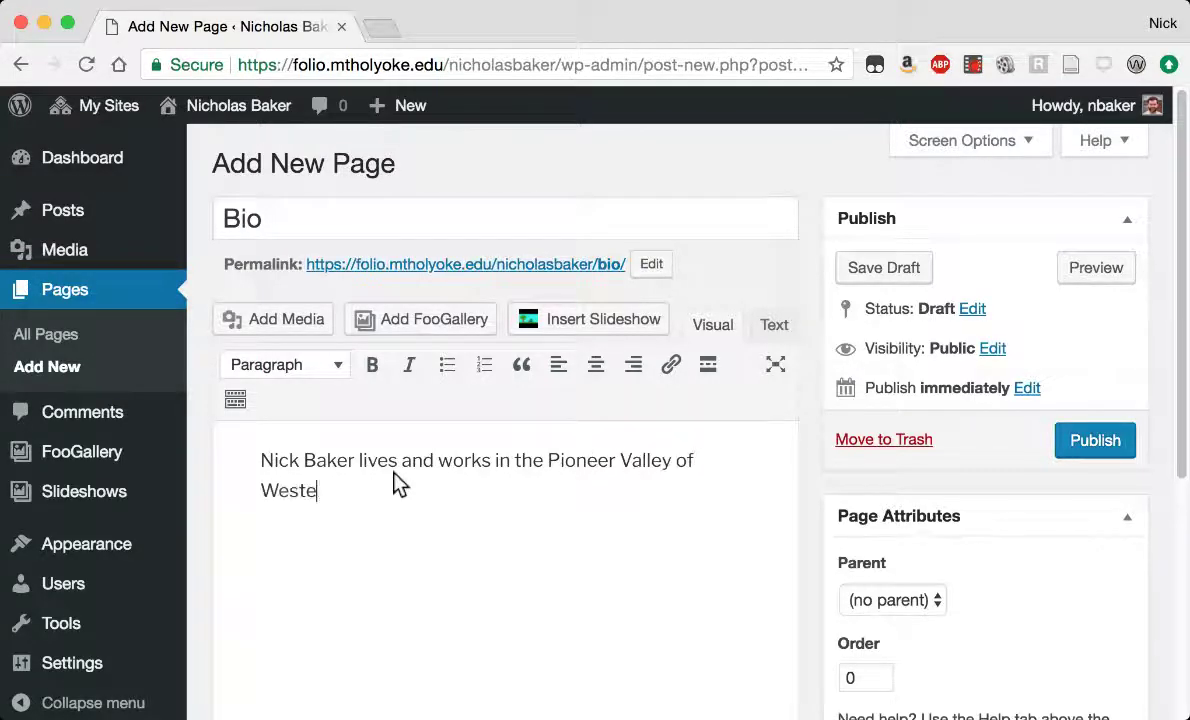
pyautogui.write('rn Massachusetts.')
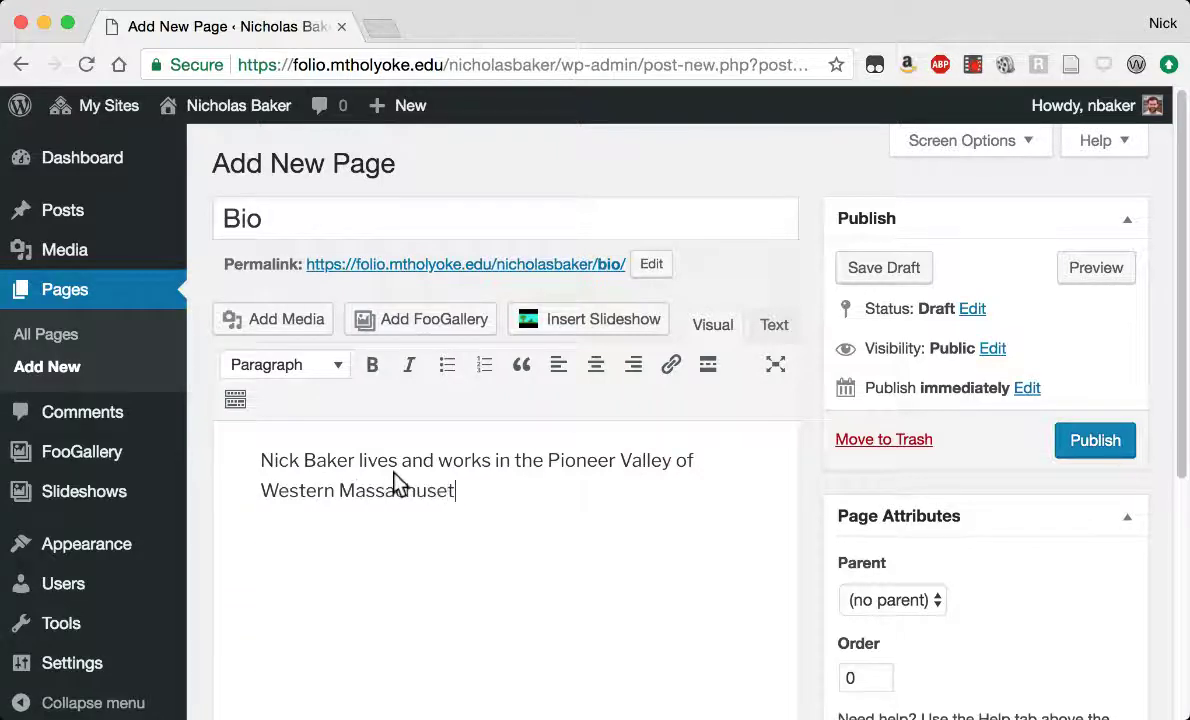
# Publish the Bio page.
pyautogui.click(1107, 444)
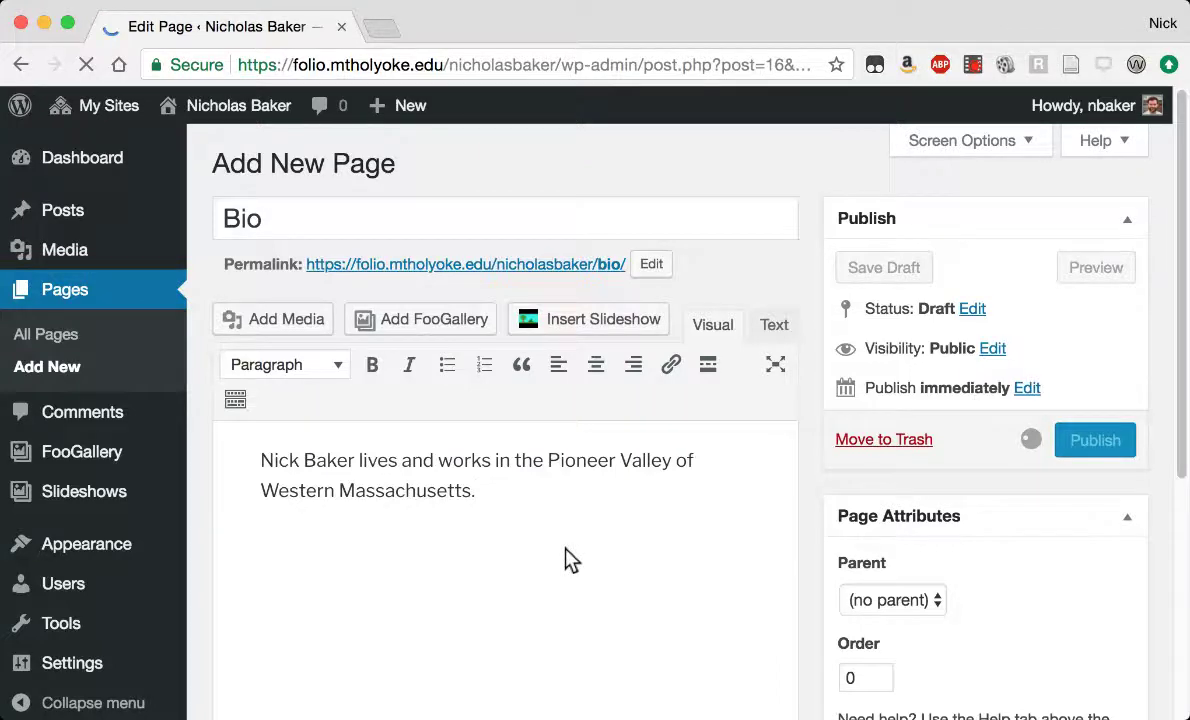
pyautogui.scroll(-4, 640, 528)
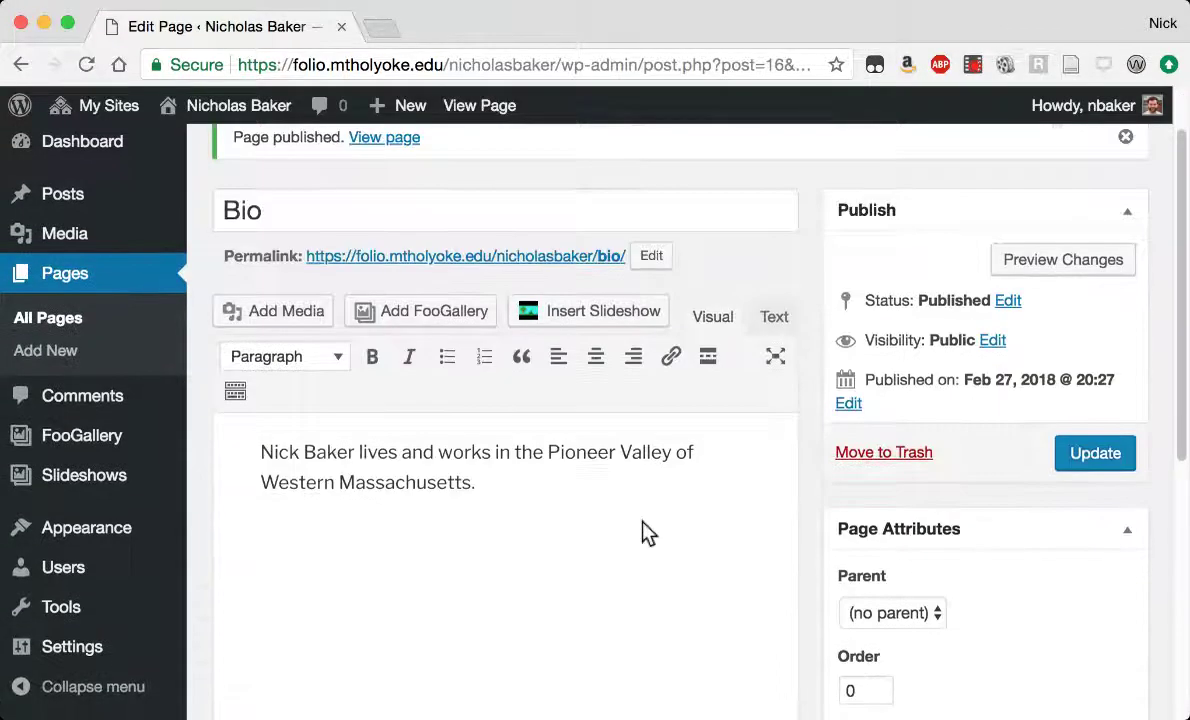
pyautogui.scroll(3, 544, 473)
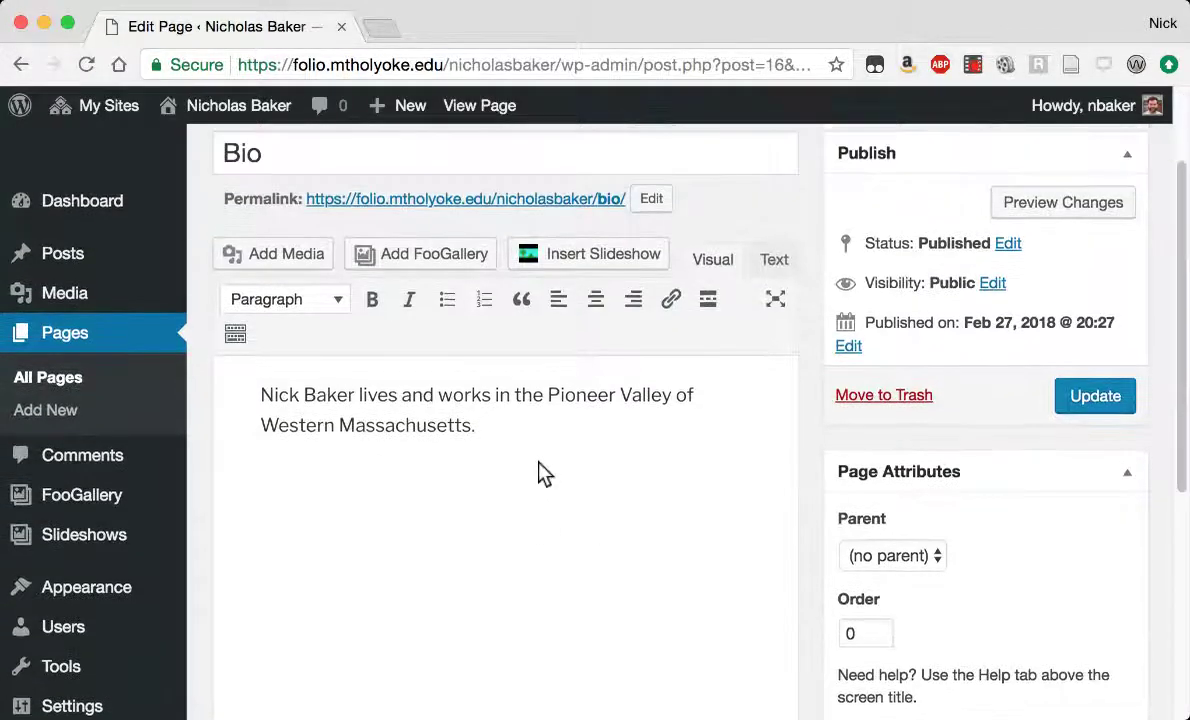
# Create a new page titled Process reading 'I work in digital photography and 3D media.'.
pyautogui.click(47, 367)
pyautogui.click(365, 215)
pyautogui.write('Process')
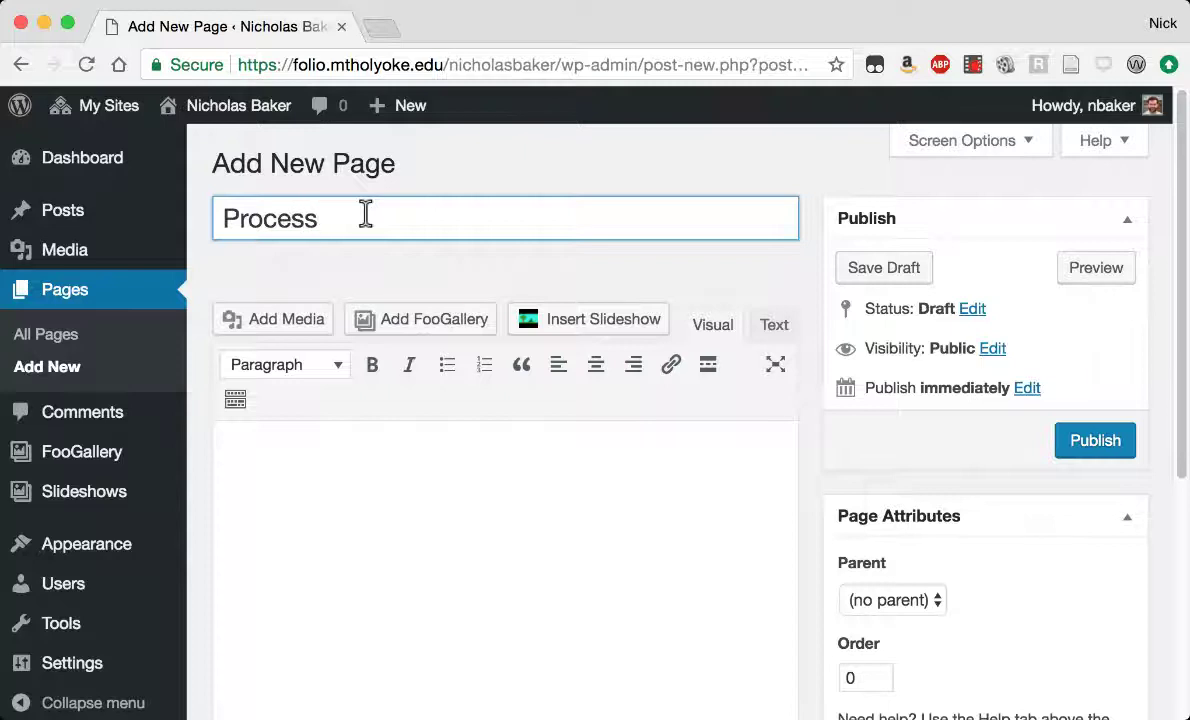
pyautogui.click(418, 492)
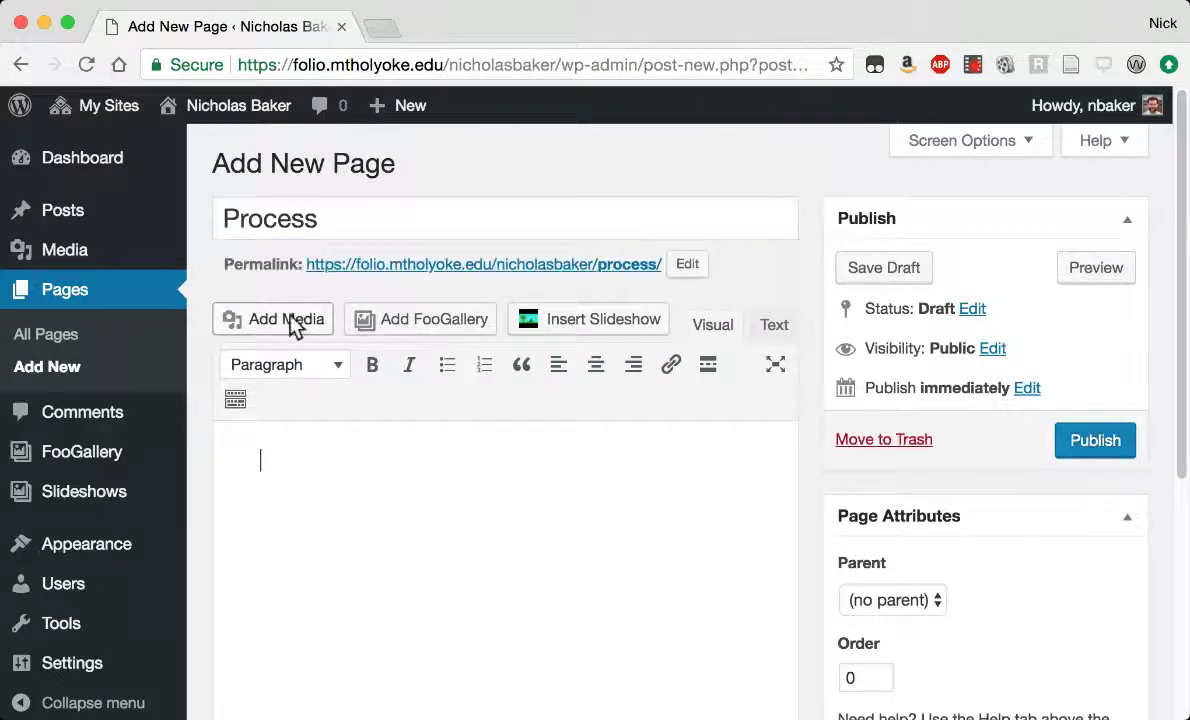
pyautogui.write('I work in digital pho')
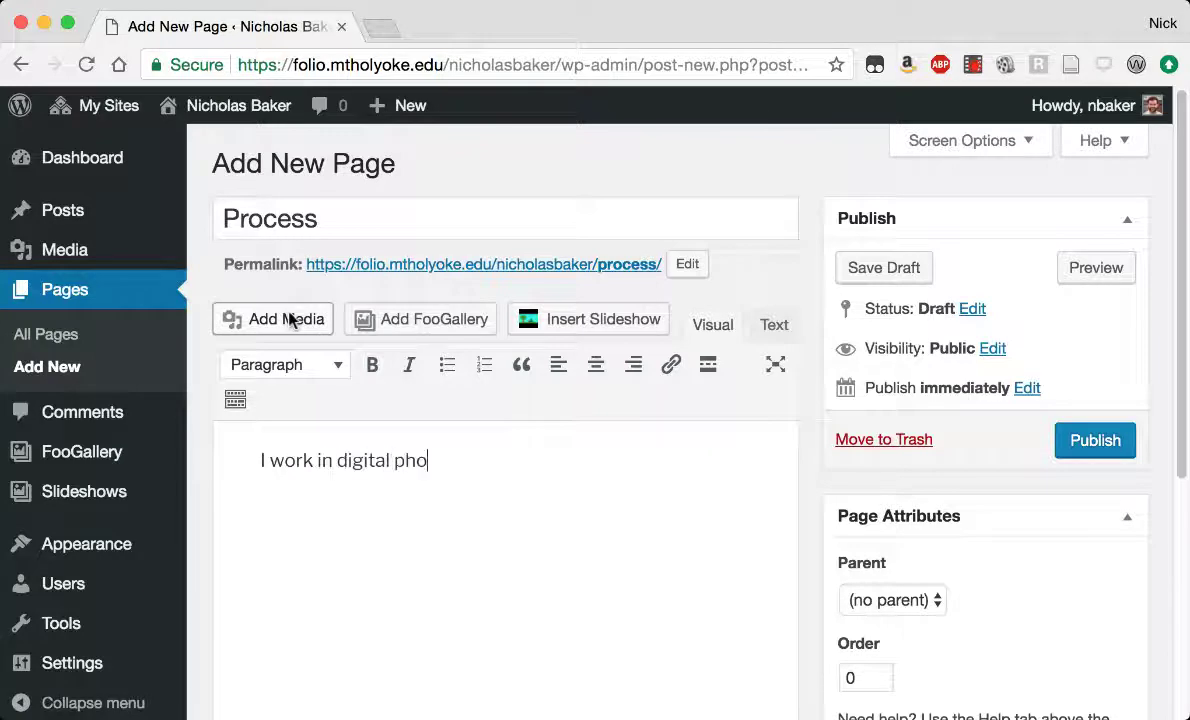
pyautogui.write('tography and 3D media.')
pyautogui.press('Return')
# Choose the 3D editor screenshot from the Media Library with Link To set to None.
pyautogui.click(262, 318)
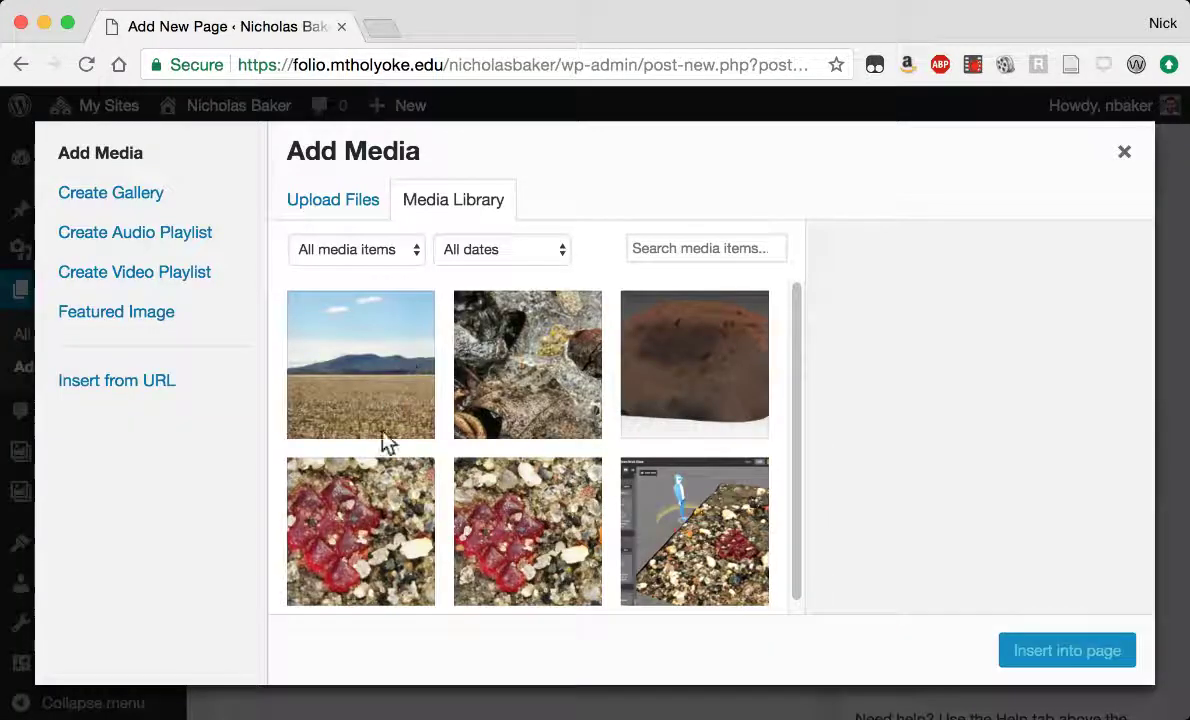
pyautogui.scroll(-1, 500, 388)
pyautogui.click(680, 470)
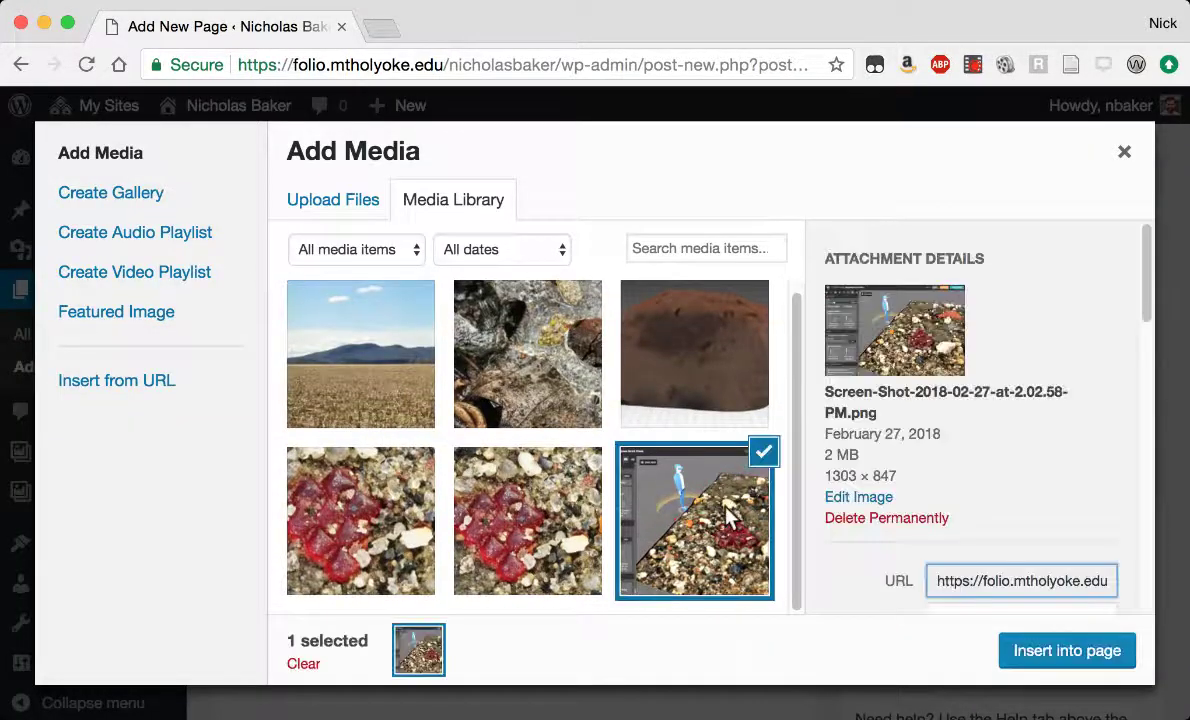
pyautogui.scroll(-10, 1044, 404)
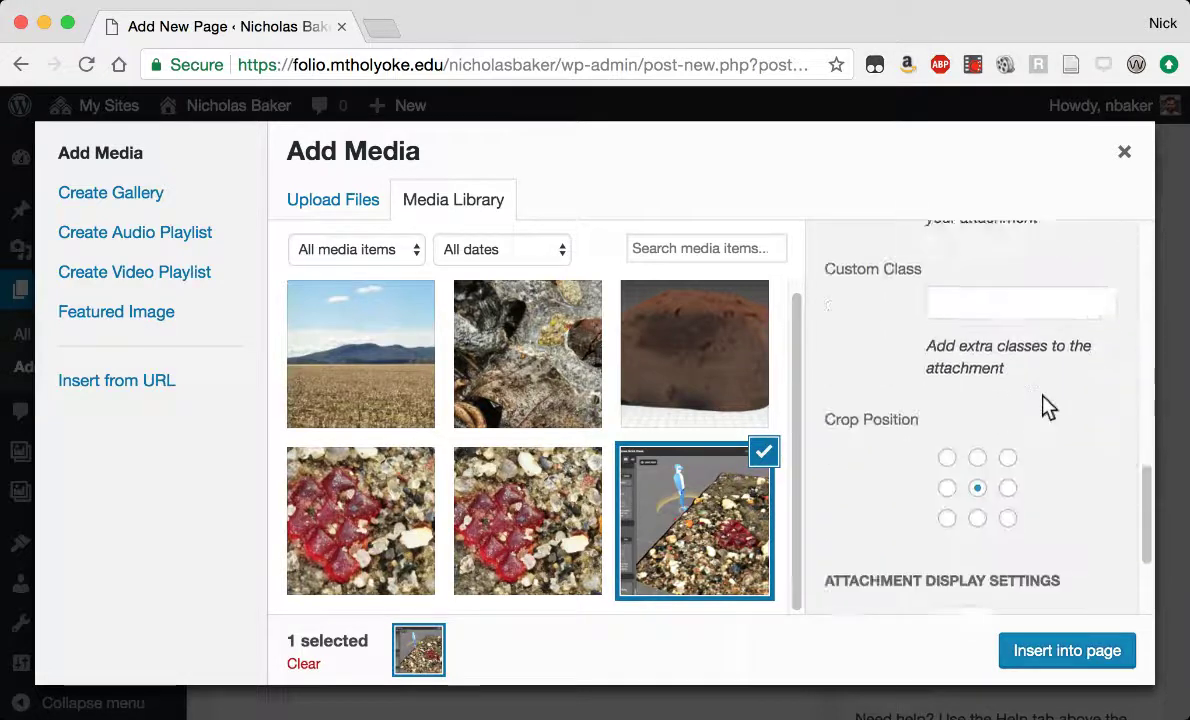
pyautogui.scroll(-1, 1044, 404)
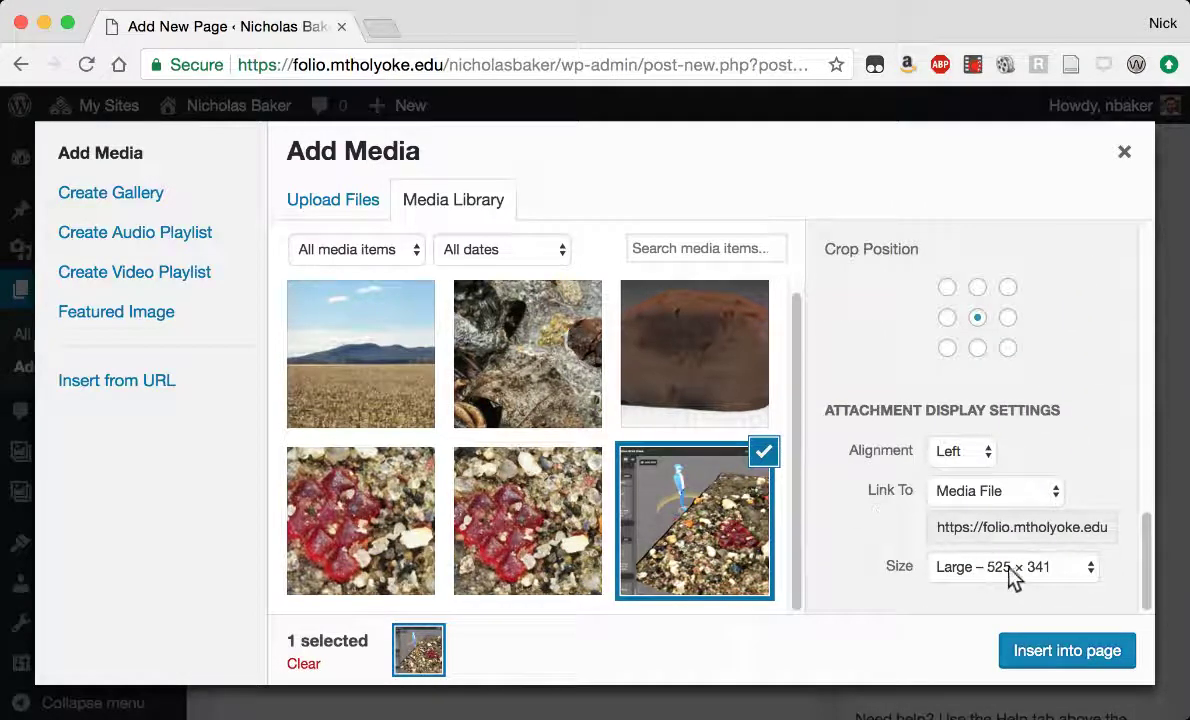
pyautogui.click(990, 491)
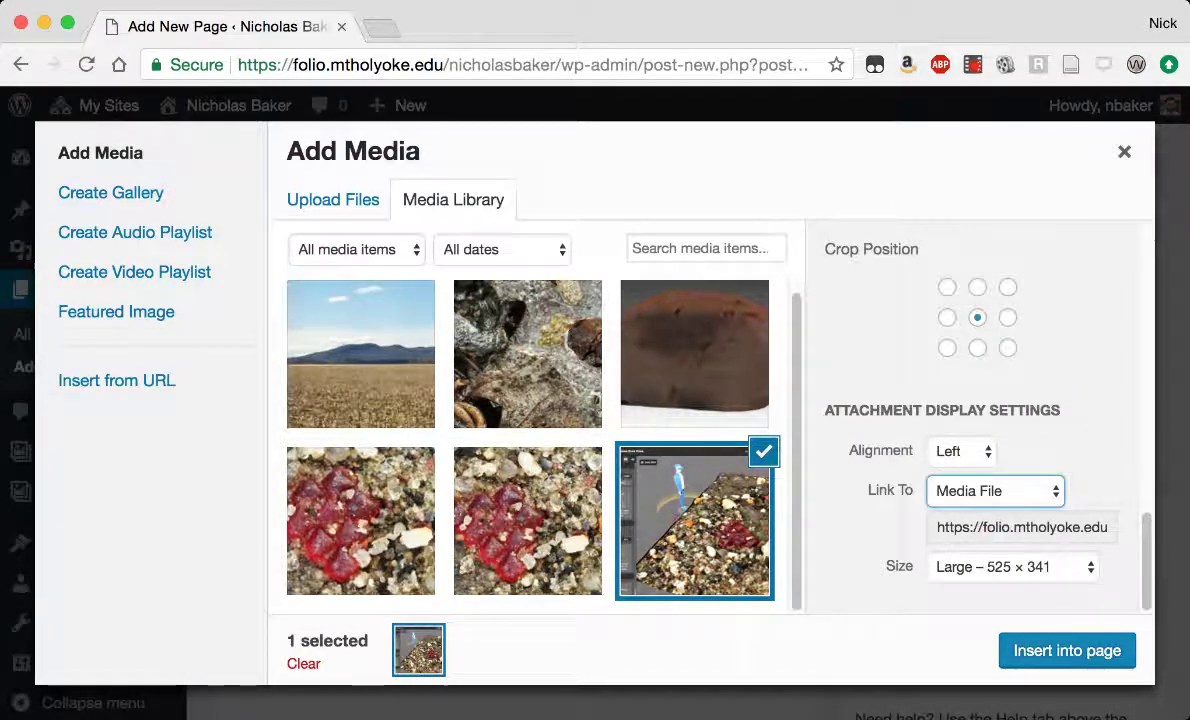
pyautogui.click(878, 548)
# Insert the 3D screenshot into the Process page.
pyautogui.click(1093, 656)
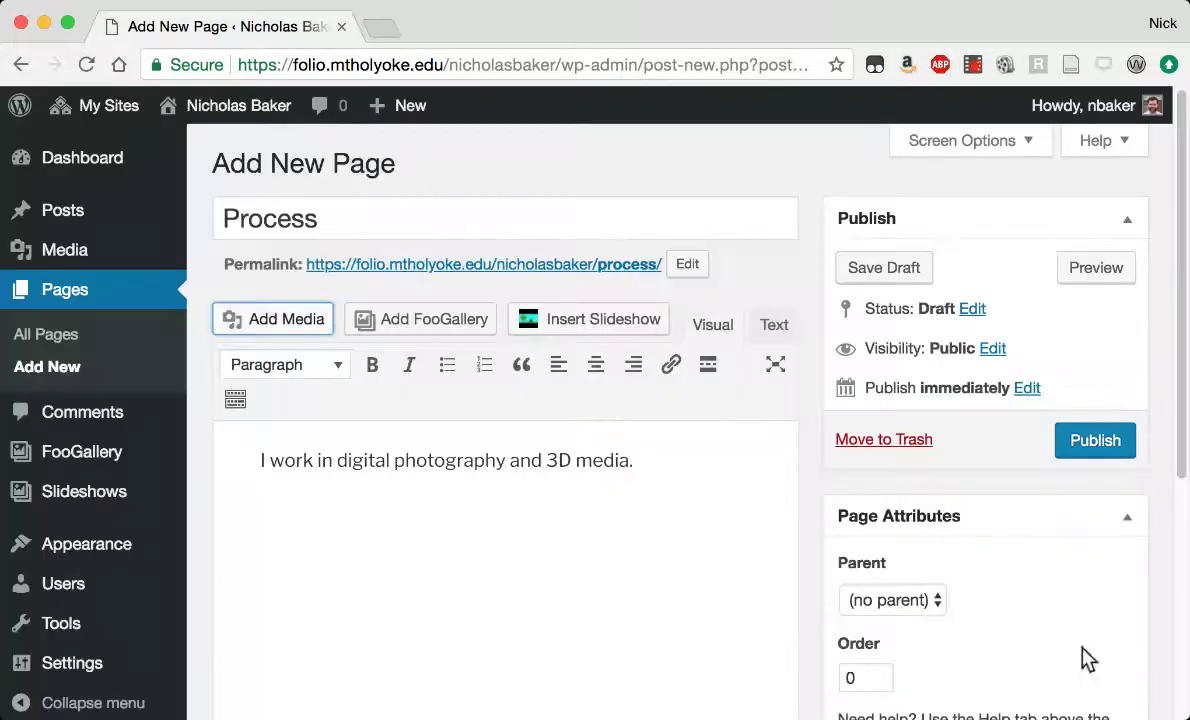
pyautogui.scroll(-3, 648, 465)
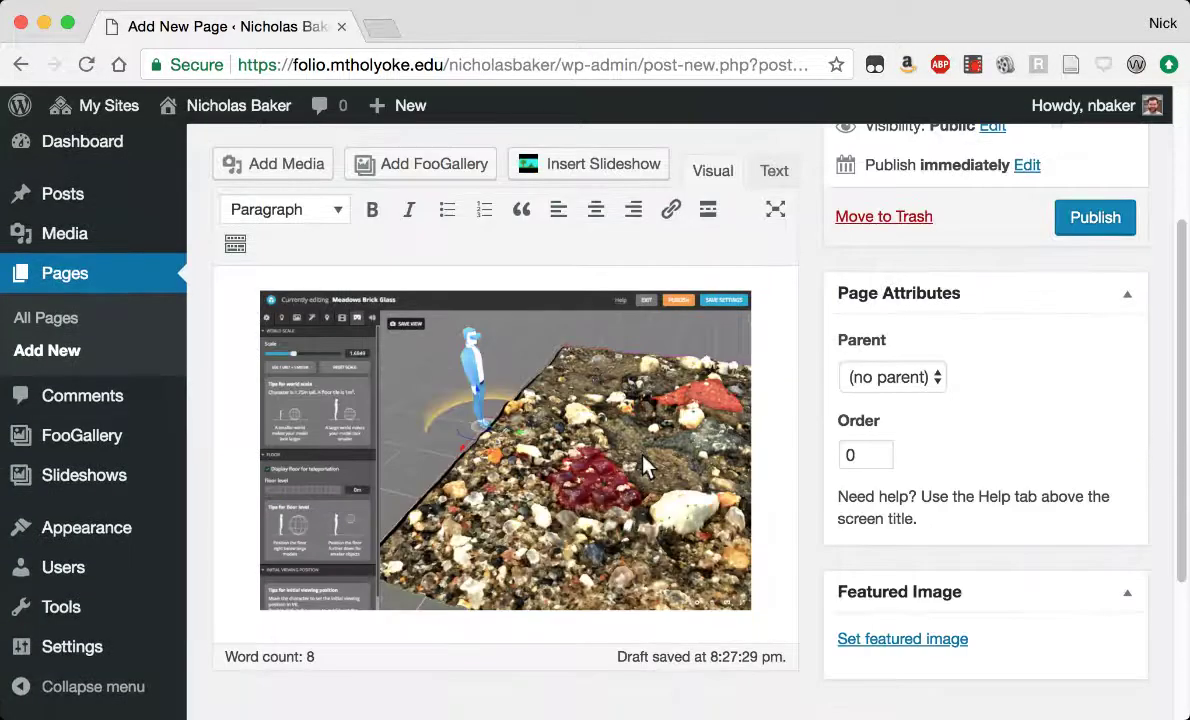
pyautogui.scroll(4, 760, 382)
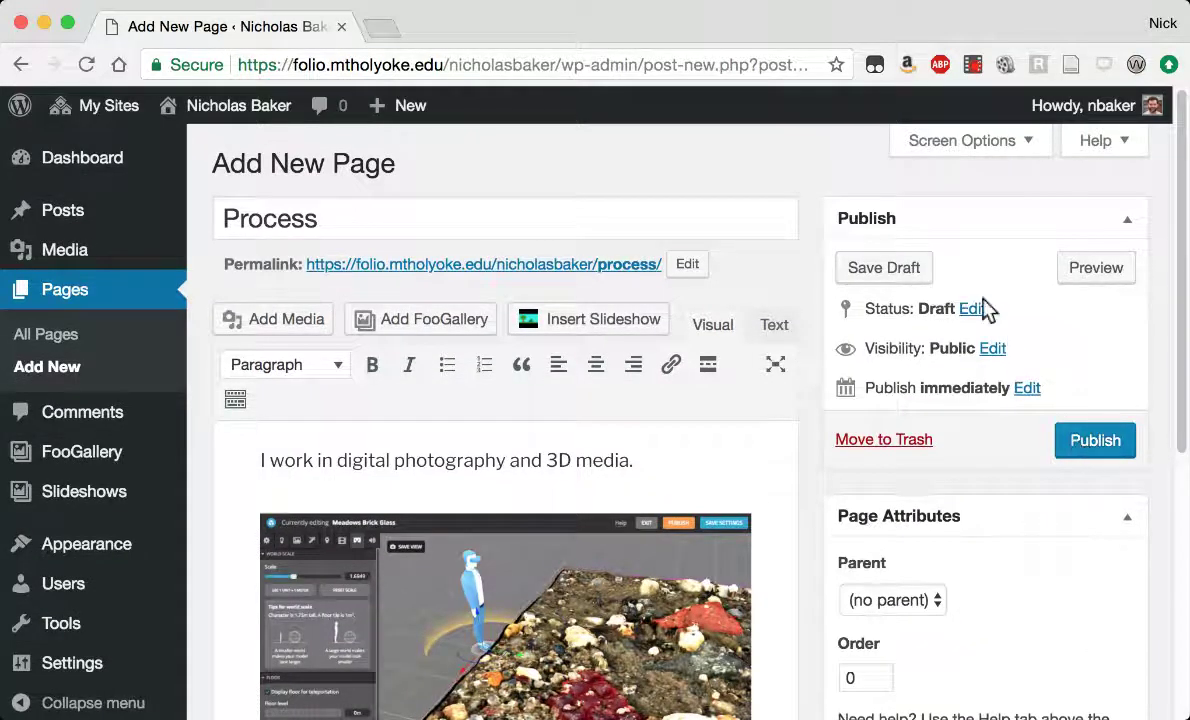
# Set the publish date to Jan 27, 2018 at 12:00 and publish the Process page.
pyautogui.click(1026, 388)
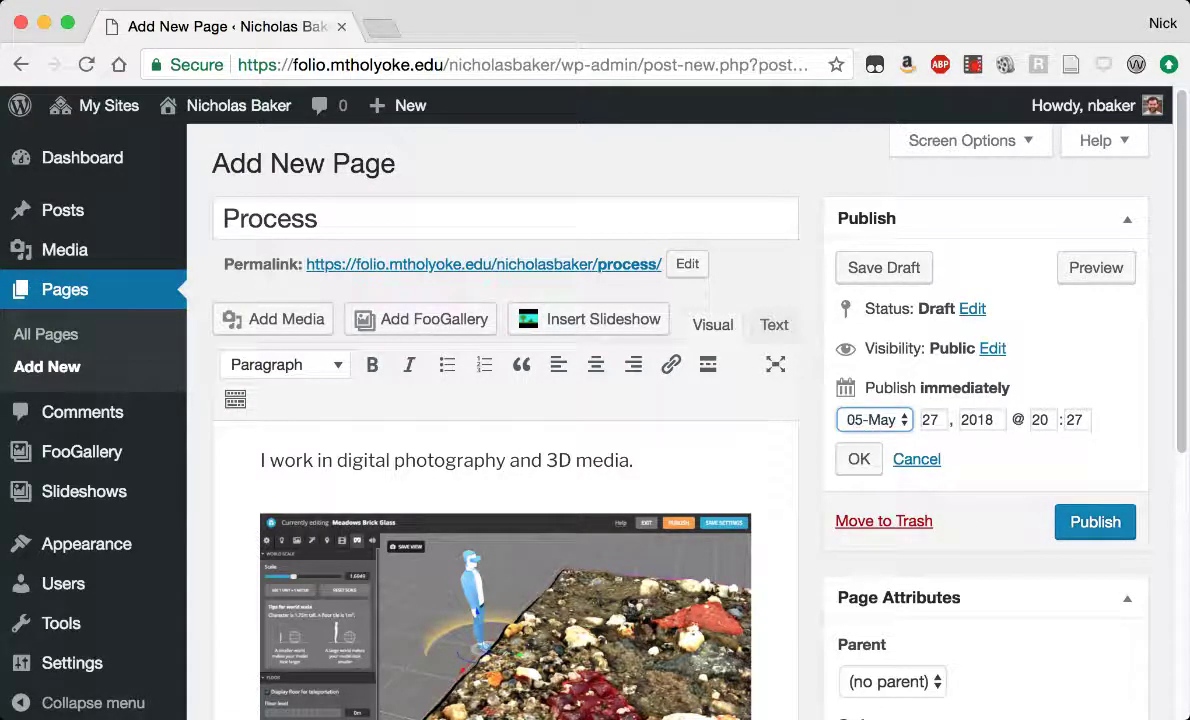
pyautogui.doubleClick(1040, 420)
pyautogui.write('12')
pyautogui.doubleClick(1075, 419)
pyautogui.write('00')
pyautogui.click(857, 461)
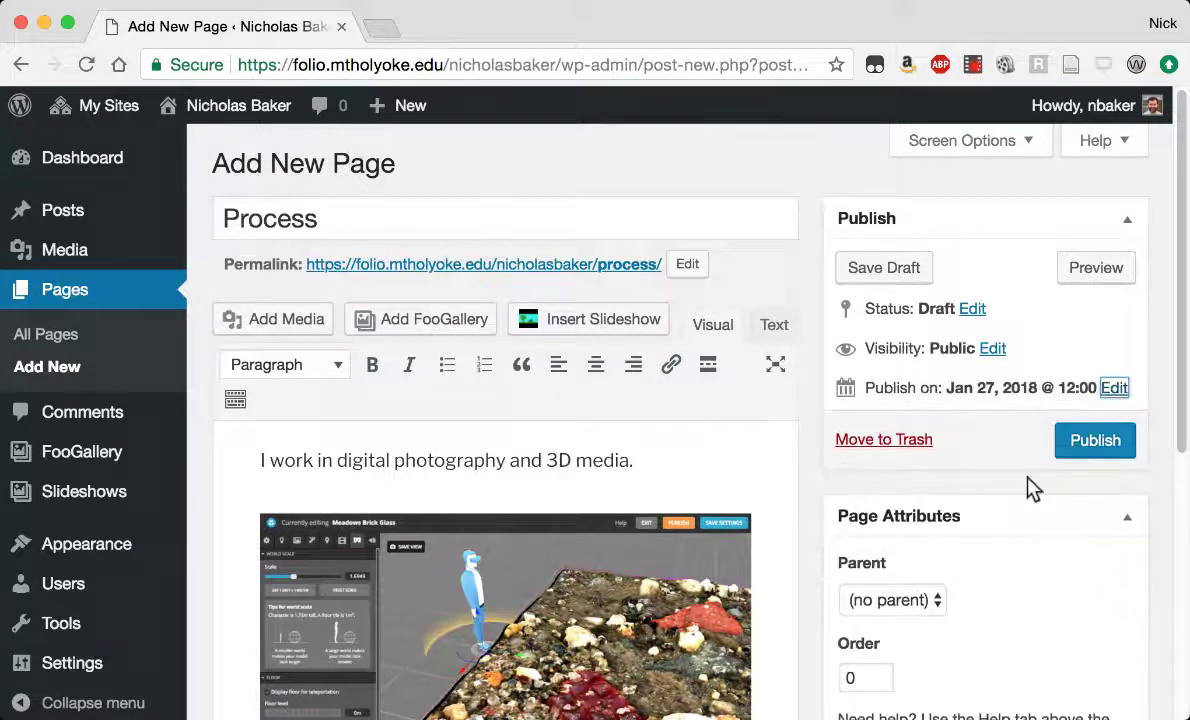
pyautogui.click(1058, 441)
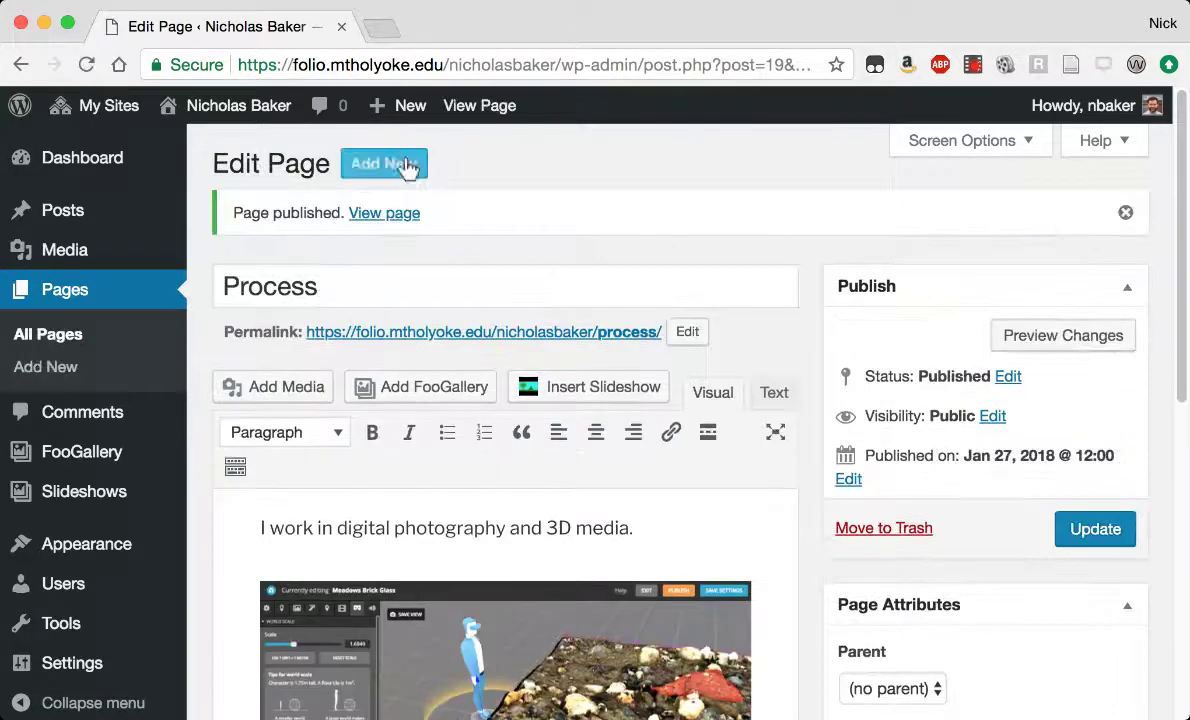
# View the live Process page and scroll through its sentence and 3D screenshot.
pyautogui.click(393, 214)
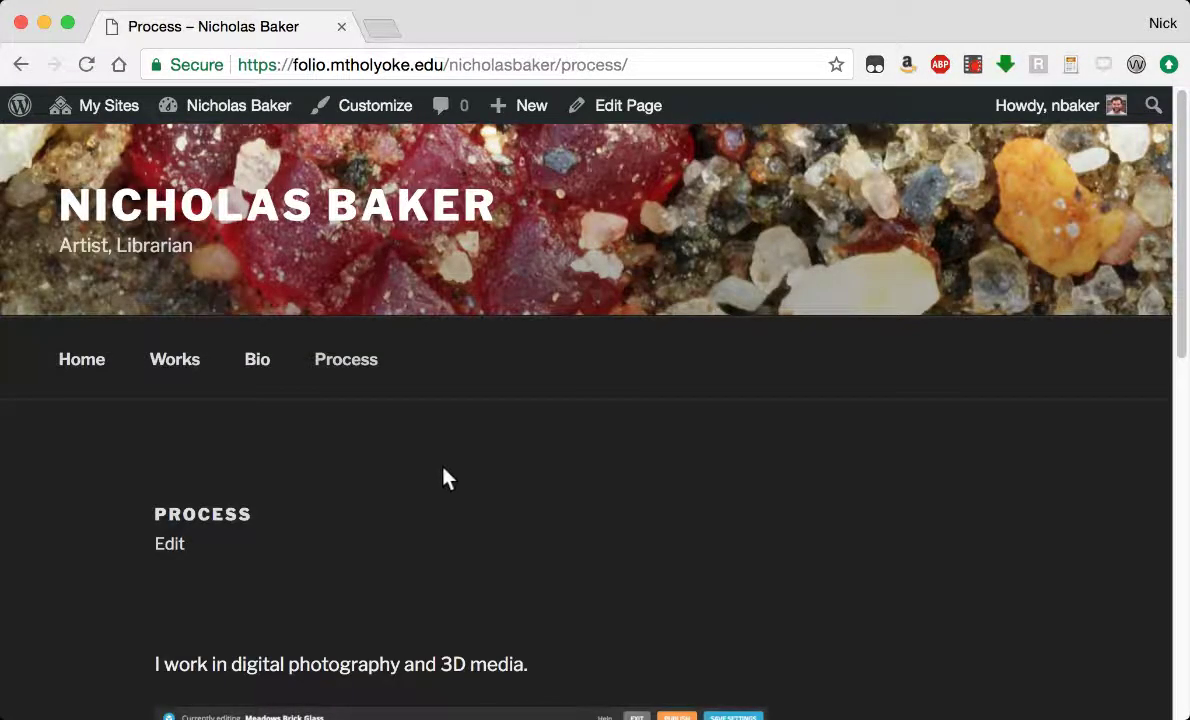
pyautogui.scroll(-8, 632, 497)
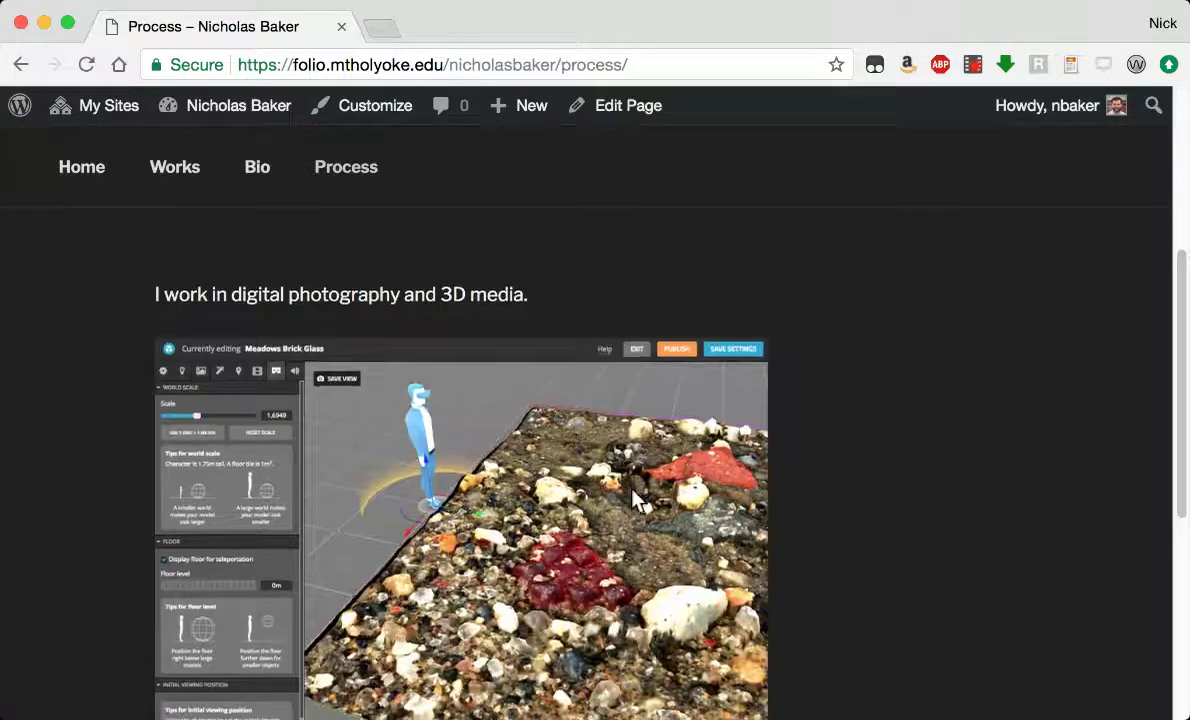
pyautogui.scroll(-5, 632, 497)
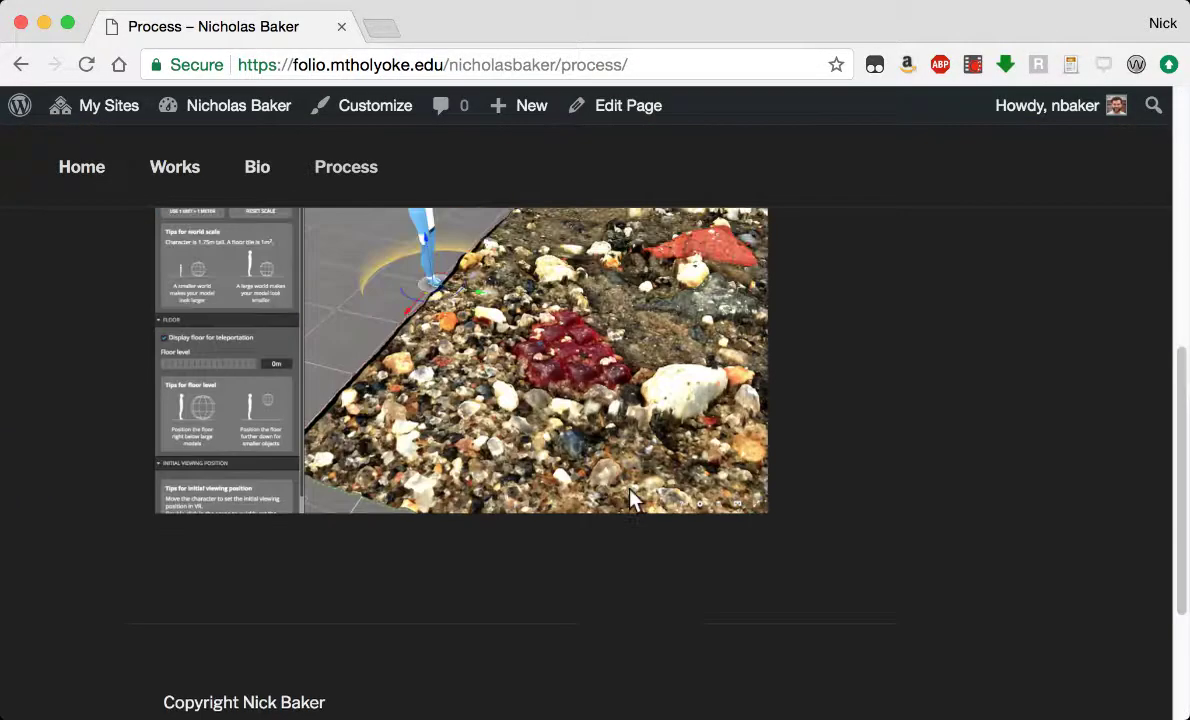
pyautogui.scroll(5, 632, 497)
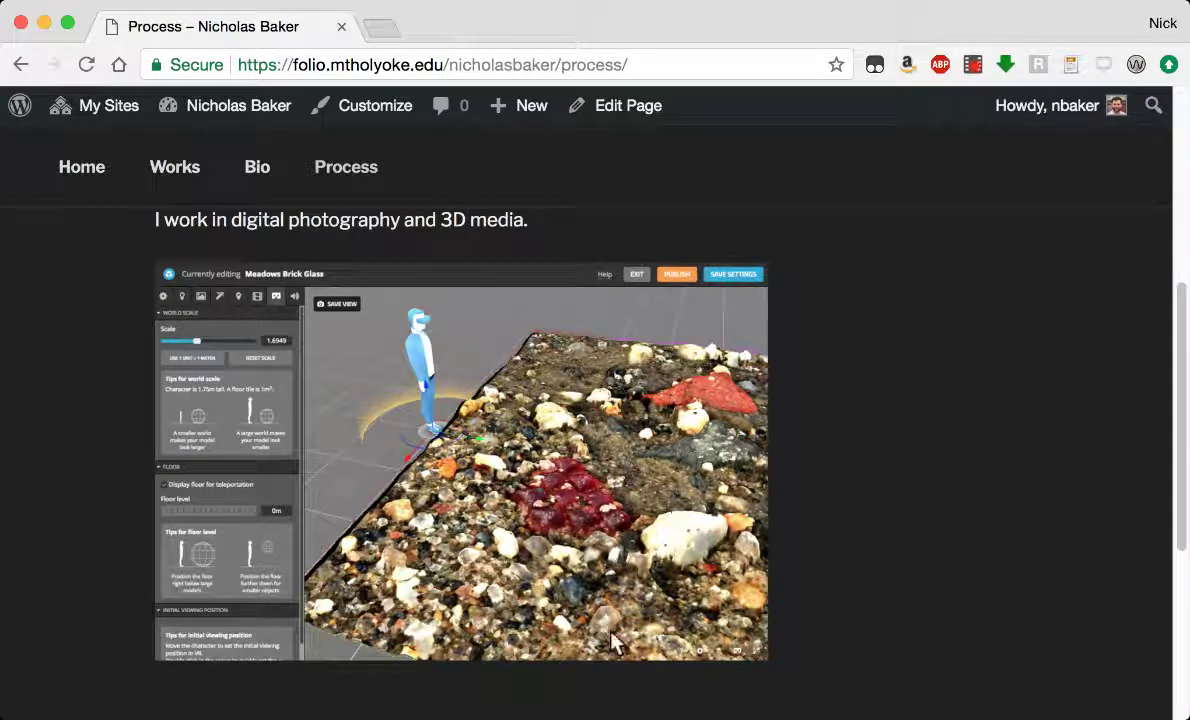
pyautogui.scroll(8, 880, 428)
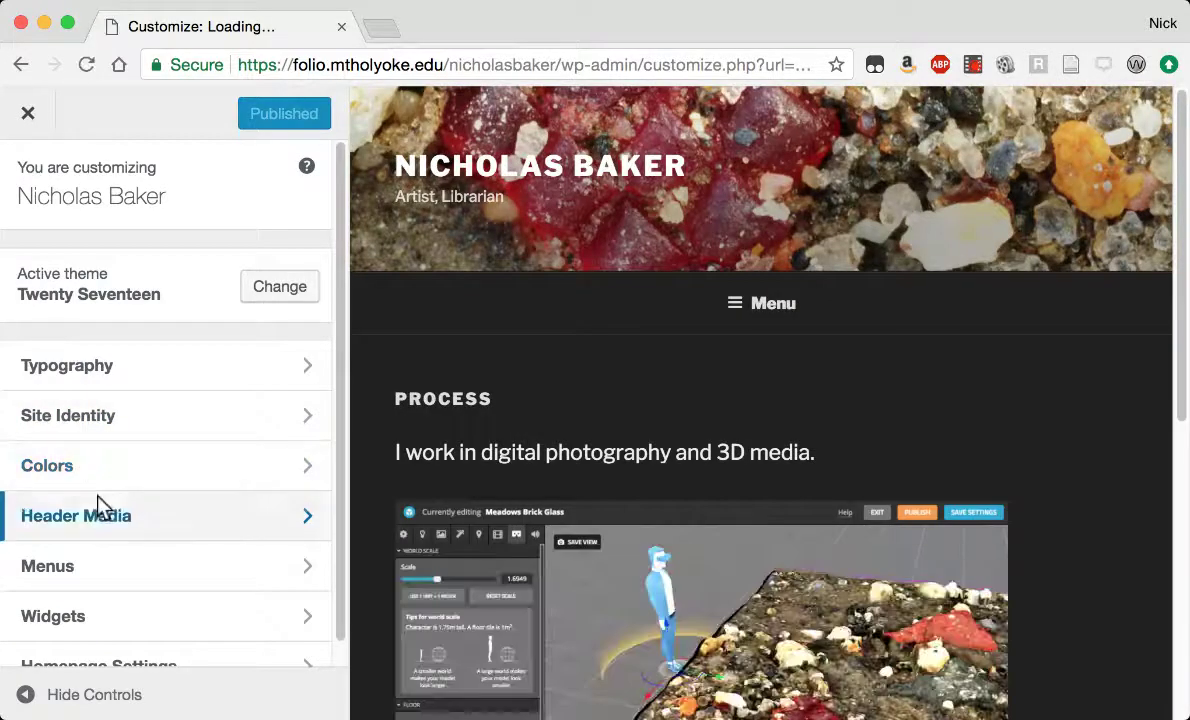
# Move Process under Works as a sub-item in the Main Menu, publish, and exit the Customizer.
pyautogui.click(122, 576)
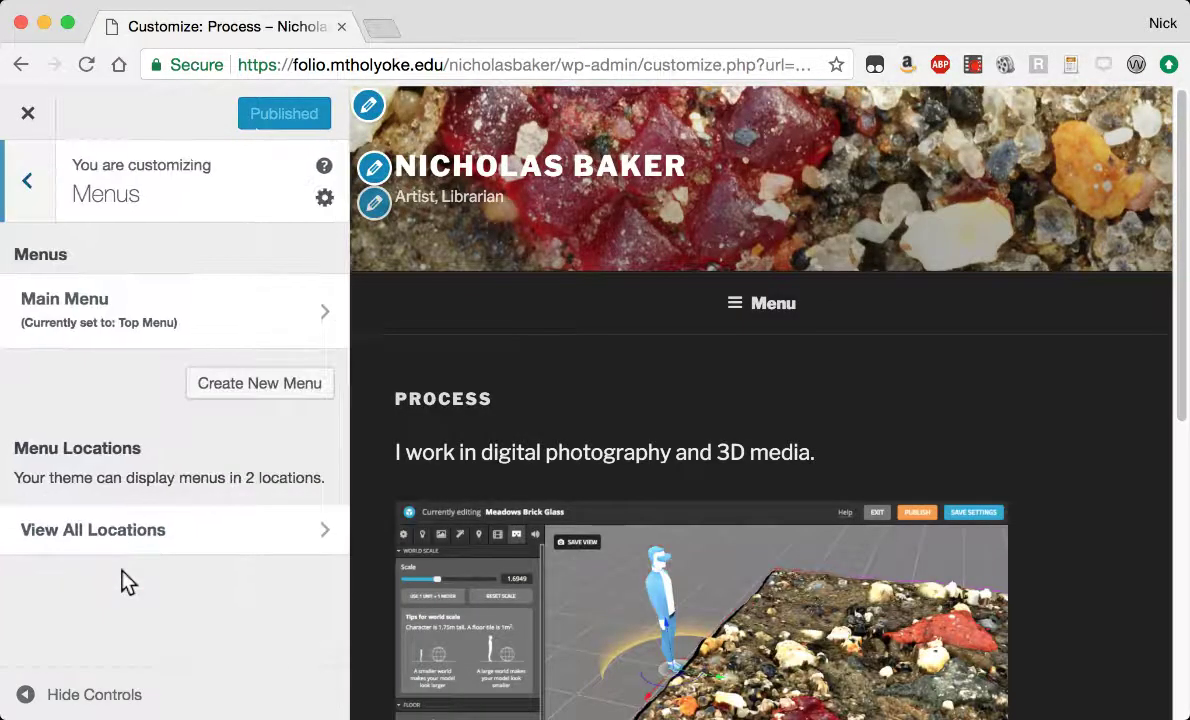
pyautogui.click(86, 292)
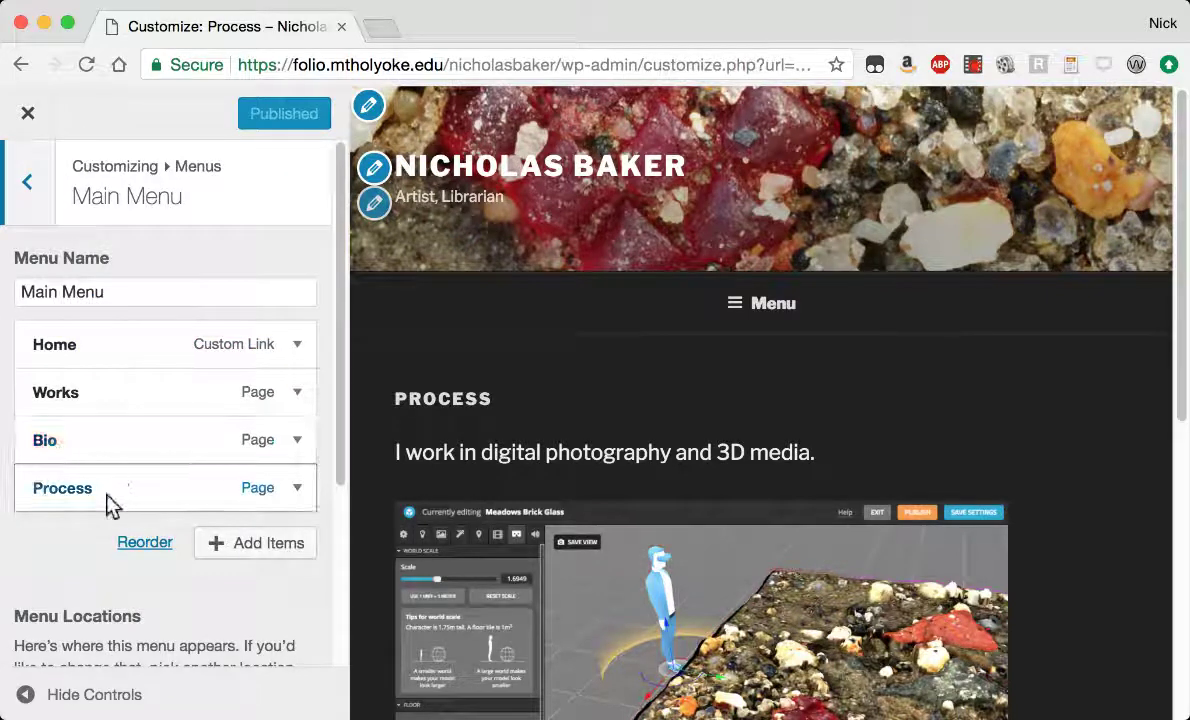
pyautogui.moveTo(58, 493); pyautogui.dragTo(60, 448)
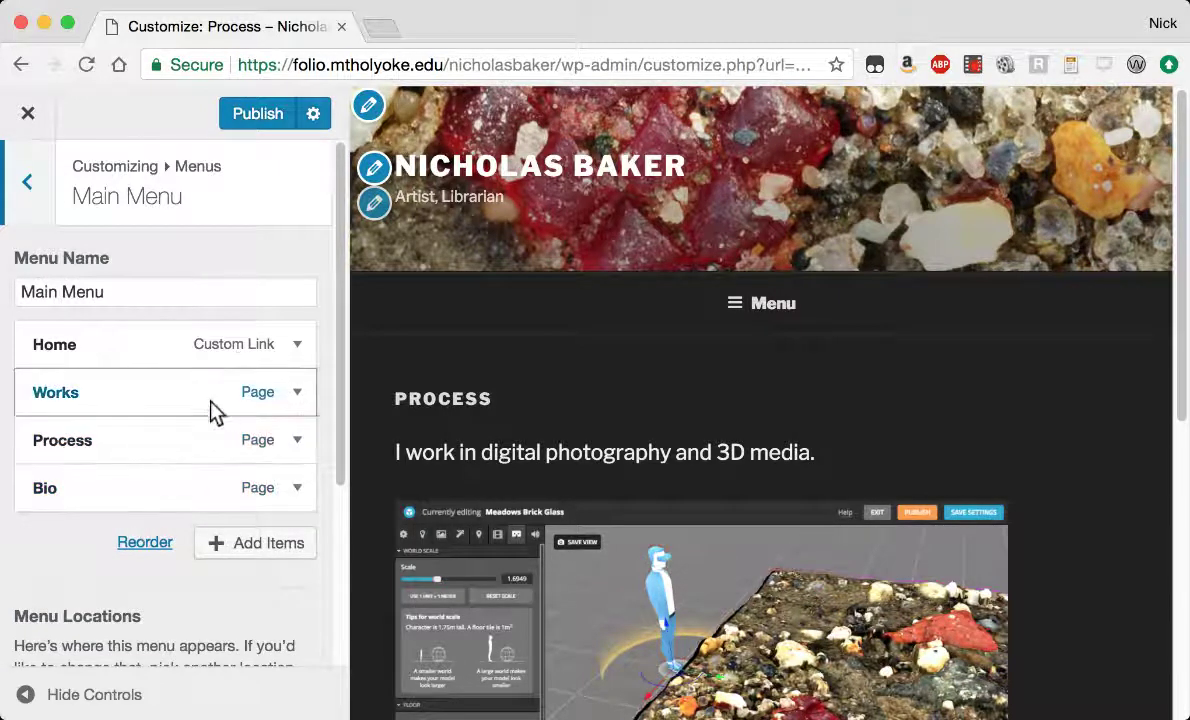
pyautogui.moveTo(90, 453)
pyautogui.mouseDown()
pyautogui.moveTo(80, 448)
pyautogui.moveTo(95, 454)
pyautogui.mouseUp()
pyautogui.click(240, 113)
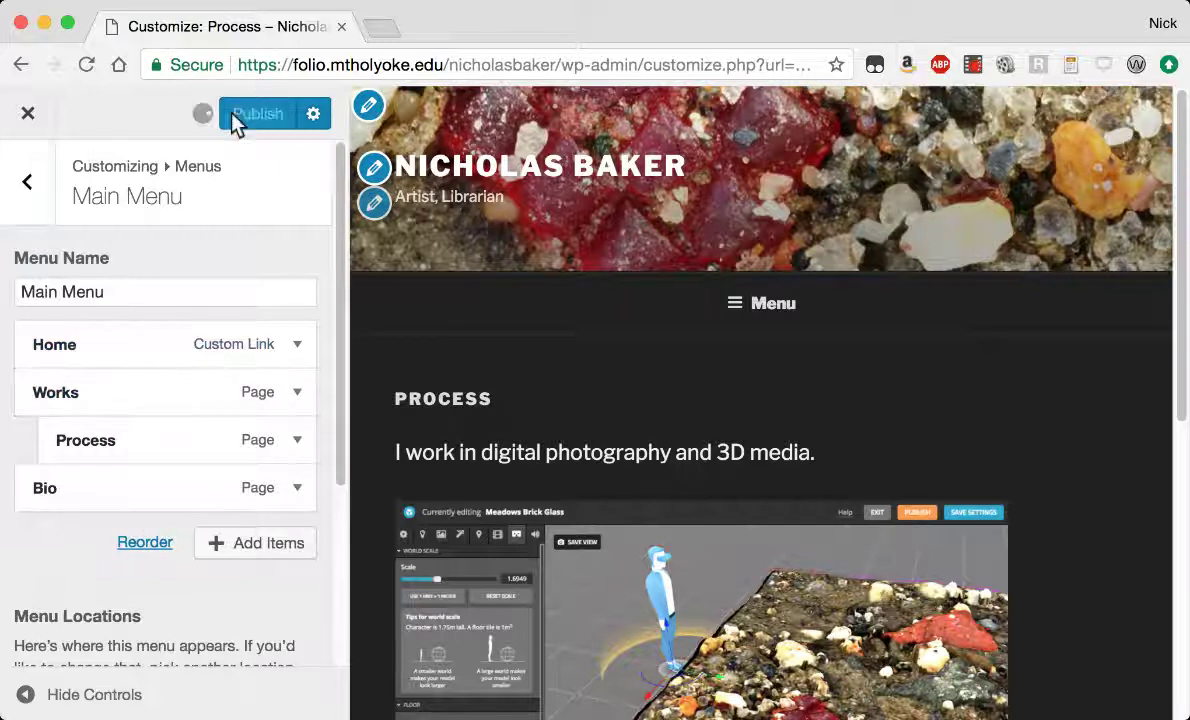
pyautogui.click(27, 113)
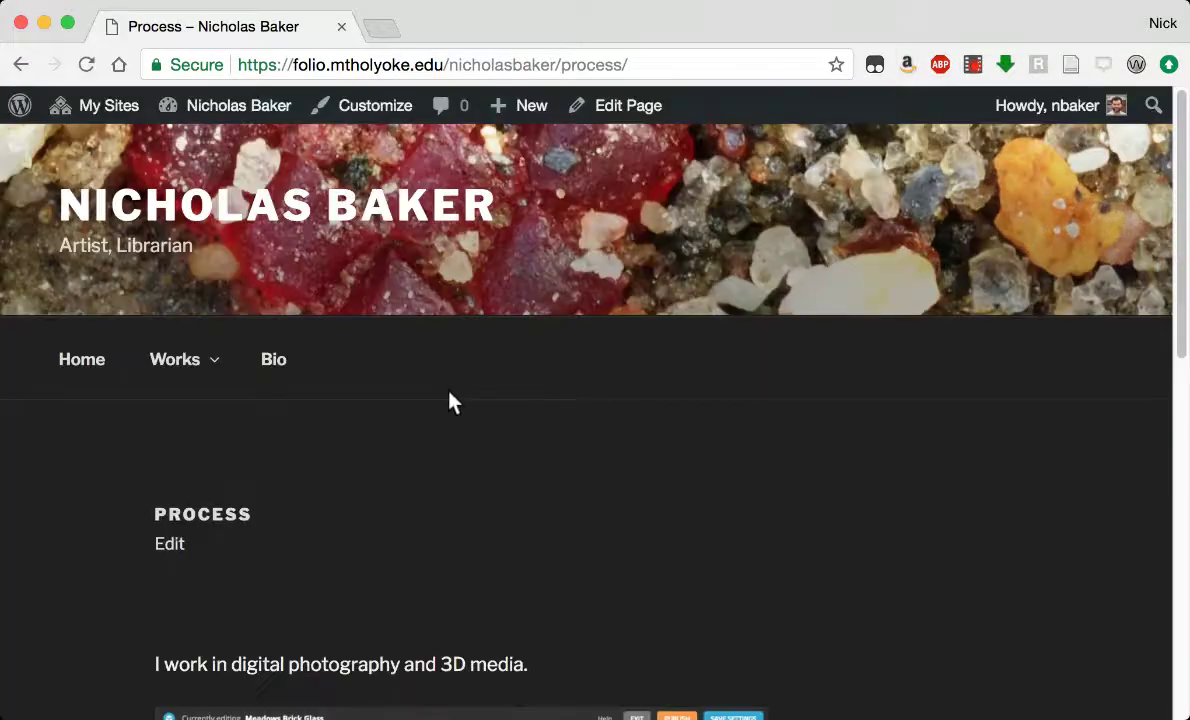
# Open the live Works page from the site menu, then bring it up in the page editor.
pyautogui.moveTo(175, 356)
pyautogui.scroll(-10, 702, 495)
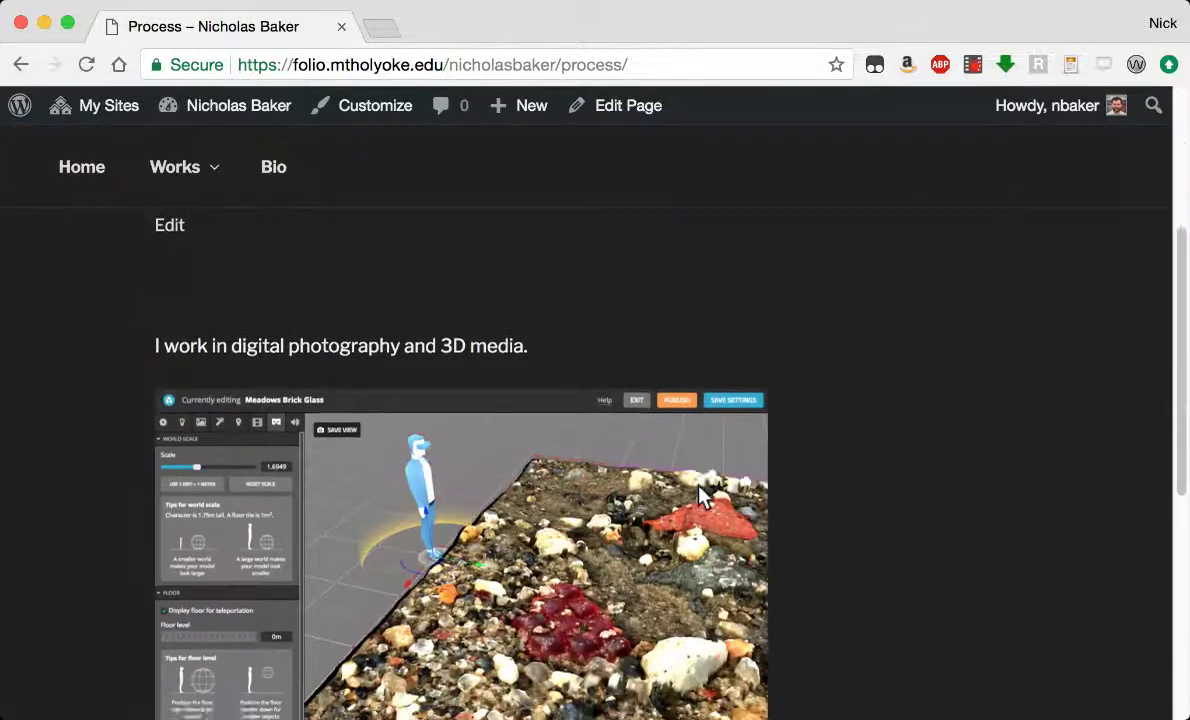
pyautogui.scroll(10, 702, 495)
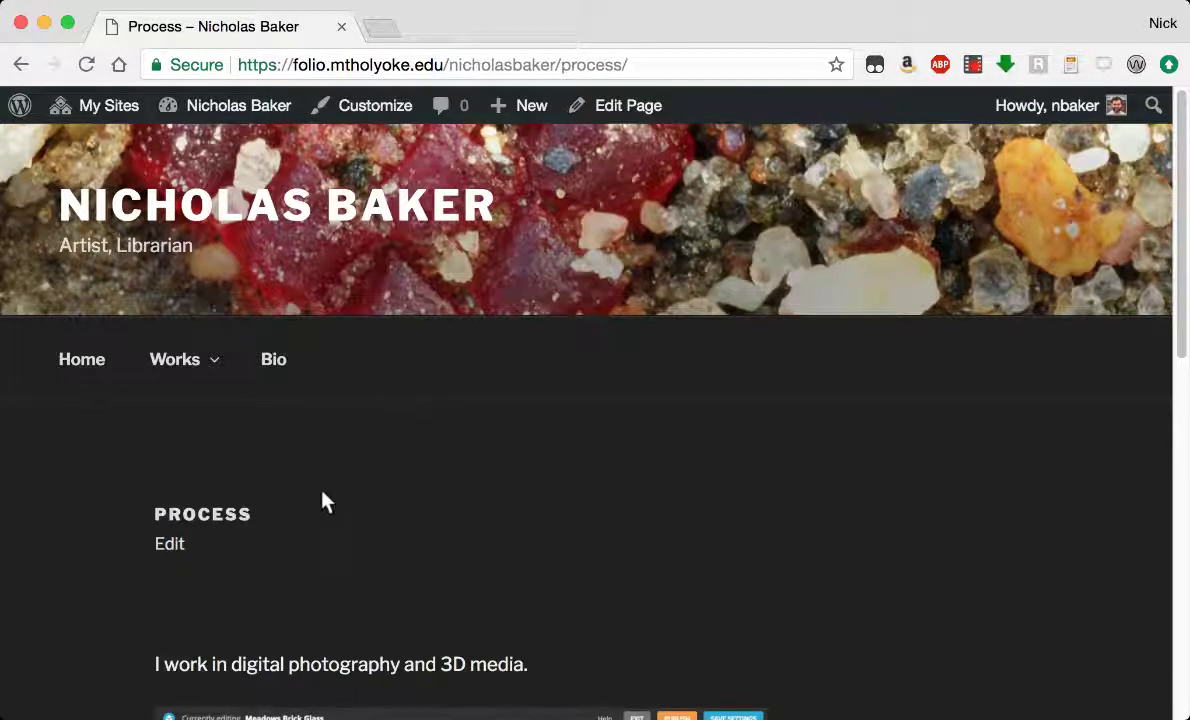
pyautogui.click(172, 362)
pyautogui.scroll(-10, 757, 477)
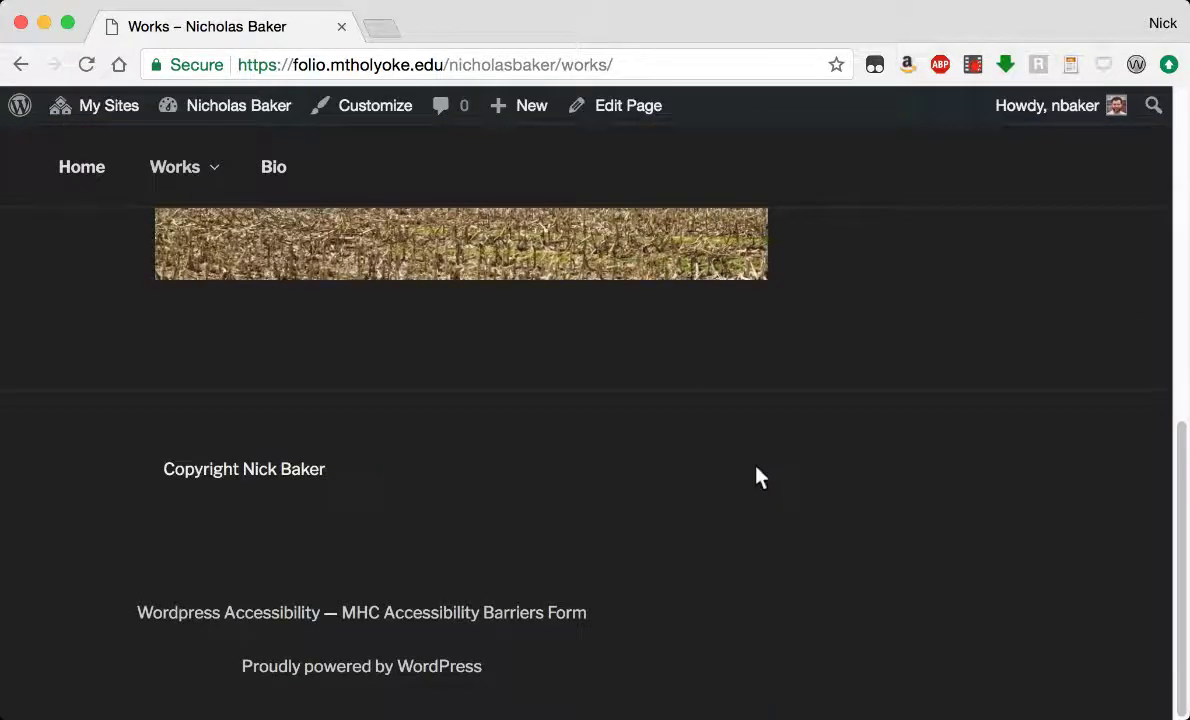
pyautogui.scroll(10, 757, 477)
pyautogui.scroll(2, 757, 477)
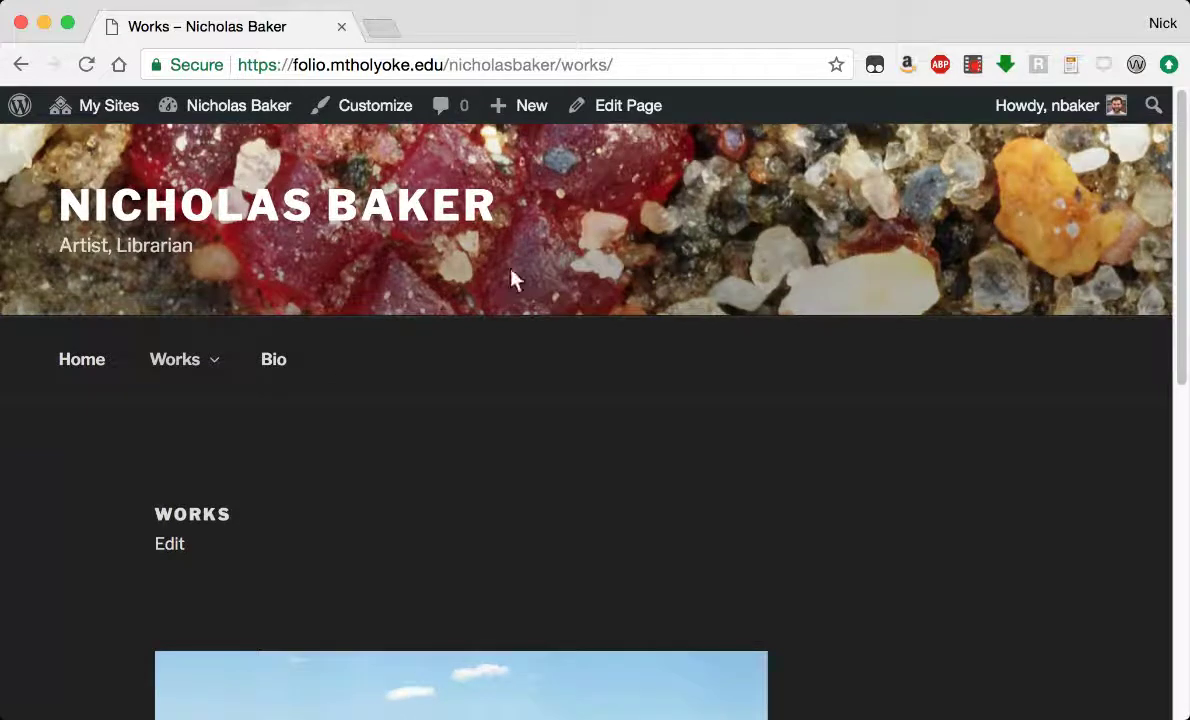
pyautogui.click(627, 108)
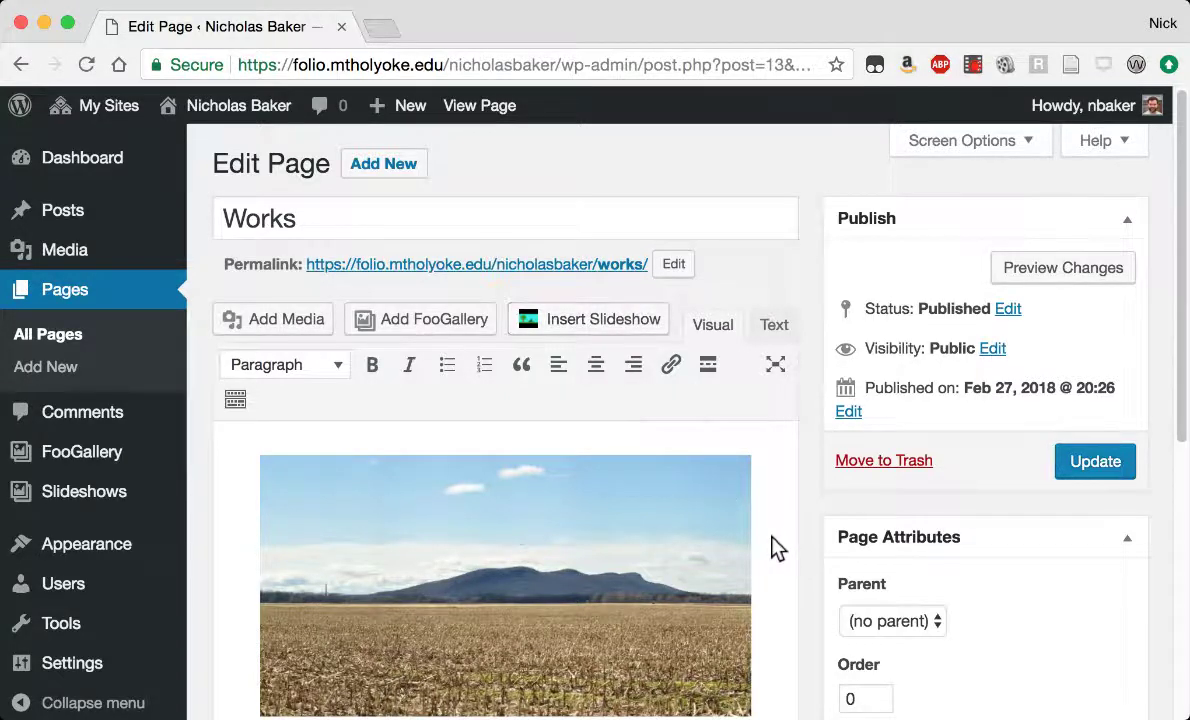
# Scroll the Works page editor to bring the landscape photo back into view.
pyautogui.scroll(-5, 771, 536)
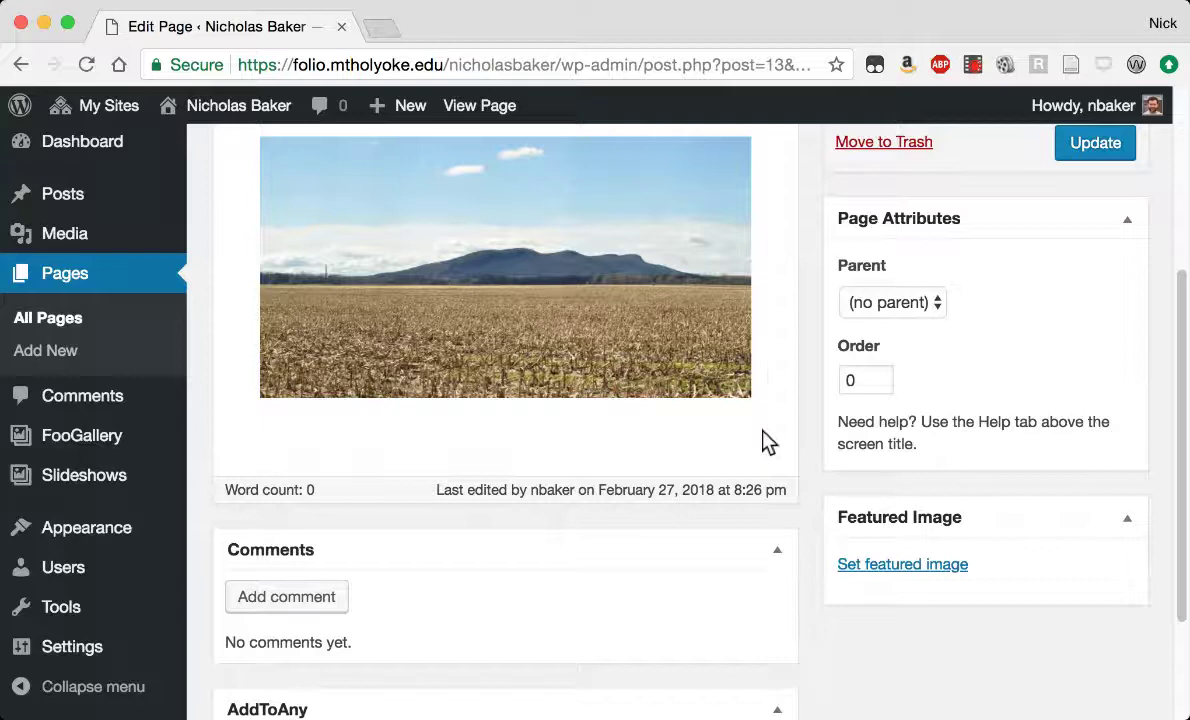
pyautogui.scroll(2, 770, 380)
pyautogui.scroll(5, 725, 465)
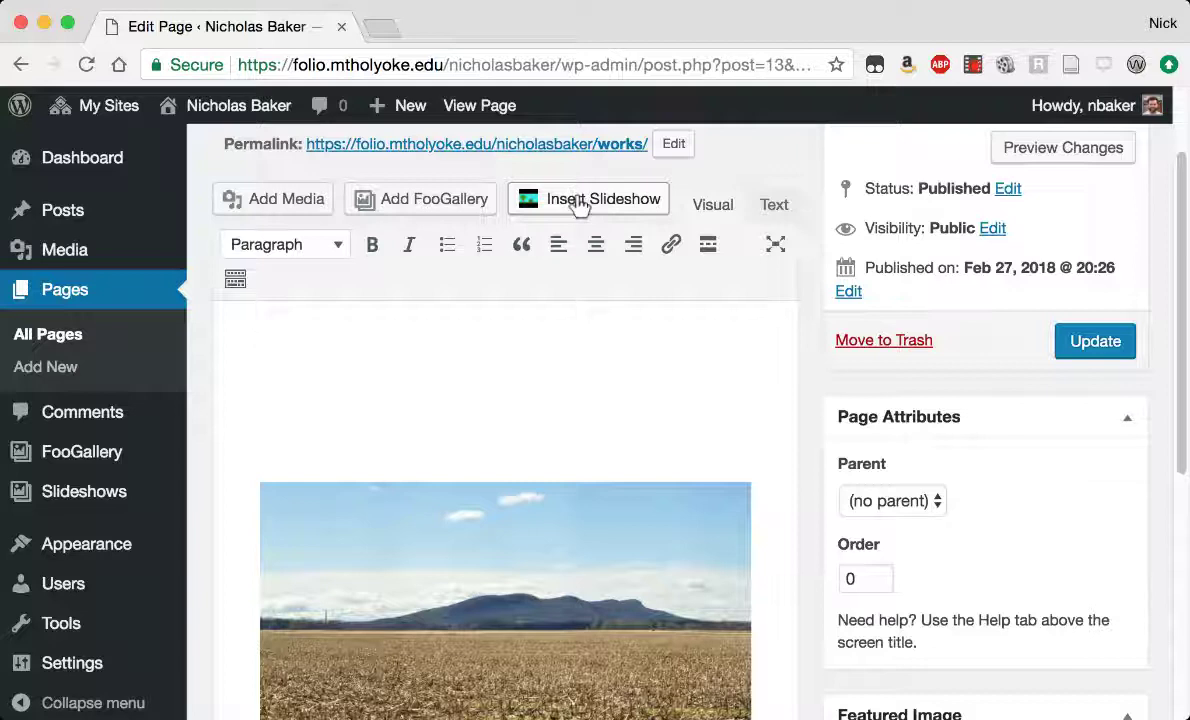
# Insert a 2-column, Medium-size gallery of the tobacco tin and red grains images.
pyautogui.click(270, 204)
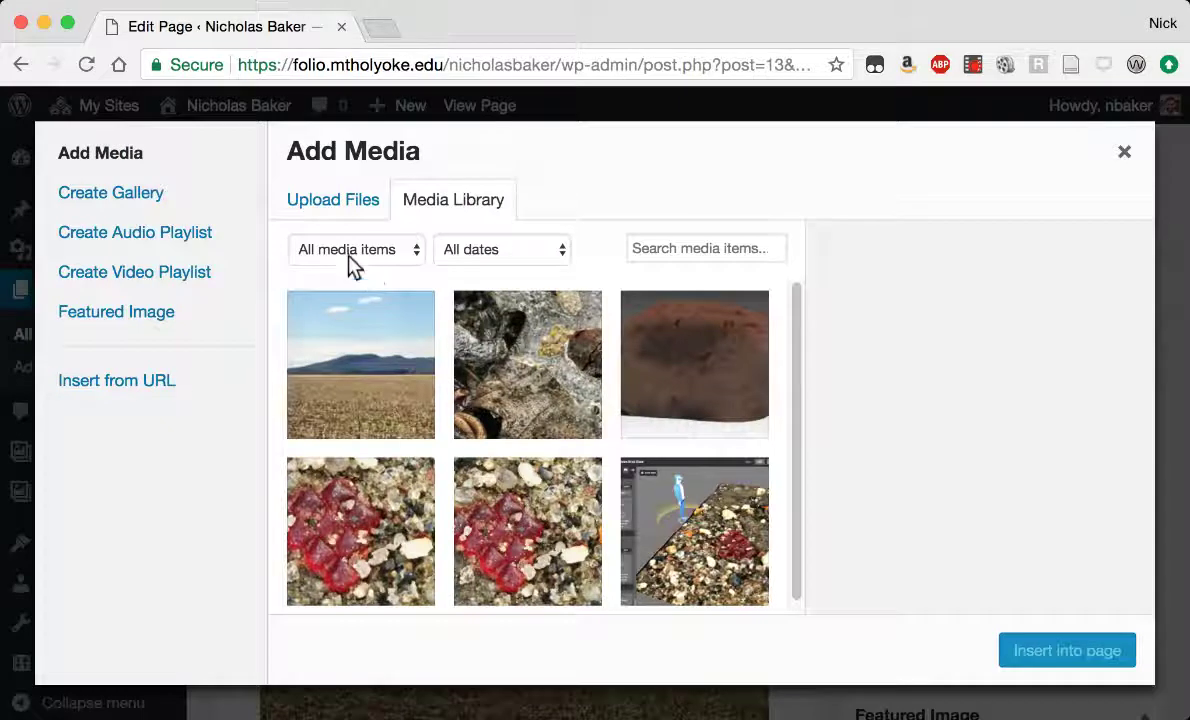
pyautogui.click(95, 197)
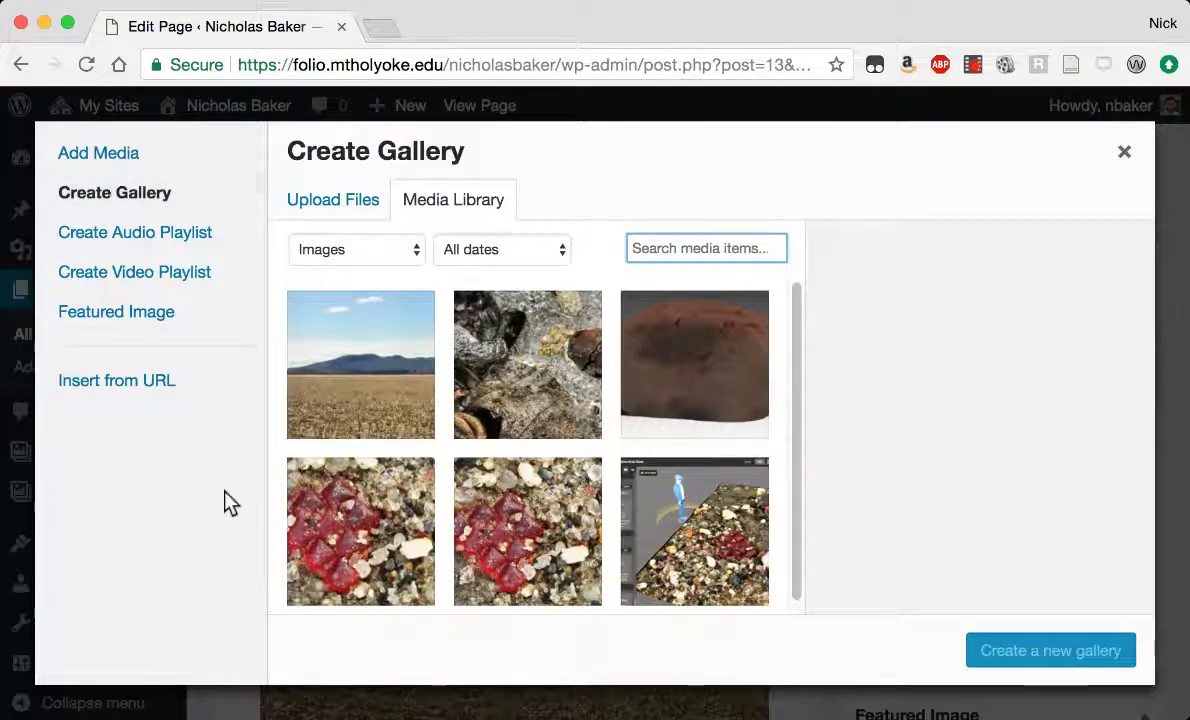
pyautogui.click(545, 355)
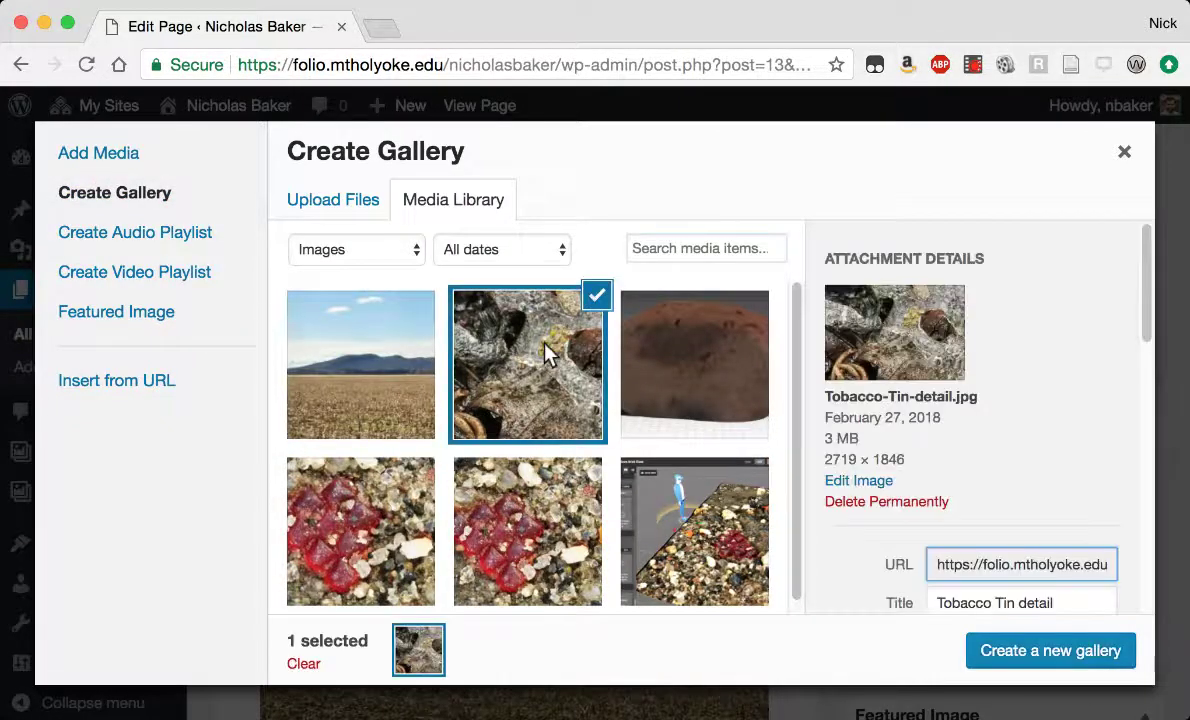
pyautogui.click(381, 520)
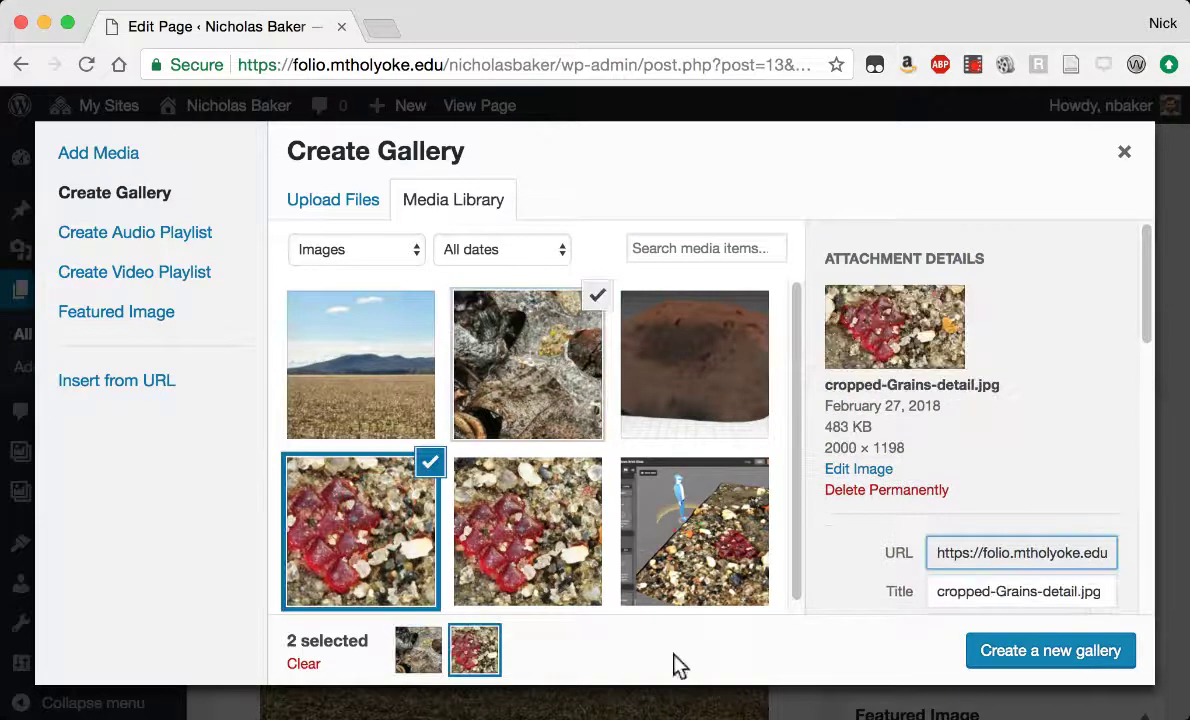
pyautogui.click(1040, 655)
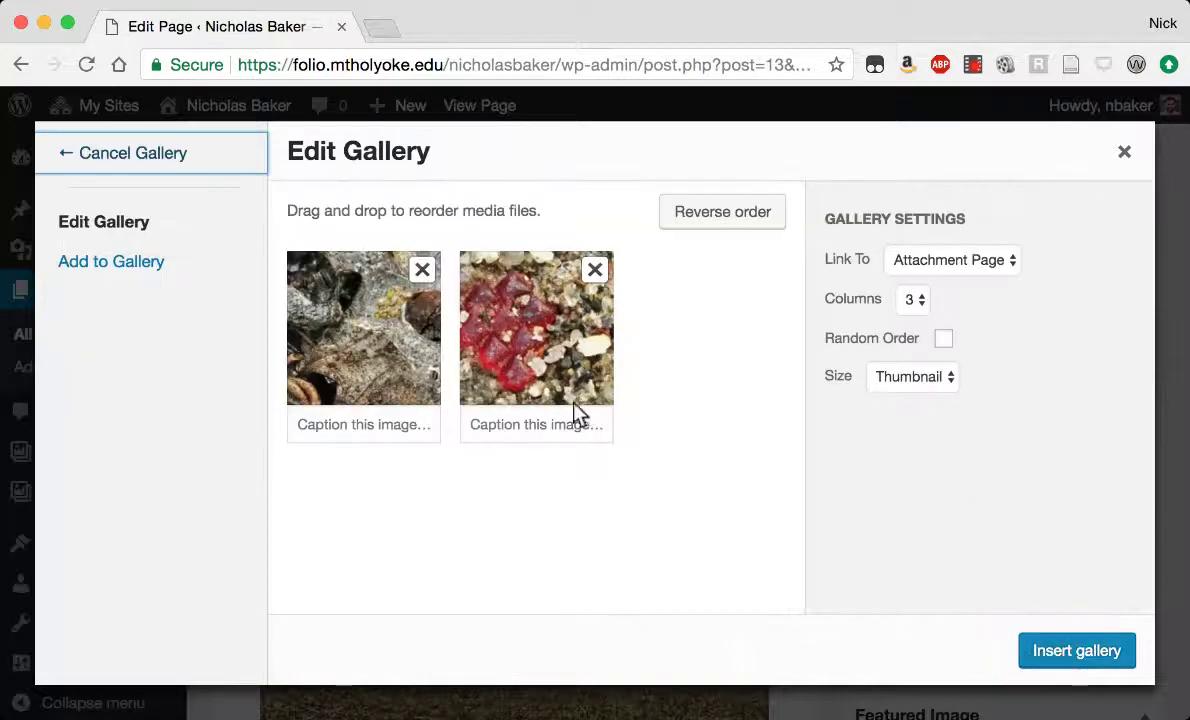
pyautogui.click(935, 260)
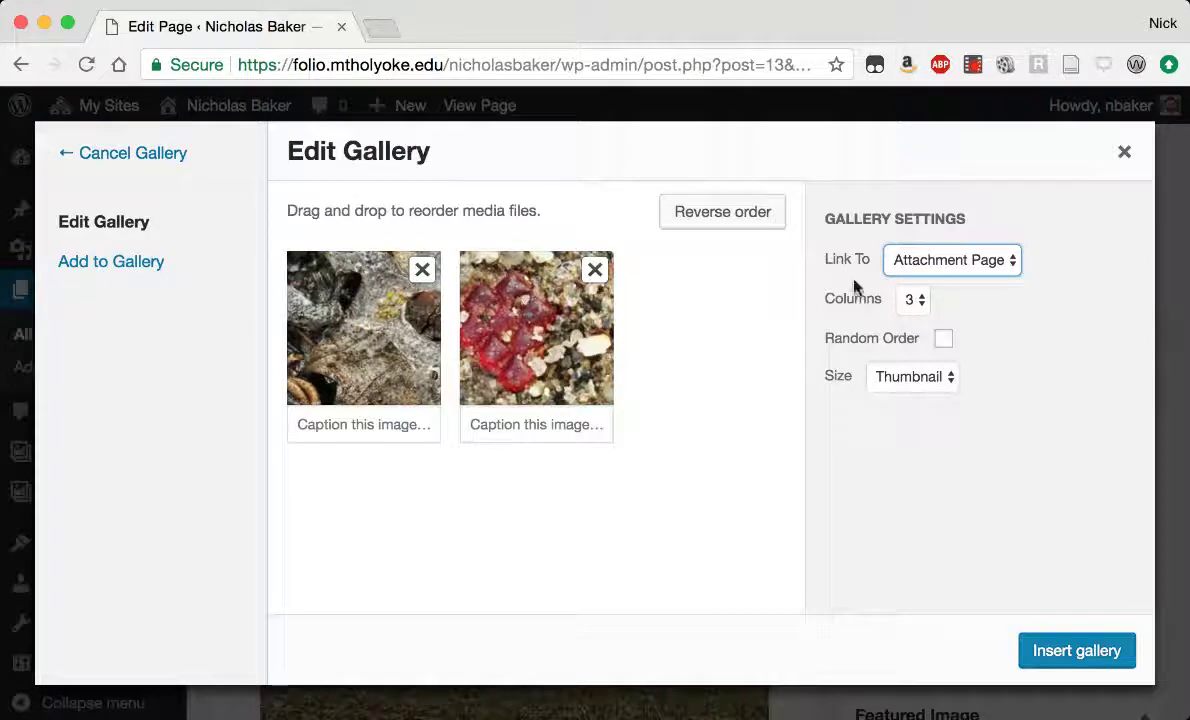
pyautogui.press('Tab')
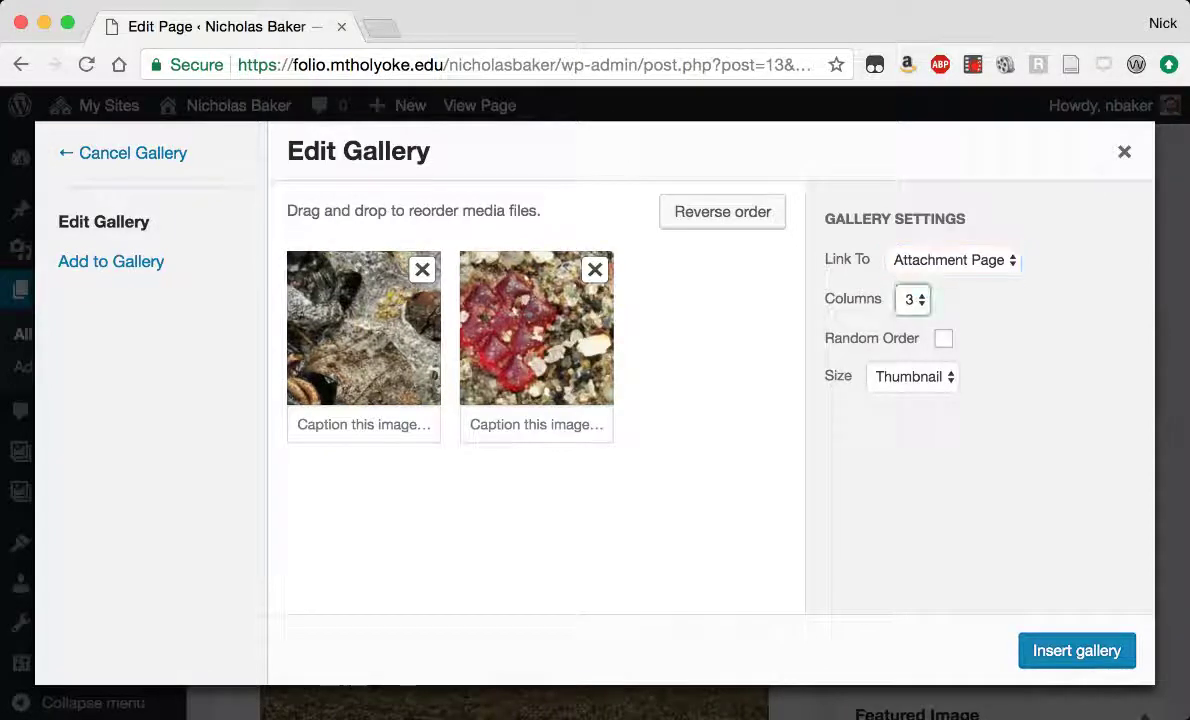
pyautogui.press('2')
pyautogui.press('Tab')
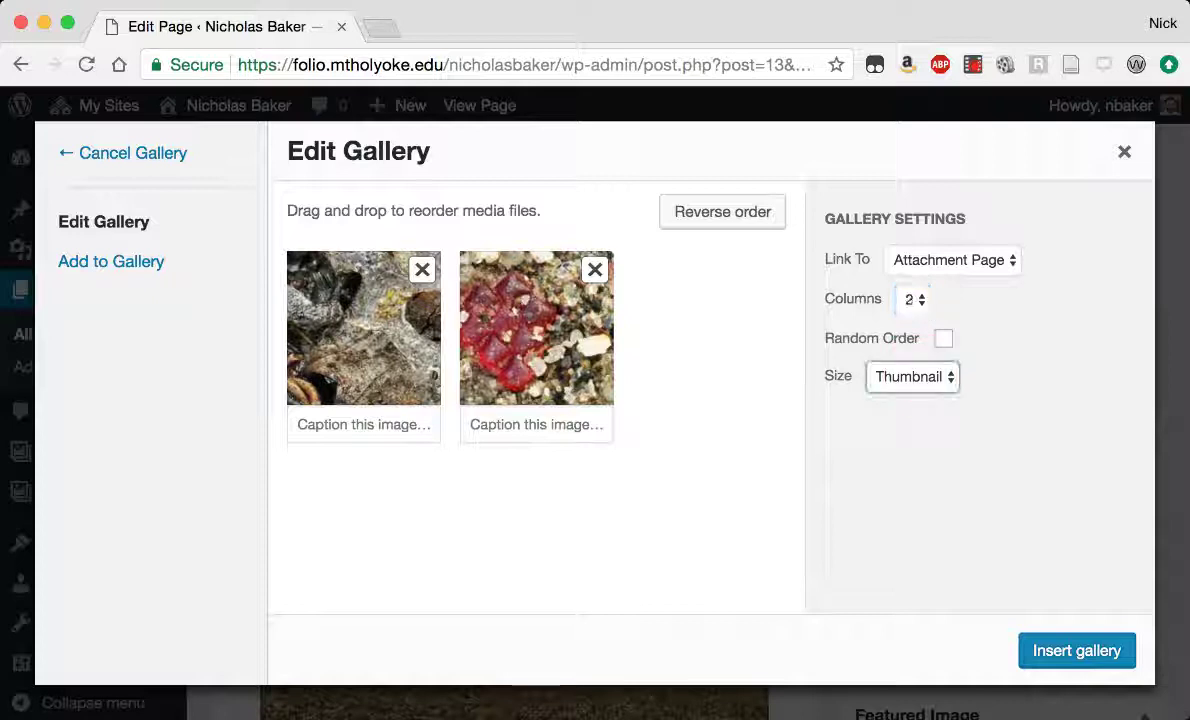
pyautogui.press('m')
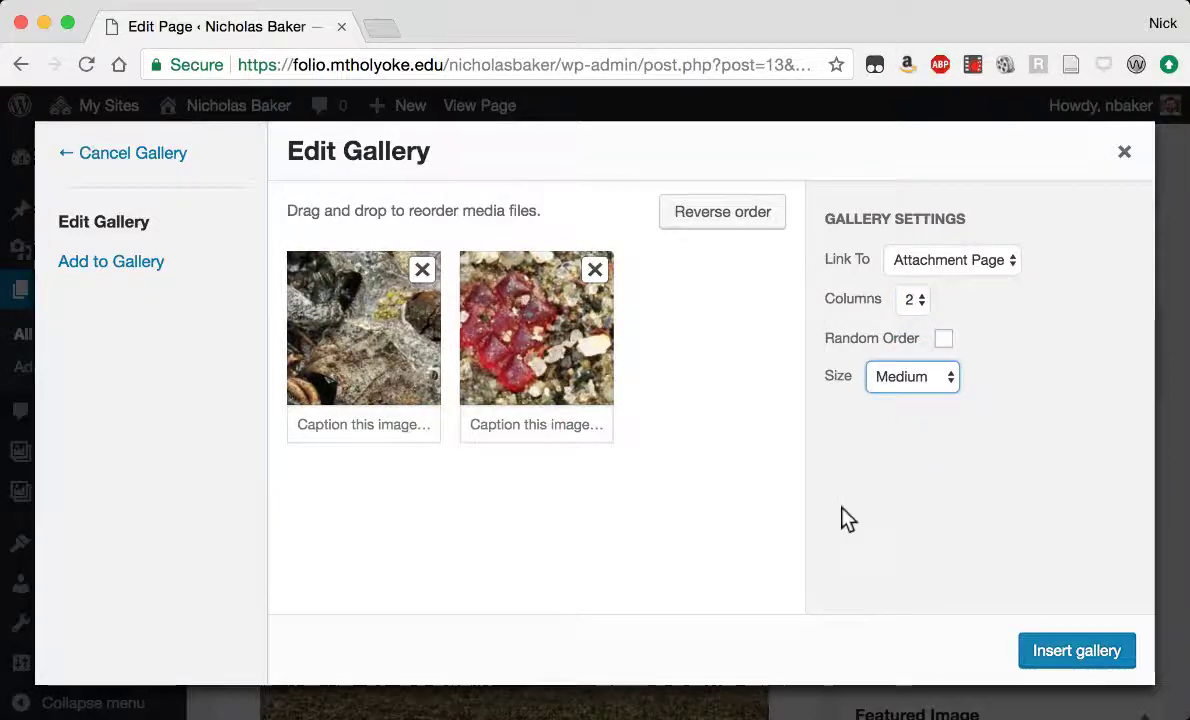
pyautogui.click(1075, 658)
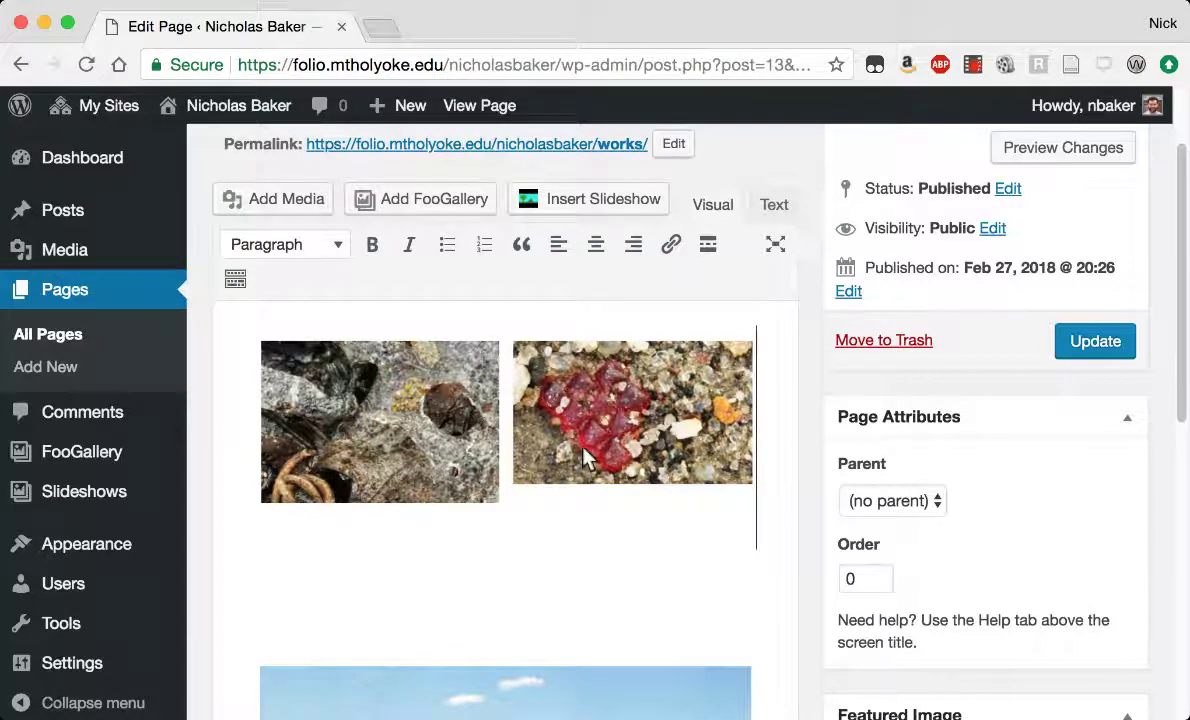
# Update the Works page and view the live page with its new gallery.
pyautogui.click(1098, 345)
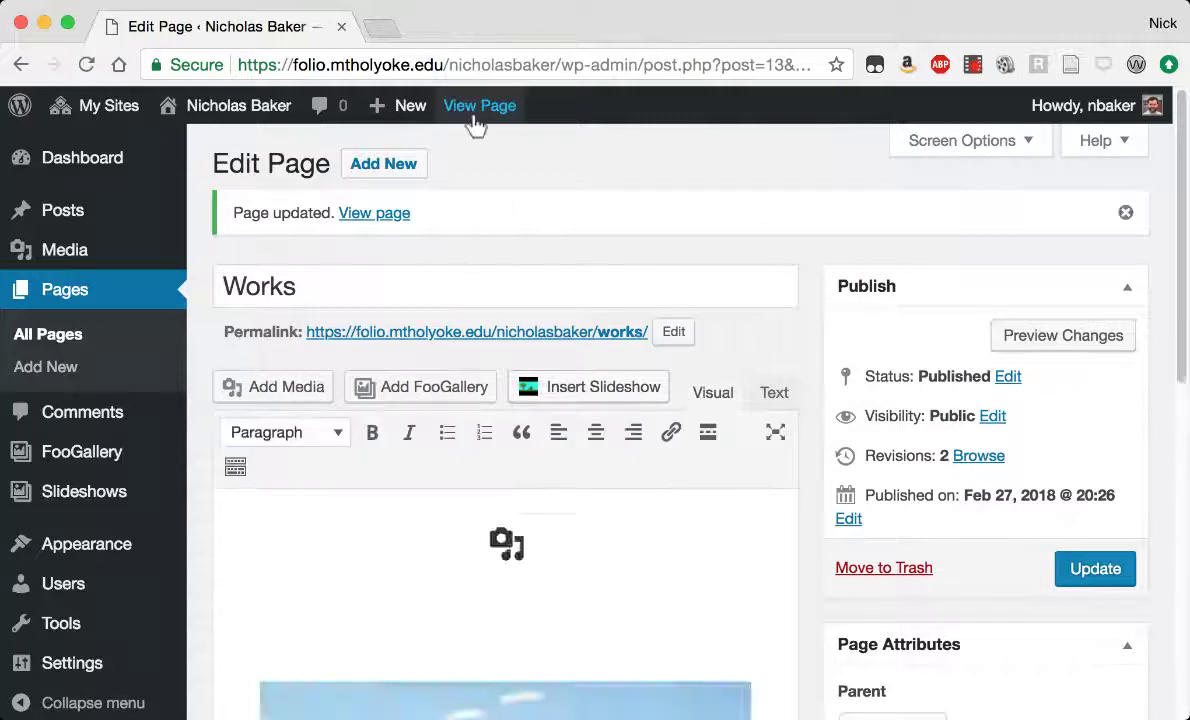
pyautogui.click(478, 107)
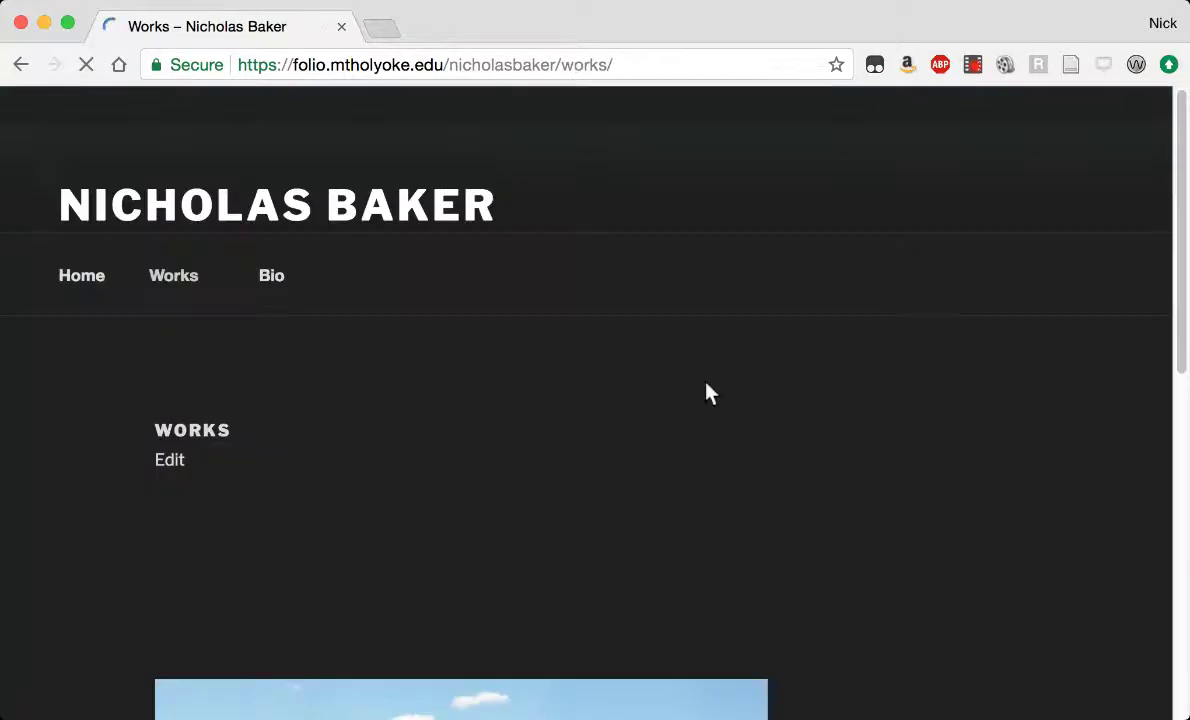
pyautogui.scroll(-3, 815, 390)
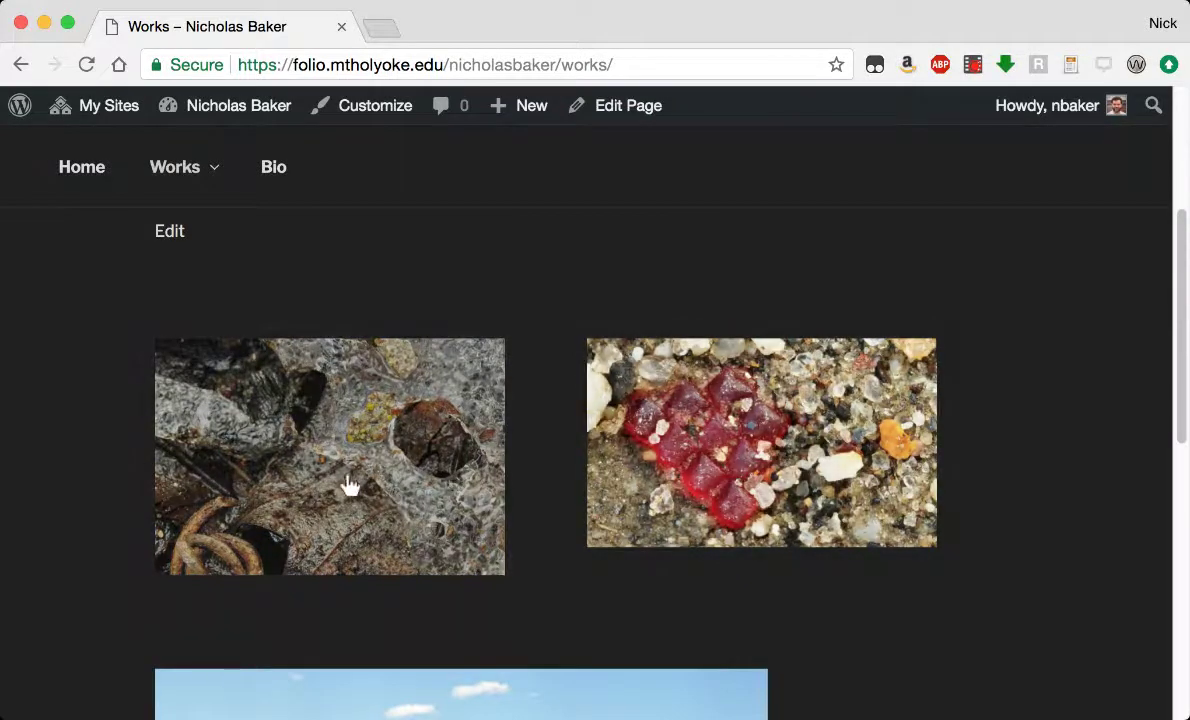
pyautogui.scroll(-1, 82, 421)
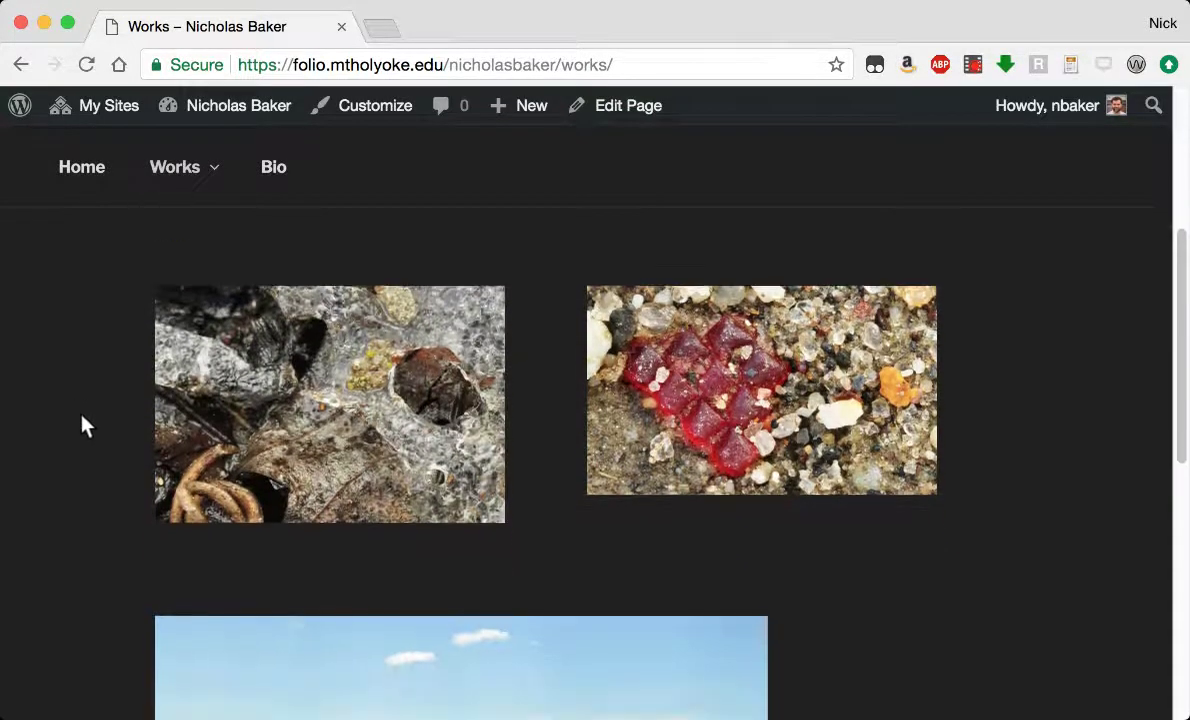
# Open the red grains image's attachment page and look it over.
pyautogui.click(787, 414)
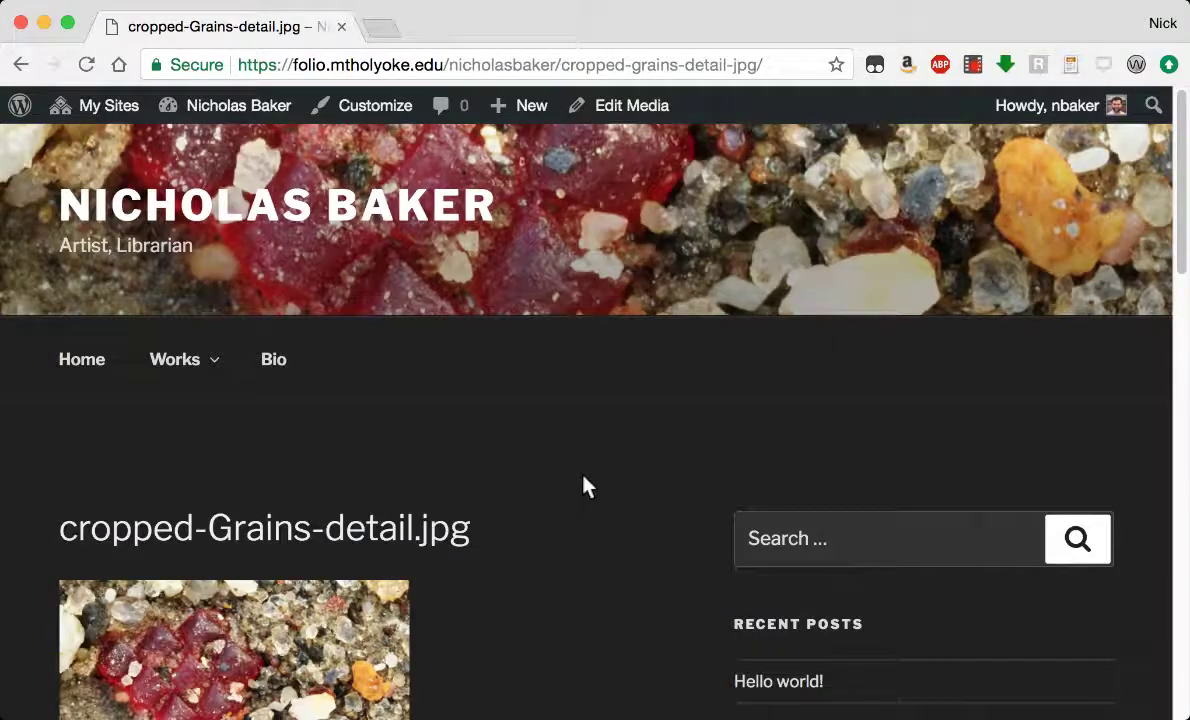
pyautogui.scroll(-10, 585, 487)
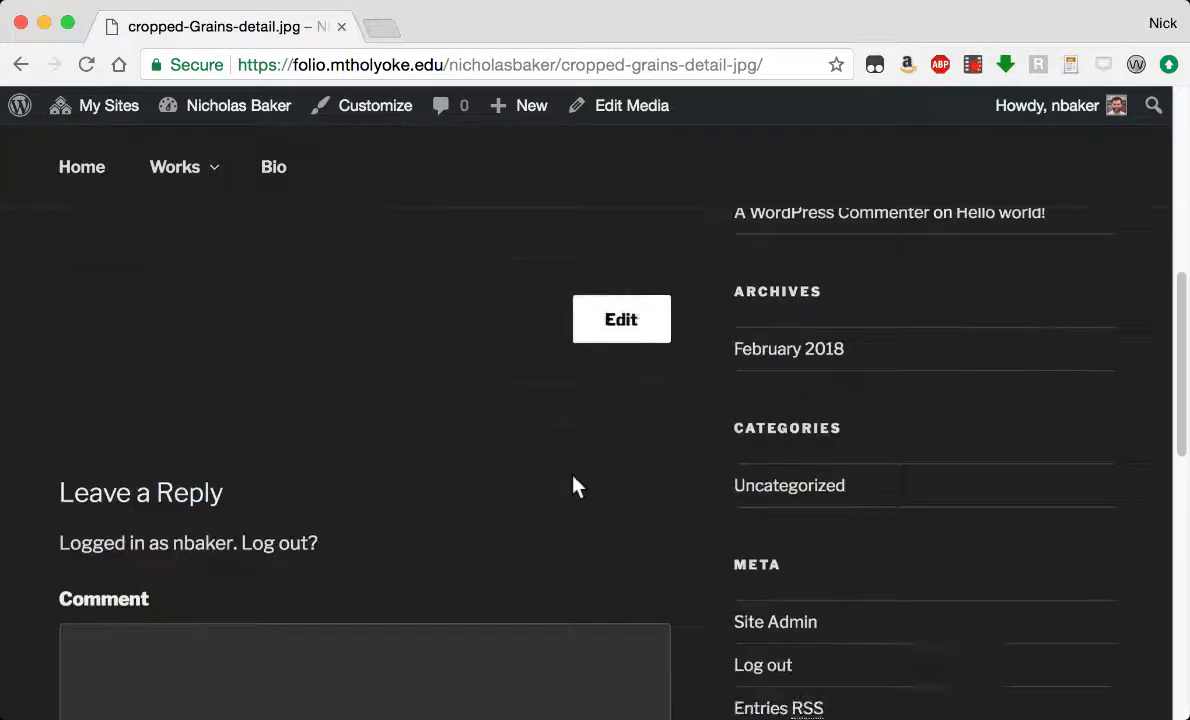
pyautogui.scroll(5, 577, 487)
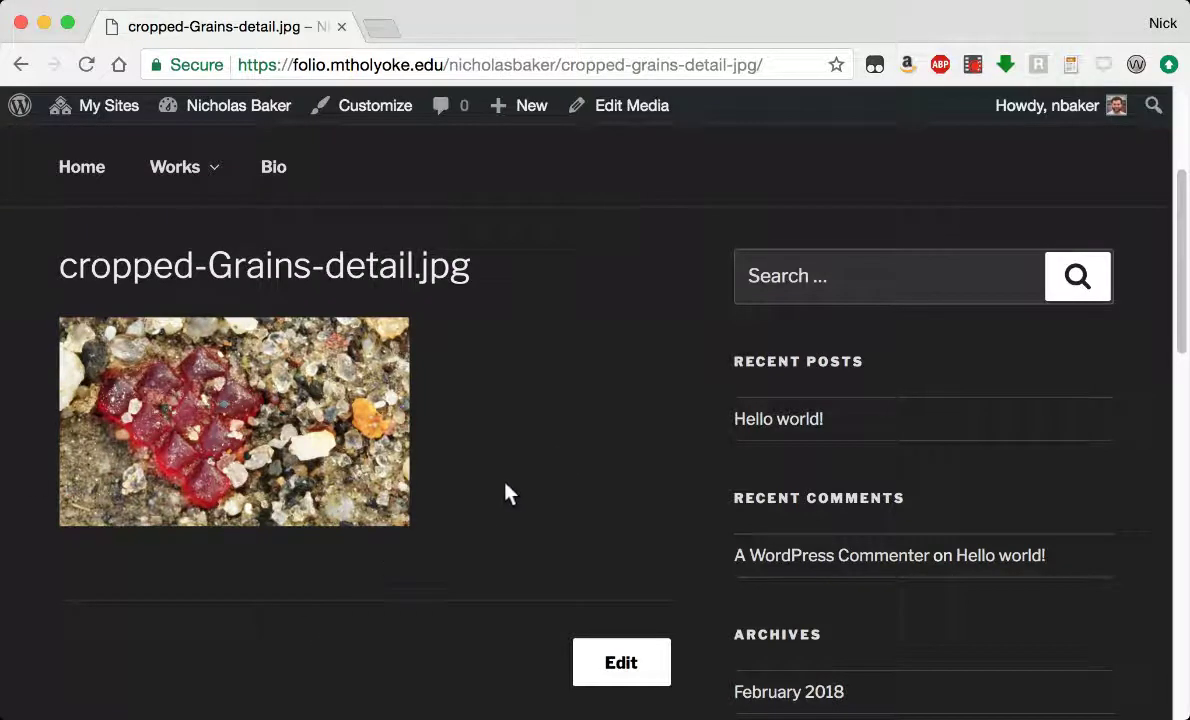
pyautogui.scroll(3, 508, 492)
pyautogui.scroll(-4, 508, 492)
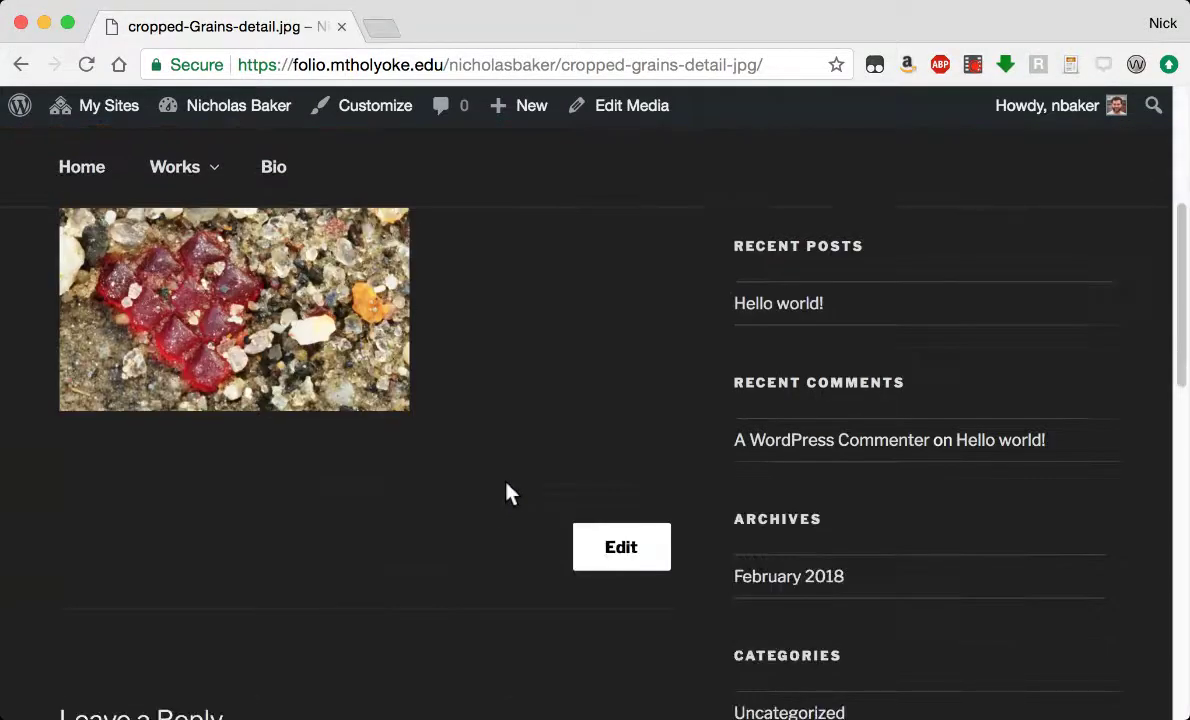
pyautogui.scroll(1, 508, 492)
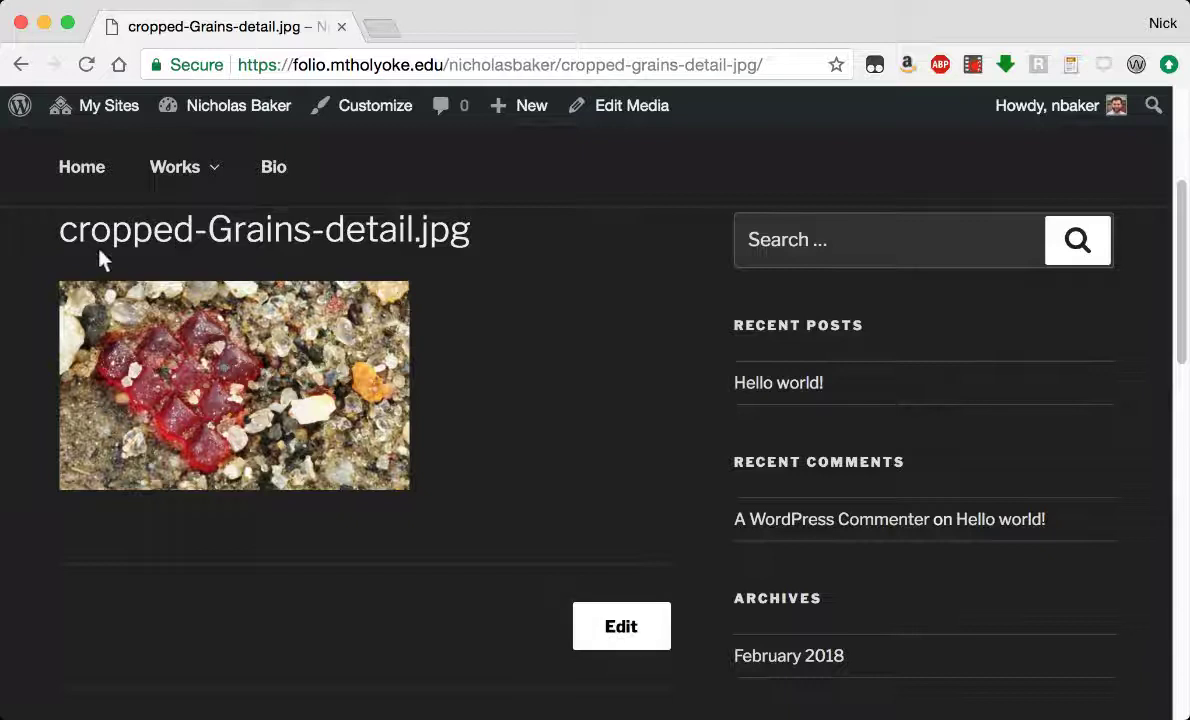
# Retitle the red grains attachment to 'Grains - Detail' and save it.
pyautogui.click(611, 622)
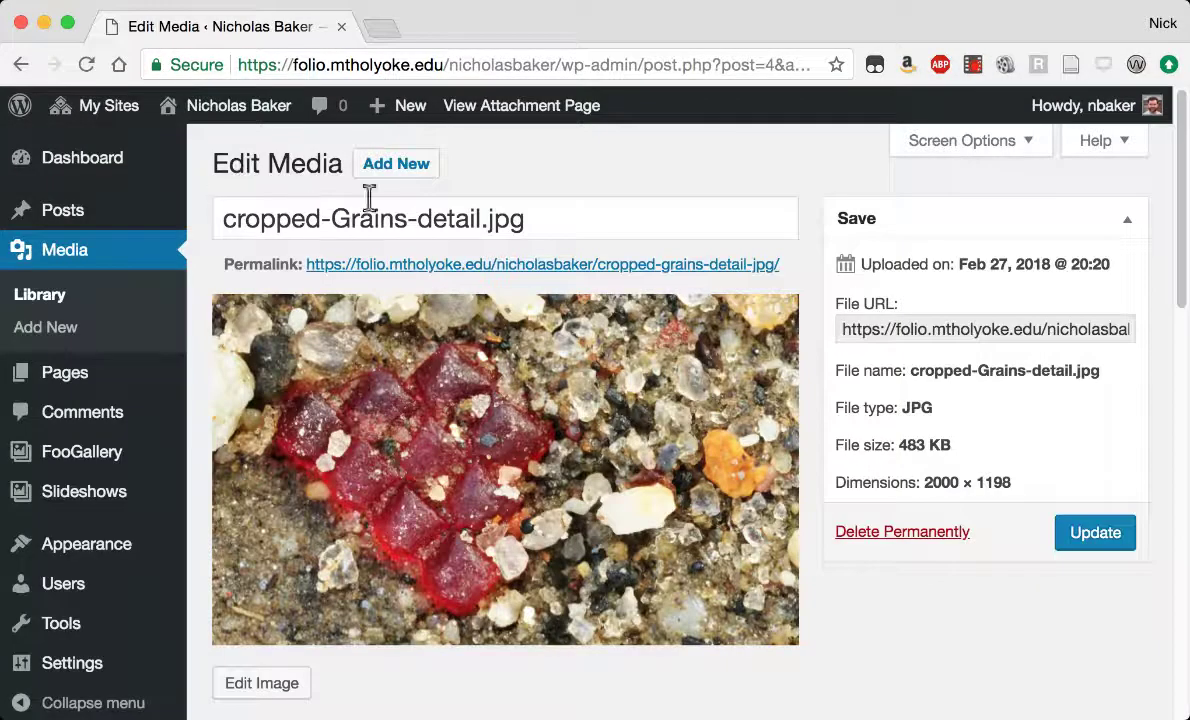
pyautogui.moveTo(542, 218); pyautogui.dragTo(228, 202)
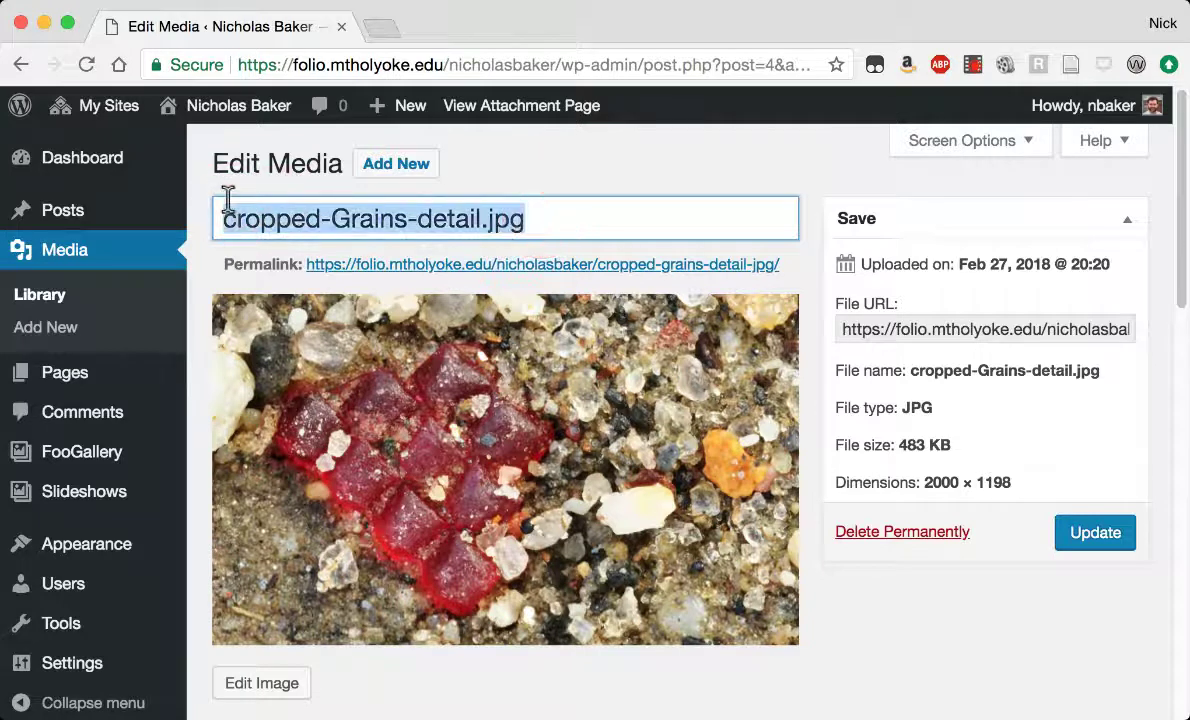
pyautogui.write('C')
pyautogui.write('Grains')
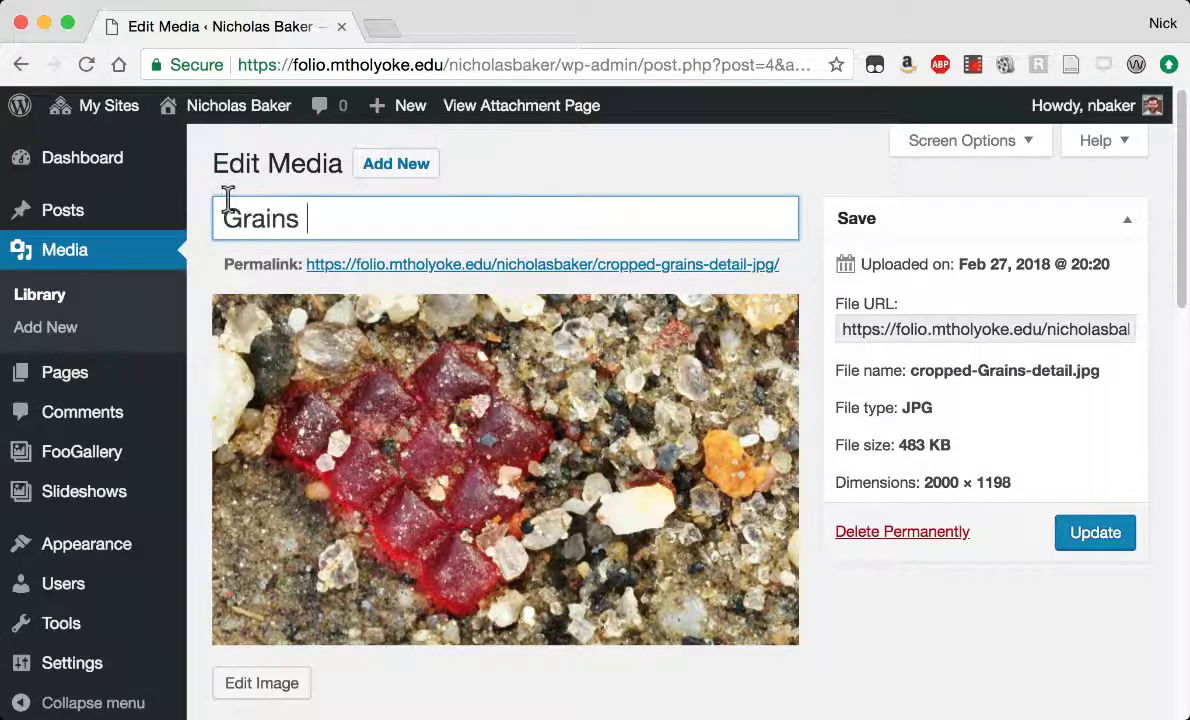
pyautogui.write(' - Detail')
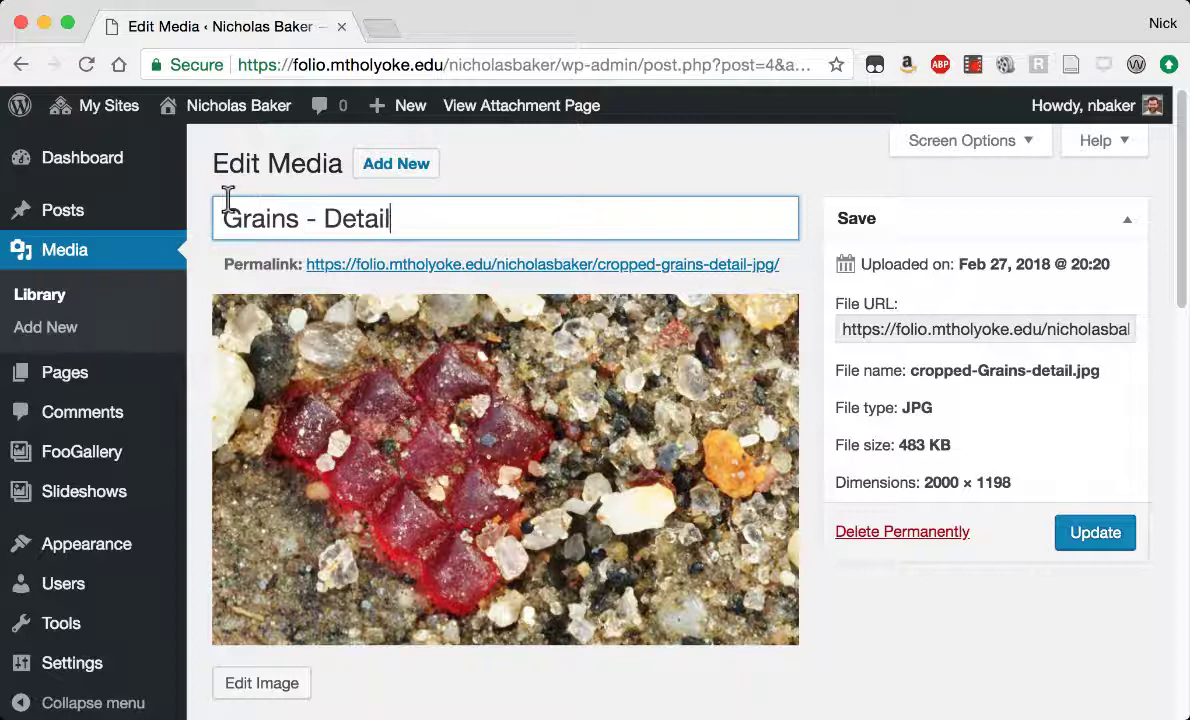
pyautogui.click(1118, 543)
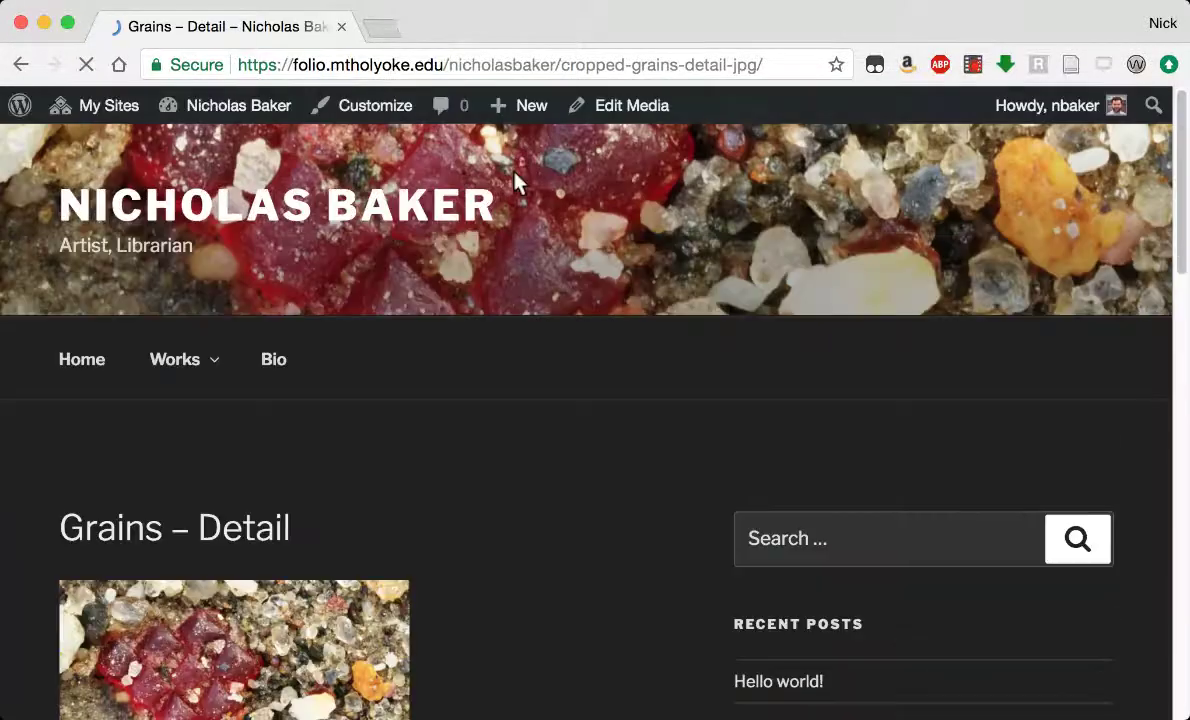
pyautogui.scroll(-5, 440, 510)
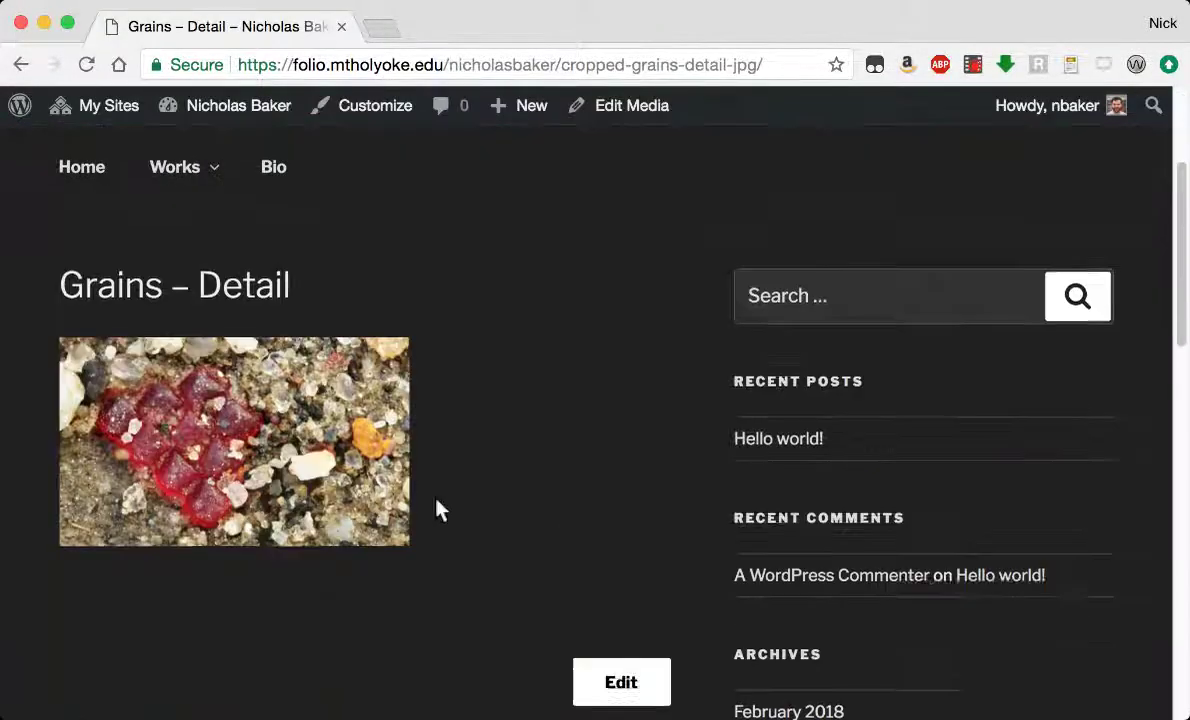
pyautogui.scroll(5, 617, 290)
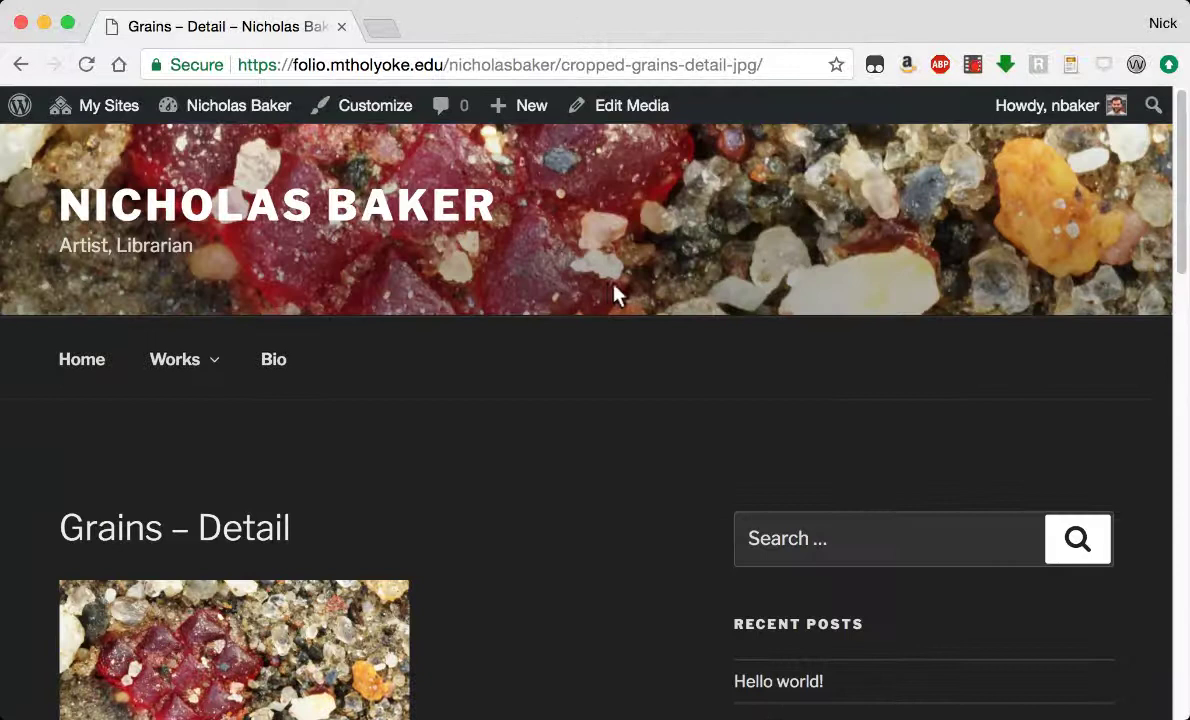
# In the Customizer's Blog Sidebar, remove the Search, Recent Posts and Recent Comments widgets.
pyautogui.click(348, 108)
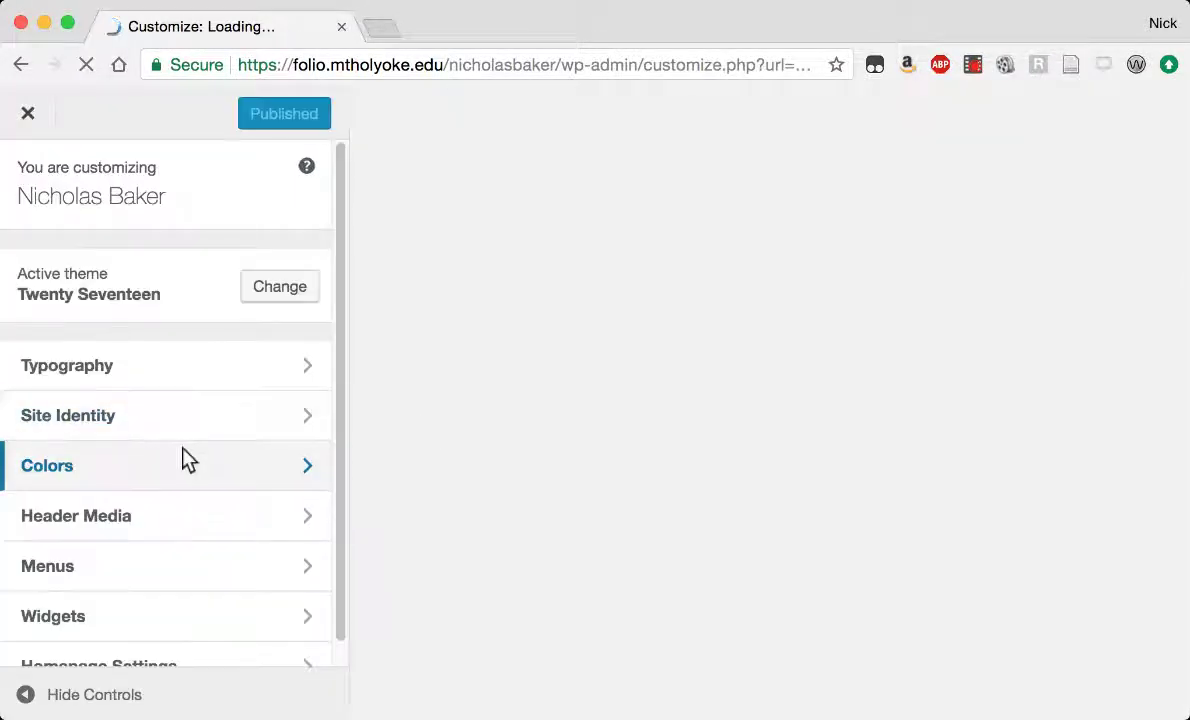
pyautogui.scroll(-1, 64, 690)
pyautogui.click(35, 598)
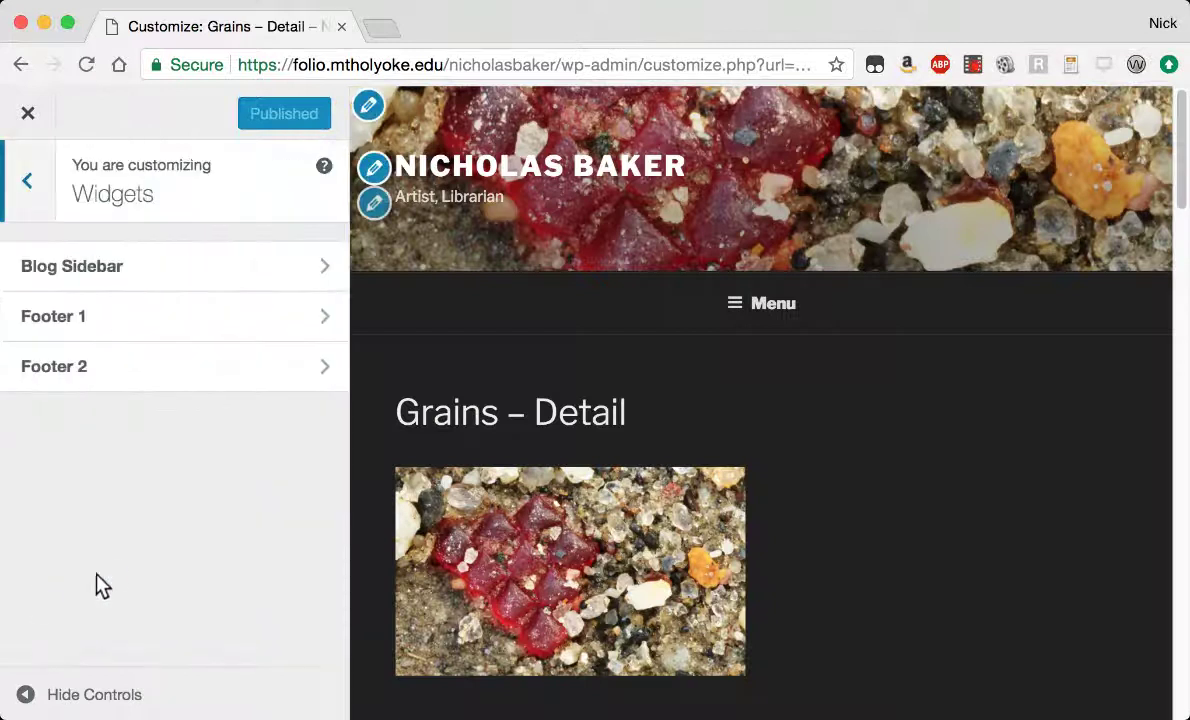
pyautogui.click(168, 268)
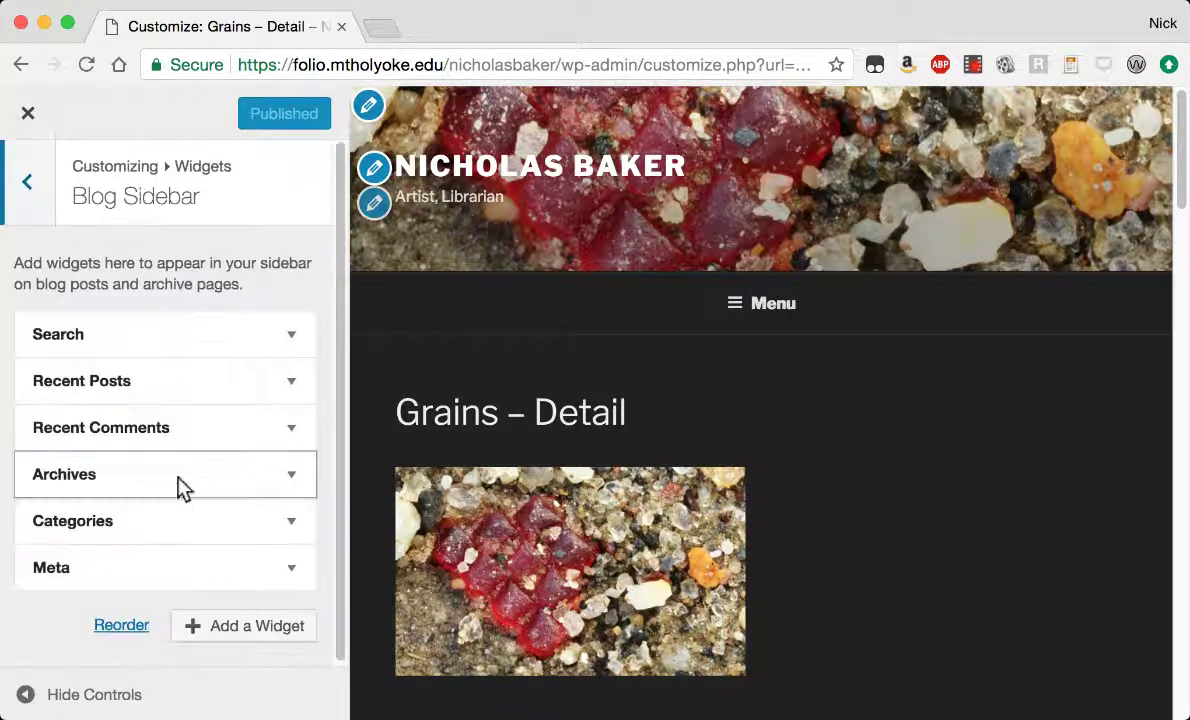
pyautogui.click(291, 338)
pyautogui.click(56, 455)
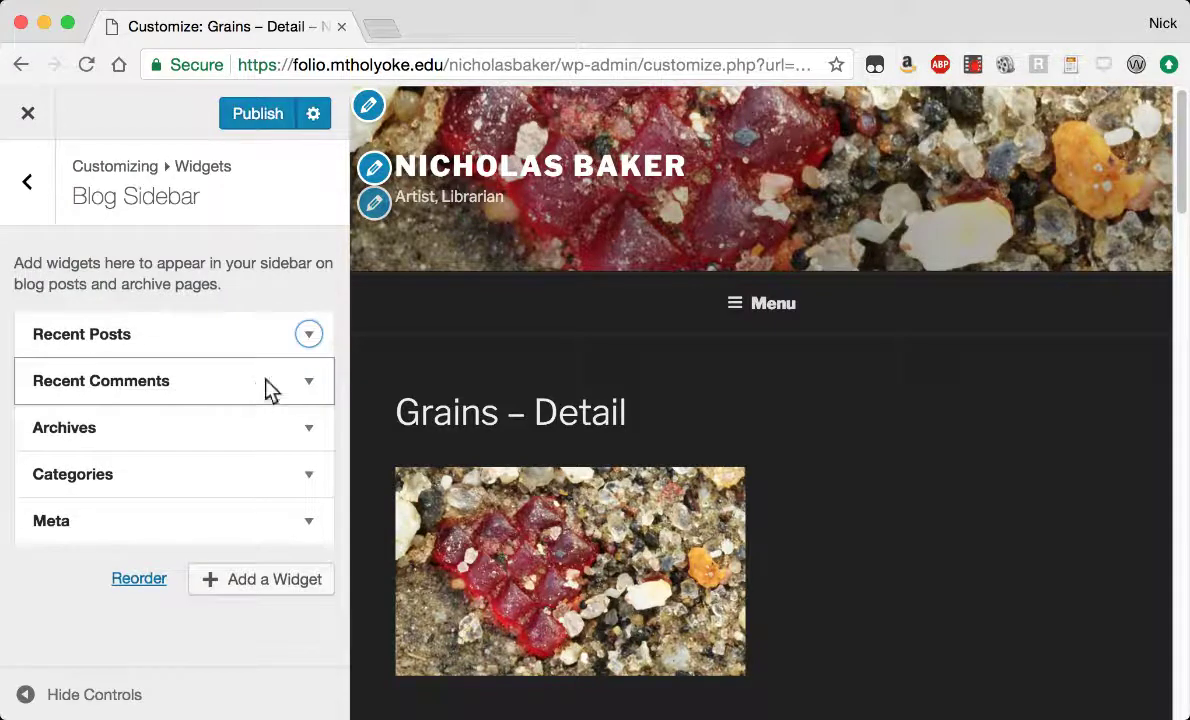
pyautogui.click(291, 334)
pyautogui.click(42, 564)
pyautogui.click(291, 334)
pyautogui.click(69, 527)
# Remove the Archives, Categories and Meta widgets and publish the emptied sidebar.
pyautogui.click(291, 334)
pyautogui.click(56, 515)
pyautogui.click(291, 334)
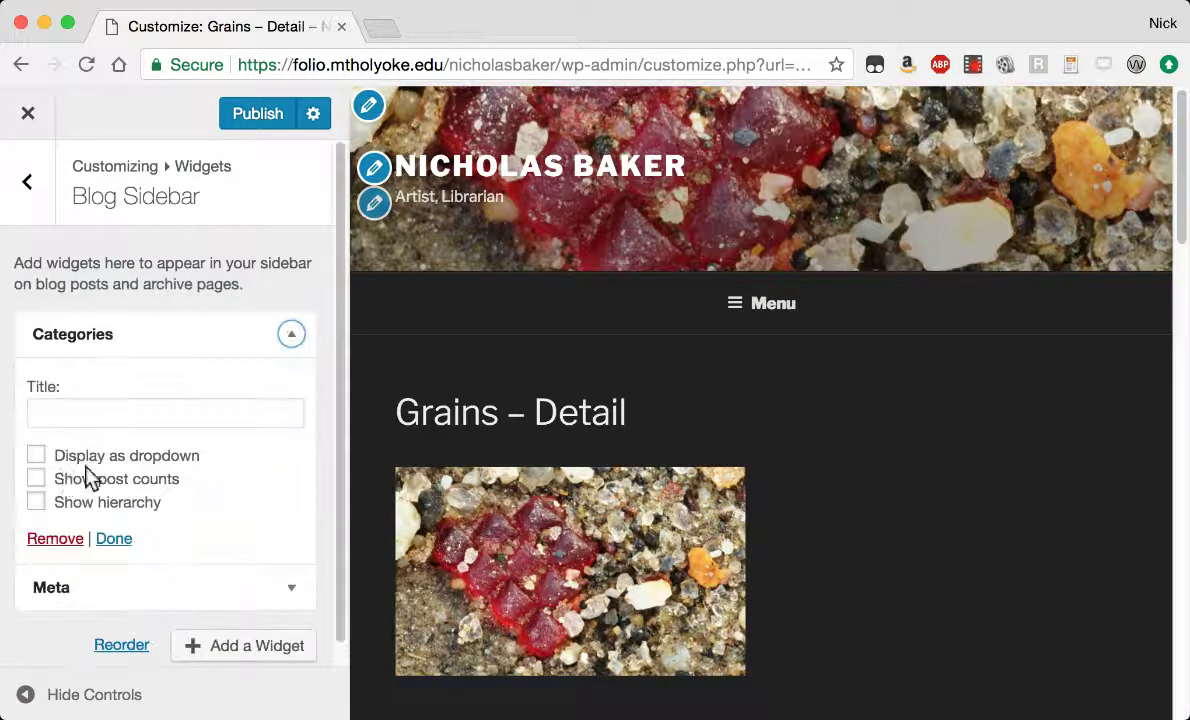
pyautogui.click(56, 538)
pyautogui.click(308, 335)
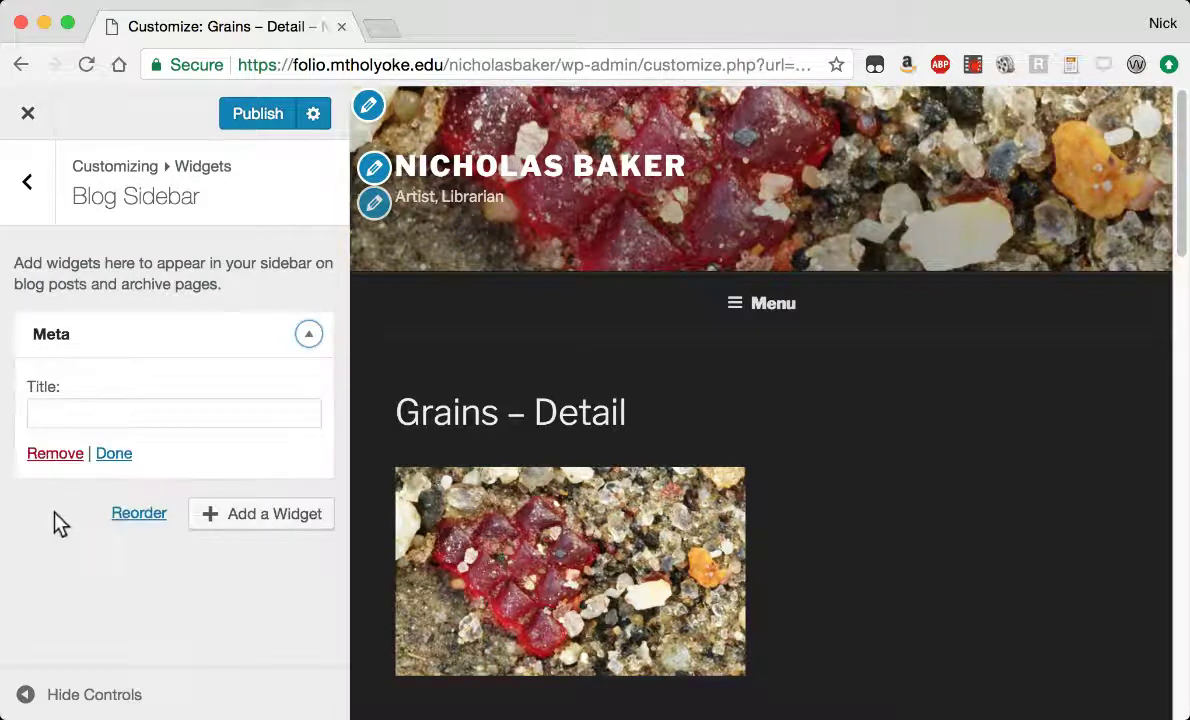
pyautogui.click(45, 455)
pyautogui.click(250, 114)
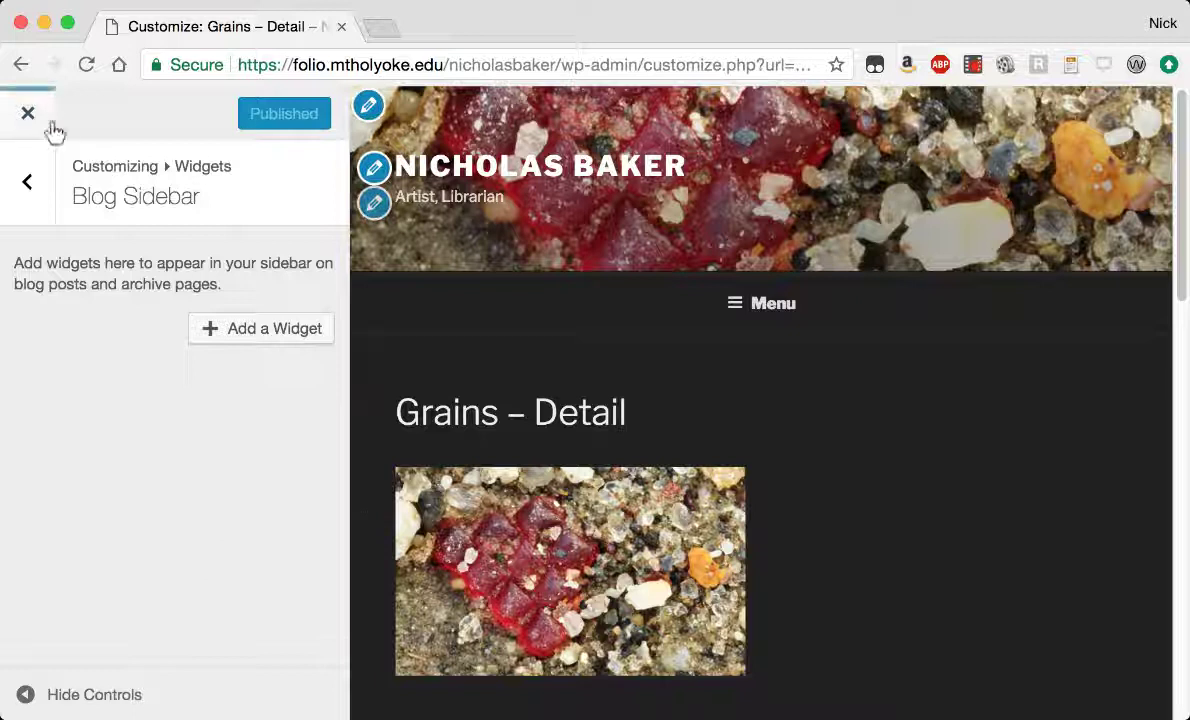
# Close the Customizer and scroll through the live Grains - Detail attachment page.
pyautogui.click(30, 115)
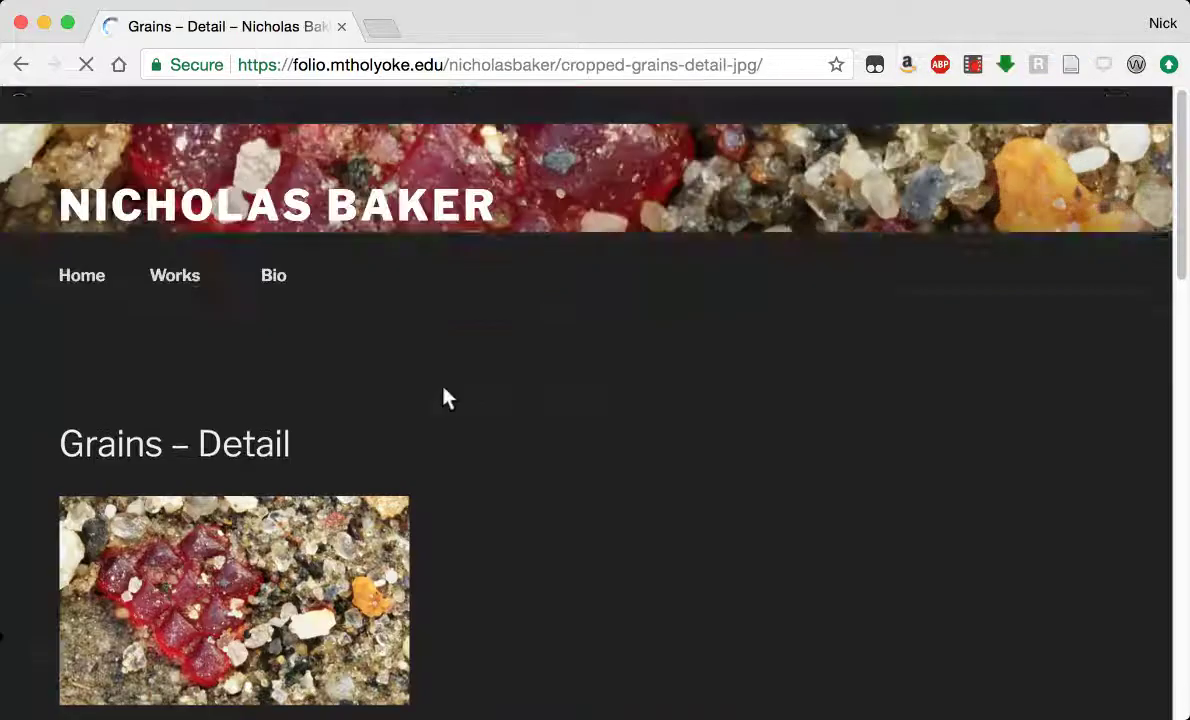
pyautogui.scroll(-3, 481, 388)
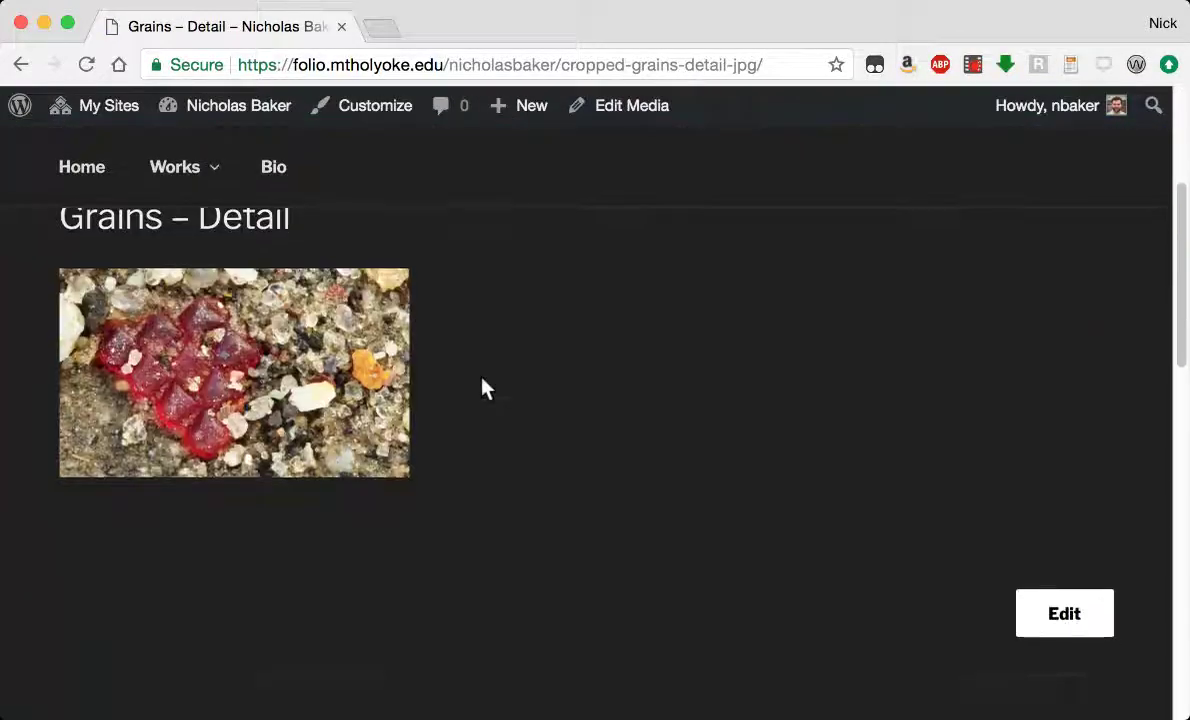
pyautogui.scroll(-3, 481, 388)
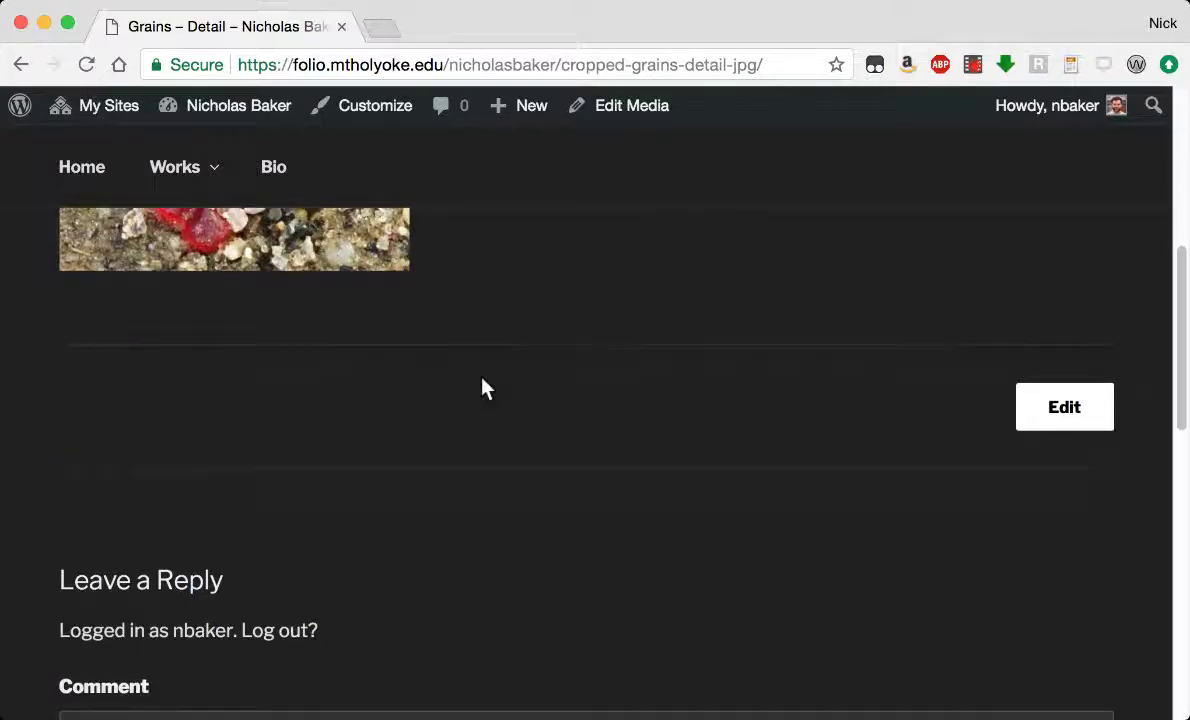
pyautogui.scroll(-8, 481, 388)
pyautogui.scroll(5, 481, 385)
pyautogui.scroll(10, 481, 374)
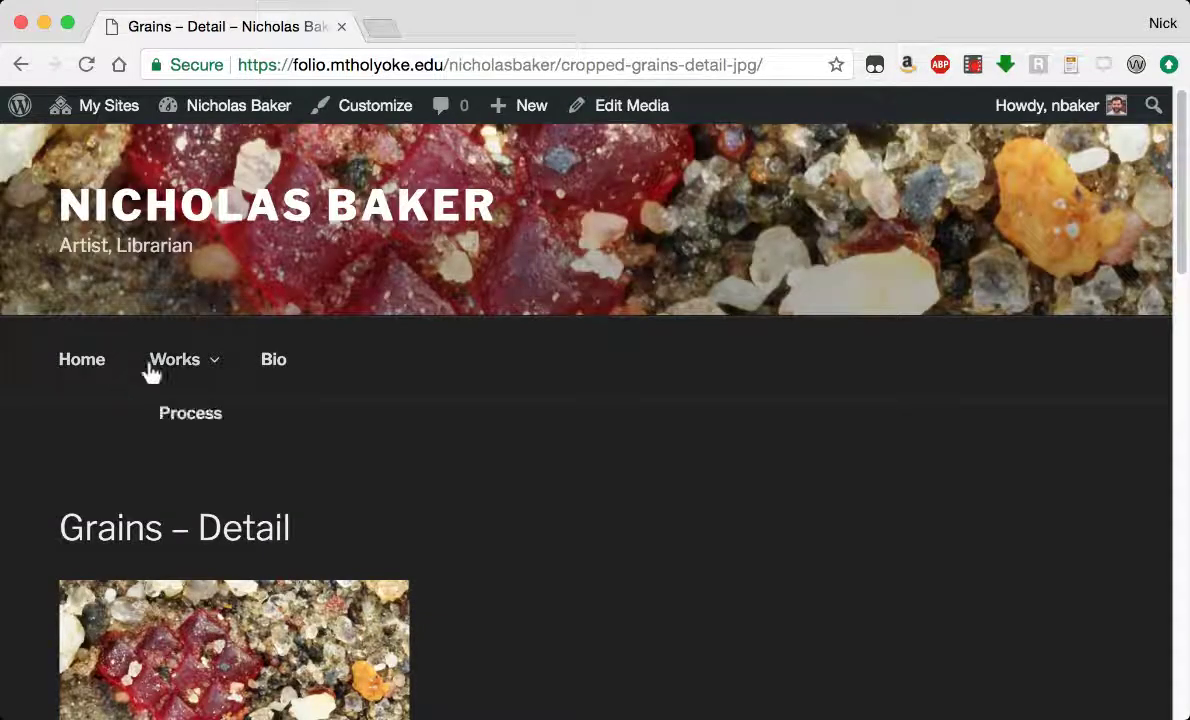
# Go to the site's home page and scroll through it.
pyautogui.click(143, 205)
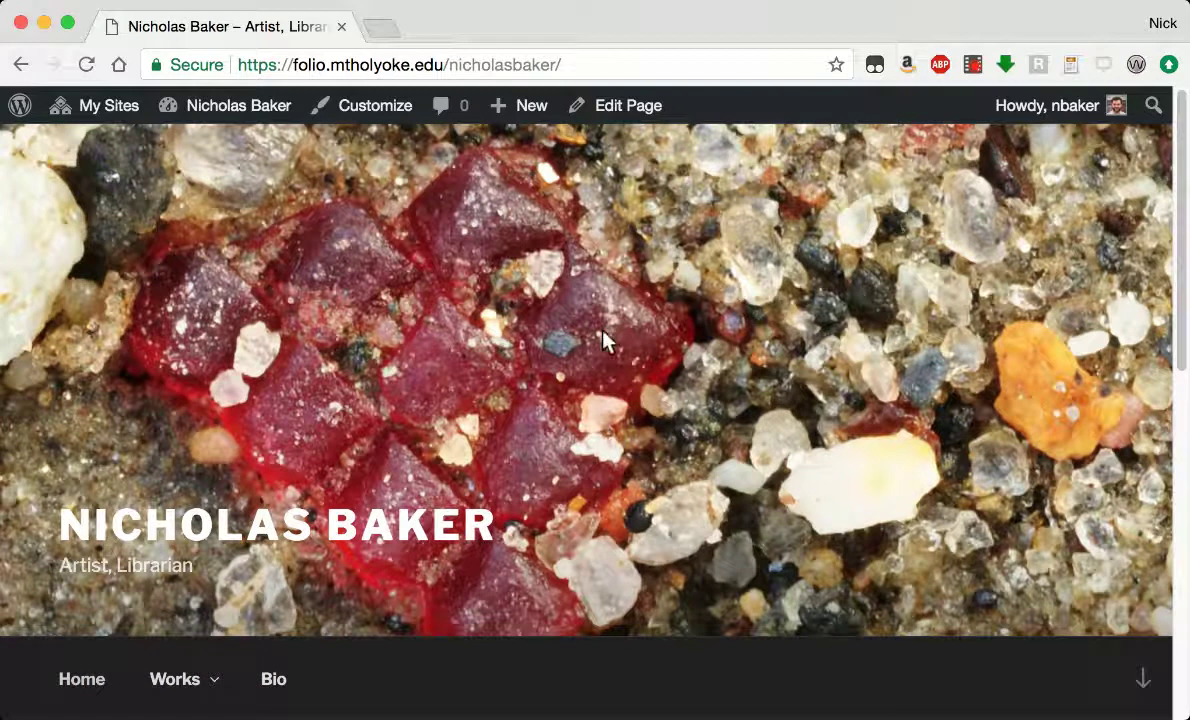
pyautogui.scroll(-5, 603, 343)
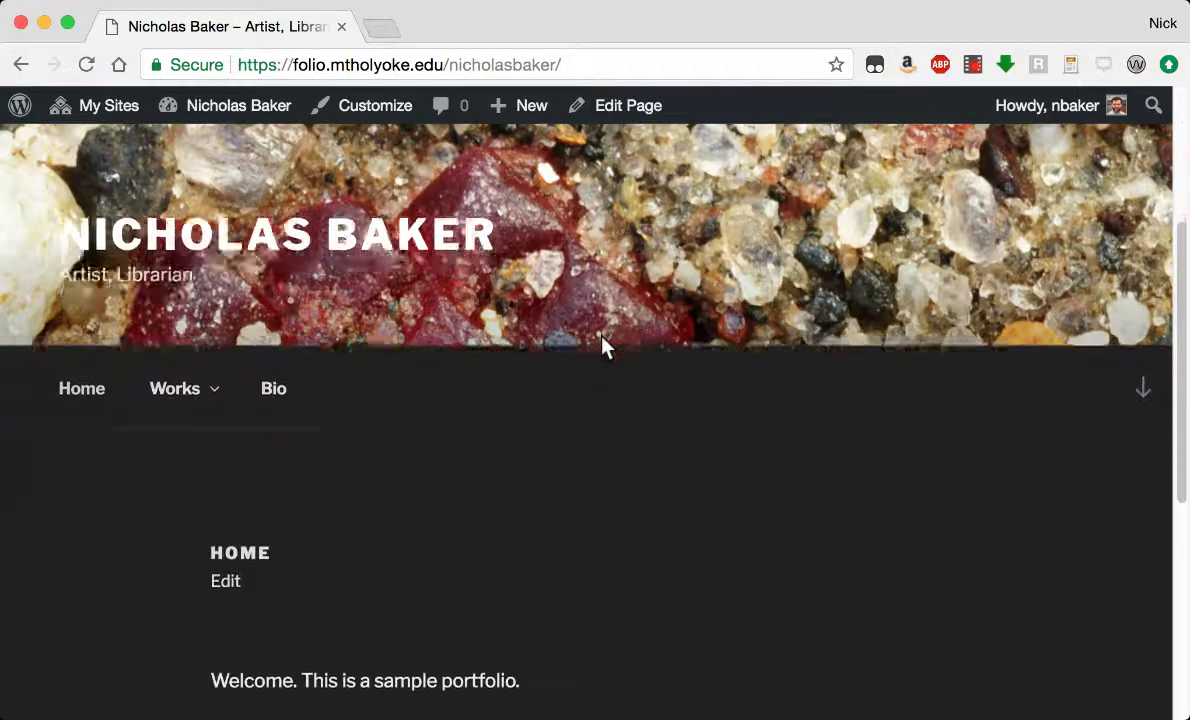
pyautogui.scroll(-4, 603, 345)
pyautogui.scroll(1, 596, 346)
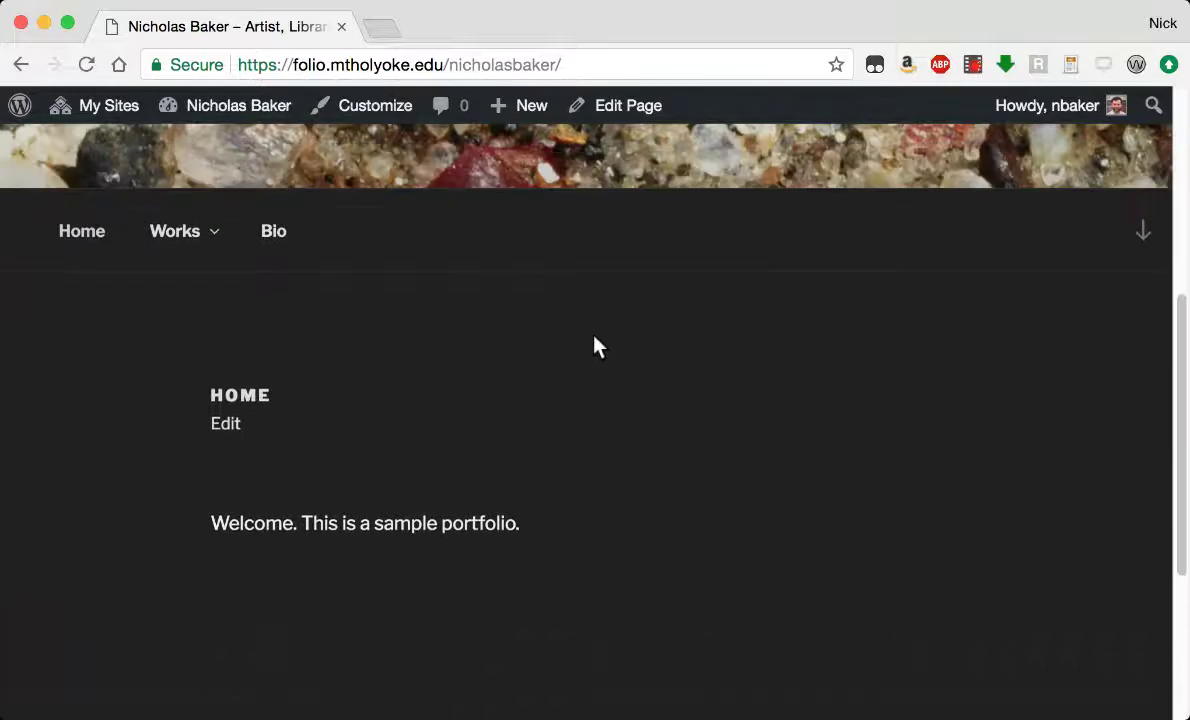
# Open the Process page from the Works menu and scroll through it.
pyautogui.moveTo(146, 256)
pyautogui.click(168, 288)
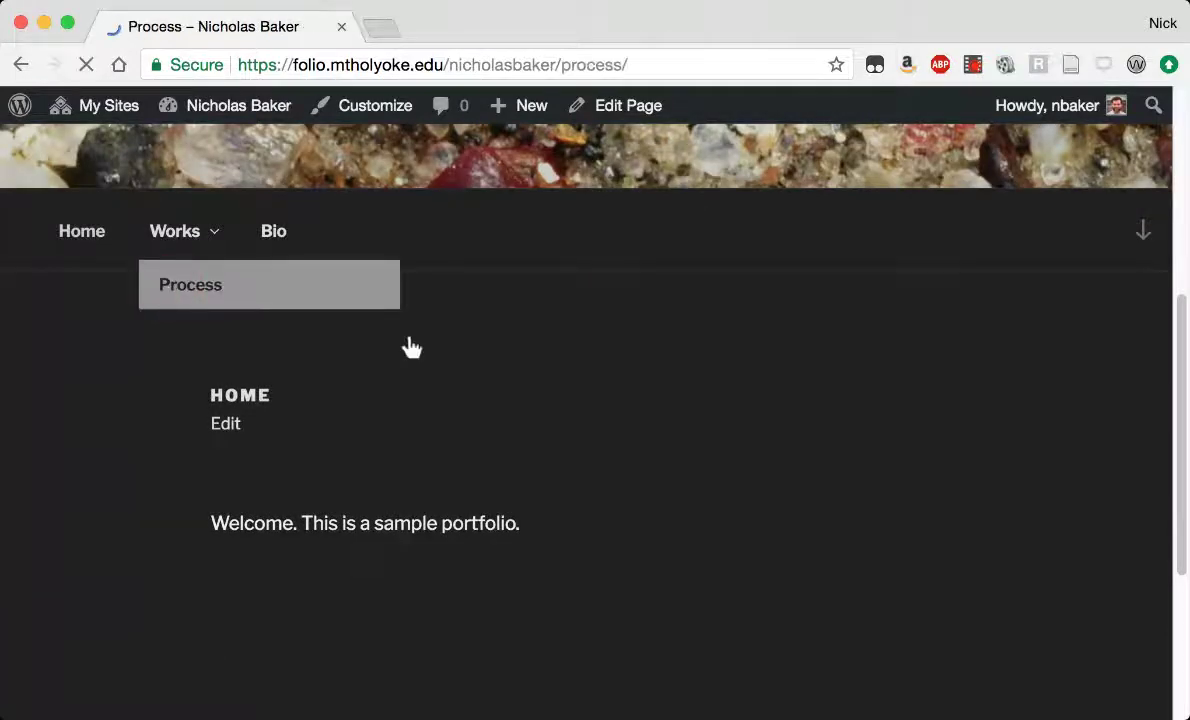
pyautogui.scroll(-3, 756, 451)
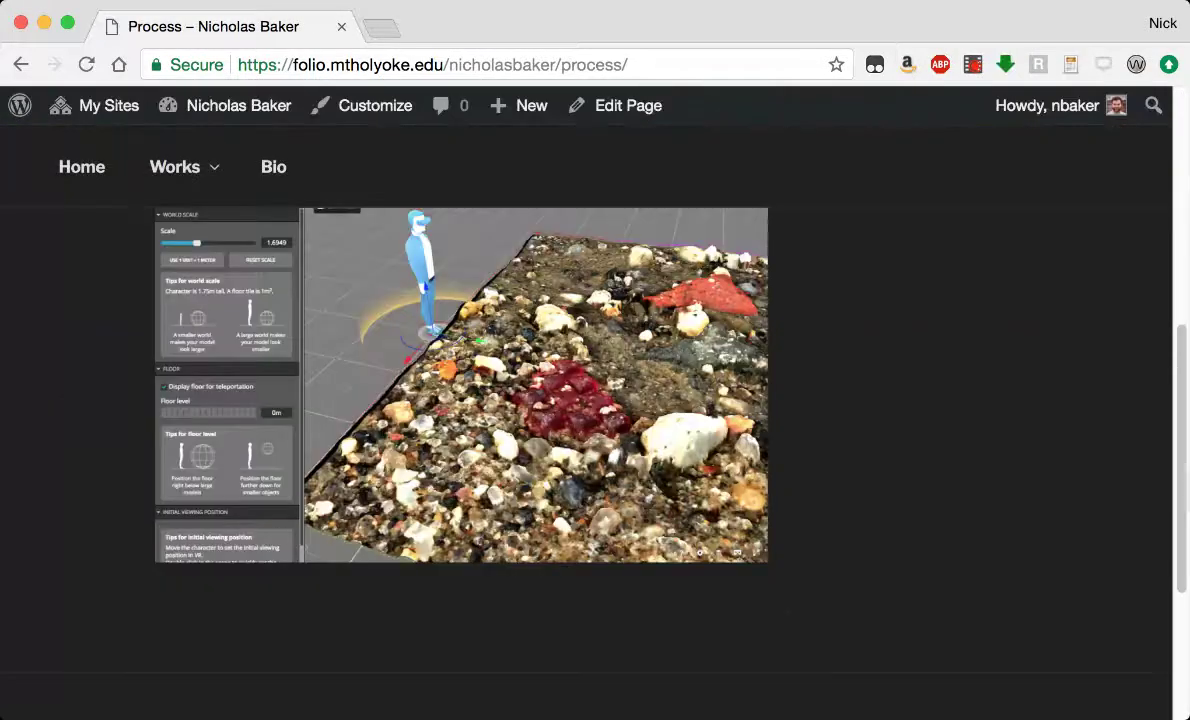
pyautogui.scroll(5, 853, 406)
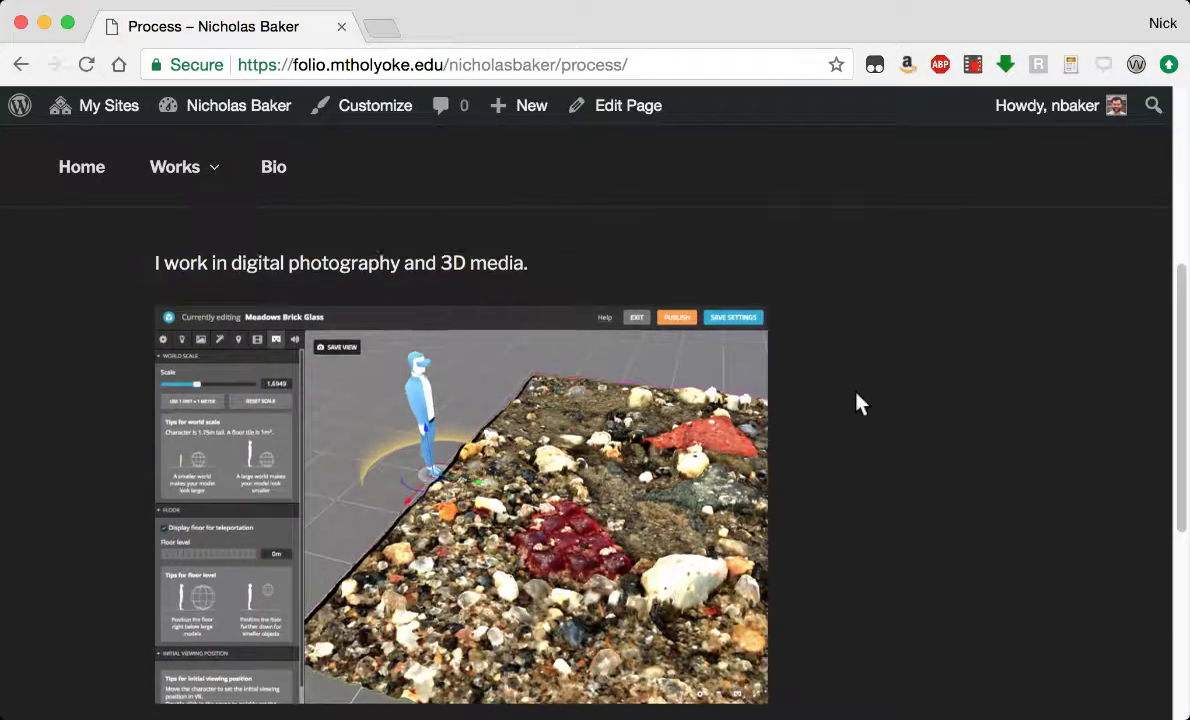
pyautogui.scroll(3, 855, 402)
pyautogui.scroll(-3, 851, 401)
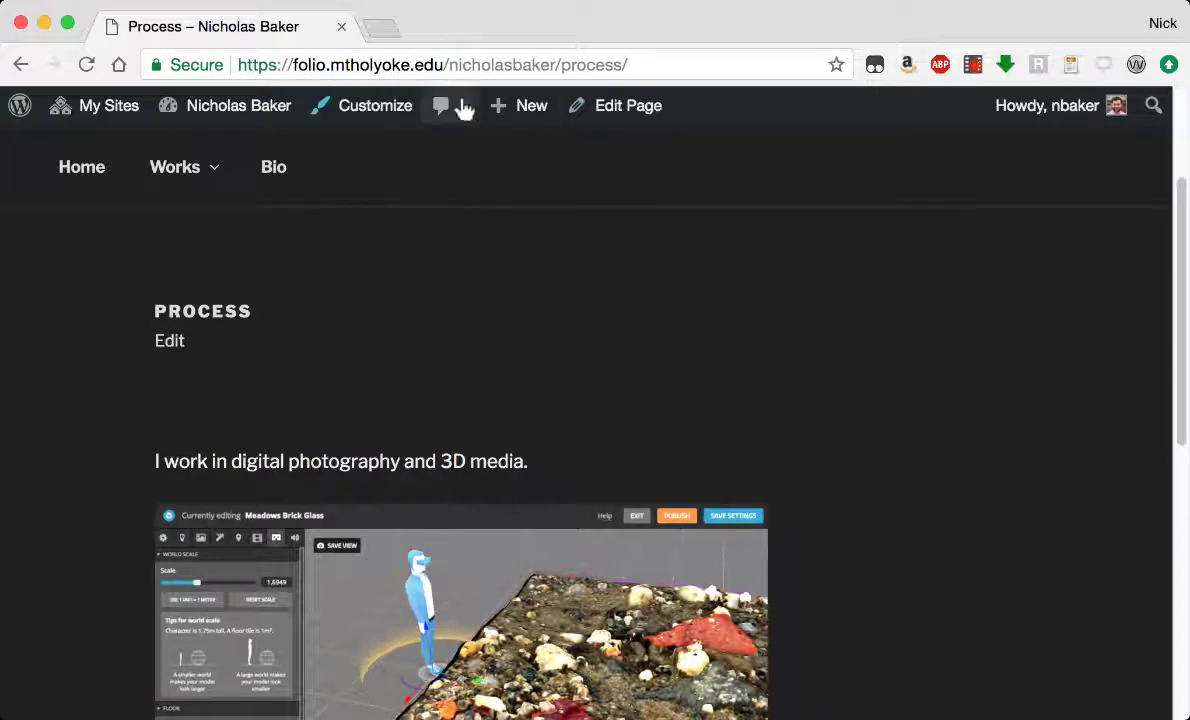
# In the Process page editor, try a Custom URL link on the 3D screenshot, then close without applying.
pyautogui.click(619, 110)
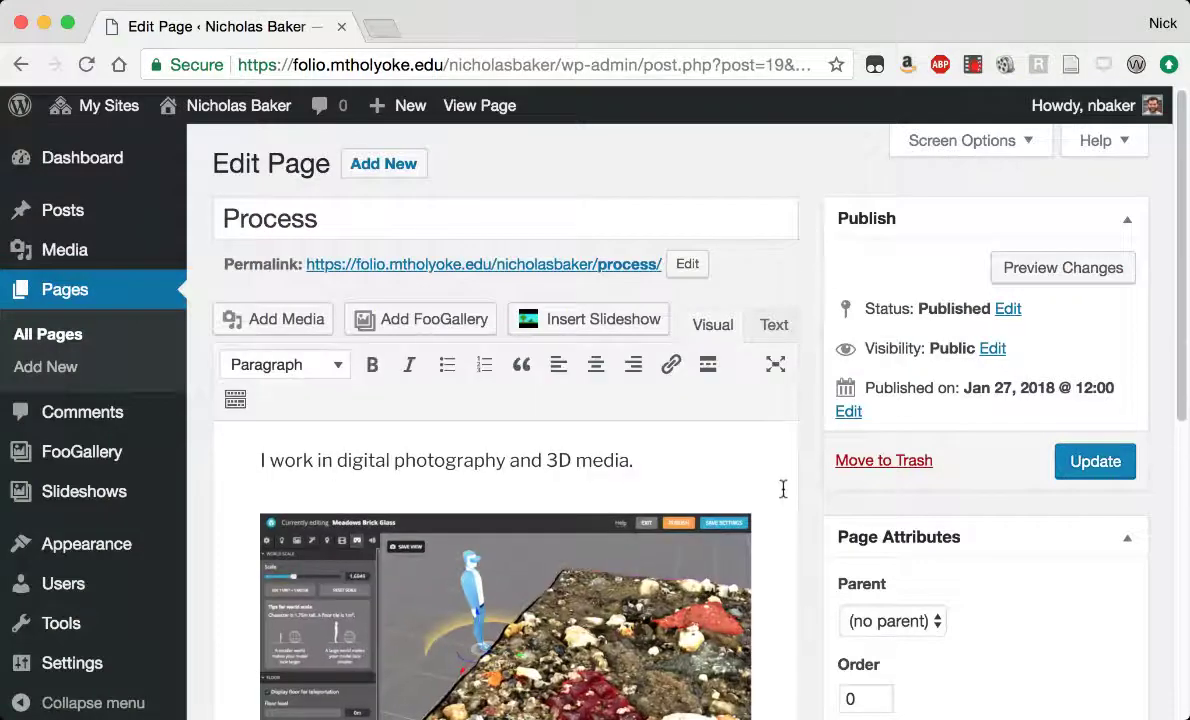
pyautogui.click(505, 573)
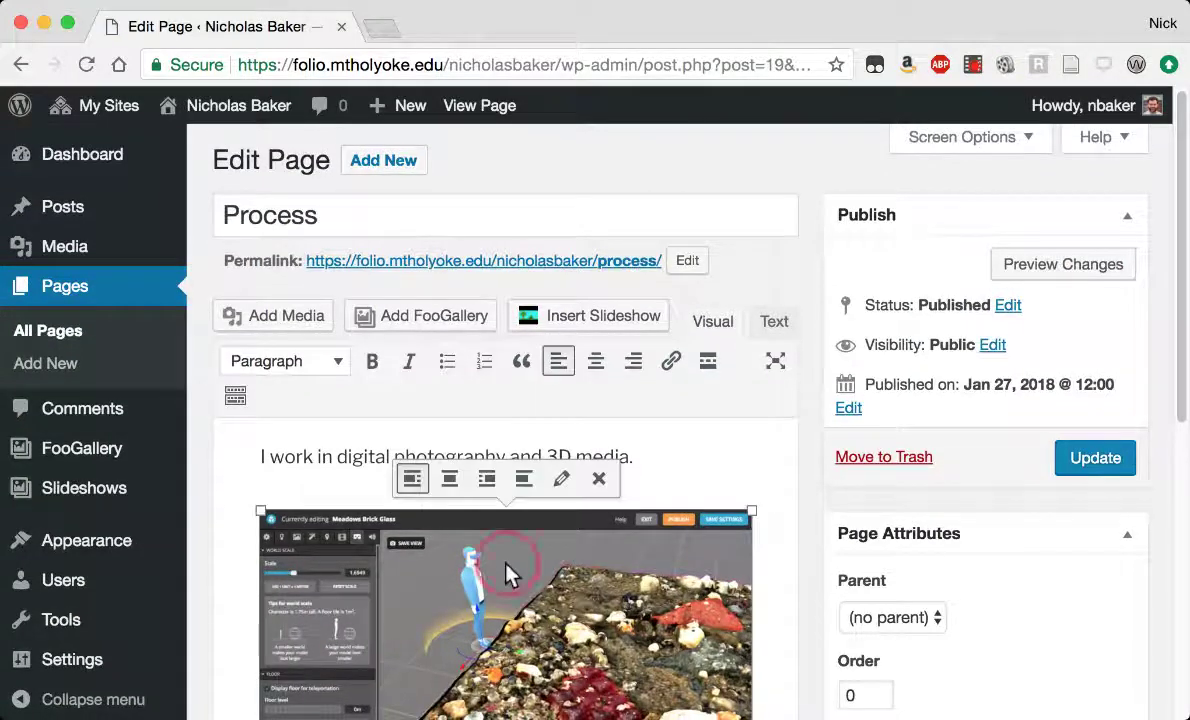
pyautogui.click(561, 479)
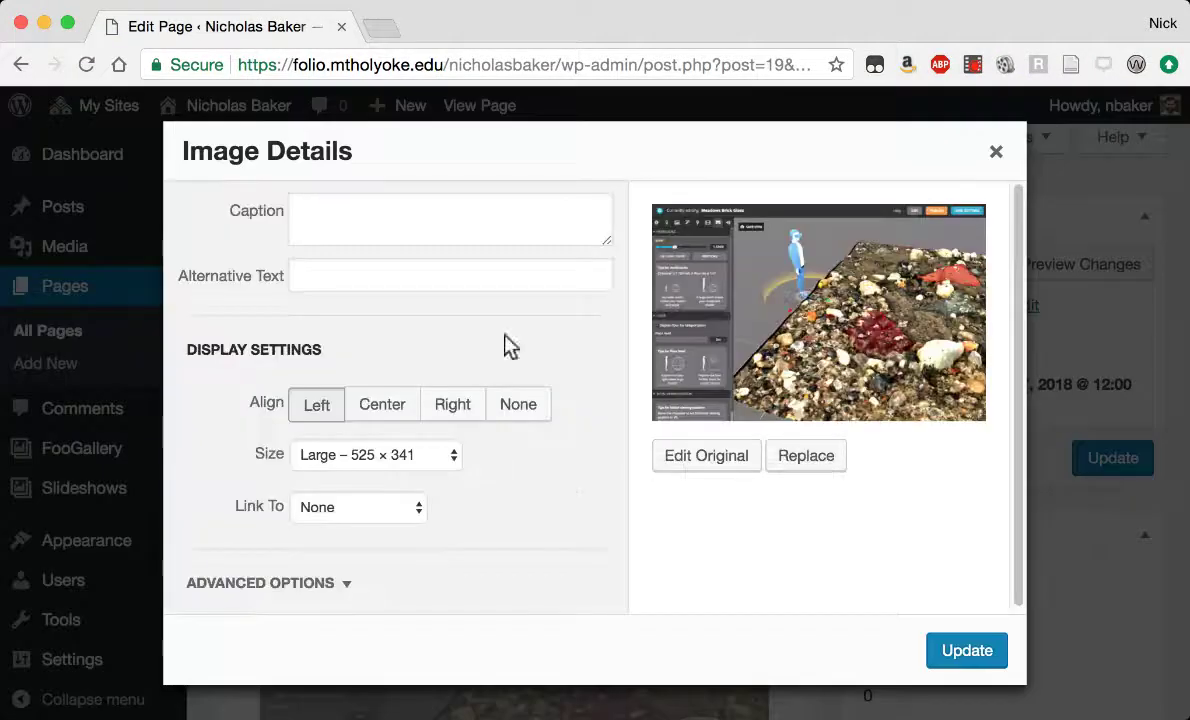
pyautogui.click(372, 510)
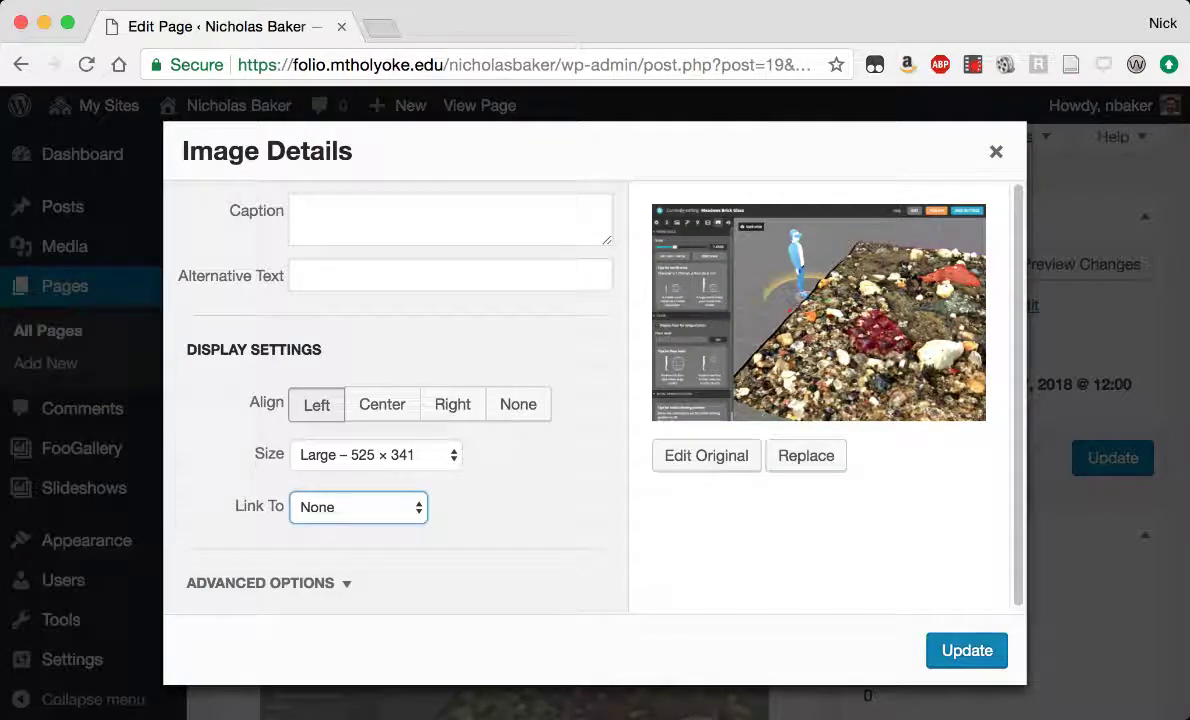
pyautogui.click(376, 451)
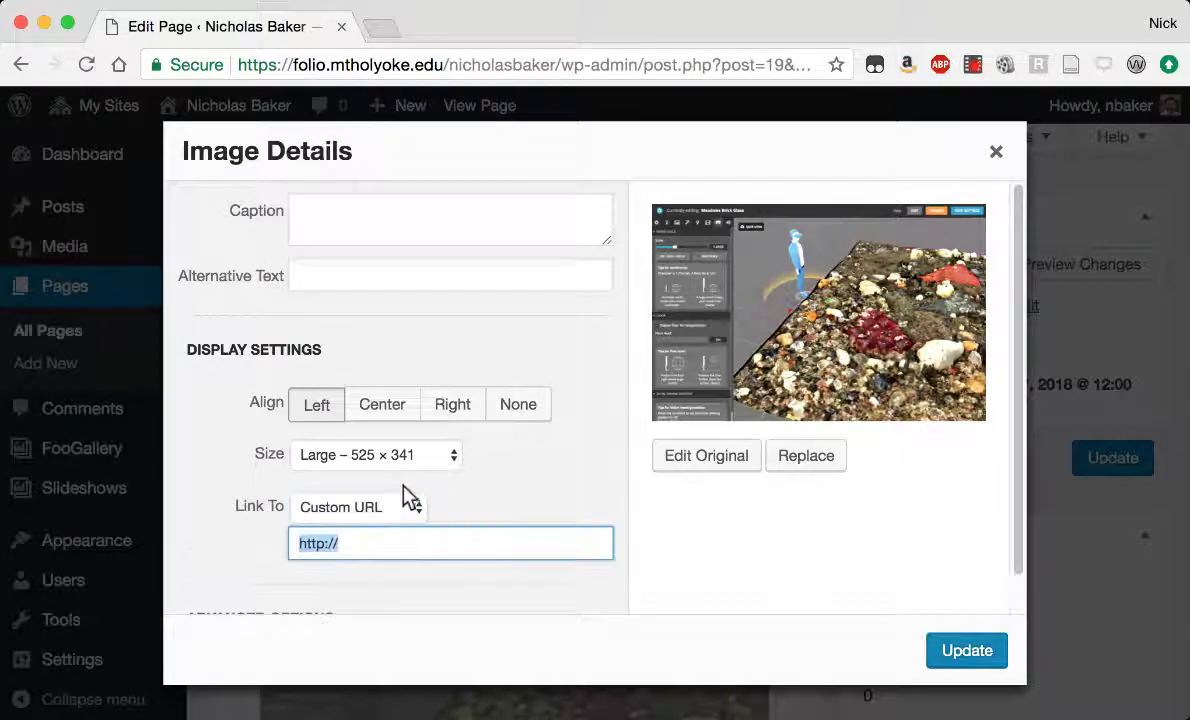
pyautogui.click(494, 543)
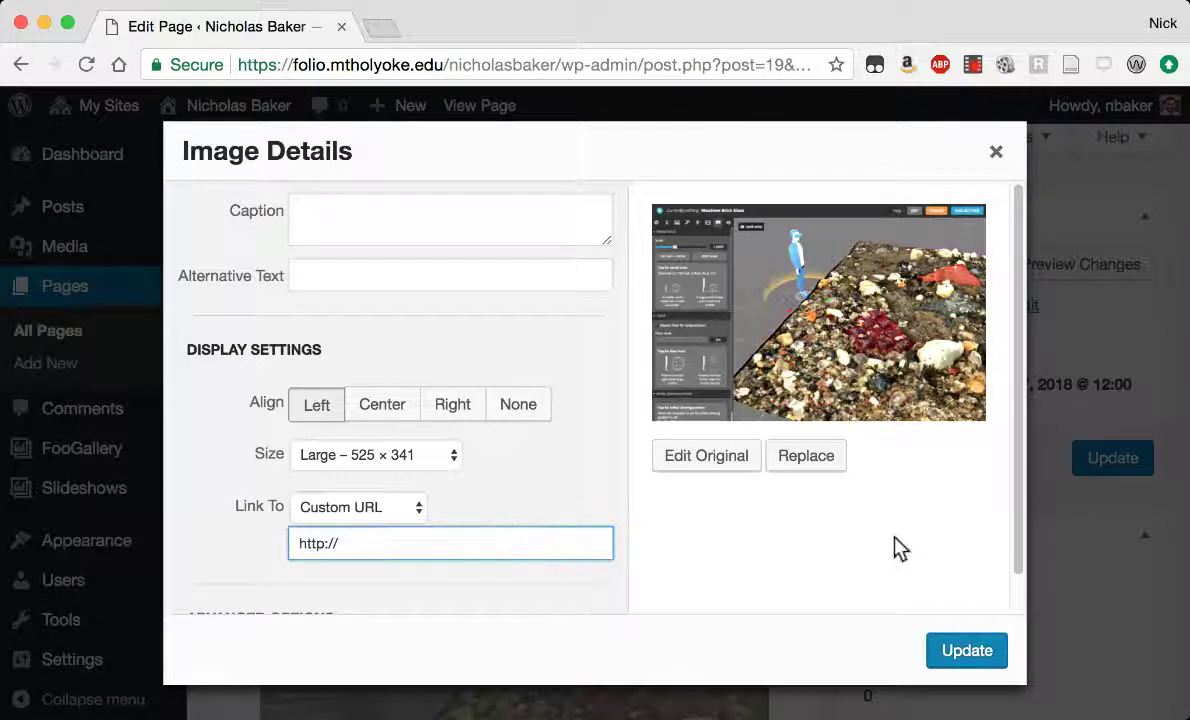
pyautogui.click(992, 152)
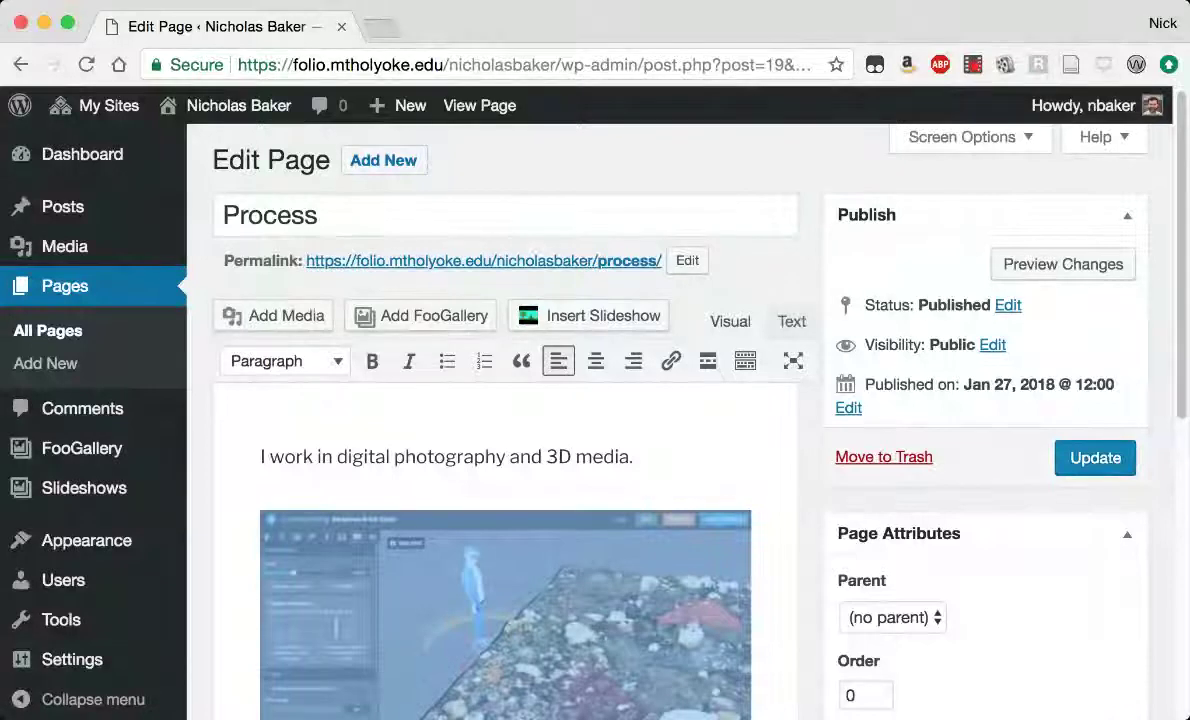
# Choose Visit Site from the admin bar's site-name menu.
pyautogui.moveTo(170, 106)
pyautogui.click(182, 149)
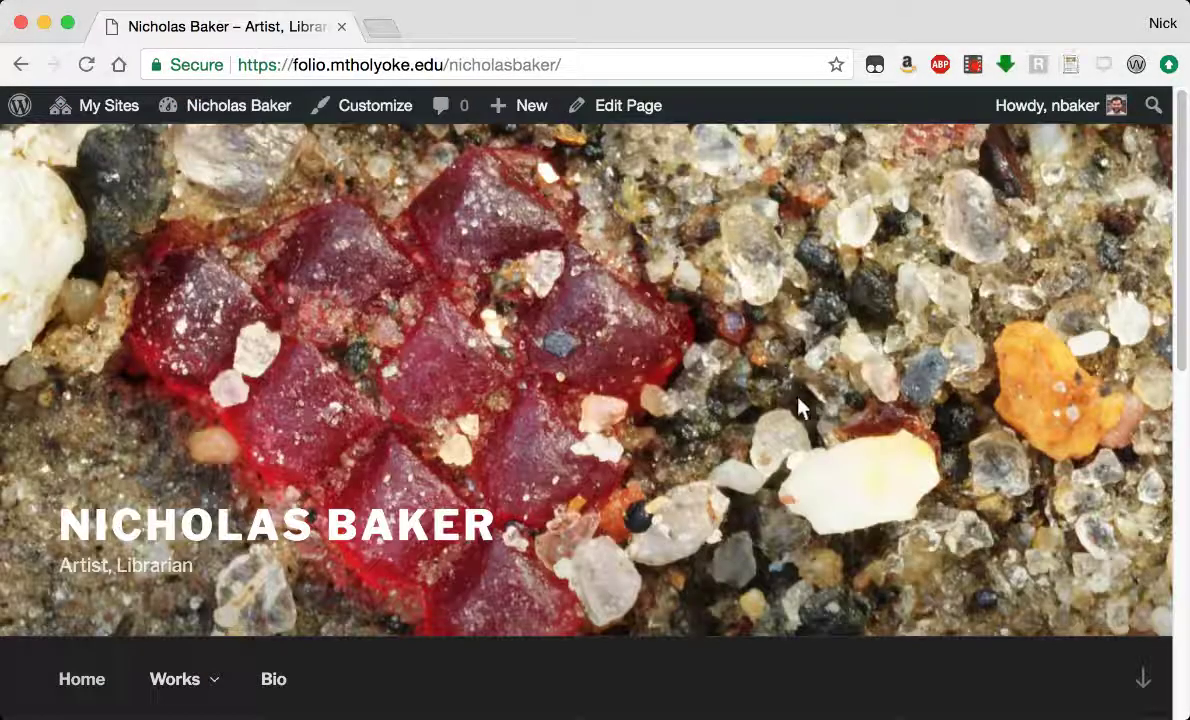